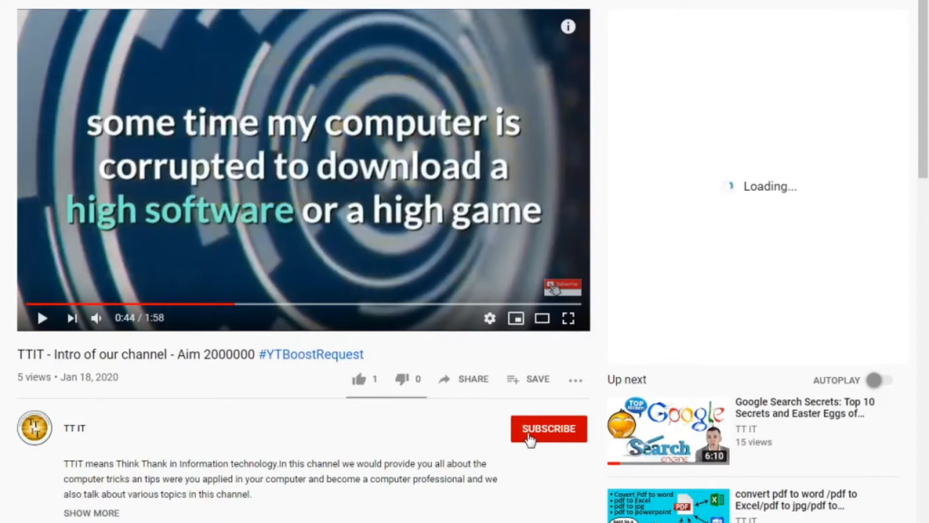
- Subscribe to the TT IT channel and set its notifications to All
left_click(530, 432)
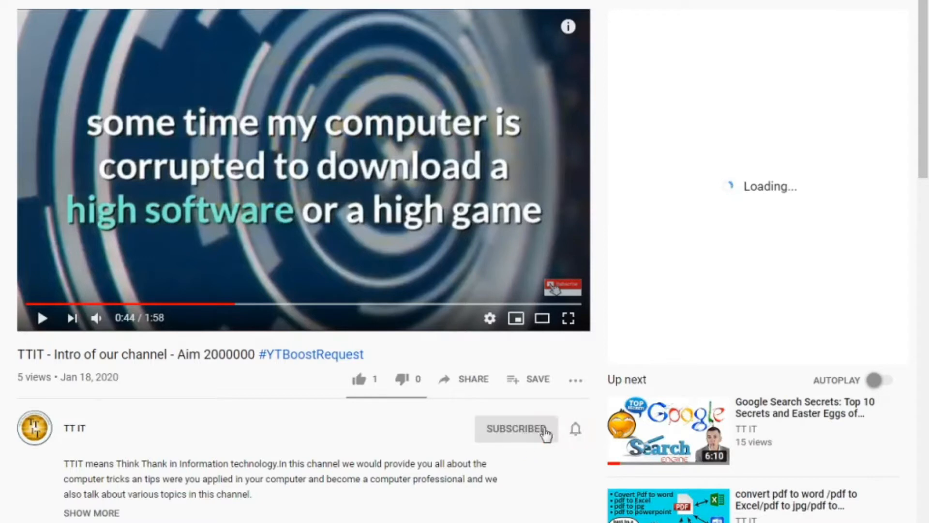
left_click(576, 433)
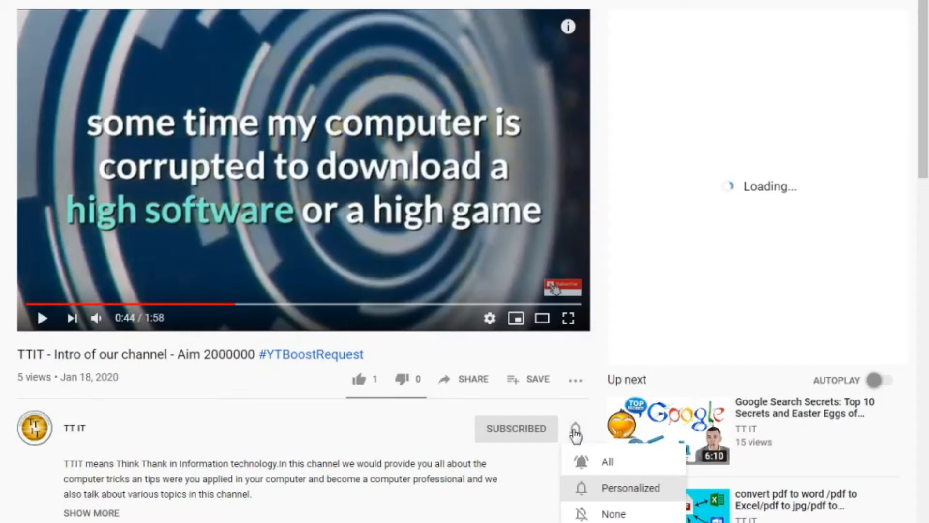
left_click(579, 462)
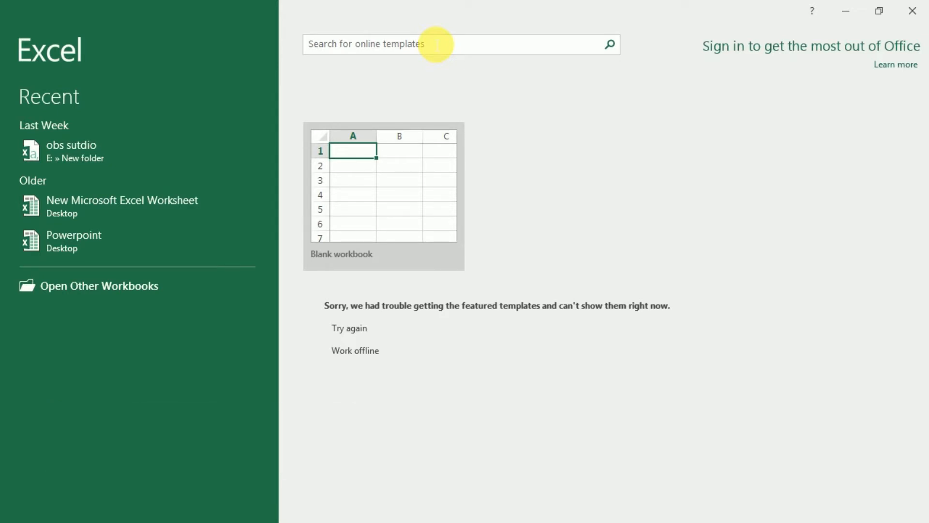
- Create a blank workbook and select the whole of column C, followed by the whole of row 8
left_click(427, 195)
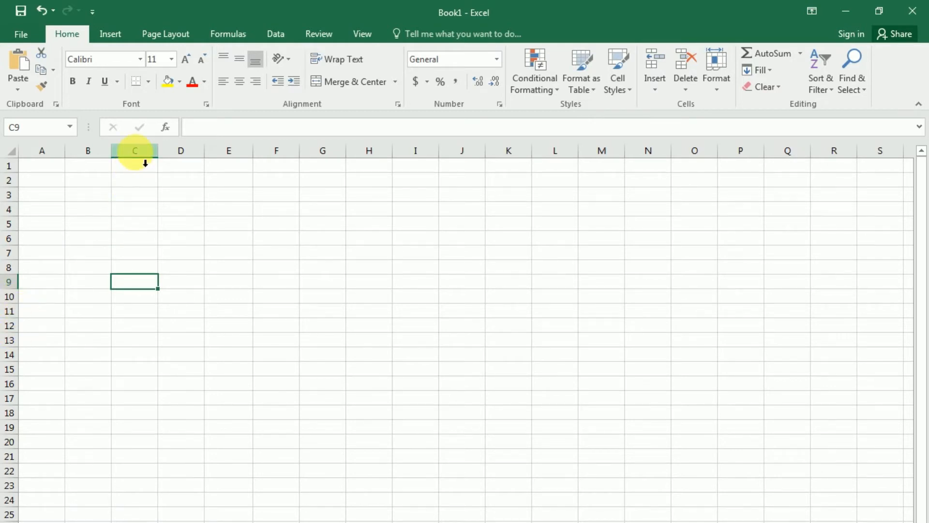
left_click(135, 152)
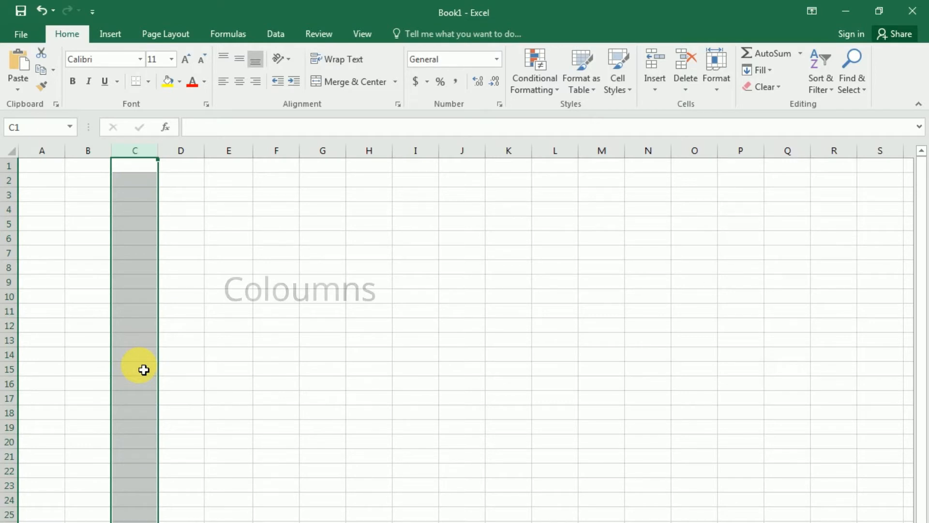
left_click(9, 267)
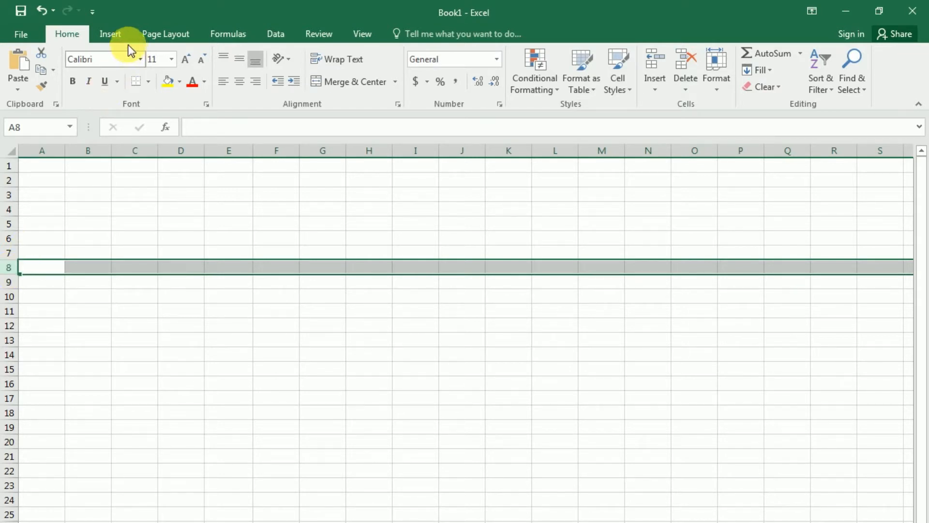
- Look through the Insert and Page Layout commands and return to the Home commands
left_click(116, 37)
left_click(72, 33)
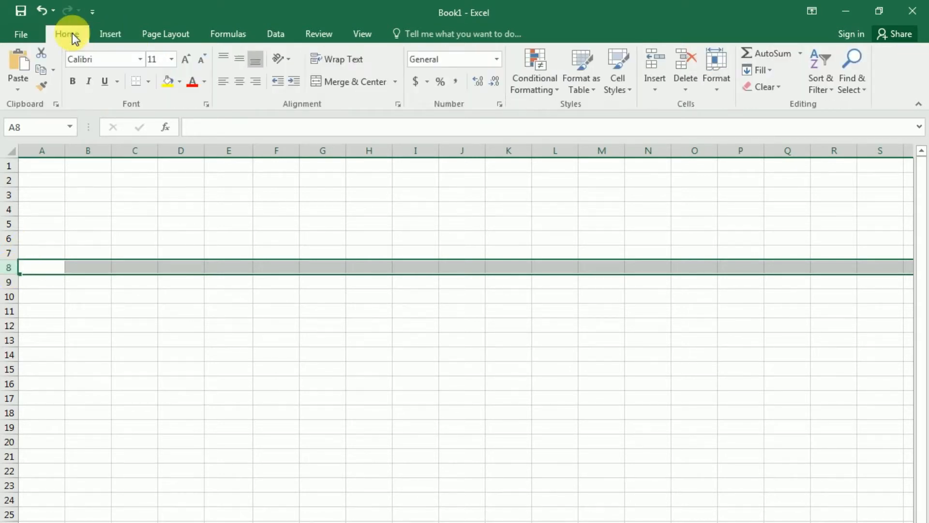
left_click(107, 34)
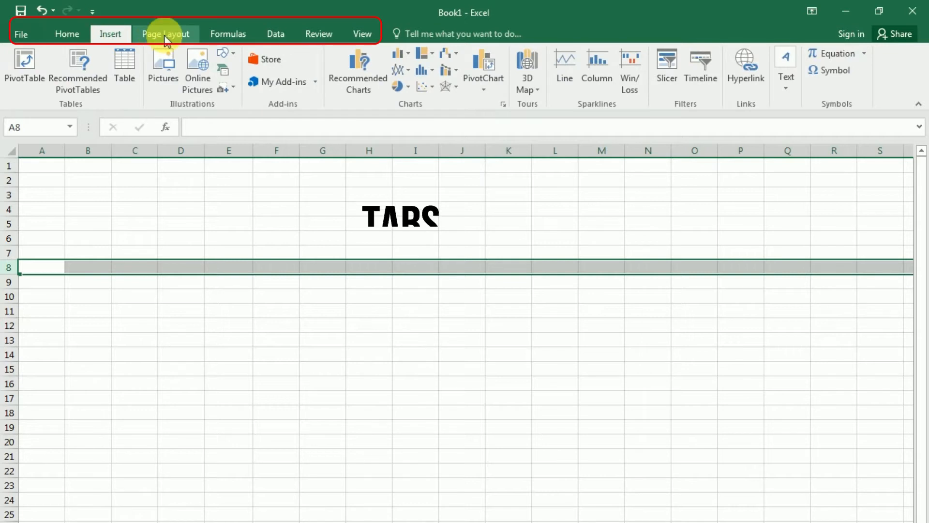
left_click(156, 34)
left_click(68, 35)
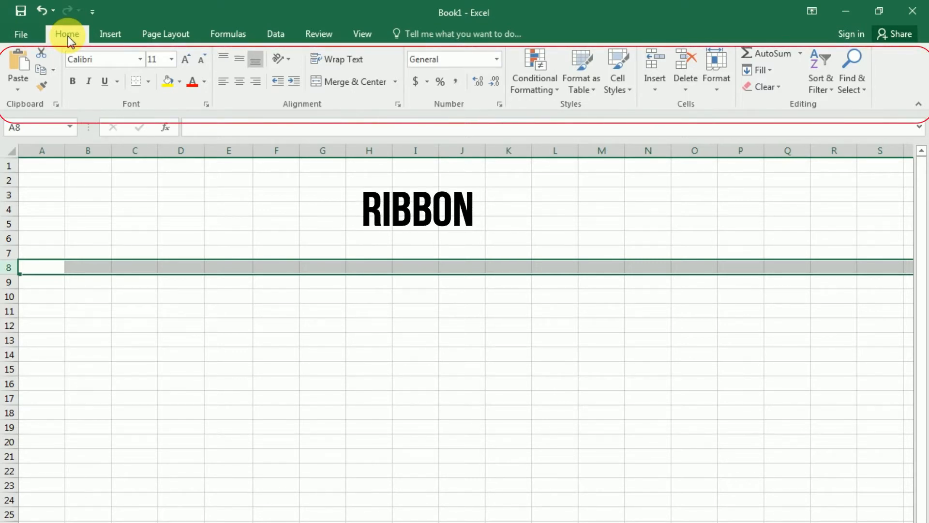
- Examine the font settings in the Format Cells dialog and close it without changes
left_click(207, 103)
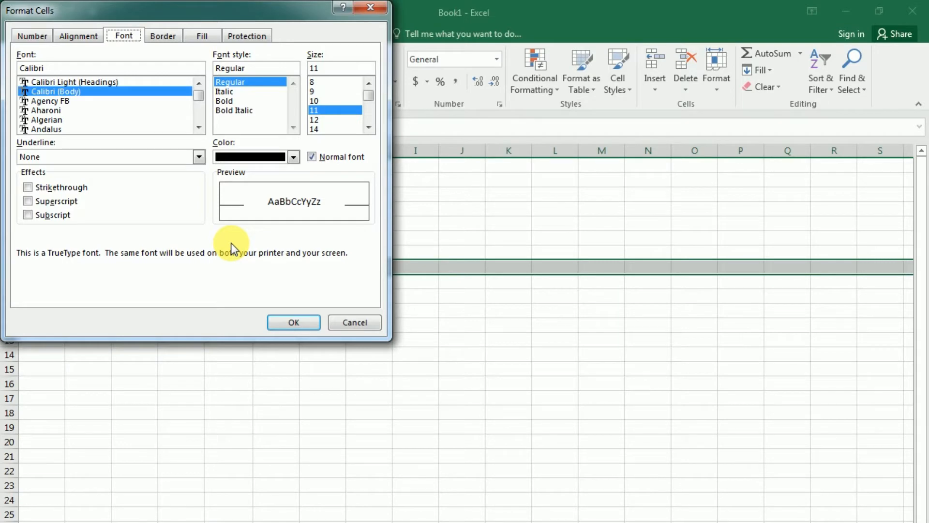
left_click_drag(158, 19, 343, 179)
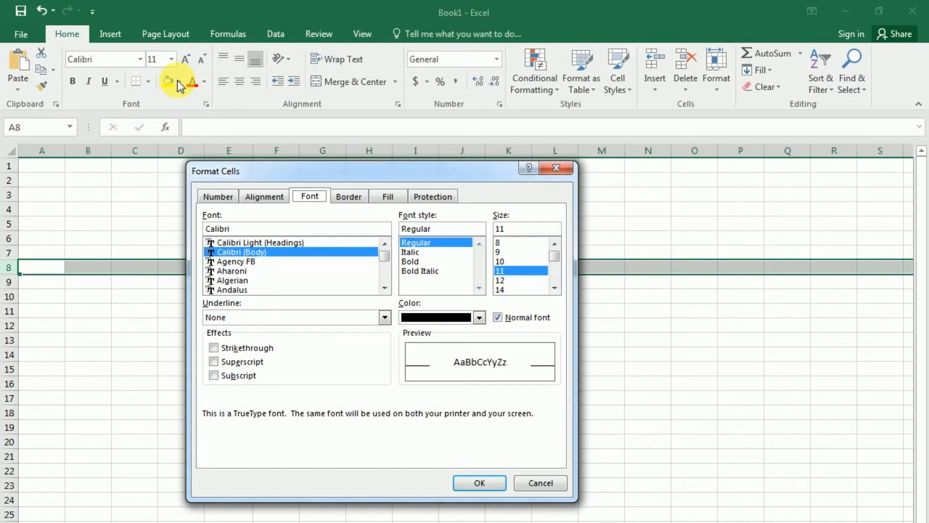
key("Escape")
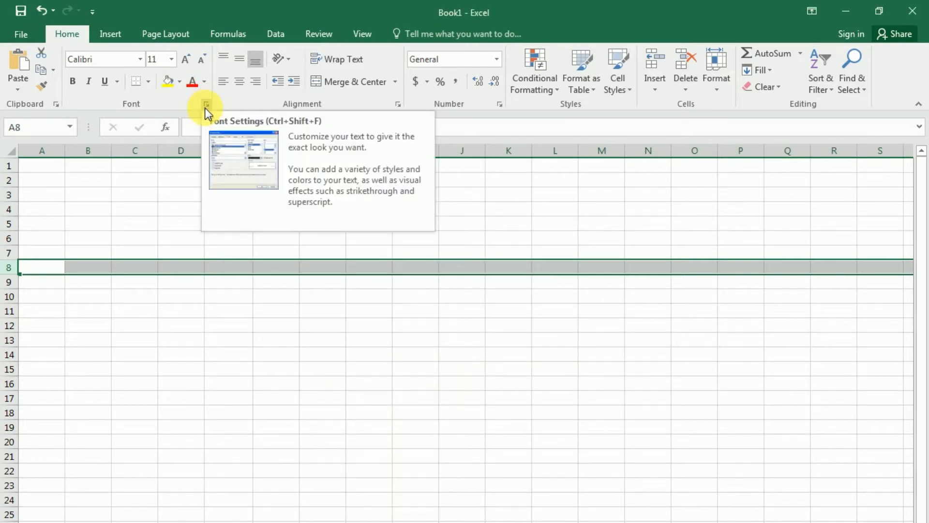
- Select cells B8, C8, D8, D9, C9 and F11 and all of column D to examine how cell addresses are shown
left_click(95, 269)
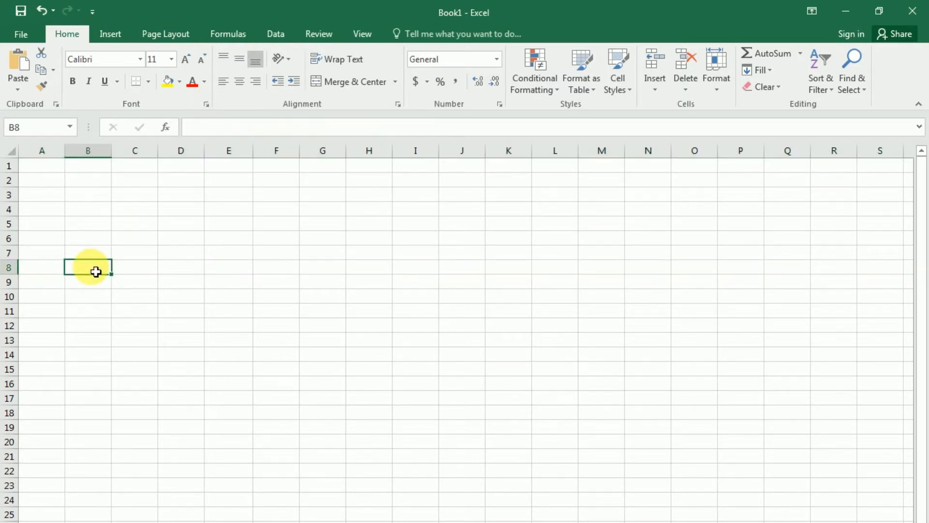
left_click(150, 271)
left_click(185, 272)
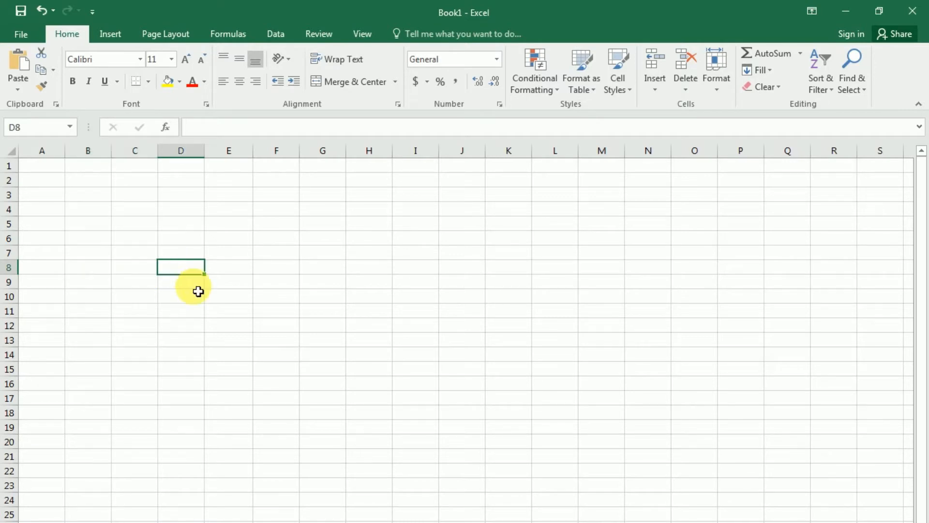
left_click(198, 288)
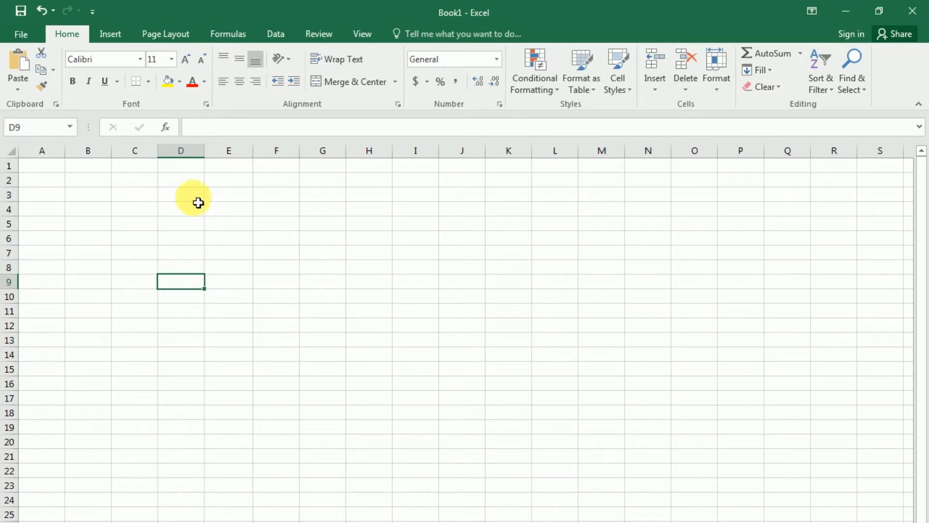
left_click(194, 154)
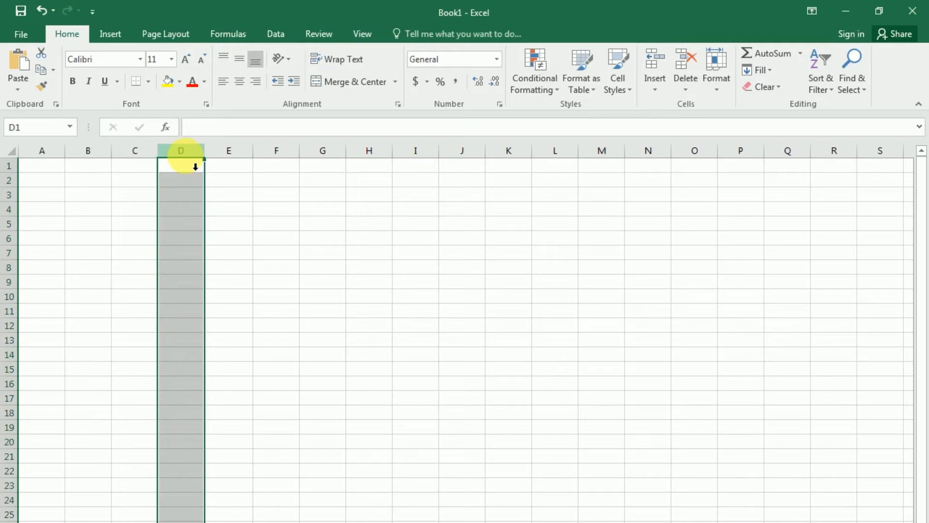
left_click(183, 285)
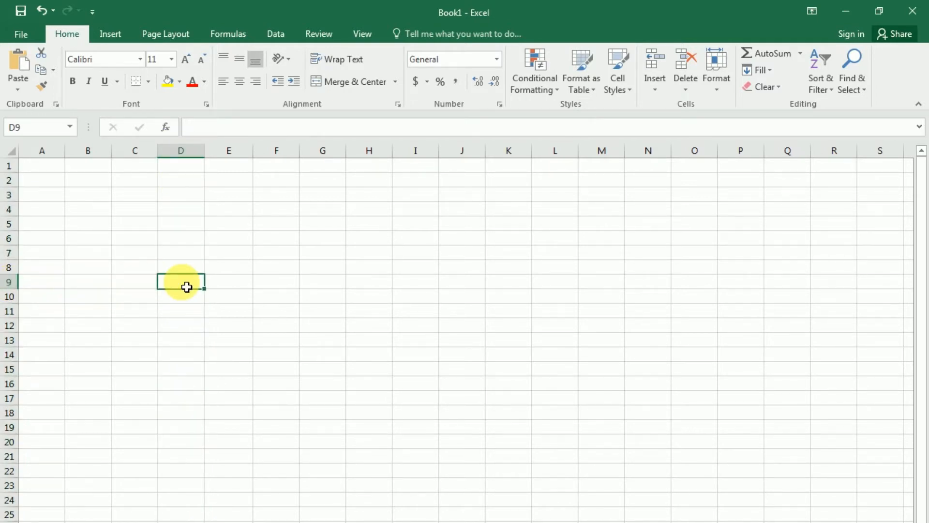
left_click(148, 286)
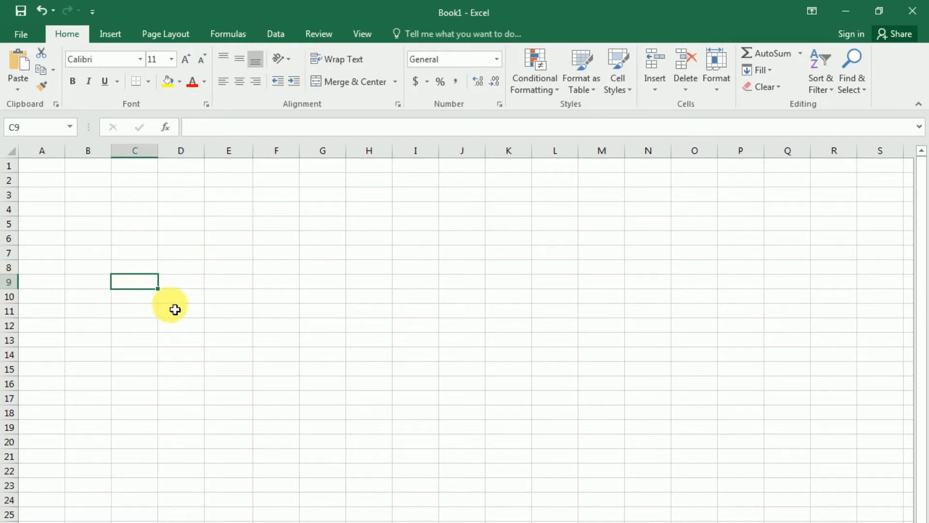
left_click(285, 323)
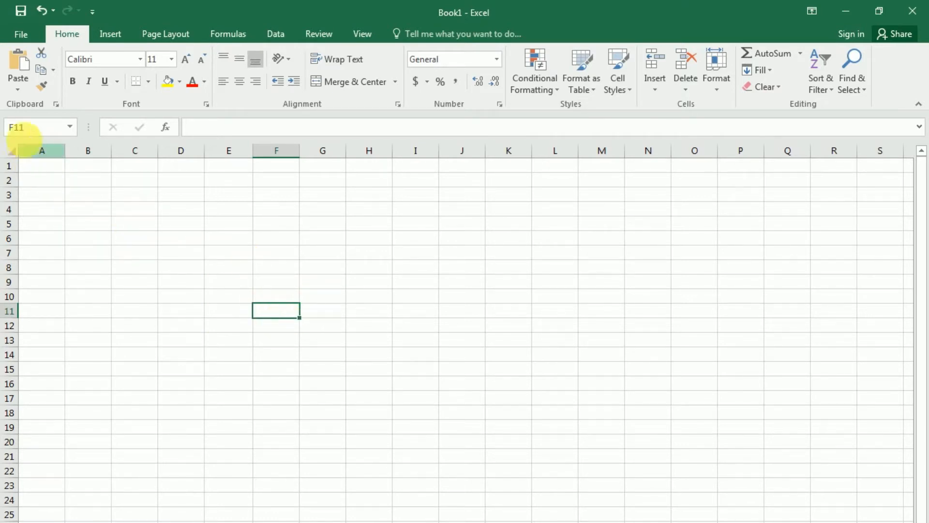
left_click(18, 128)
left_click(37, 130)
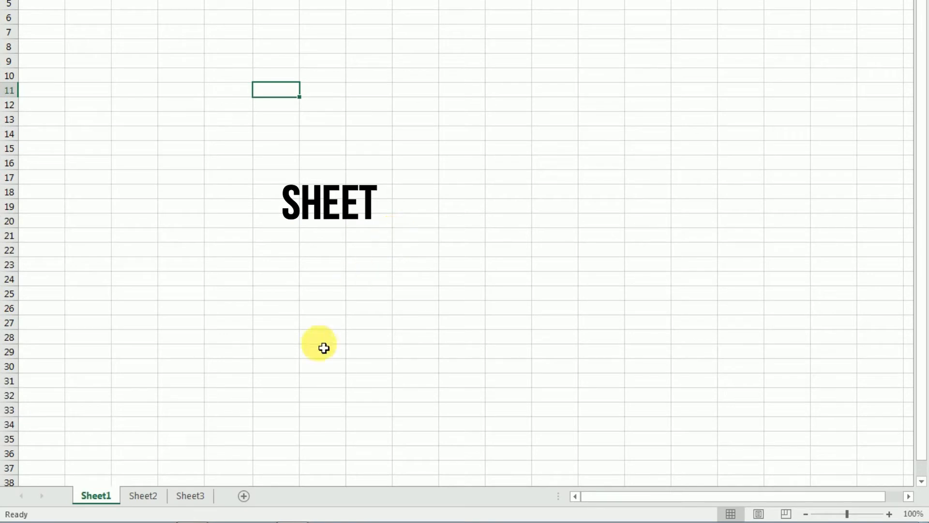
- Switch to Sheet3 and add a new worksheet to the workbook
left_click(189, 497)
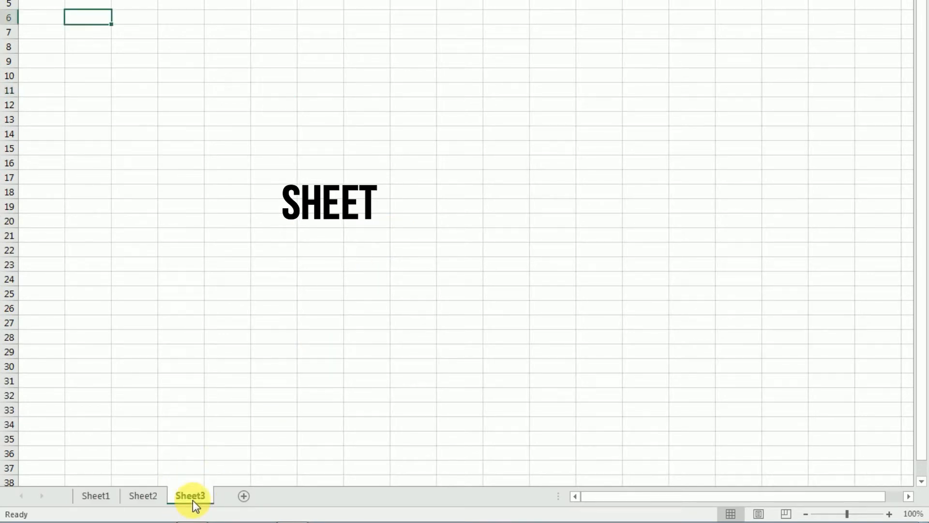
left_click(244, 497)
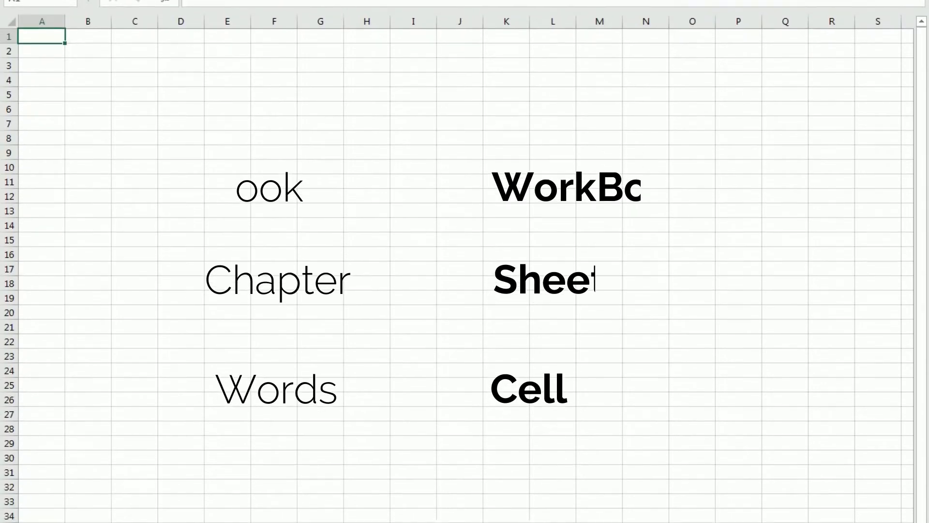
- Enter the headings Names, Computer and Mobile in cells A1, B1 and C1 of the new worksheet
left_click_drag(850, 514, 876, 513)
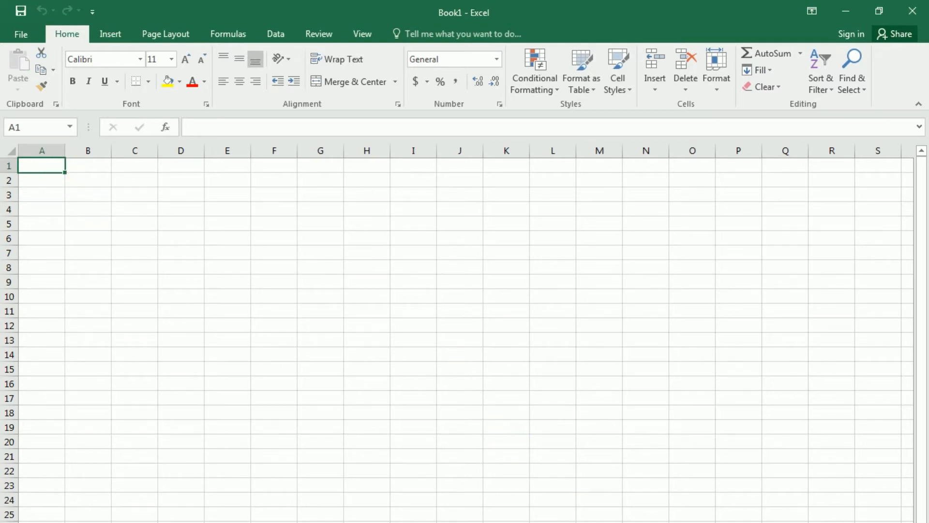
left_click_drag(829, 522, 838, 522)
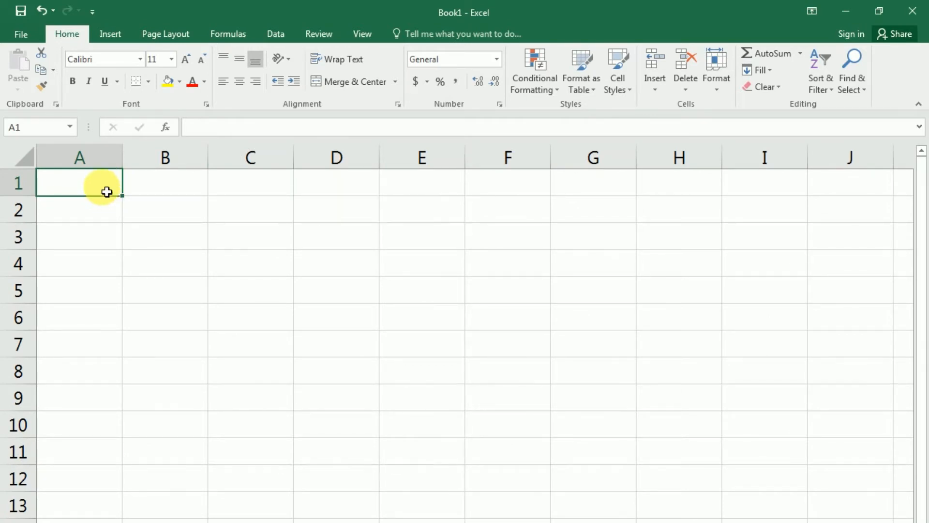
left_click(106, 219)
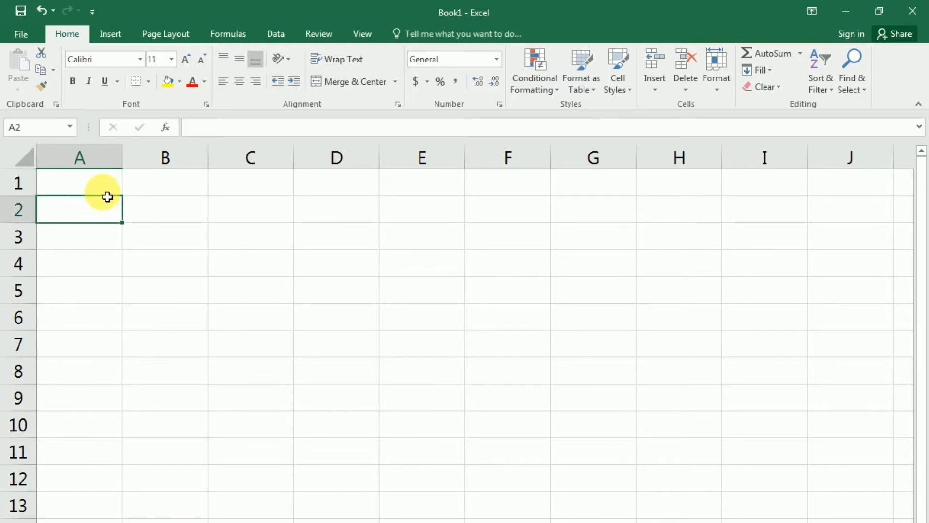
key("Up")
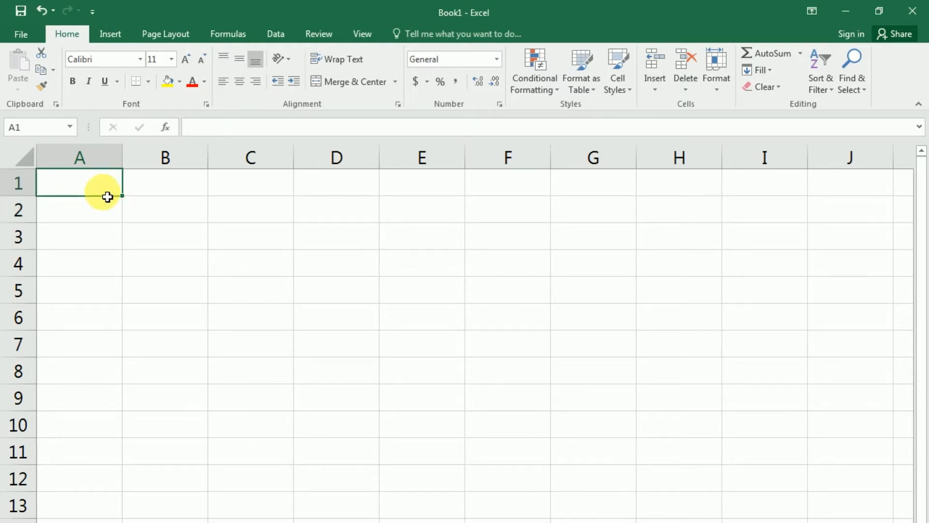
type("Names")
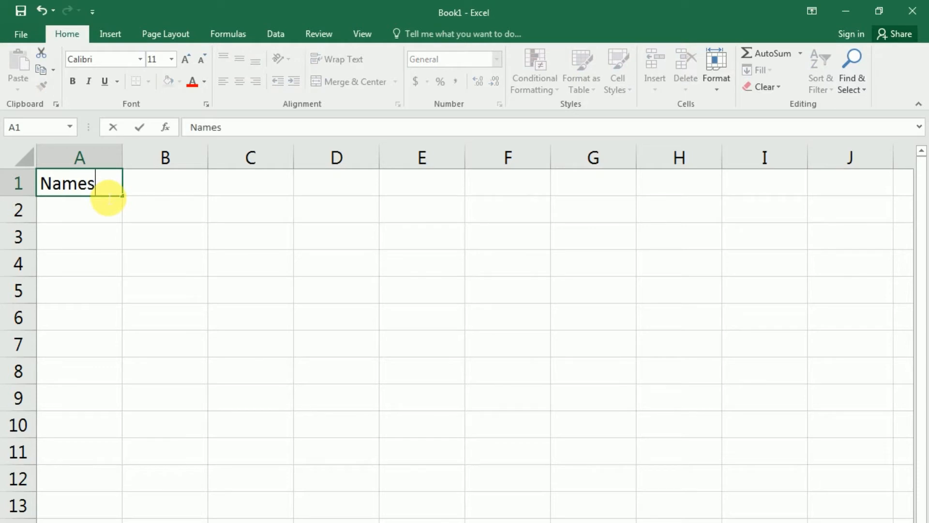
key("Tab")
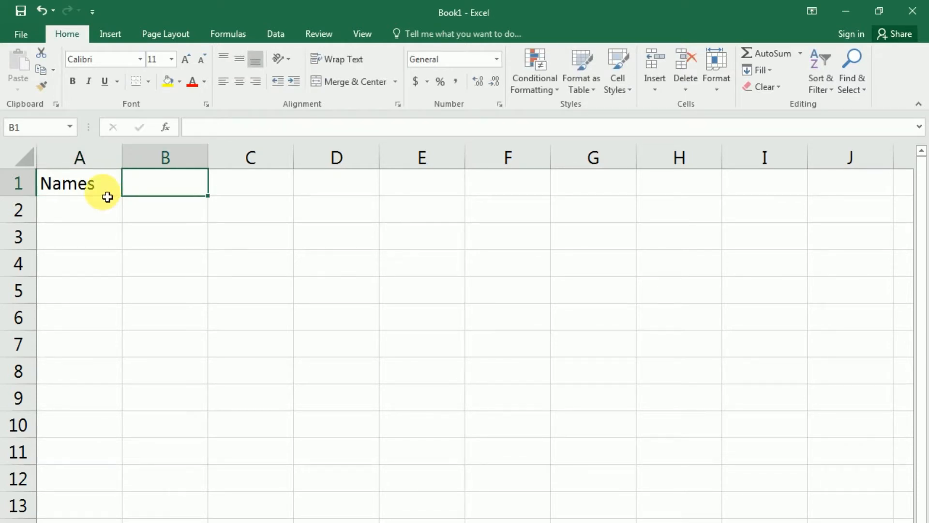
type("Computer")
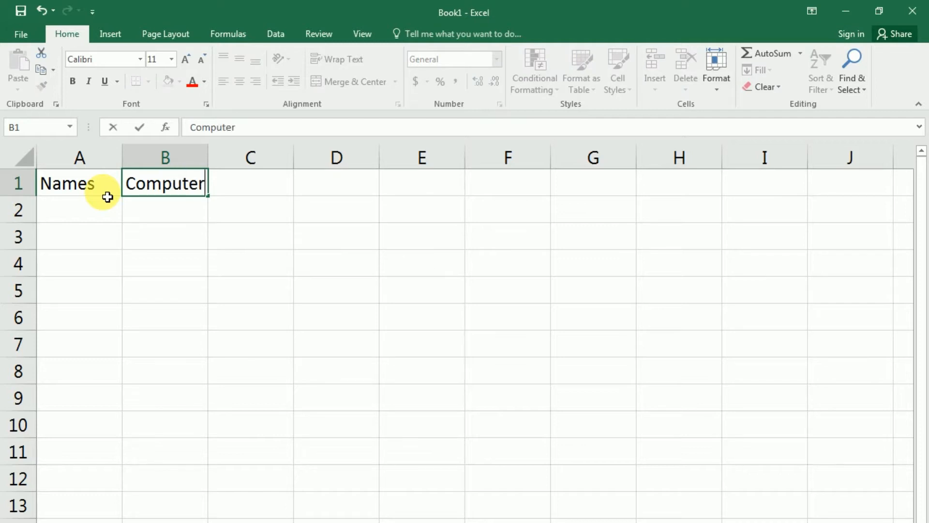
key("Tab")
type("N")
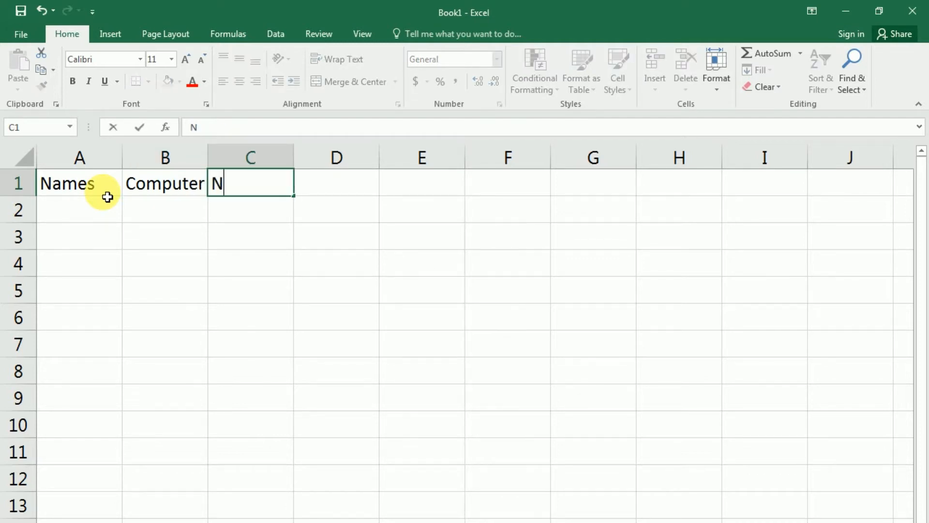
key("BackSpace")
type("Mobile")
key("Tab")
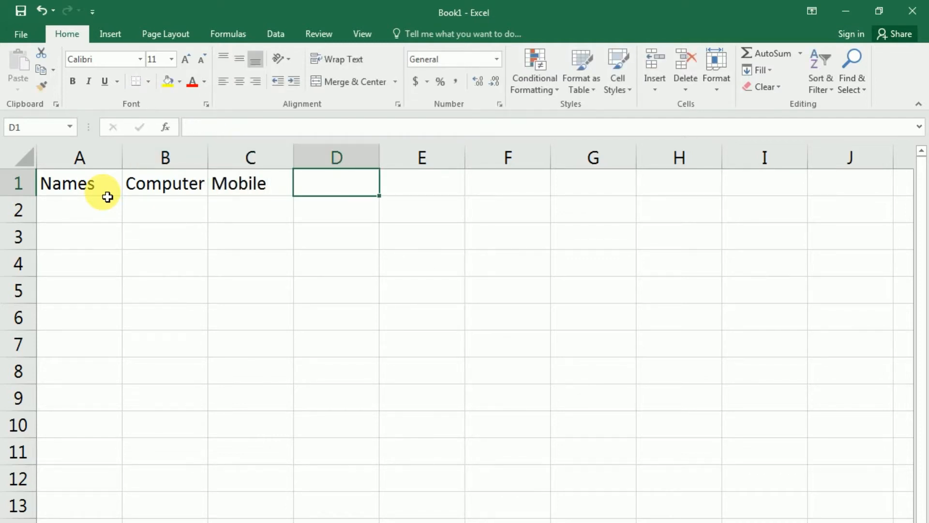
- Move the active cell back and forth between C1 and D1, ending in C2
key("Left")
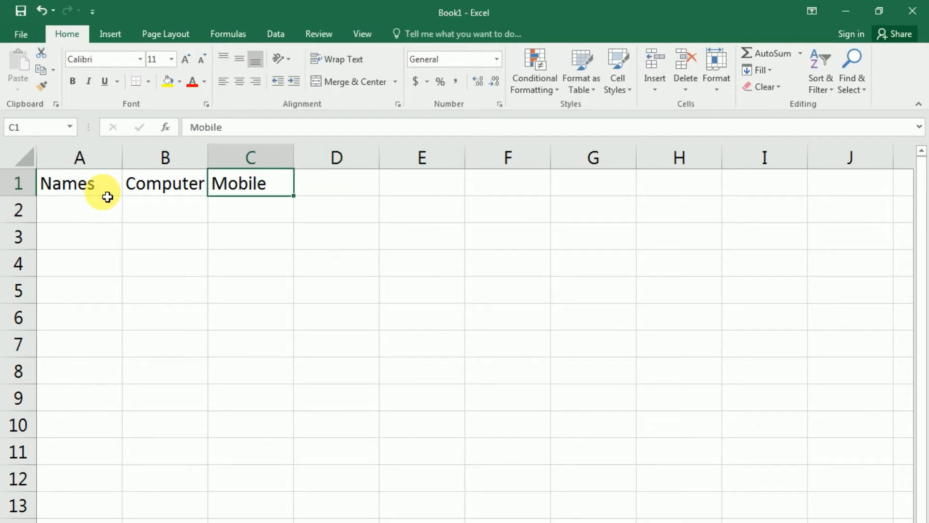
key("Tab")
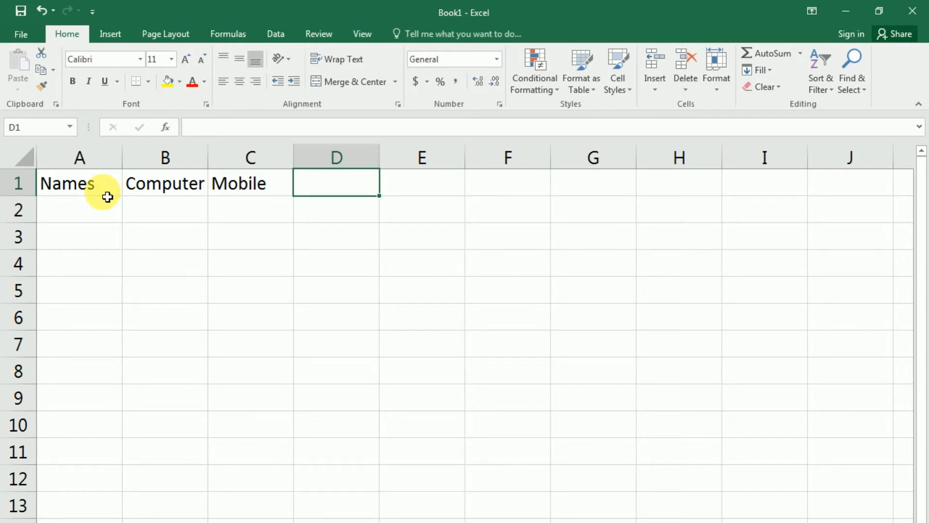
key("shift+Tab")
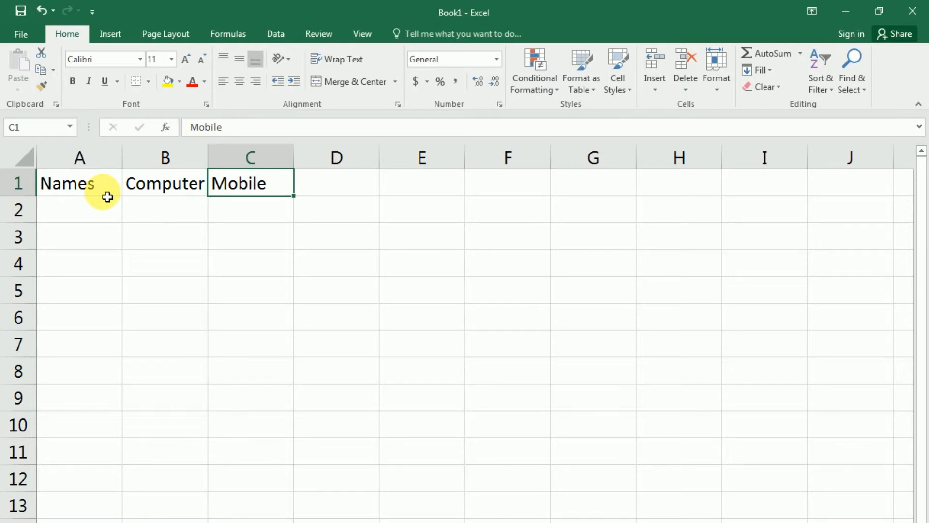
key("Return")
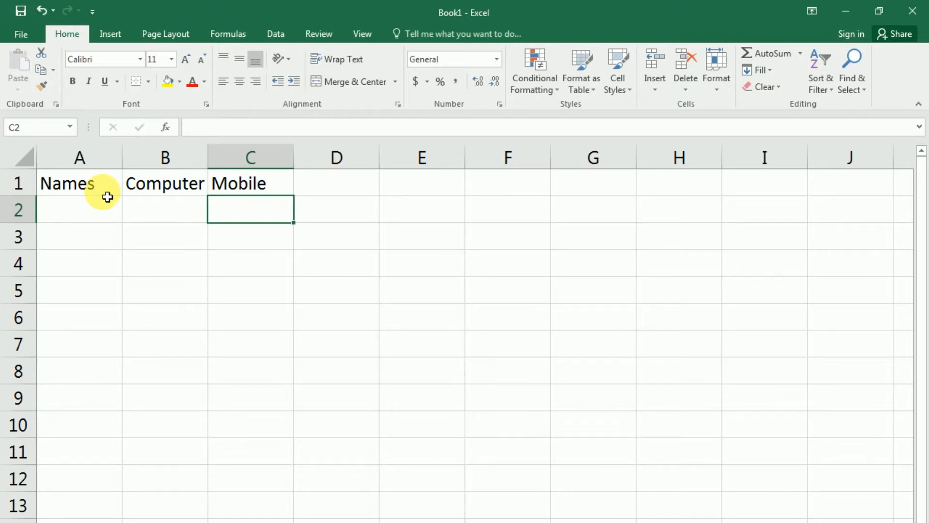
- Enter the headings tablet and Computer in cells D1 and E1
key("shift+Return")
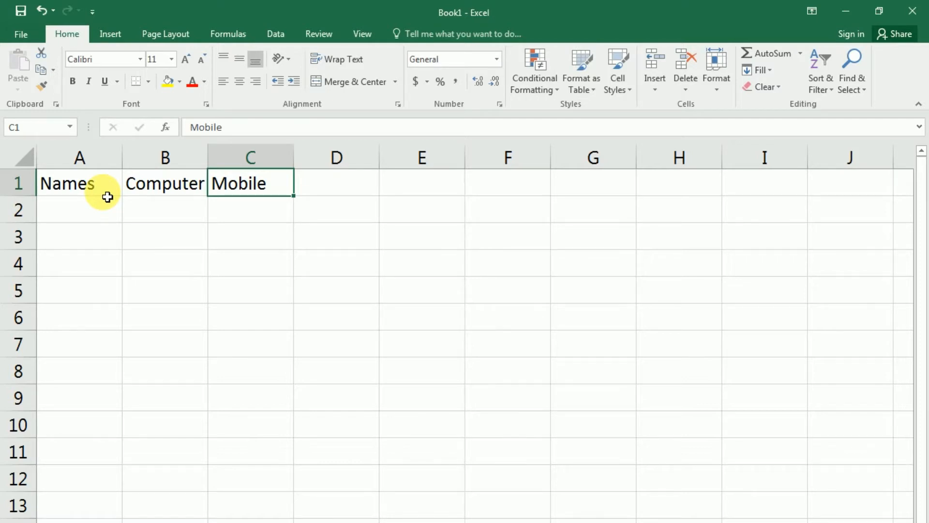
key("Tab")
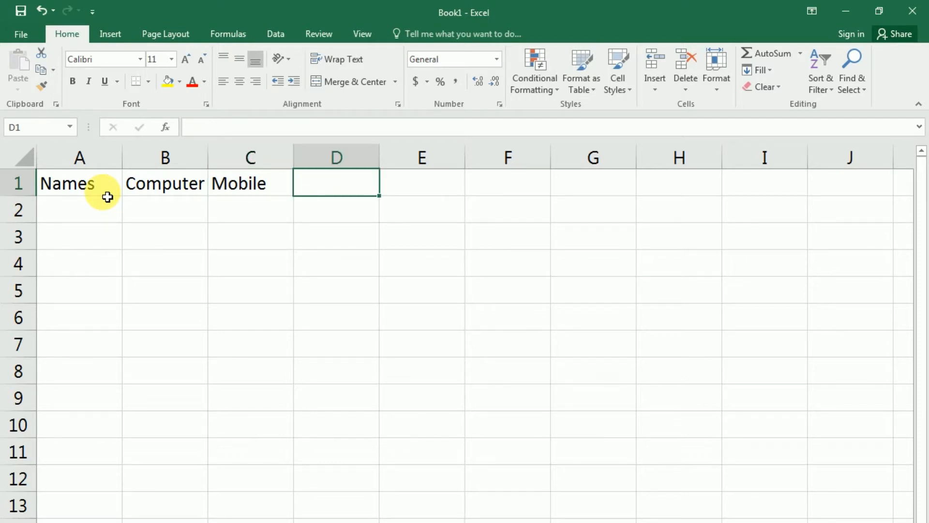
type("tablet")
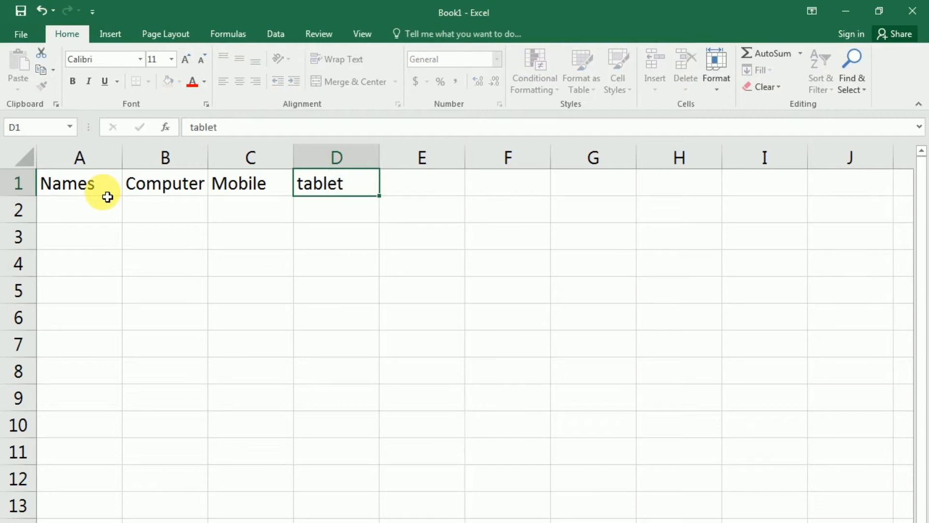
key("Tab")
type("Compue")
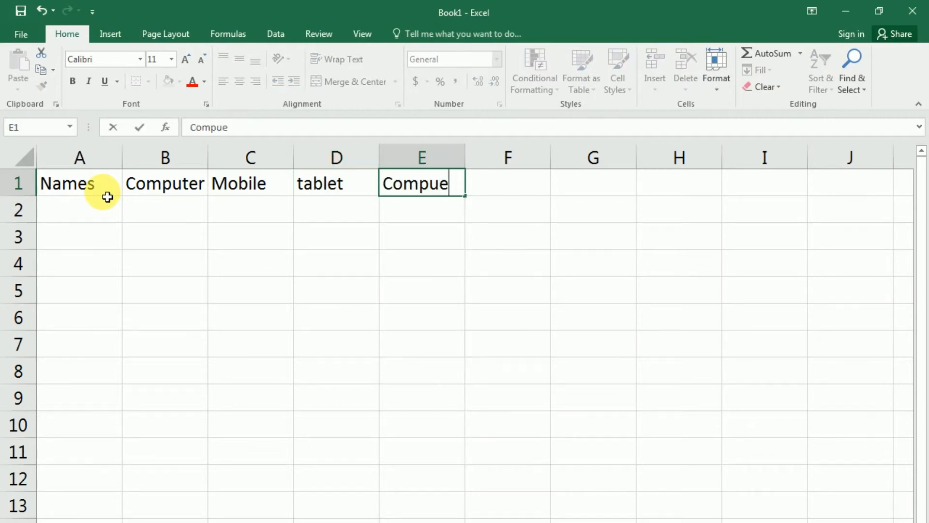
key("BackSpace")
type("ter")
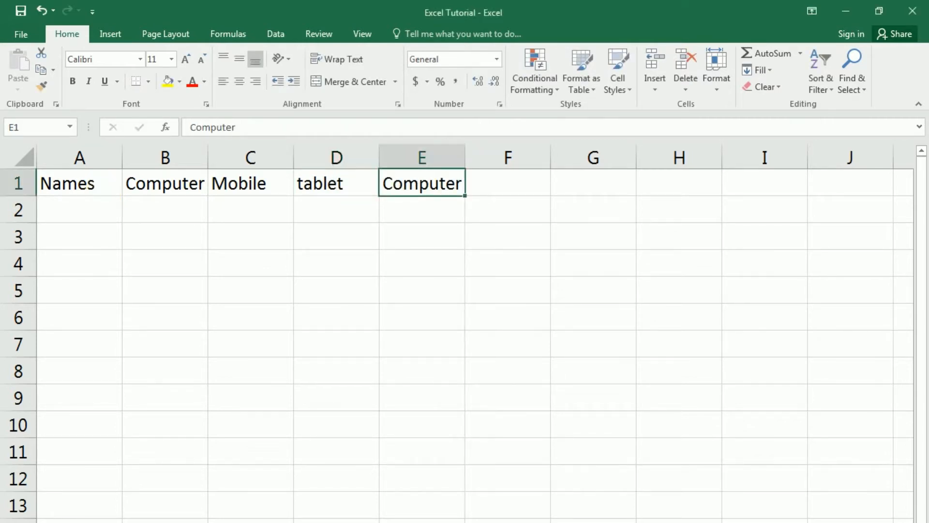
key("Left")
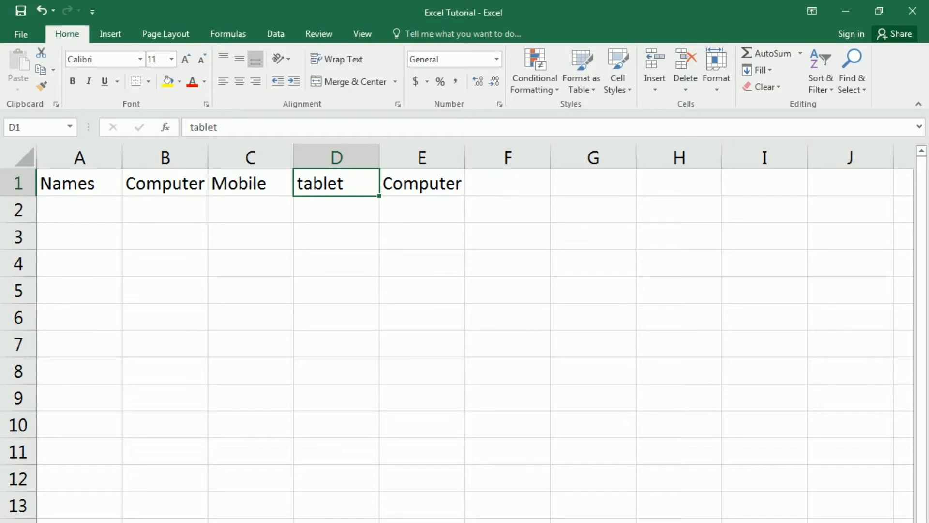
type("T")
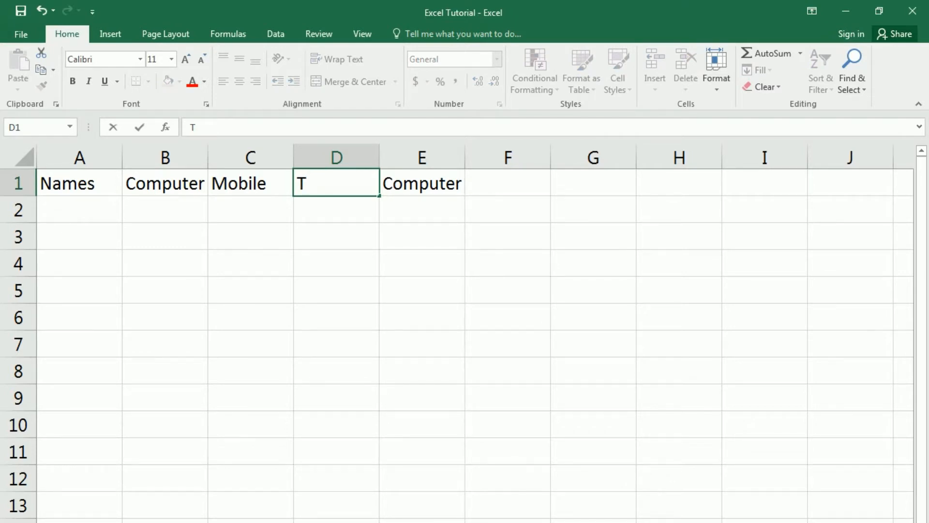
key("BackSpace")
key("ctrl+z")
key("Left")
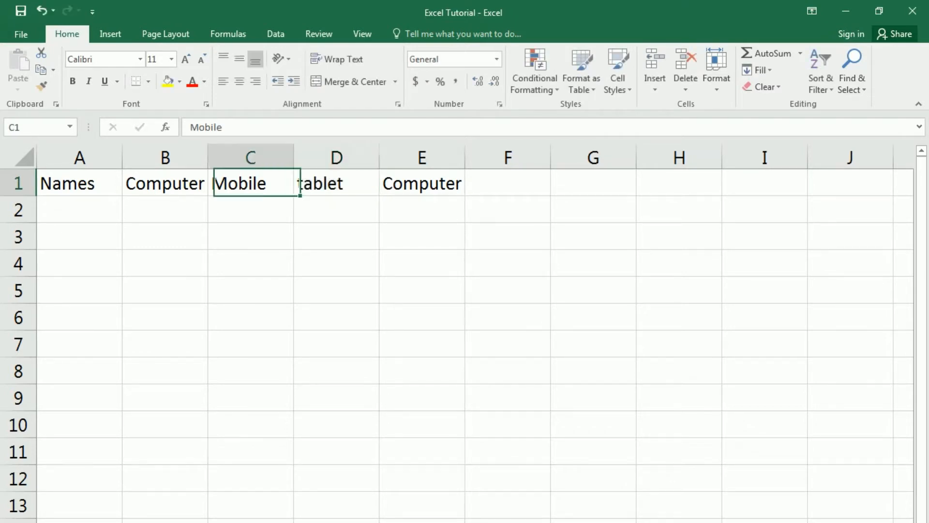
- Edit the heading in D1 in place, replacing only its first letter so that it reads Tablet
key("Right")
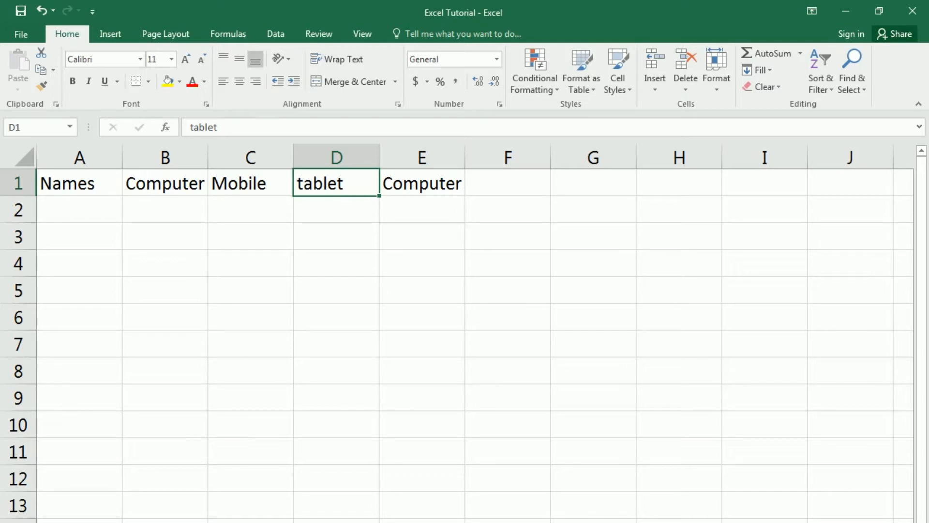
key("F2")
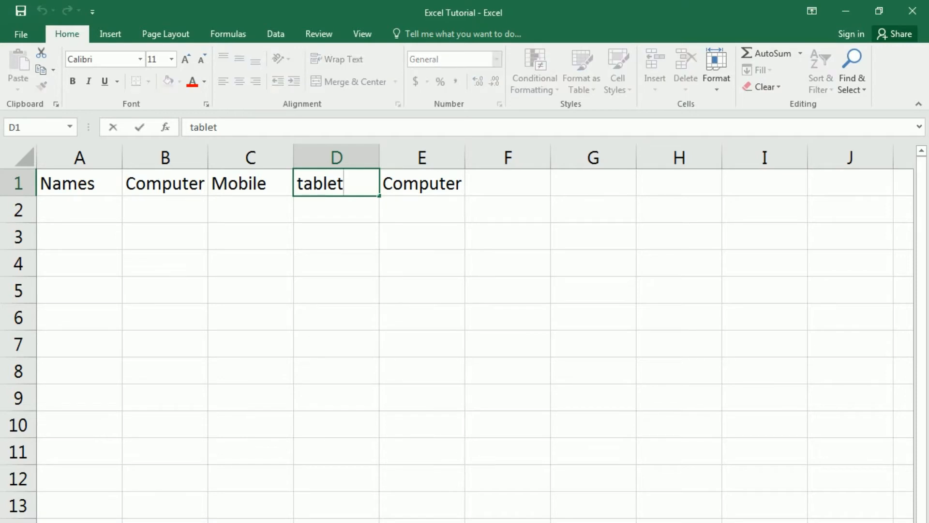
key("Home")
key("Right")
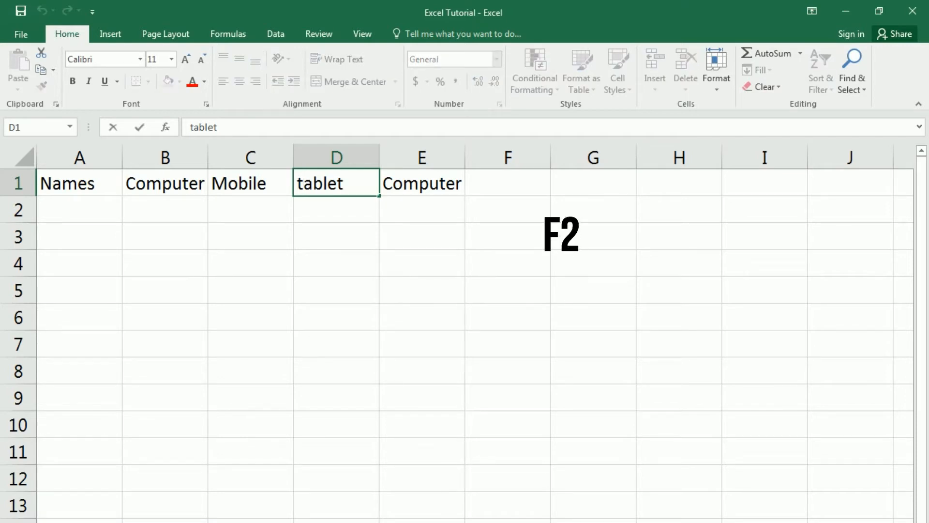
key("BackSpace")
type("T")
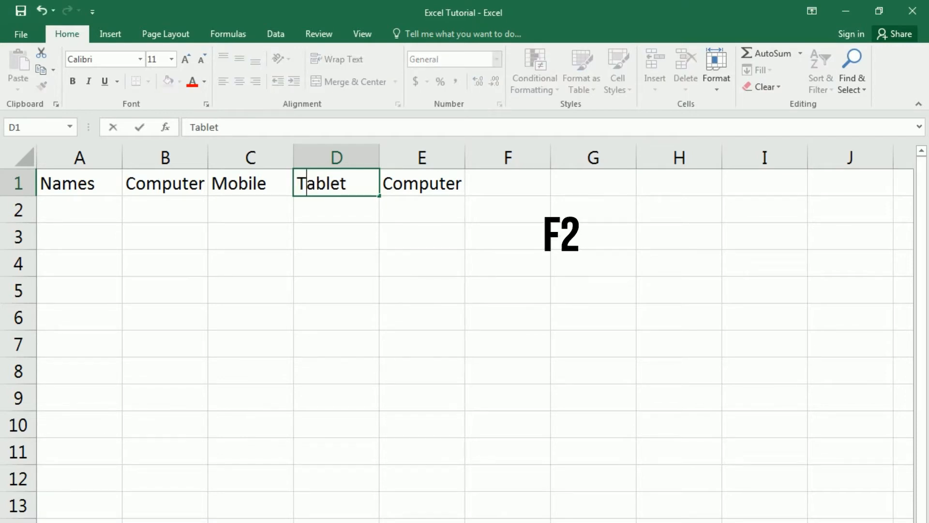
key("Tab")
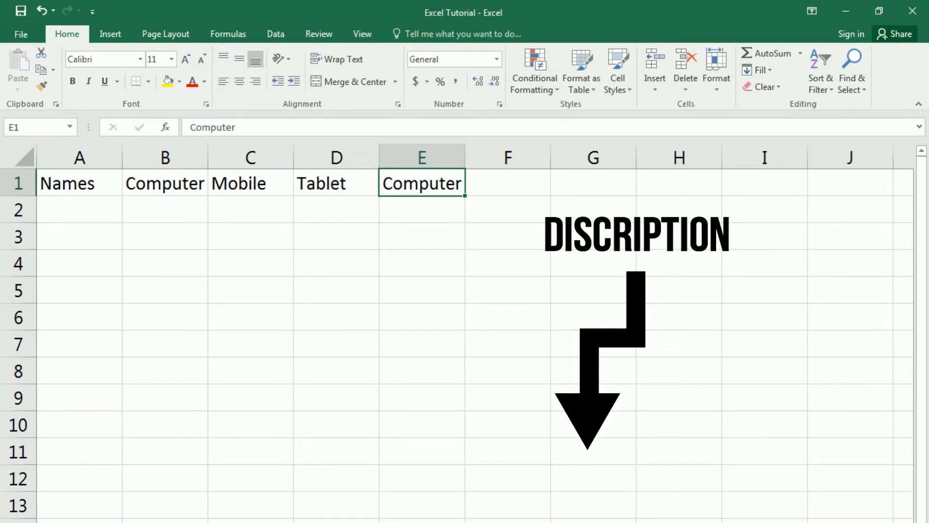
- Enter the heading Total in cell F1
left_click(508, 183)
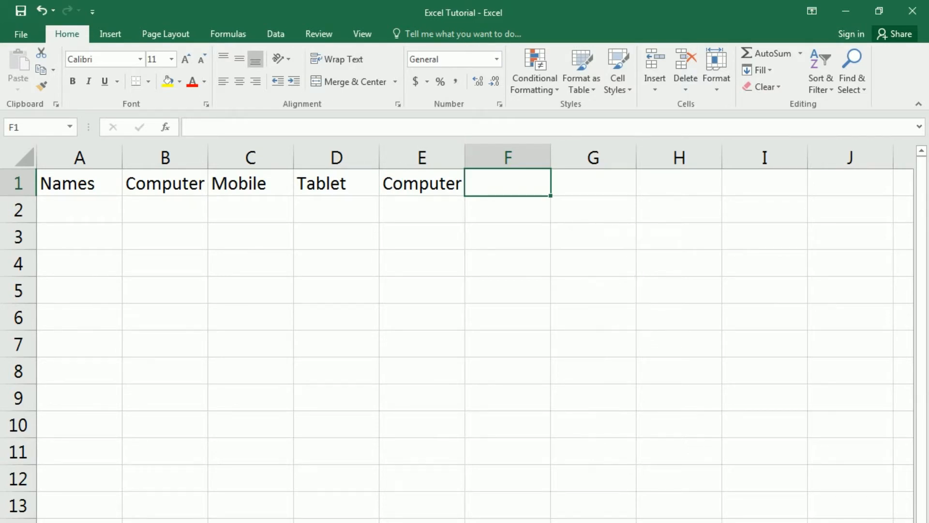
type("Total")
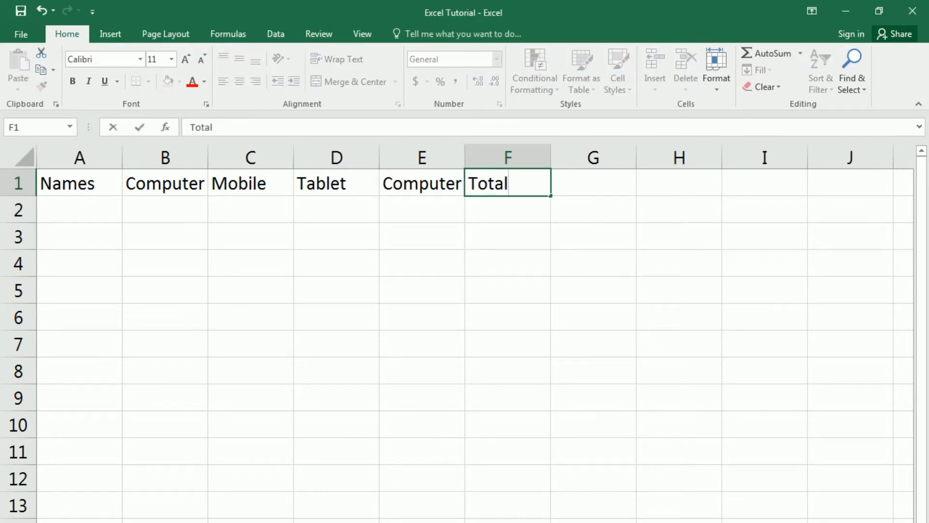
key("Return")
- Enter the first person's name in A2 and correct its first letter to a capital
key("Left")
key("Left")
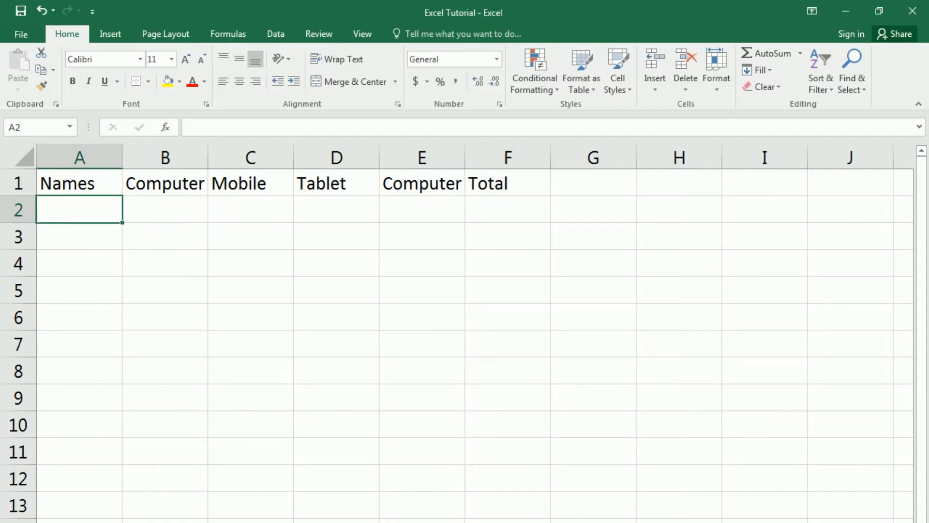
type("james")
key("Return")
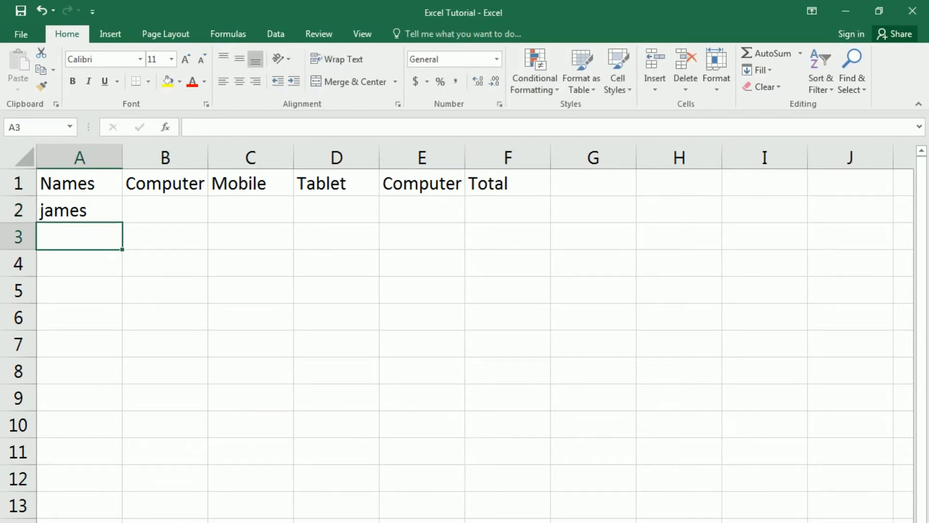
key("Up")
key("F2")
key("Home")
key("Delete")
type("J")
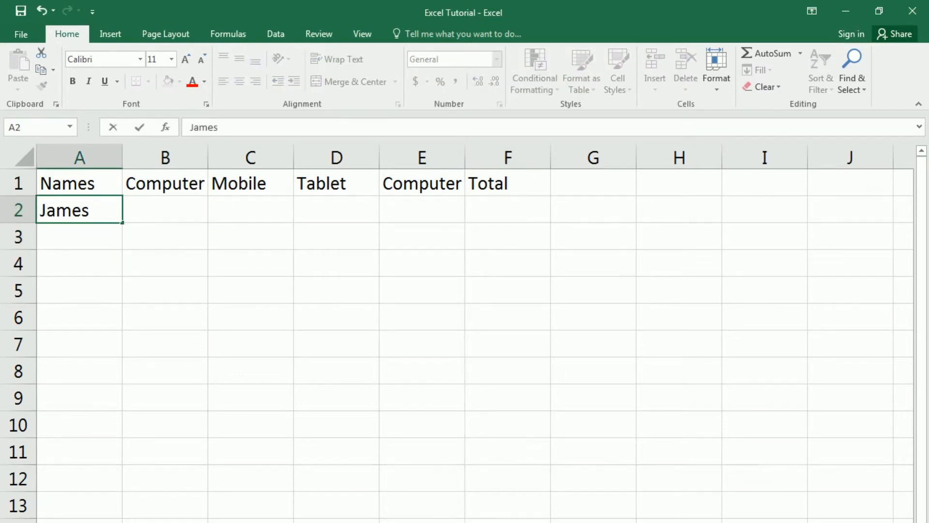
key("Return")
- Enter four more people's first names in cells A3 to A6
type("jake")
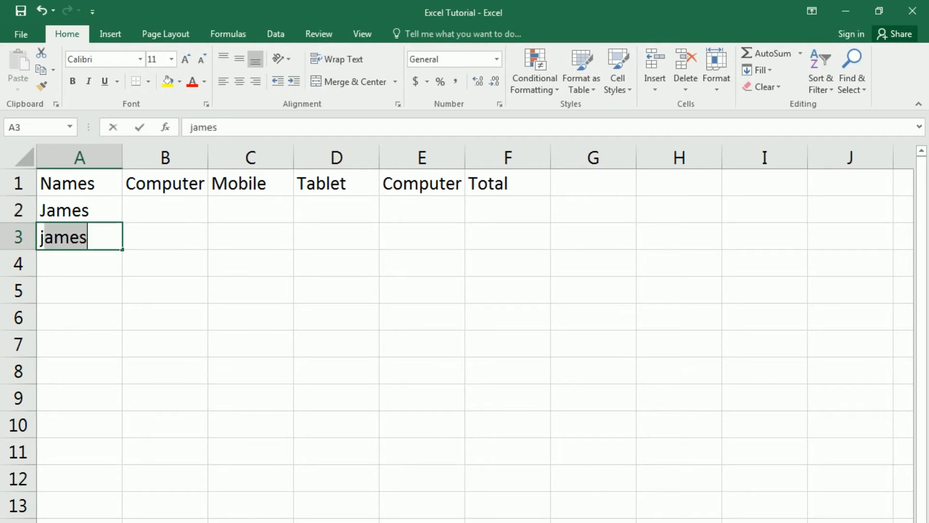
key("Return")
type("Rock")
key("Return")
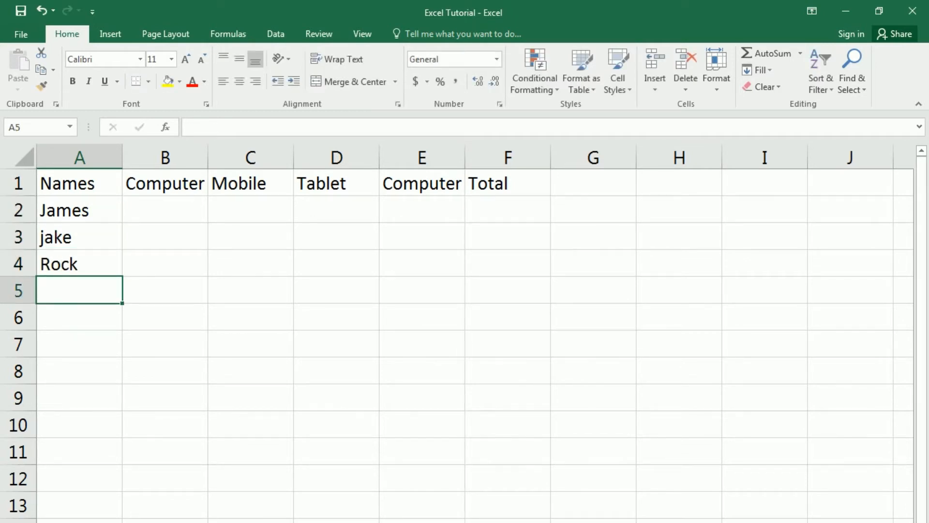
type("Simon")
key("Return")
type("George")
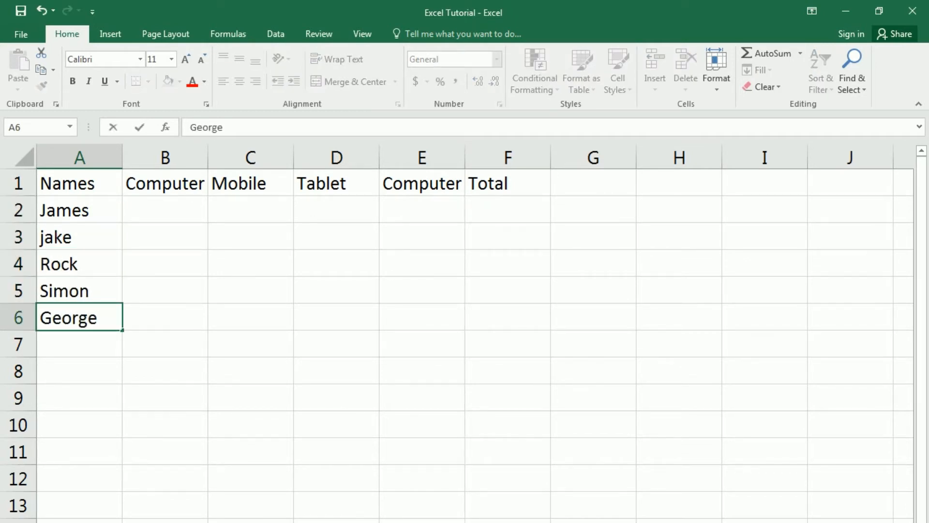
key("Return")
- Fill the first Computer column with the values 4, 2, 4, 5 and 6 in cells B2 to B6
key("Up")
key("Up")
key("Up")
key("Up")
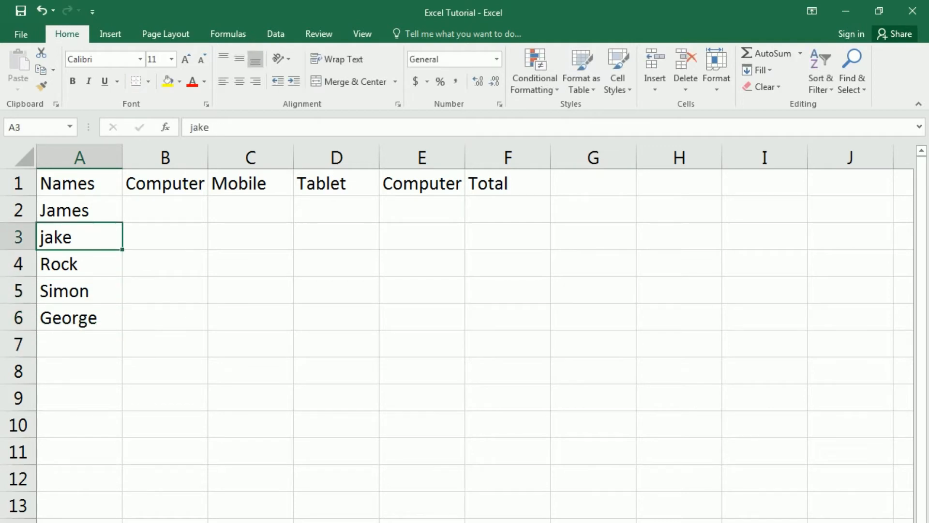
key("Up")
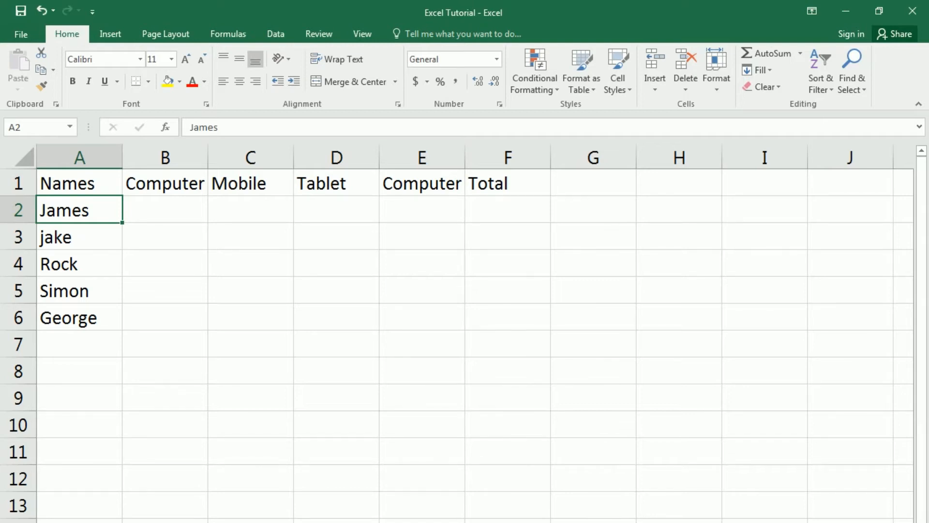
left_click(165, 210)
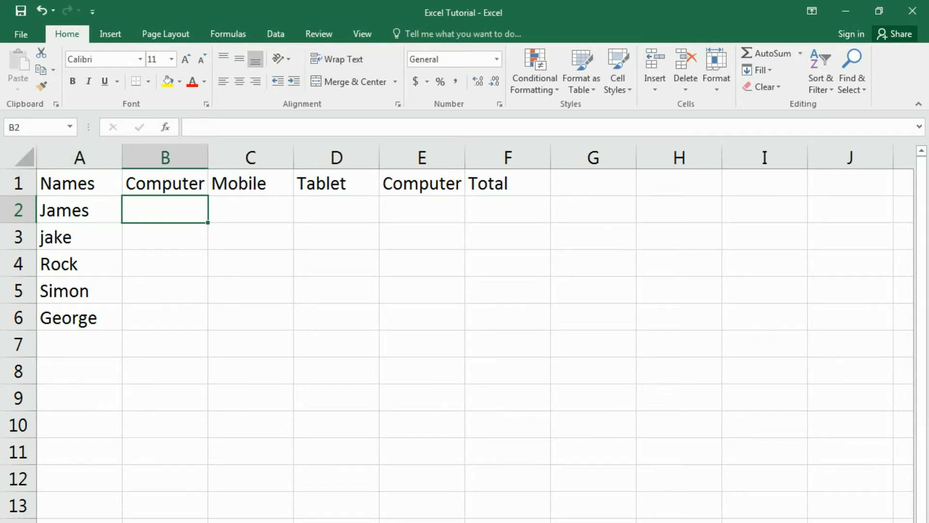
type("4")
key("Return")
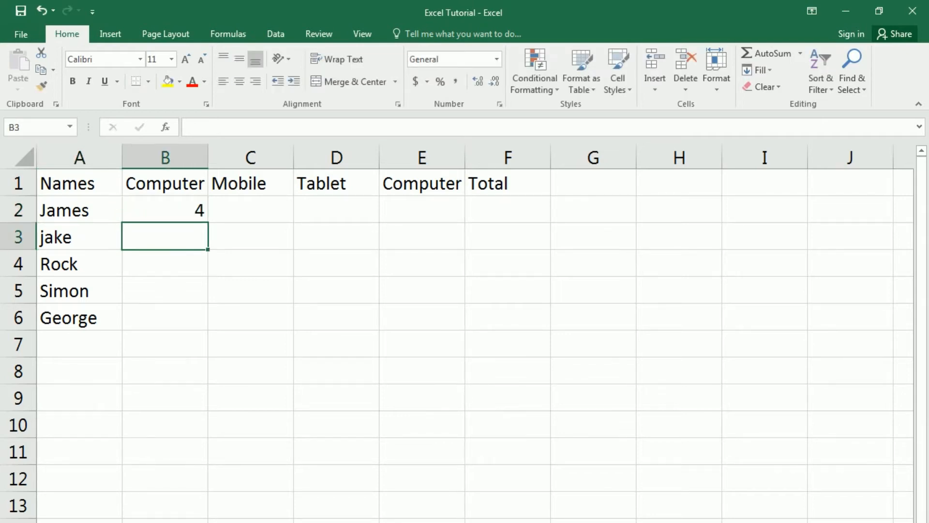
type("2")
key("Return")
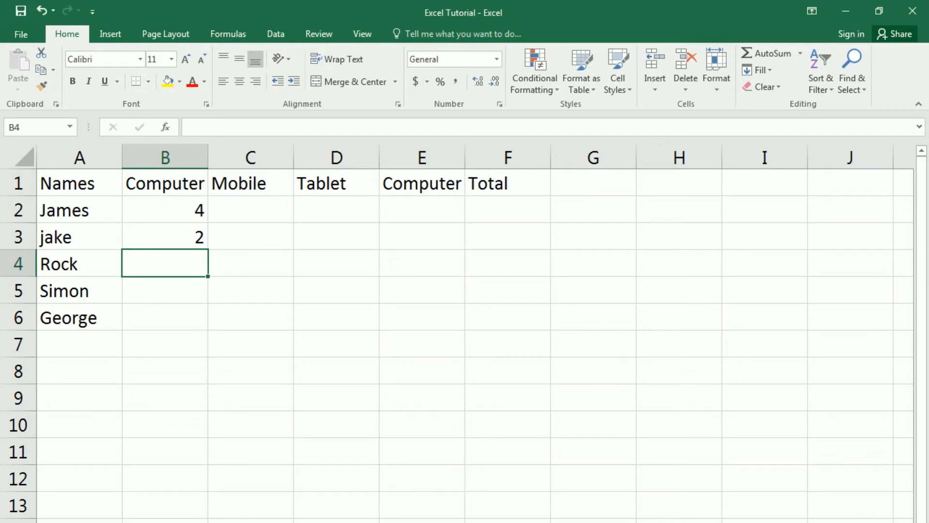
type("4")
key("Return")
type("5")
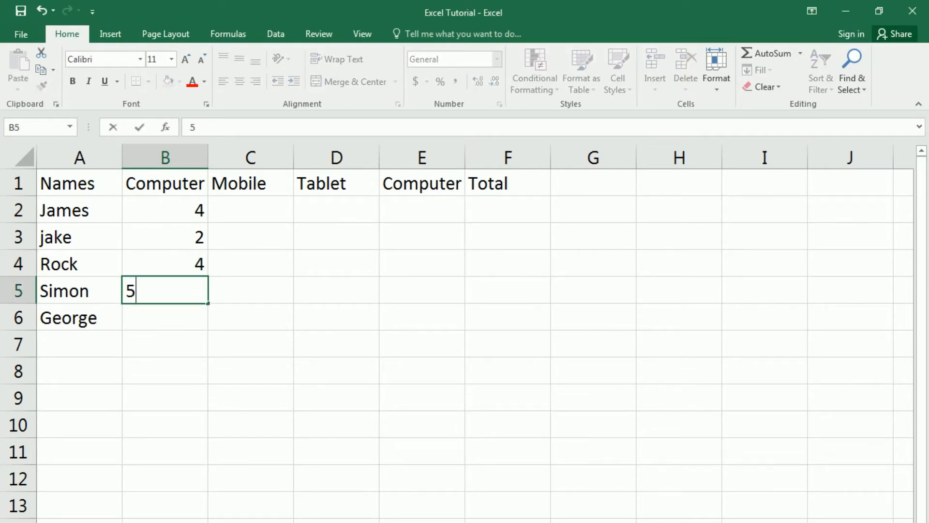
key("Return")
type("5")
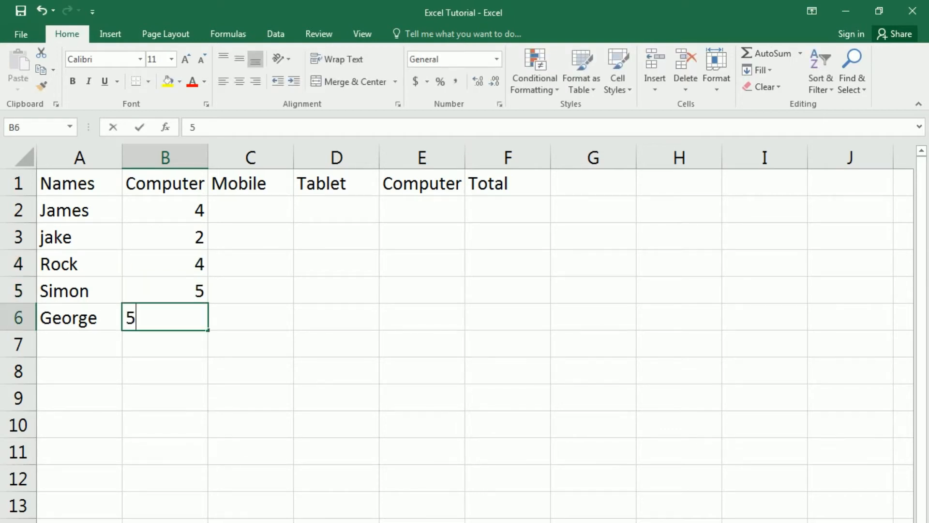
key("BackSpace")
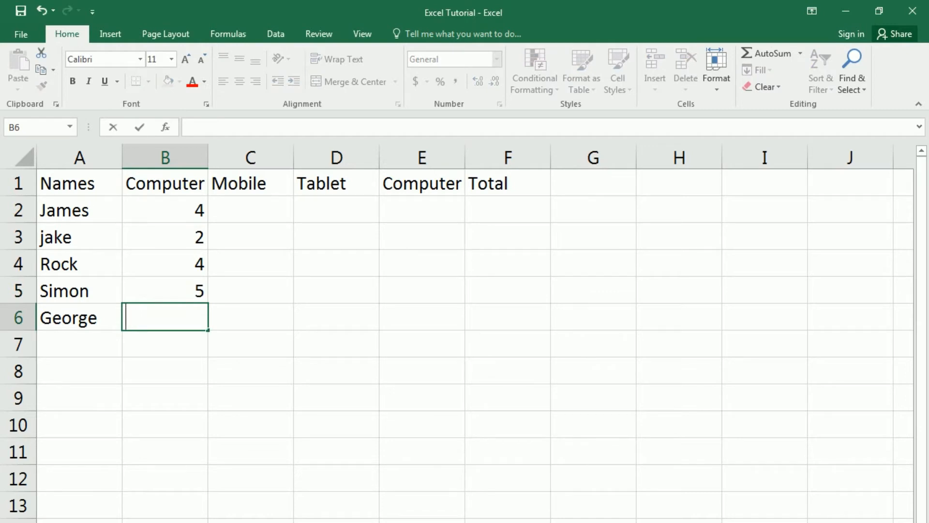
type("6")
key("Return")
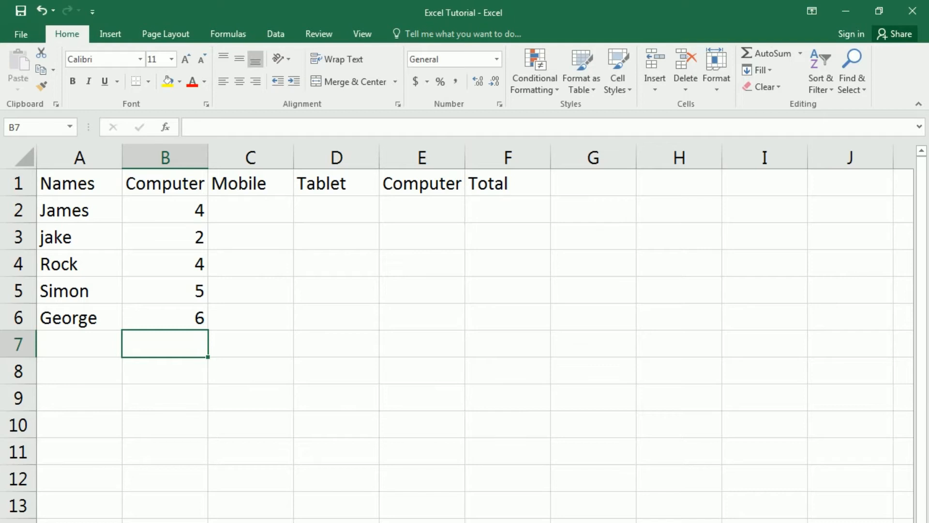
- Select the empty range C2:E6 under the Mobile, Tablet and second Computer headings
key("Up")
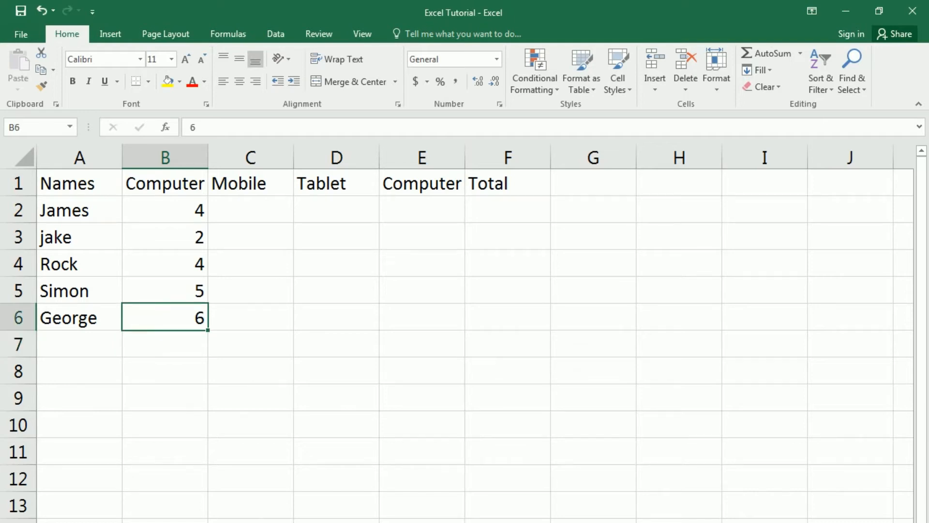
key("Right")
key("Up")
key("Up")
key("Up")
key("Up")
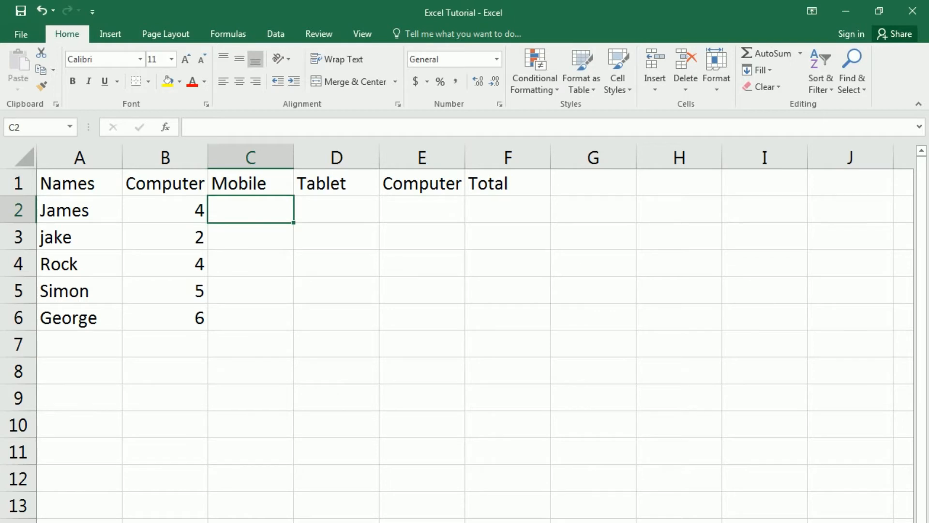
key("Left")
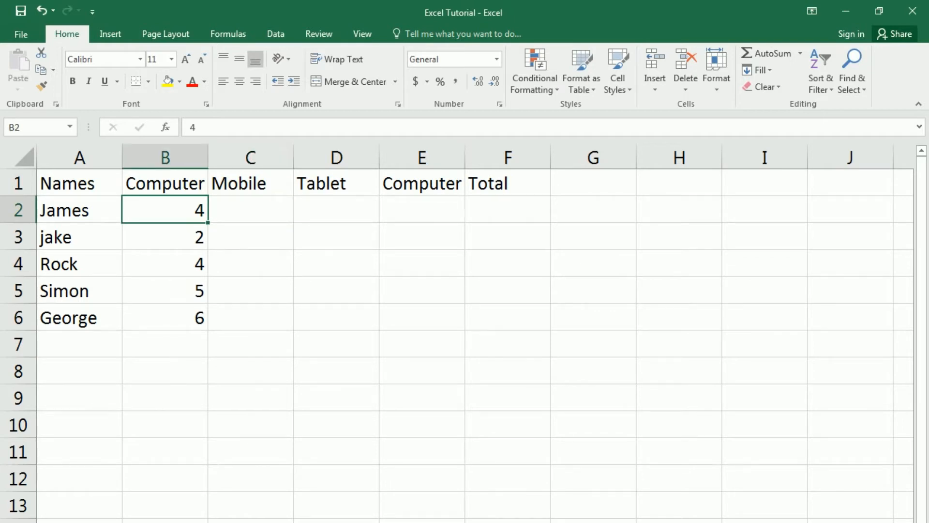
key("Down")
key("Down")
key("Up")
key("Up")
key("Right")
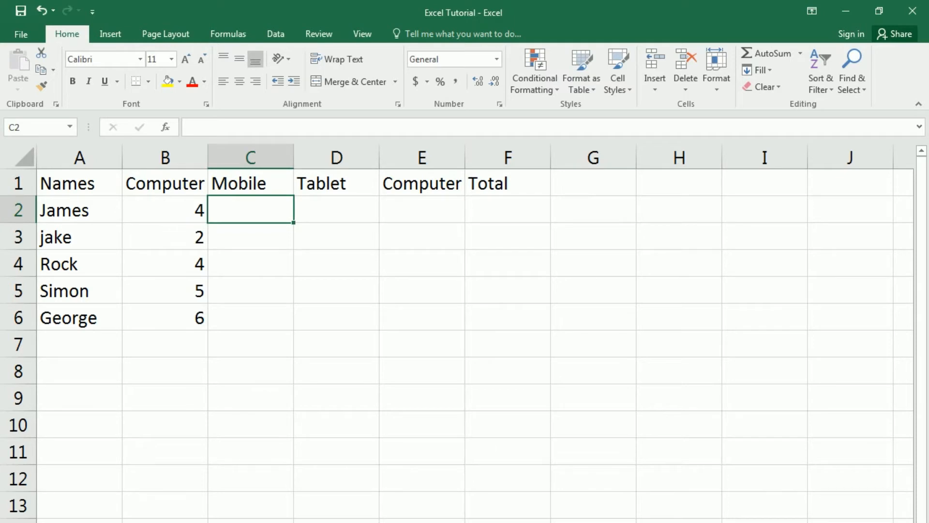
key("shift+Down")
key("shift+Down")
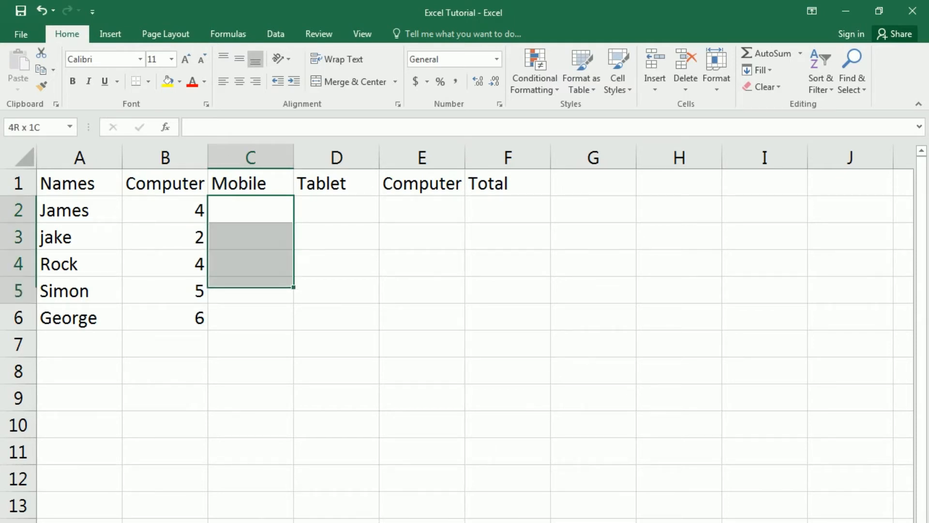
key("shift+Down")
key("shift+Down")
key("shift+Right")
key("shift+Right")
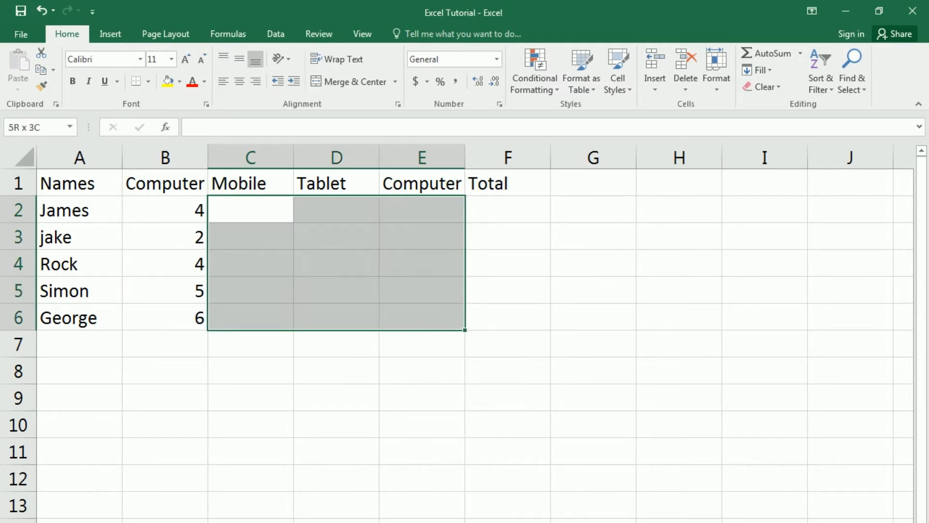
key("shift+Right")
key("shift+Left")
- Fill the Mobile column with the values 8, 6, 5, 6 and 3 in cells C2 to C6
type("8")
key("Return")
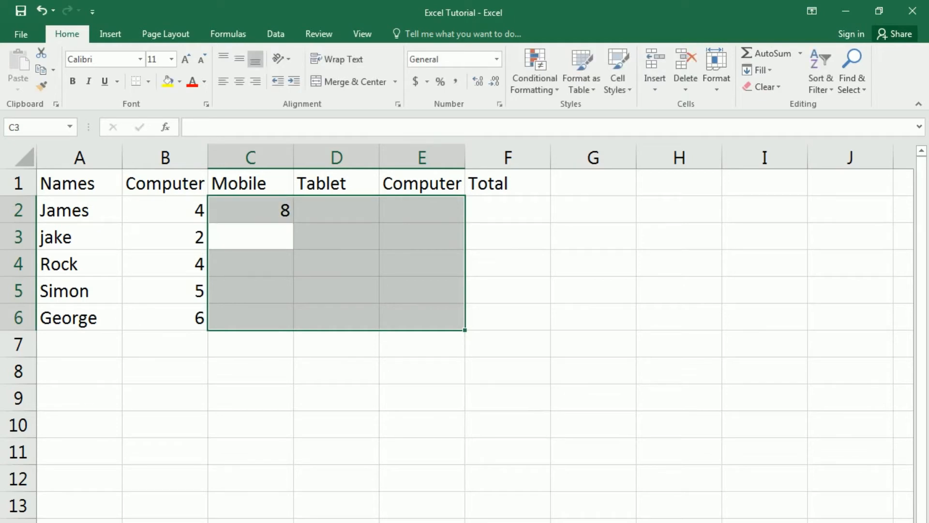
type("6")
key("Return")
type("5")
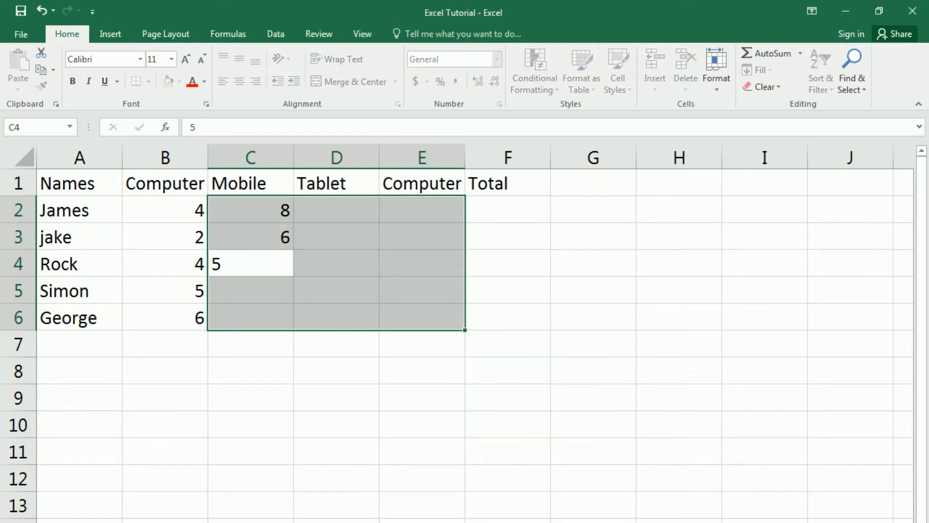
key("Return")
type("6")
key("Return")
type("3")
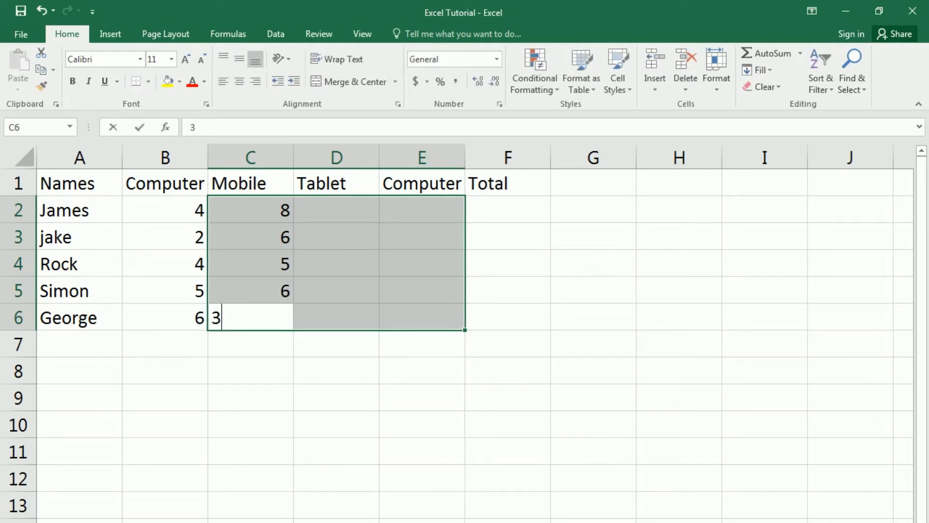
key("Return")
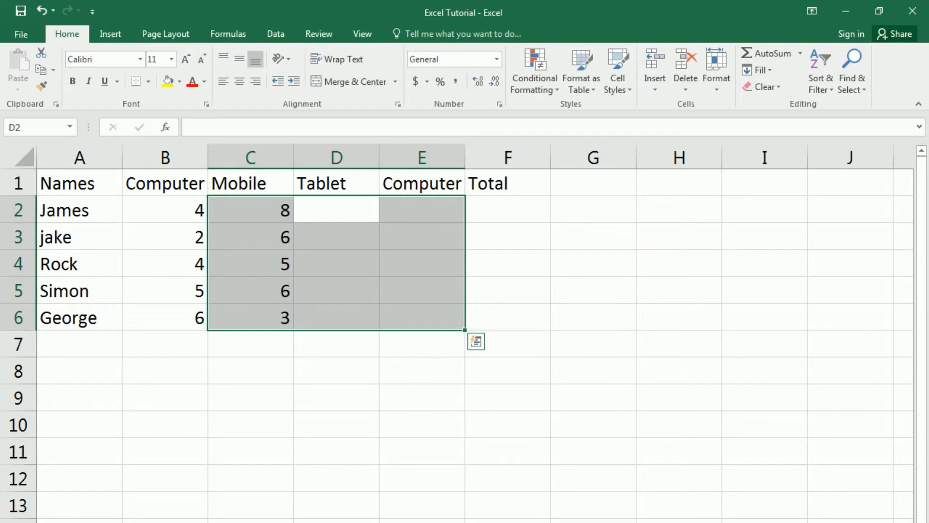
- Fill Tablet cells D2 to D6 with 7, 5, 6, 2, 3 and Computer cells E2 to E6 with 4, 5, 6, 3, 2
type("7 5 6 2 ")
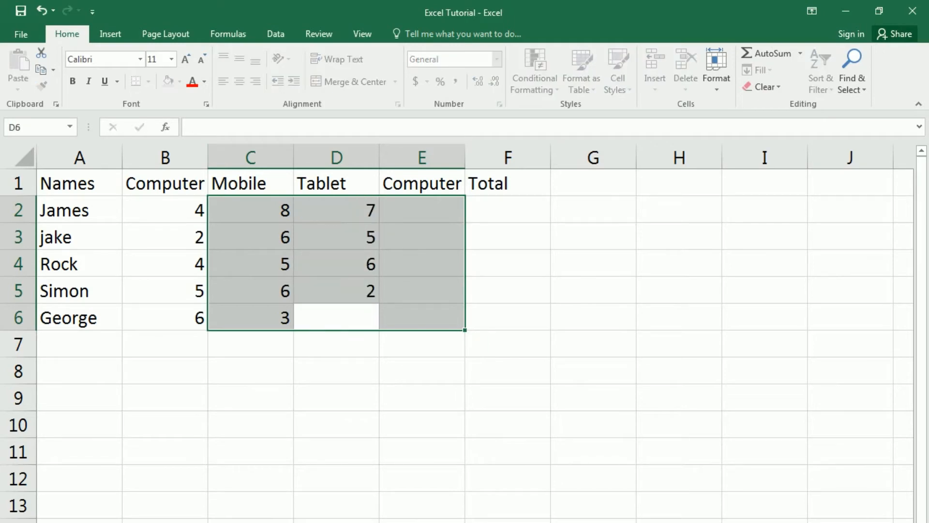
type("3 4 5 6")
type("3 2")
left_click(495, 223)
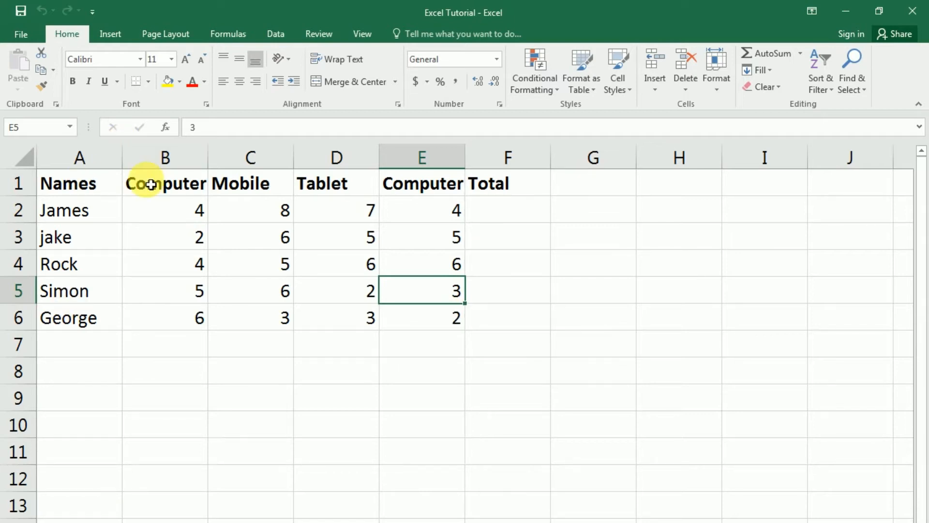
- Preview different fonts on the heading row A1:F1 and reapply Calibri
left_click_drag(121, 182, 501, 184)
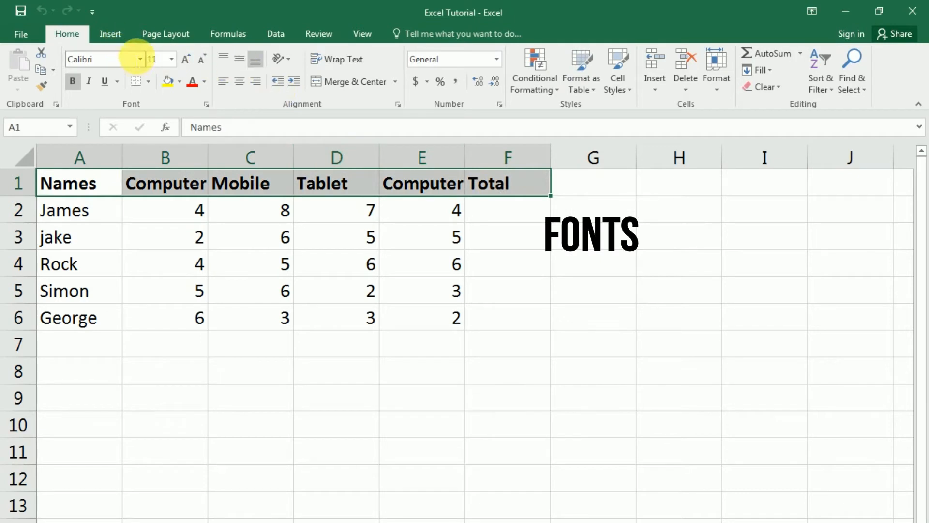
left_click(140, 60)
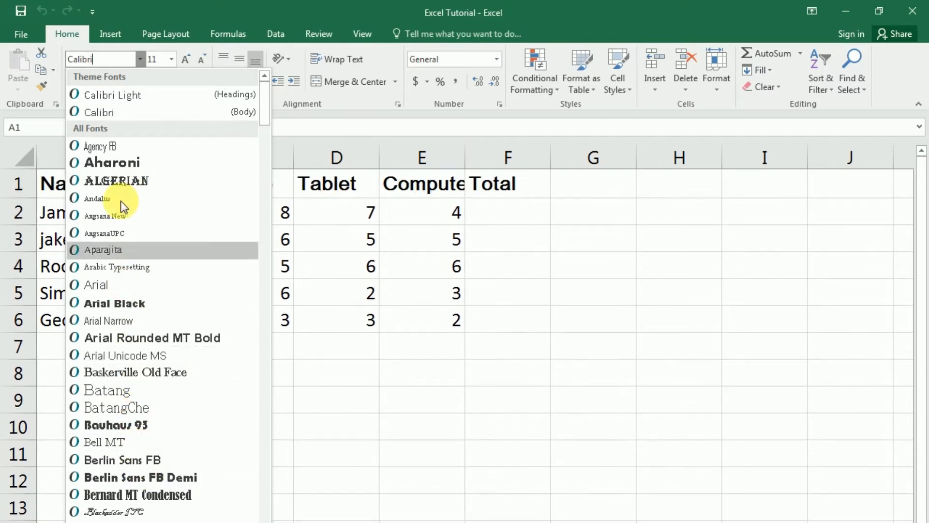
left_click(103, 112)
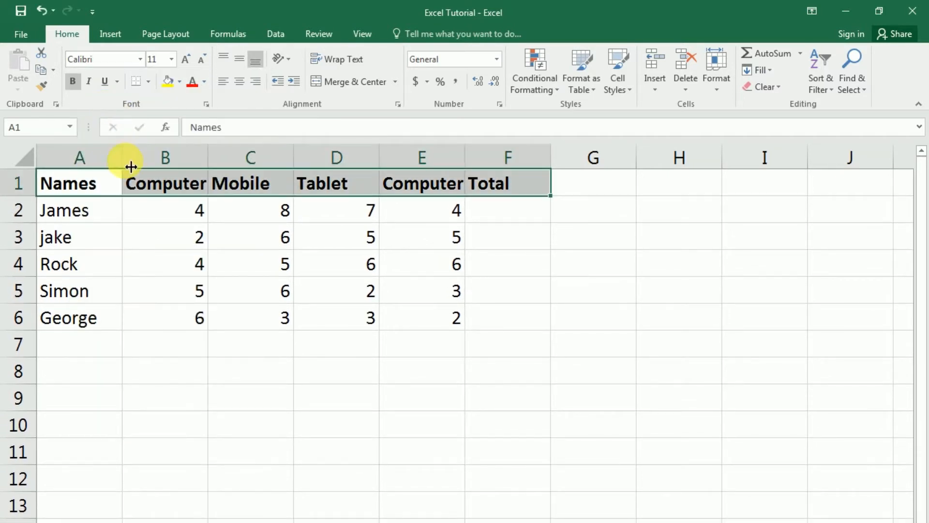
- Turn bold off and back on for the headings in A1:F1, and try italic on them before removing it
left_click(74, 83)
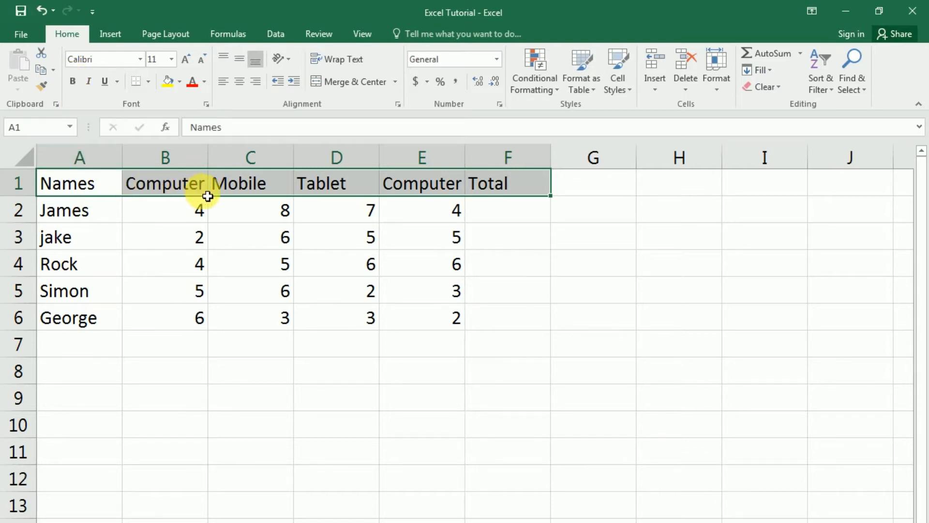
left_click(73, 82)
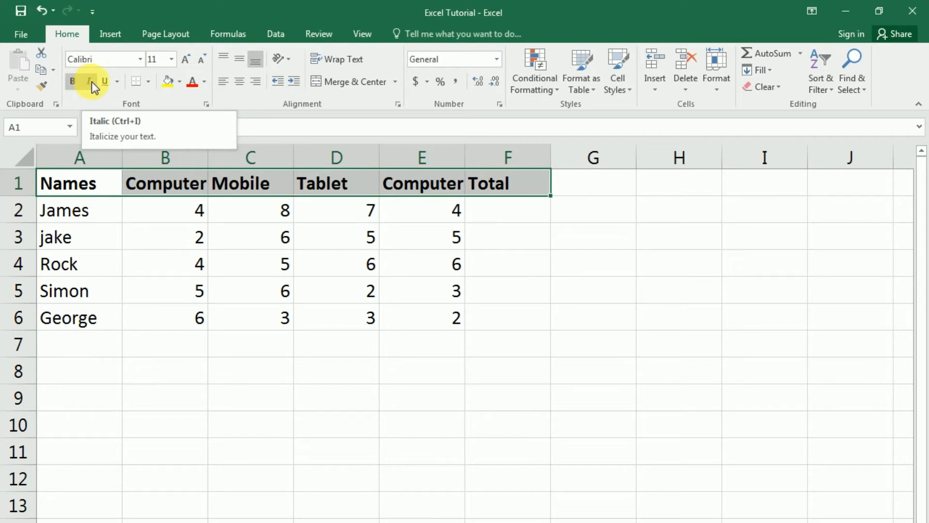
left_click(90, 81)
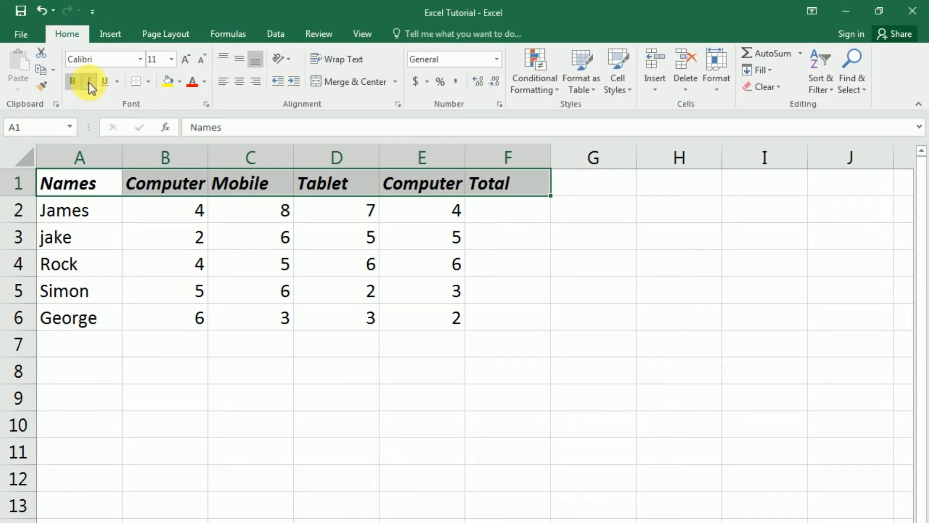
left_click(89, 82)
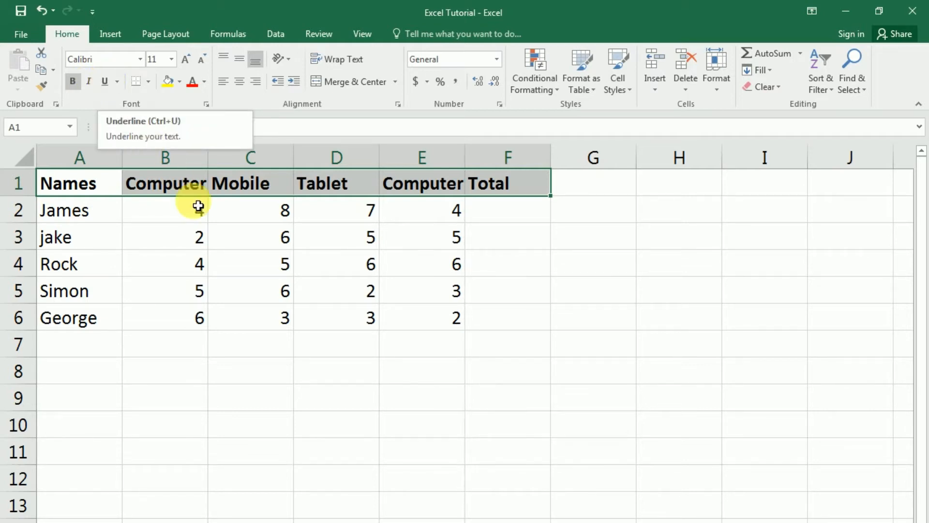
- Underline the value in cell B4
left_click(206, 268)
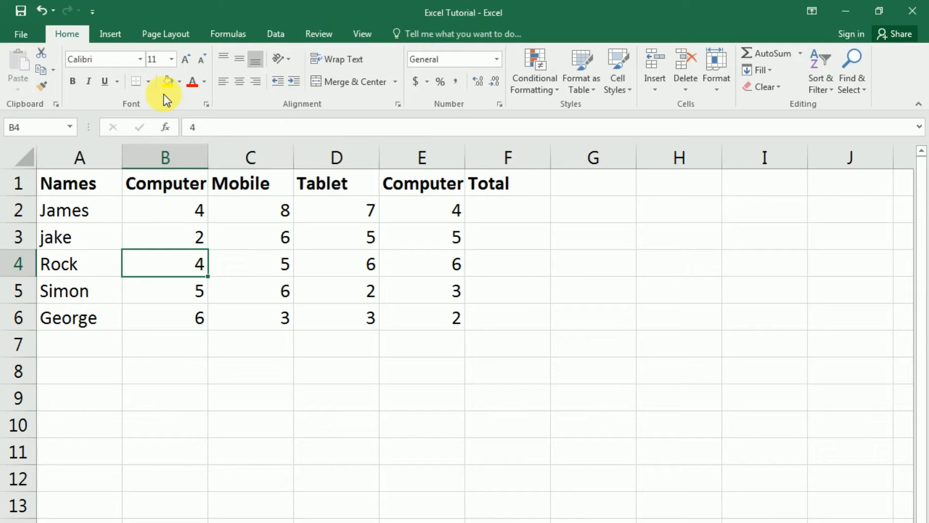
left_click(102, 82)
left_click(231, 266)
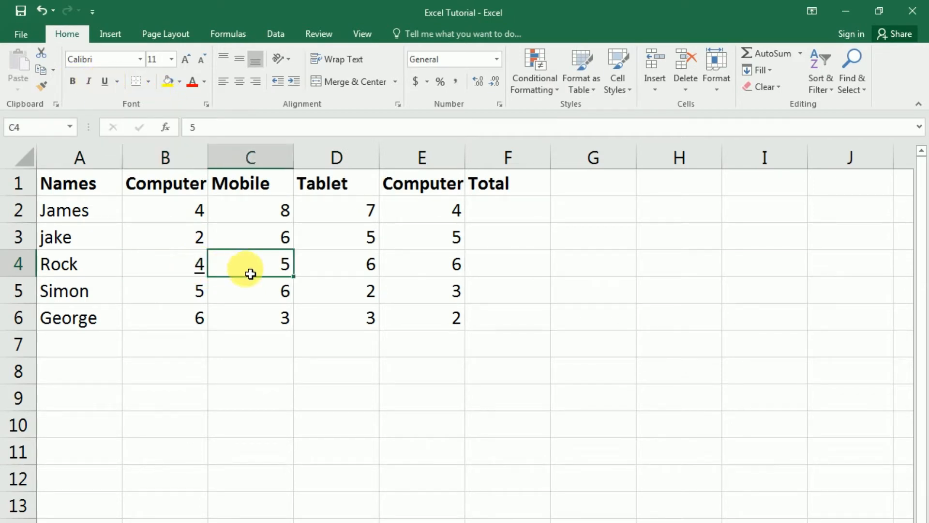
- Preview larger font sizes on cell B4 and set its size back to 11
left_click(201, 264)
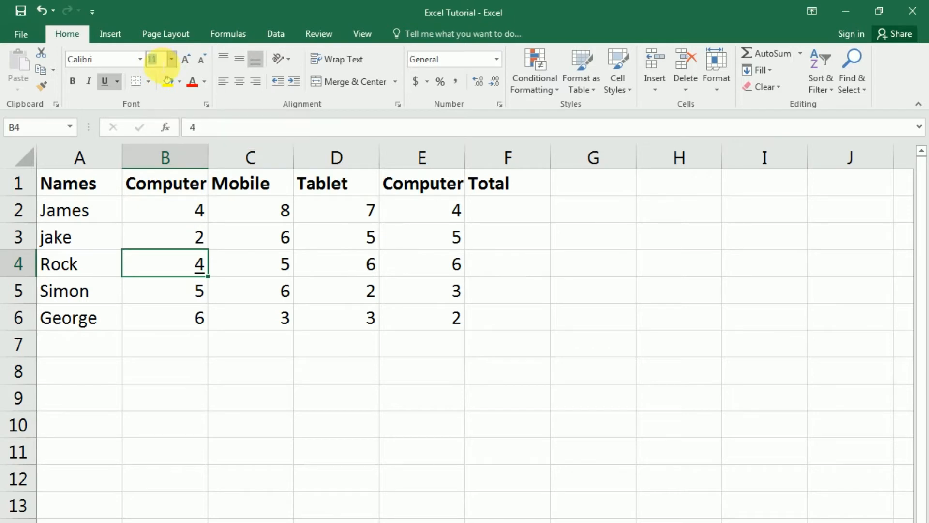
left_click(154, 59)
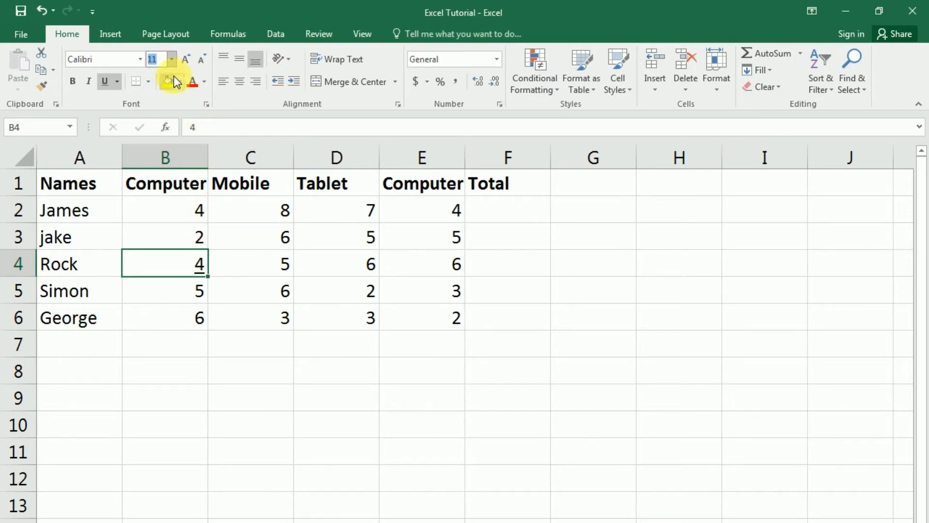
left_click(171, 60)
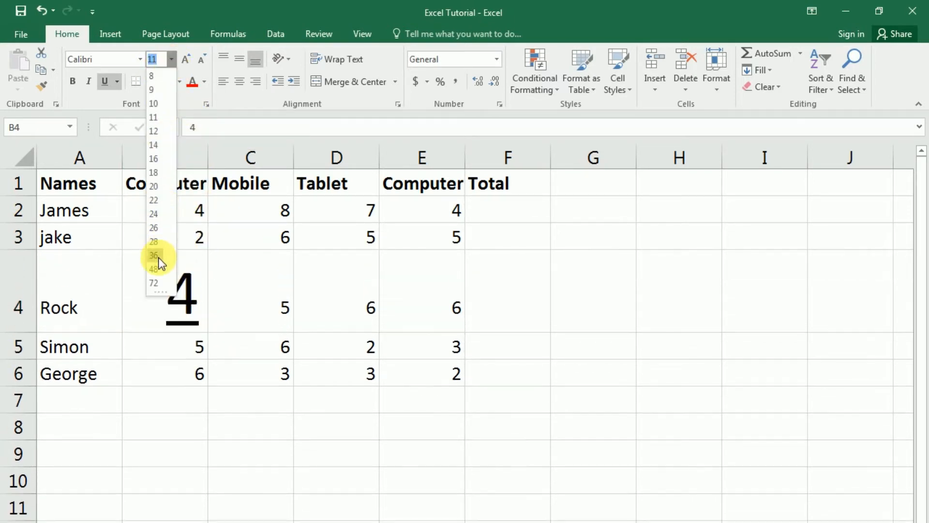
left_click(149, 117)
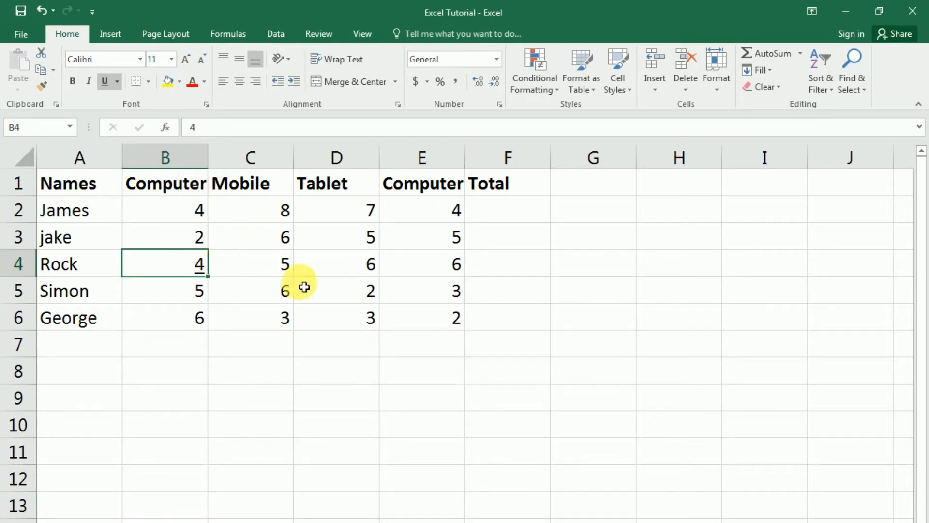
left_click(284, 266)
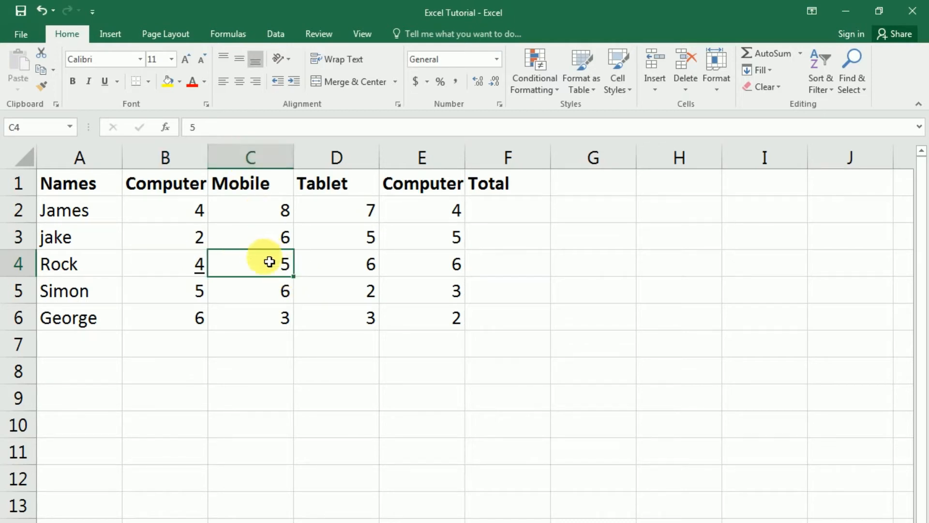
left_click(276, 302)
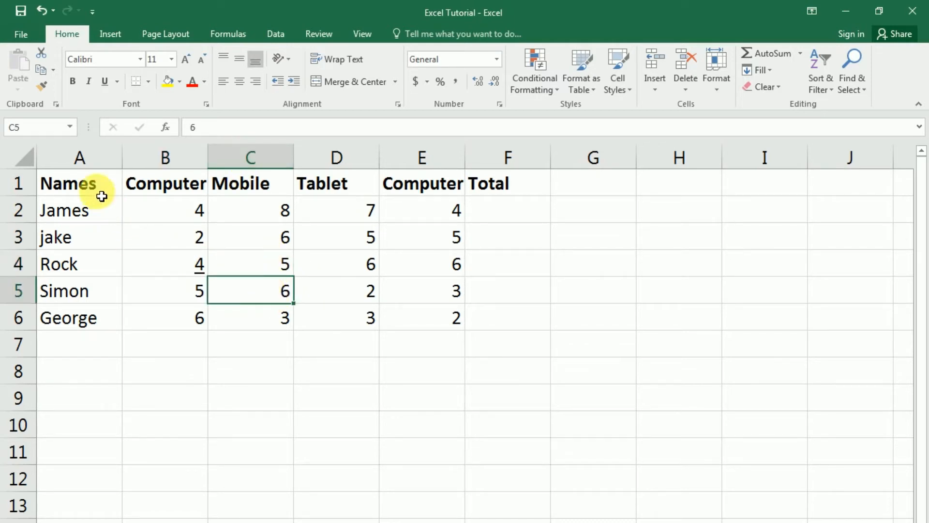
- Fill the heading cells A1 to F1, including Total, with a grey theme colour
left_click_drag(103, 190, 442, 193)
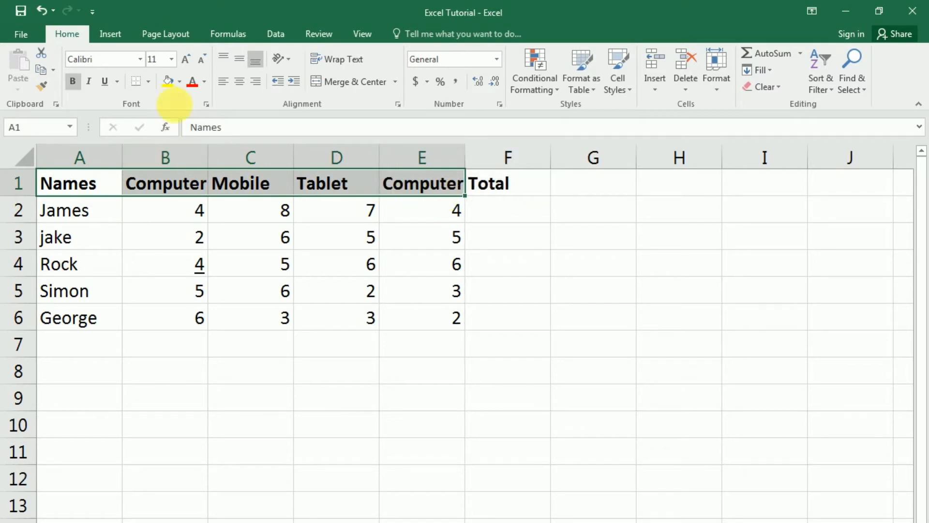
left_click(179, 81)
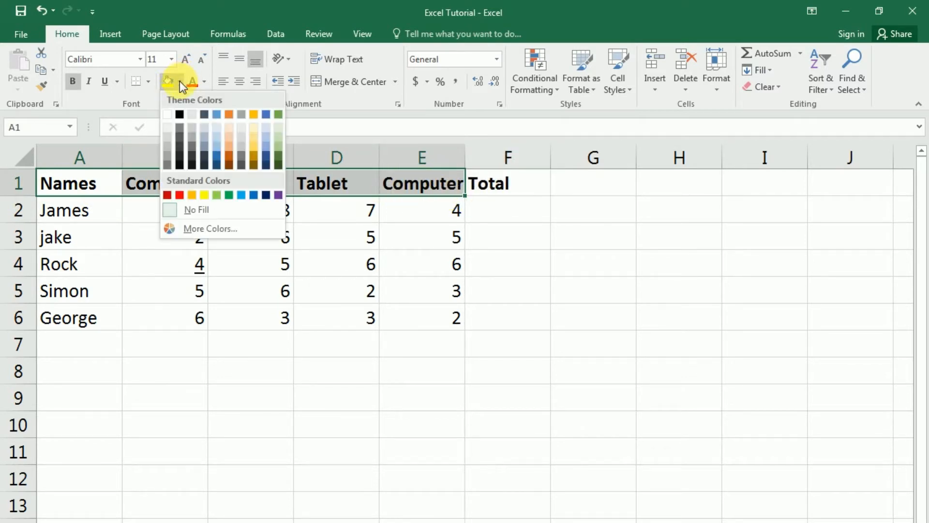
left_click(168, 147)
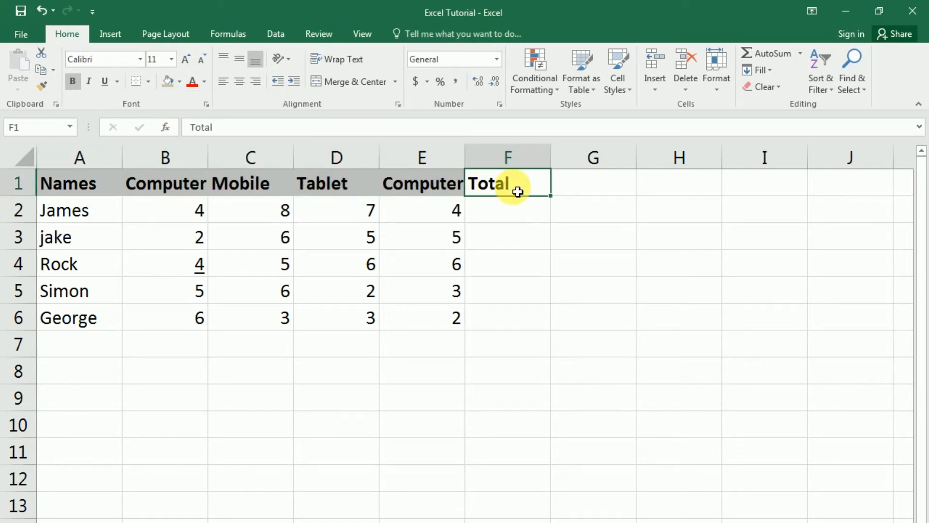
left_click(179, 82)
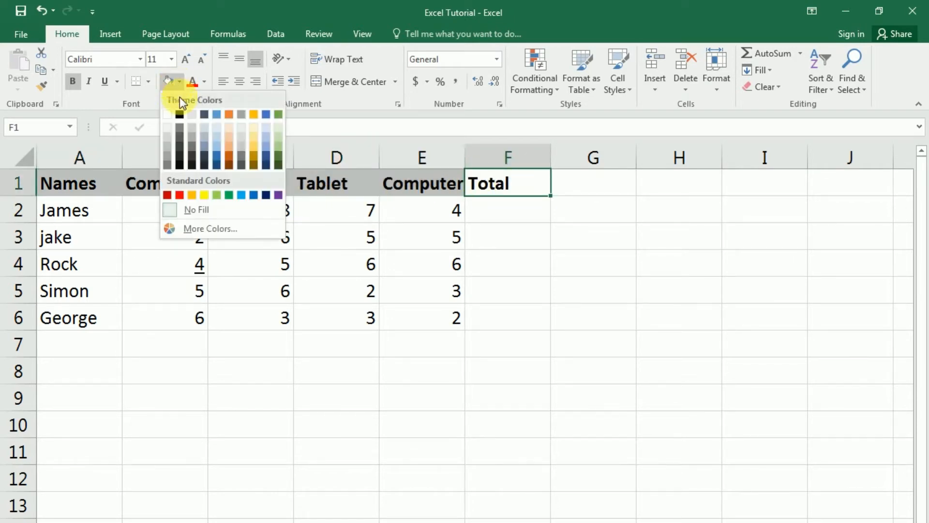
left_click(169, 146)
left_click(374, 214)
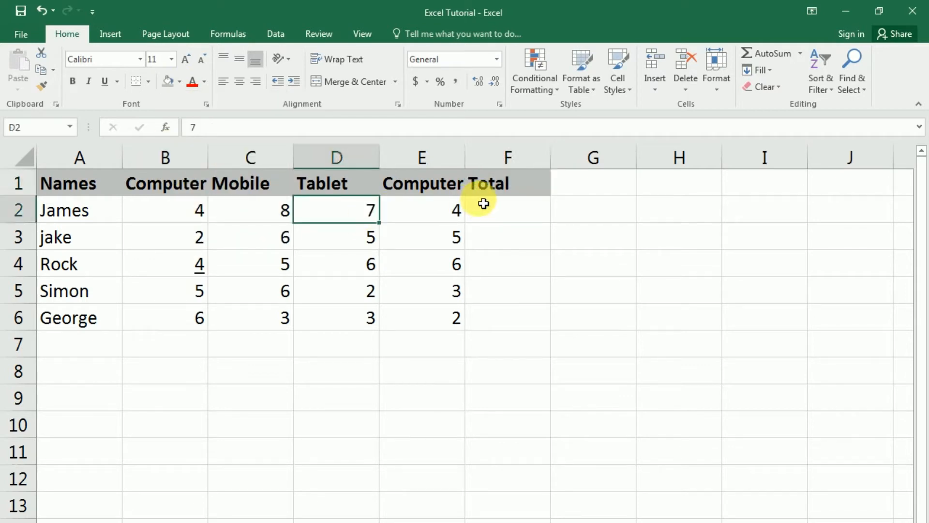
- Replace the second Computer heading in cell E1 with Laptop
left_click_drag(486, 189, 70, 177)
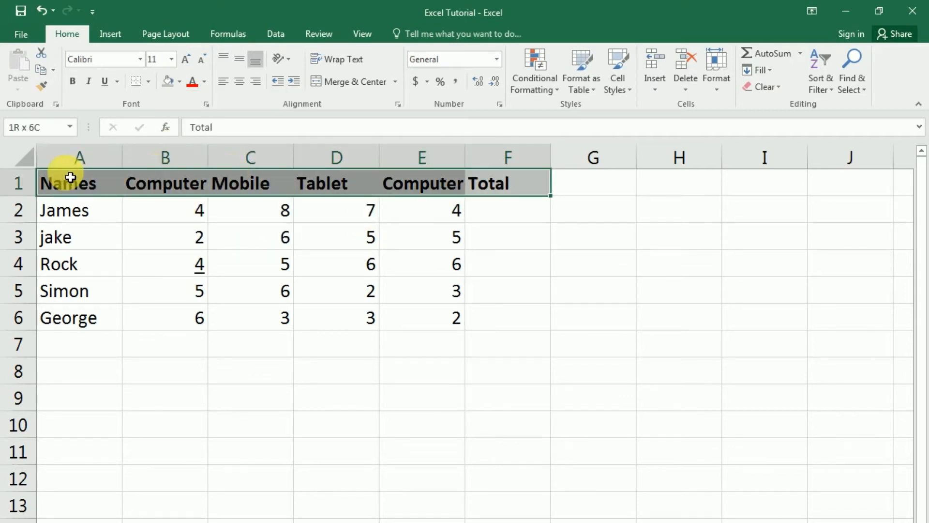
left_click(401, 181)
double_click(450, 191)
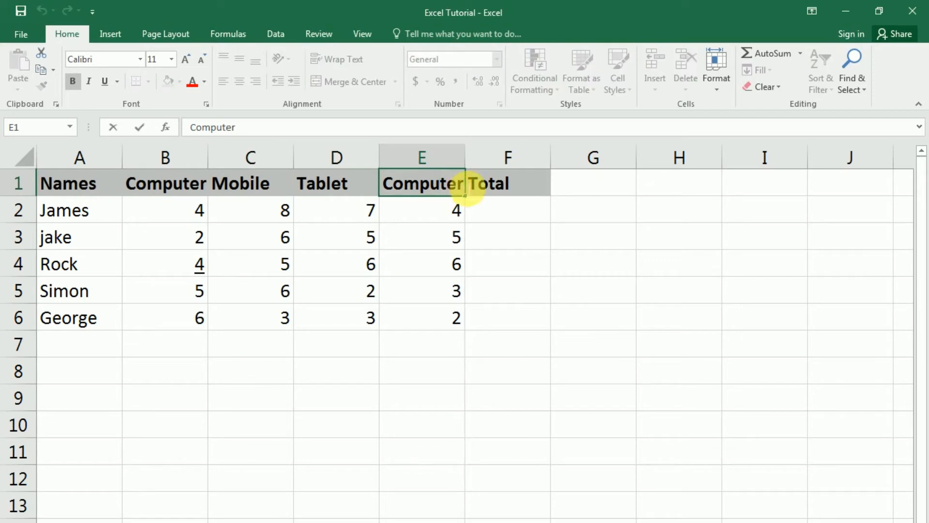
left_click_drag(462, 189, 388, 190)
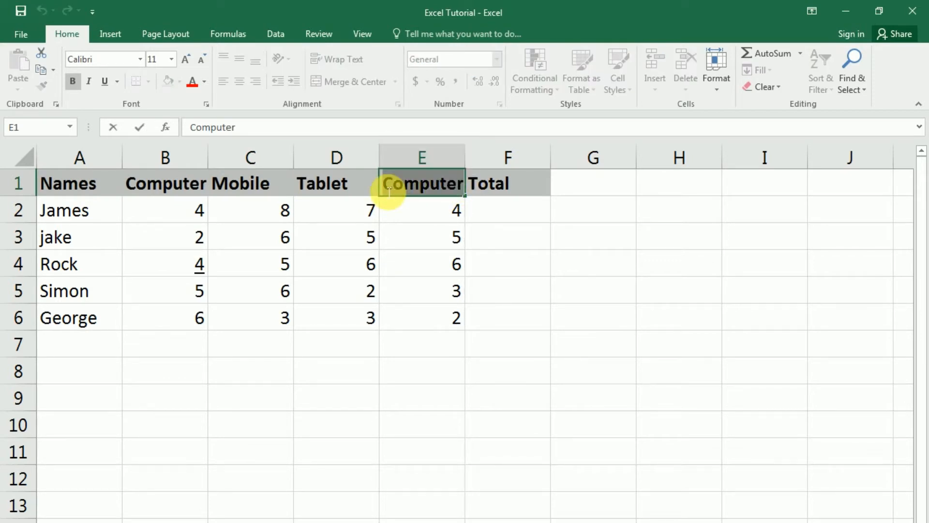
type("Laptop")
key("ctrl+Return")
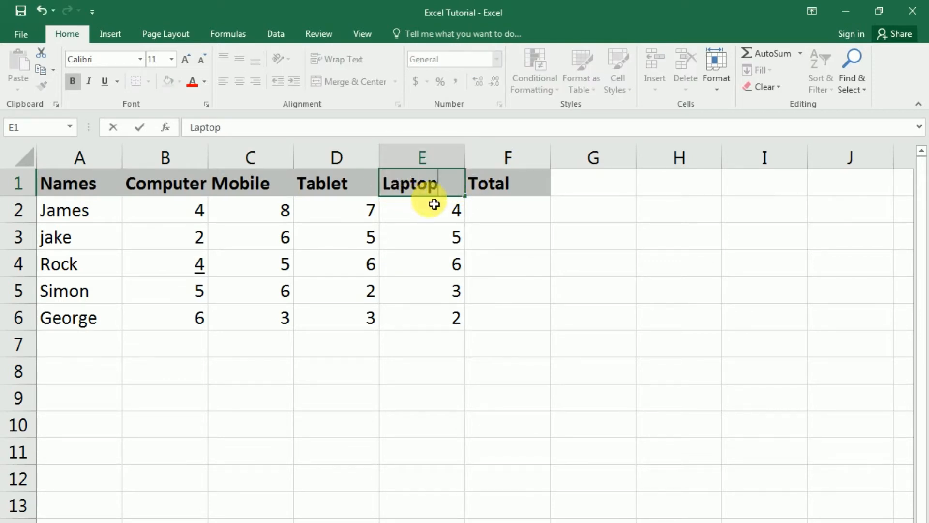
- Set the font colour of the headings in A1:F1 to White, Background 1
left_click(482, 182)
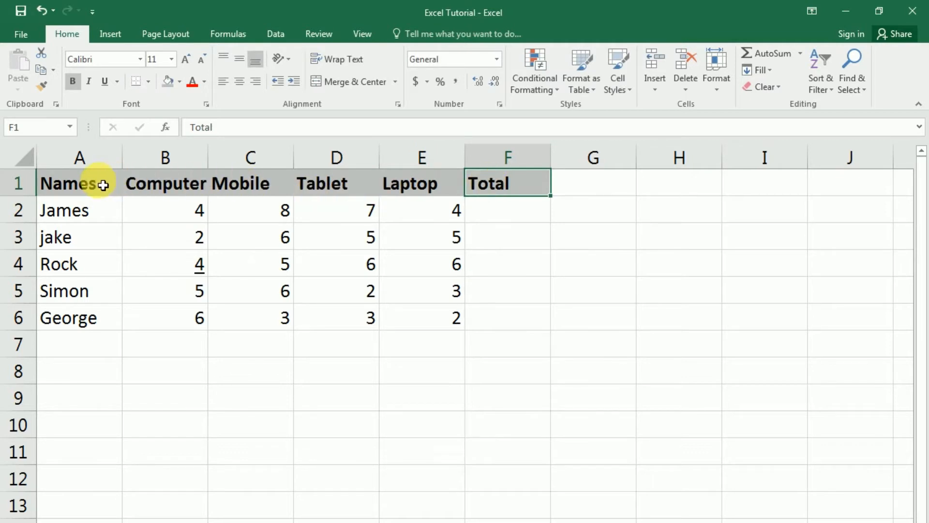
left_click_drag(99, 184, 477, 187)
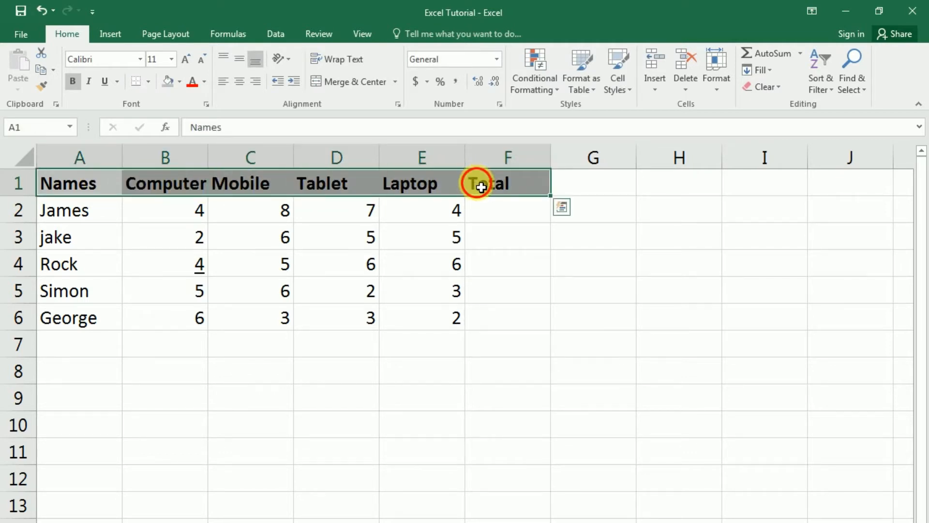
left_click(479, 185)
left_click(84, 196, "shift")
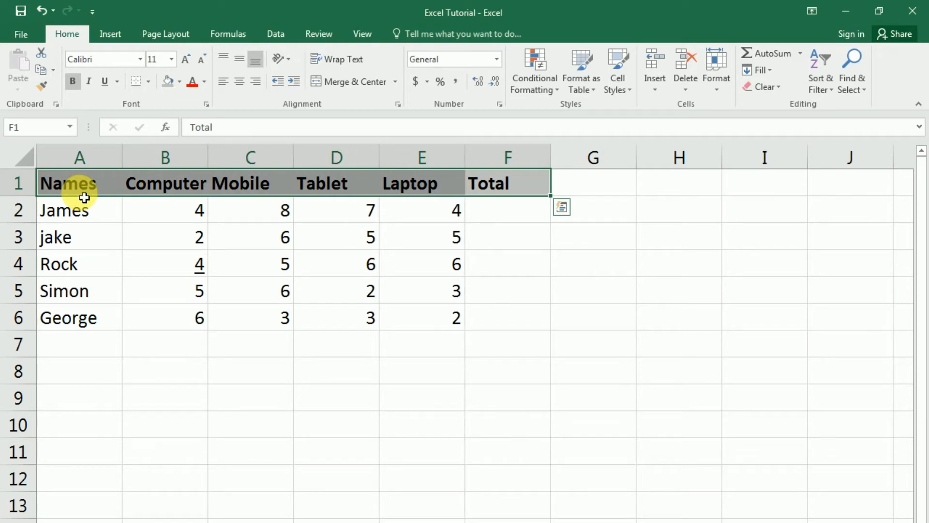
left_click(203, 84)
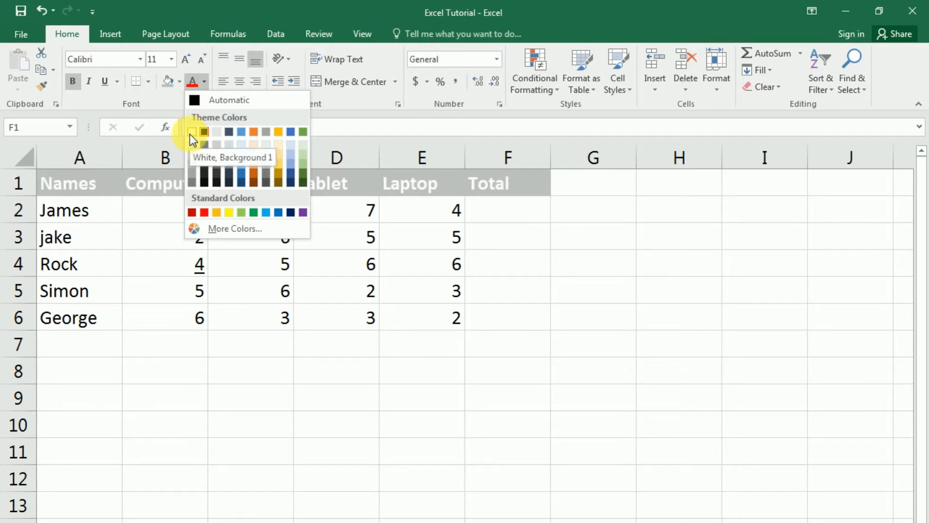
left_click(192, 132)
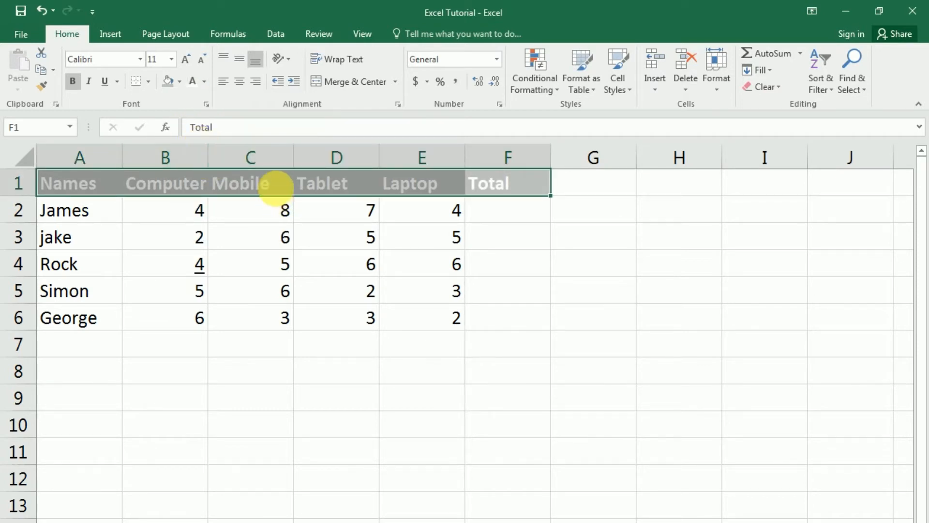
left_click(270, 183)
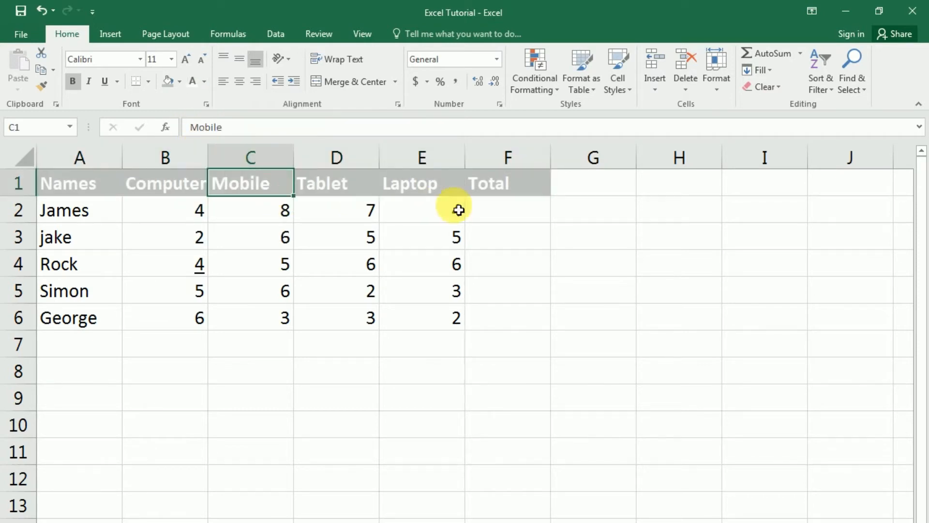
left_click(106, 180)
left_click(170, 188)
left_click(271, 193)
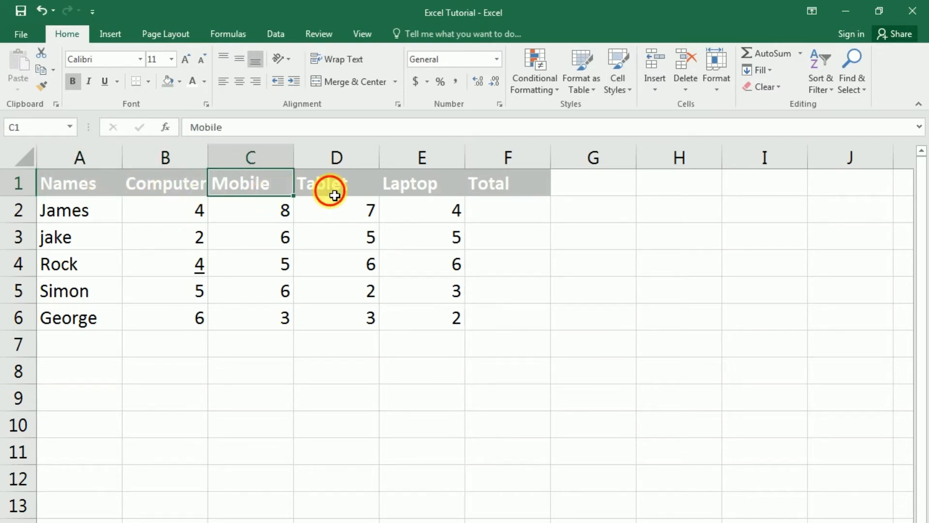
left_click(333, 192)
left_click(453, 193)
left_click(498, 190)
left_click(426, 189)
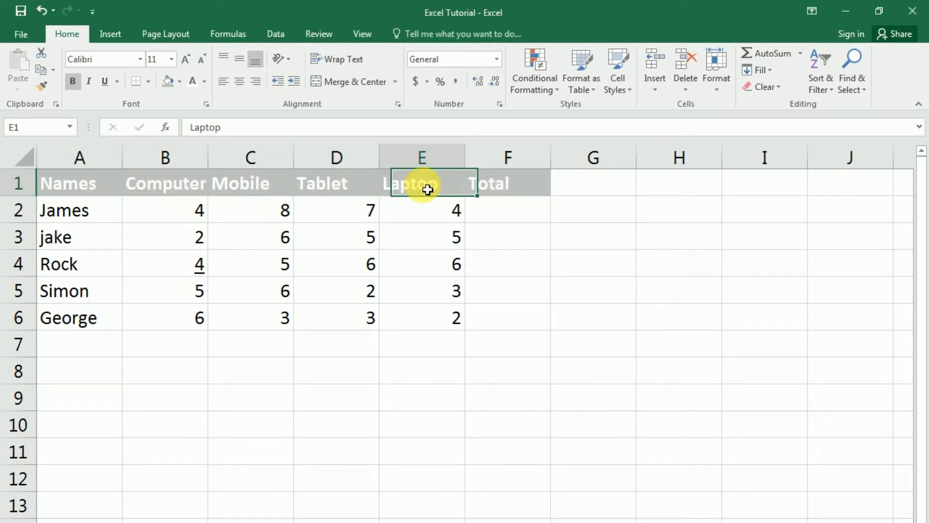
left_click(331, 193)
- Enlarge the Mobile heading in C1 to font size 16 and reduce it back to 11
left_click(256, 188)
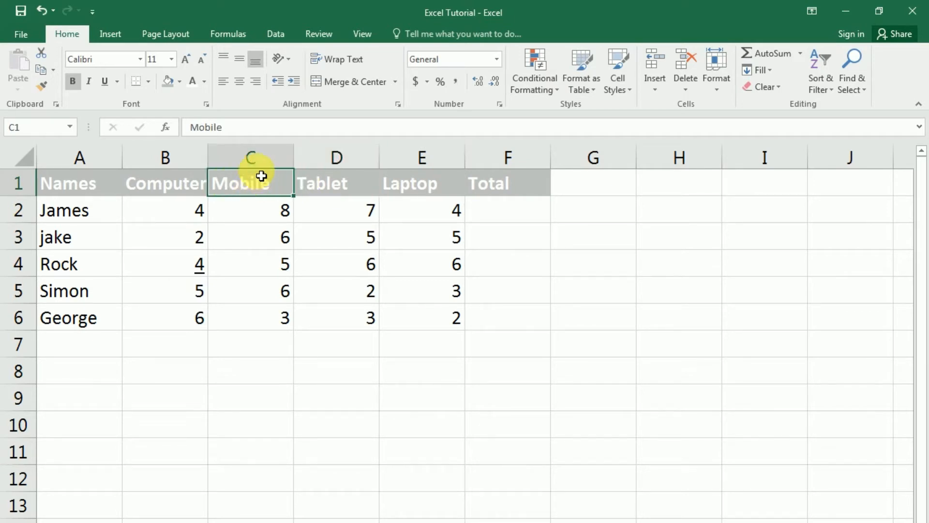
left_click(185, 62)
left_click(184, 62)
left_click(184, 62)
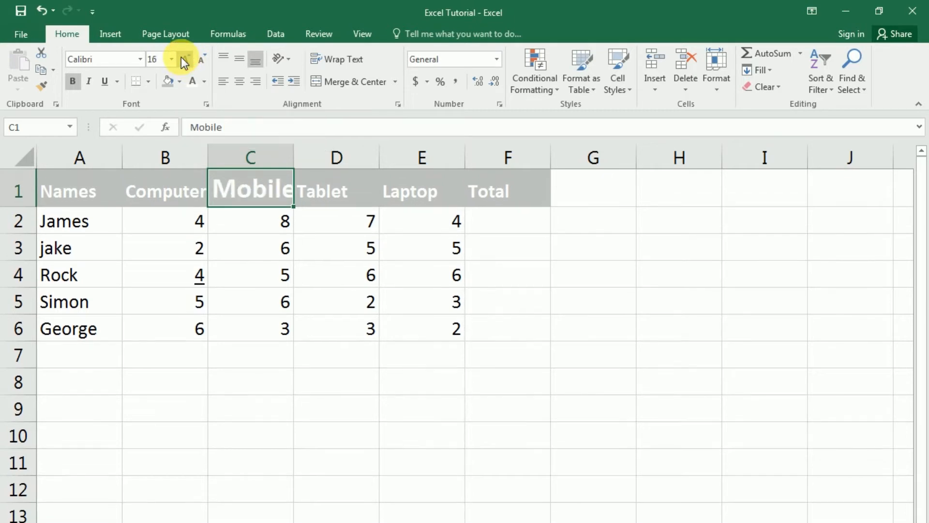
left_click(200, 61)
left_click(199, 61)
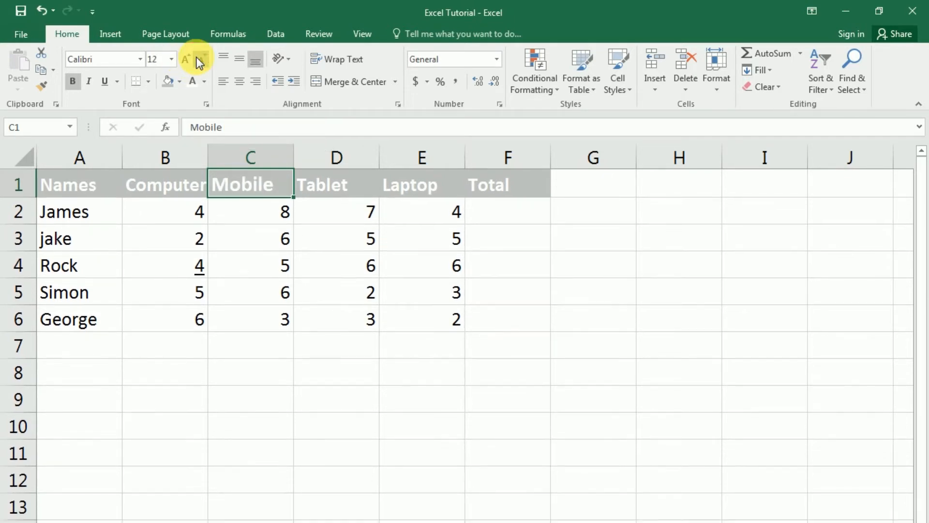
left_click(199, 61)
left_click(318, 190)
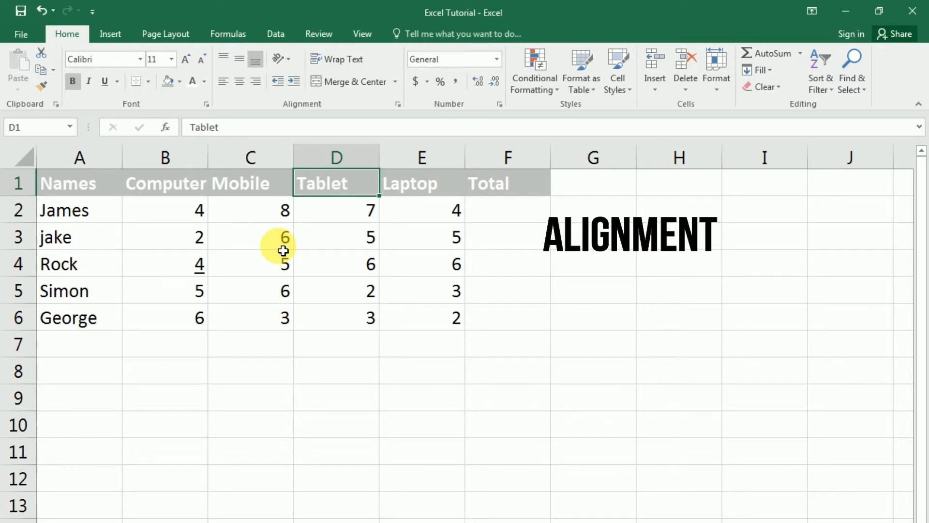
- Try right alignment on the Names heading in A1, and centre it instead
key("ctrl+Home")
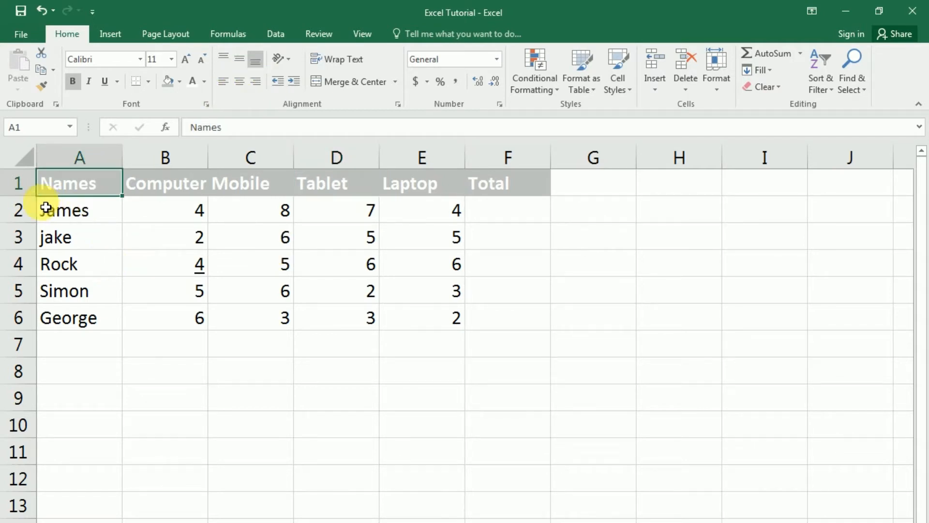
double_click(103, 183)
left_click(109, 219)
left_click(108, 182)
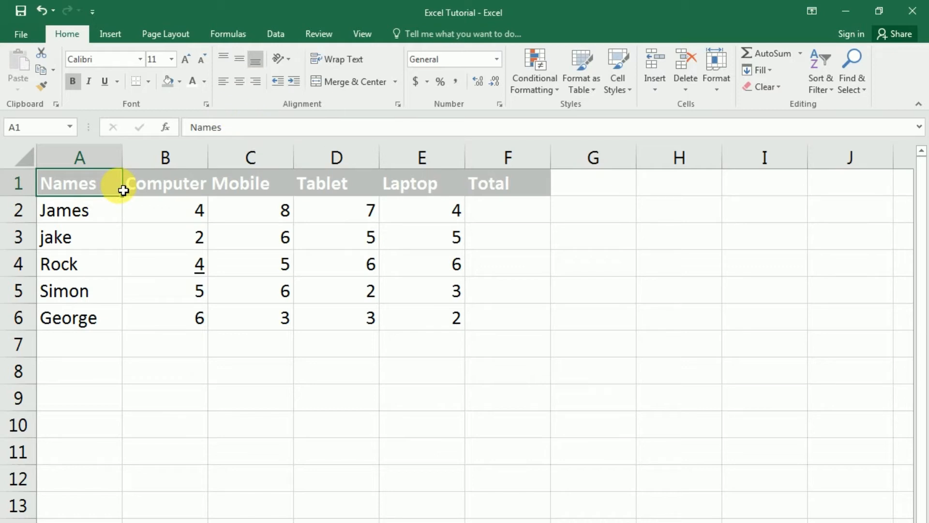
left_click(258, 87)
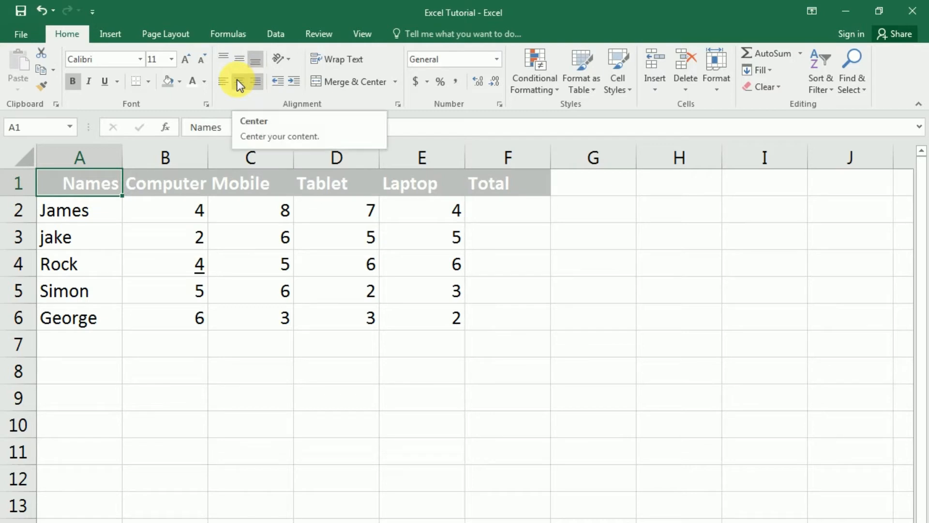
left_click(237, 80)
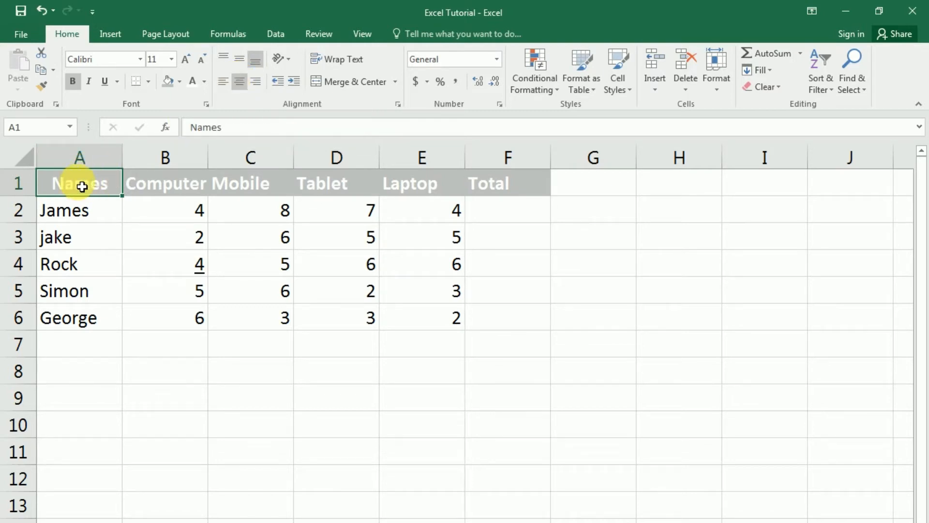
- Centre all the headings in A1:F1 horizontally
left_click_drag(83, 188, 504, 192)
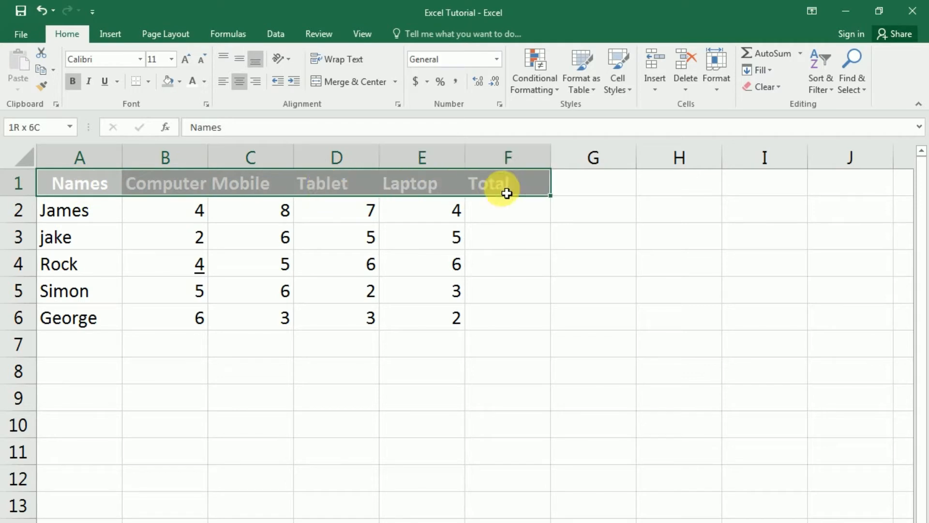
left_click(240, 80)
left_click(247, 186)
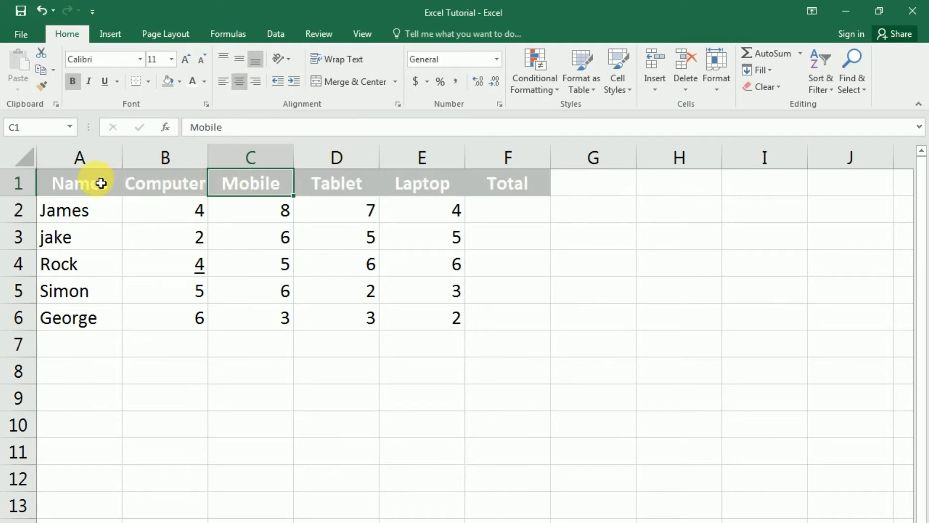
left_click(111, 182)
left_click_drag(110, 183, 511, 183)
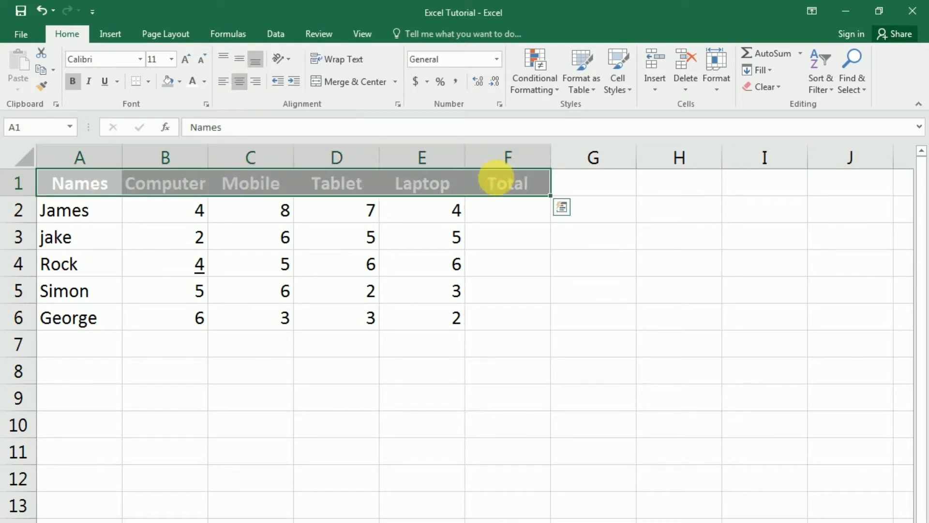
left_click(458, 214)
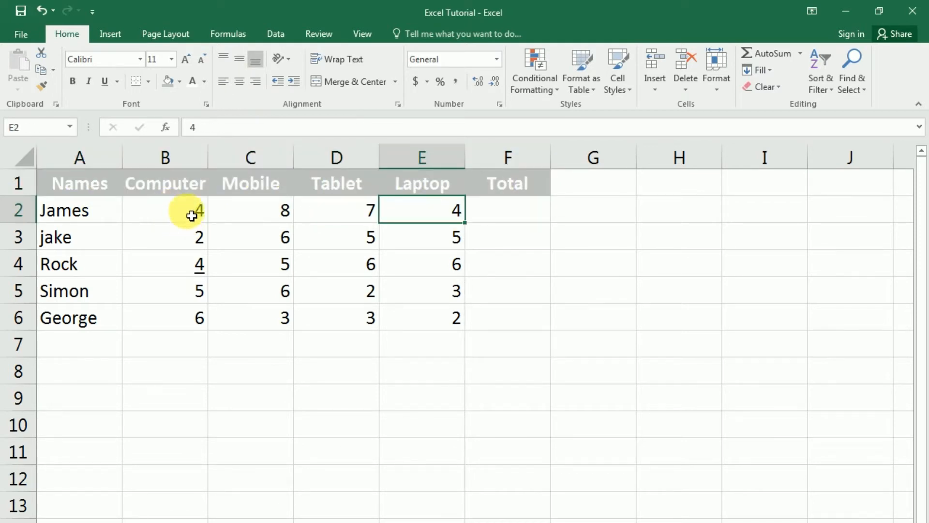
- Try left alignment on the quantities in B2:E6, and centre them instead
left_click_drag(192, 216, 457, 311)
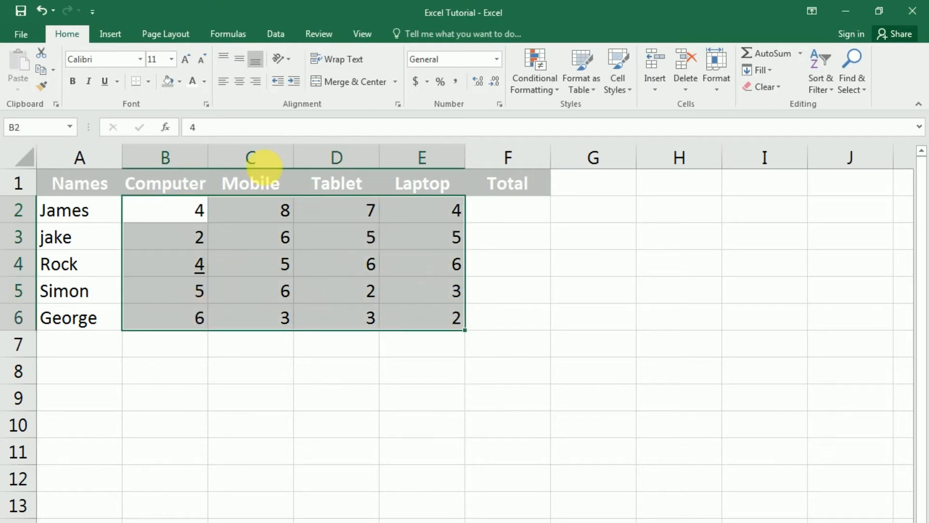
left_click(222, 83)
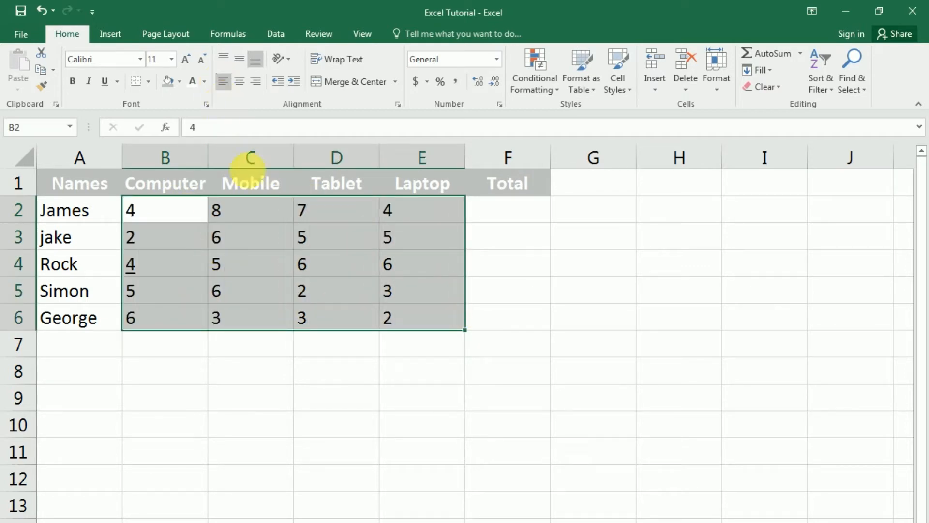
left_click(242, 82)
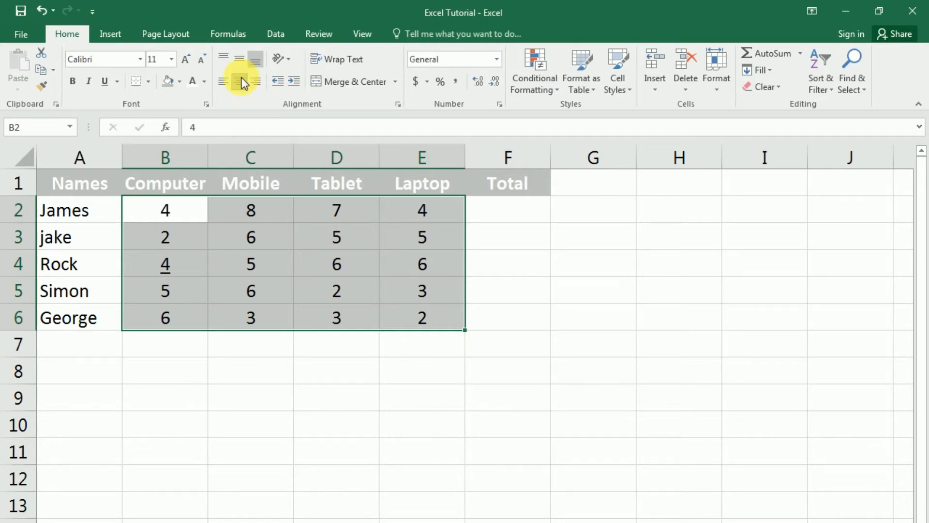
left_click(305, 263)
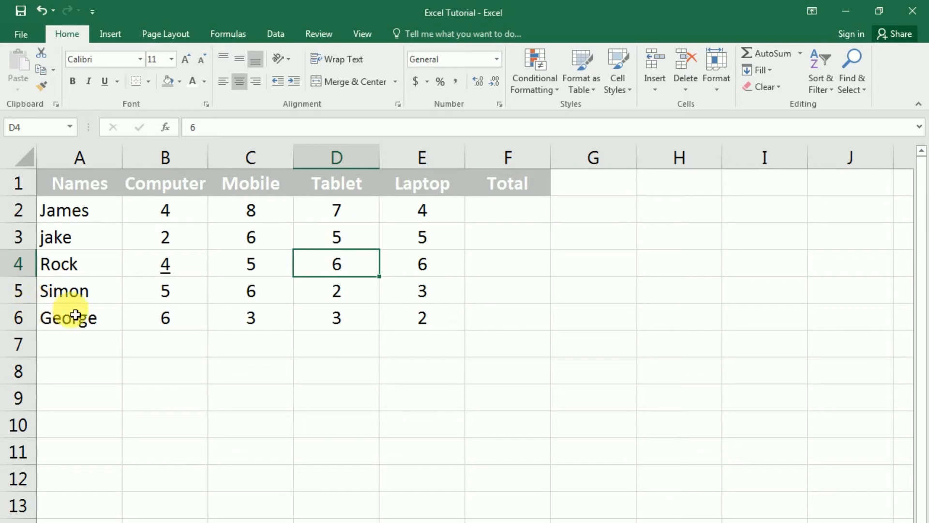
- Add a surname after the first name in cell A6
double_click(108, 328)
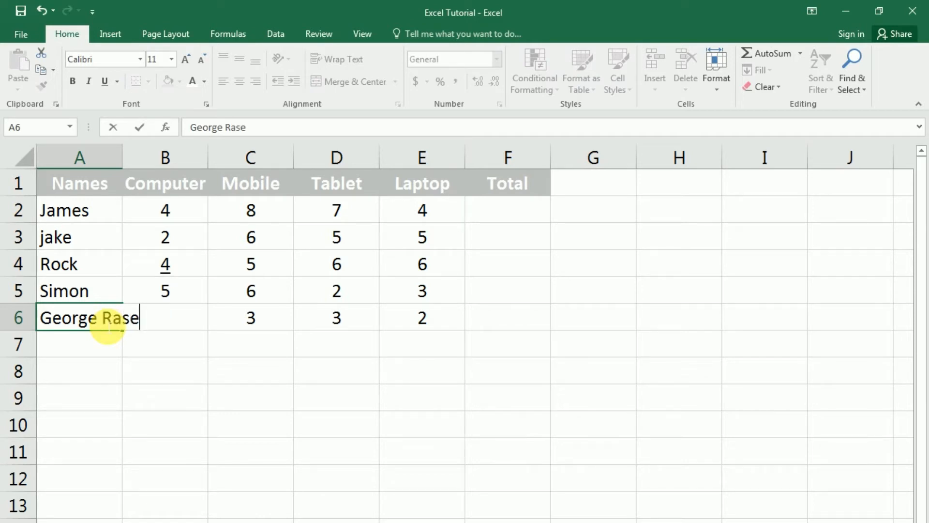
type("Rase")
key("Return")
- Widen column A just enough to fit the full name in cell A6
left_click(107, 325)
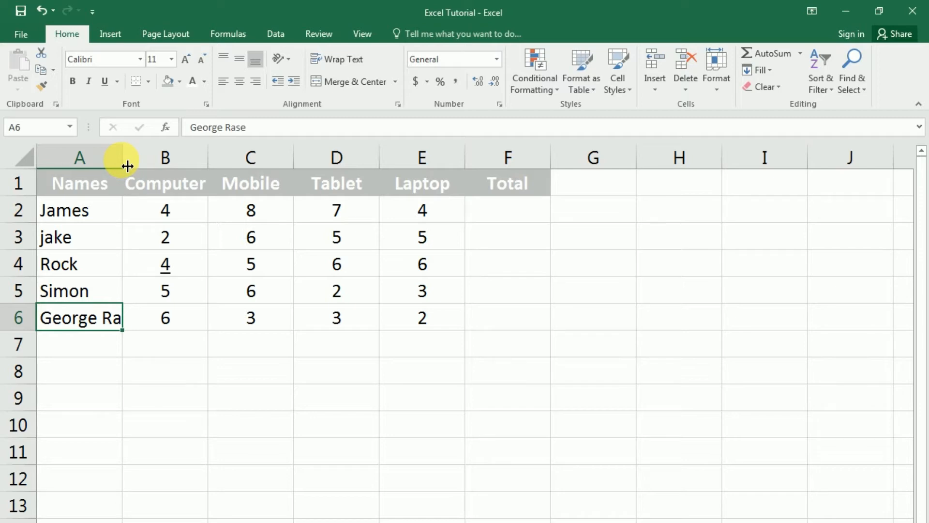
left_click_drag(129, 165, 169, 173)
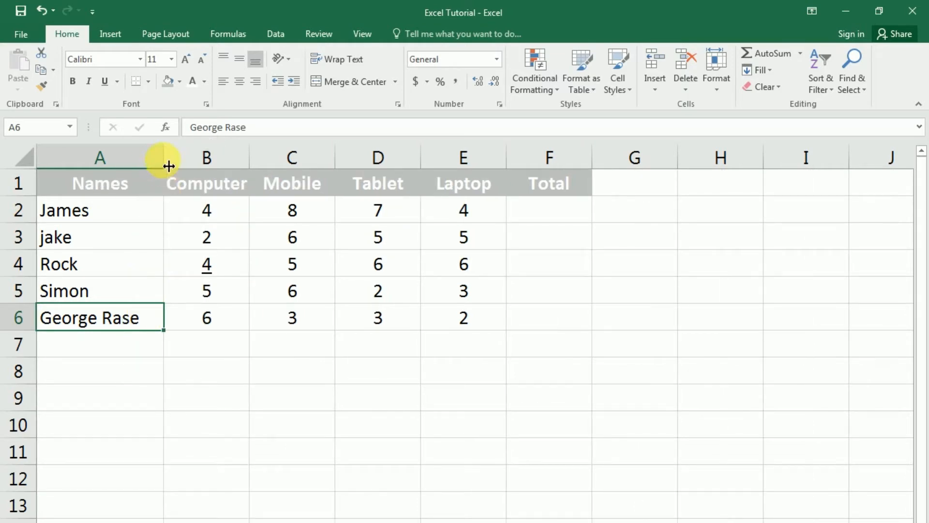
left_click_drag(169, 166, 151, 155)
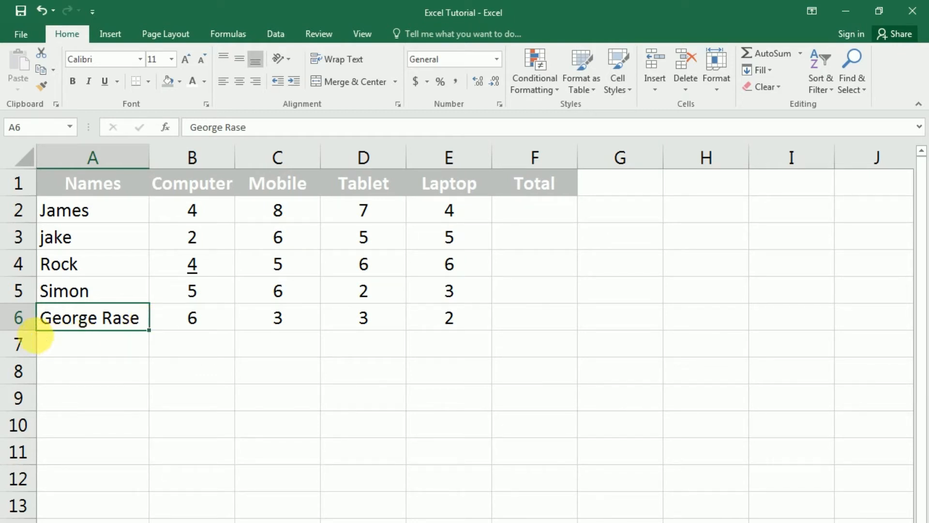
- Try a much taller row 6 and undo it, and increase the height of heading row 1 to more than double
left_click_drag(35, 338, 34, 417)
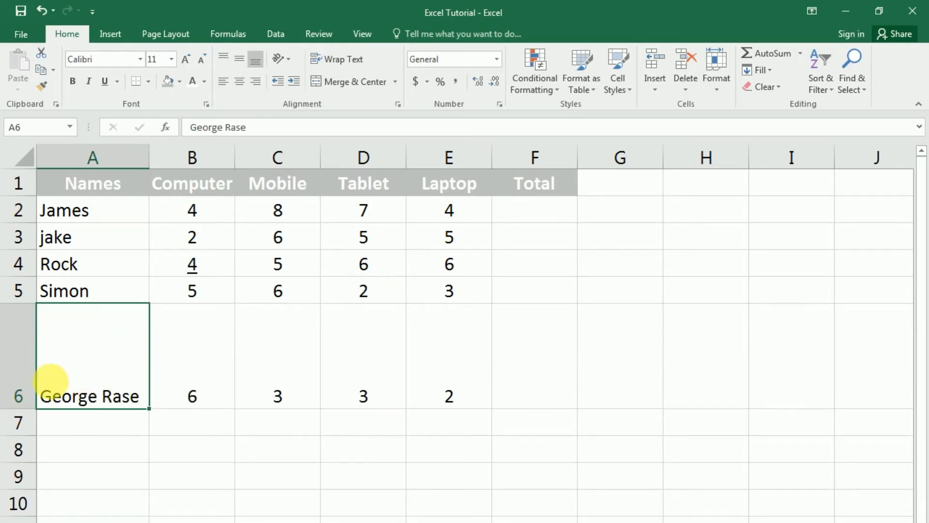
key("ctrl+z")
left_click_drag(36, 204, 35, 246)
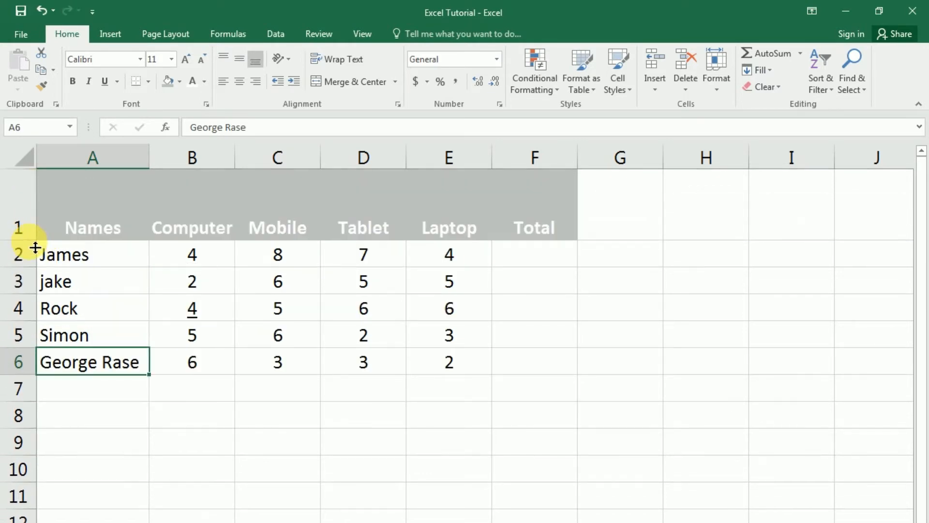
left_click(124, 234)
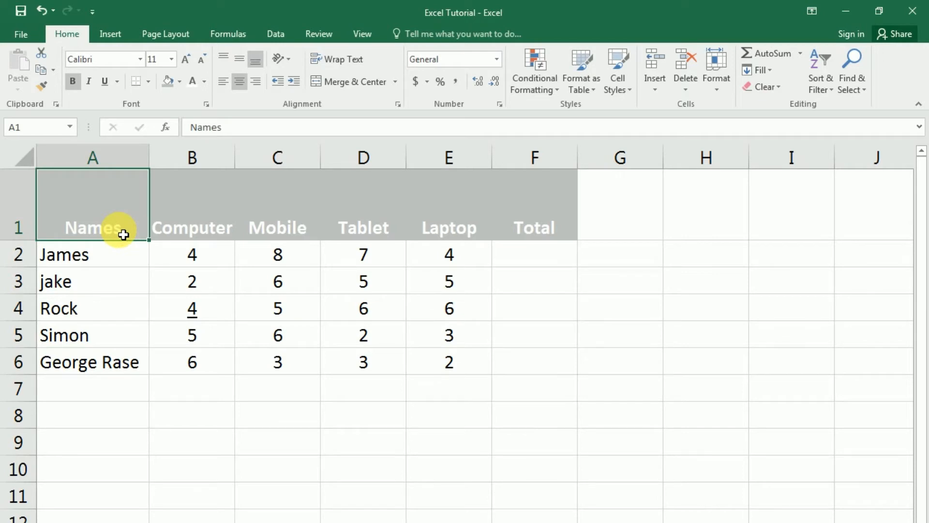
- Examine the vertical position of each heading within the tall row 1, from Names to Total
left_click(307, 229)
left_click(394, 230)
left_click(434, 227)
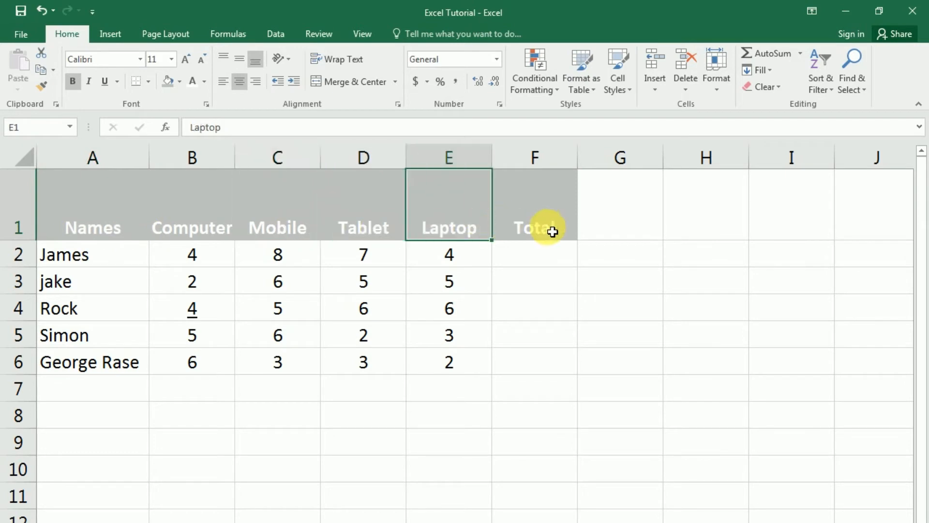
left_click(551, 231)
left_click_drag(552, 231, 108, 236)
left_click(108, 236)
left_click(532, 231)
left_click(445, 228)
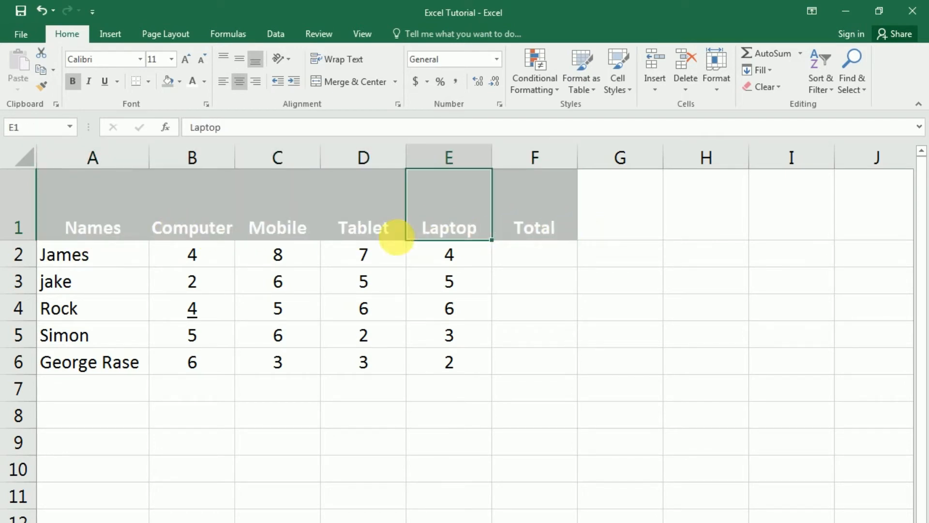
left_click(363, 232)
left_click(266, 235)
left_click(203, 225)
- Align the headings in A1:F1 vertically to the middle of the row
left_click(121, 228)
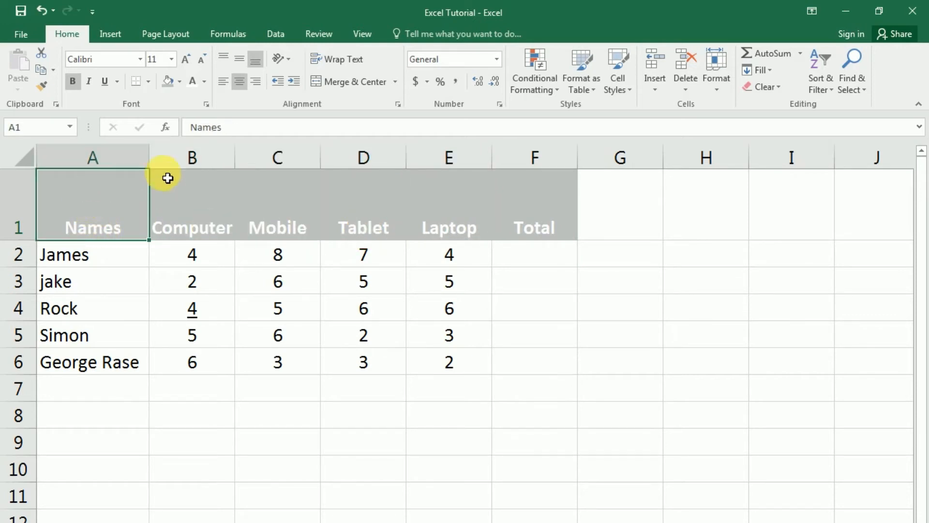
left_click(238, 59)
left_click_drag(169, 221, 533, 228)
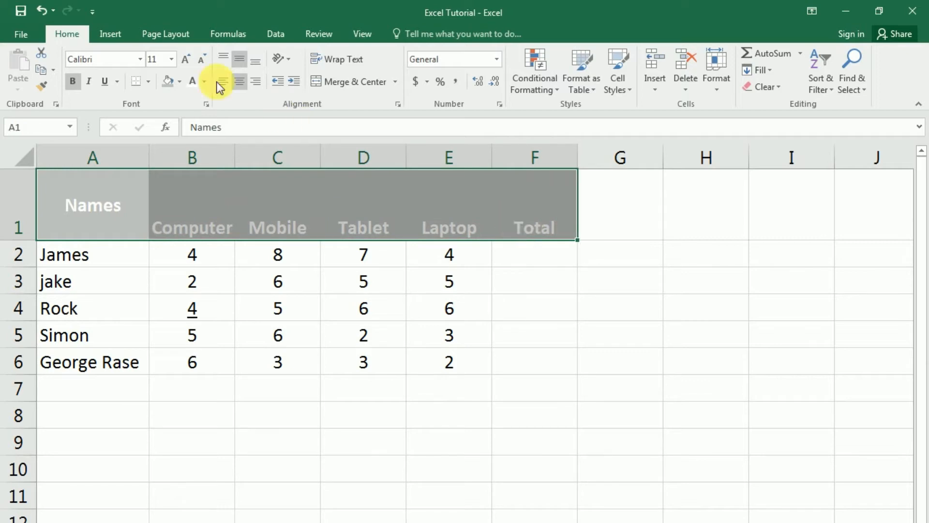
left_click(238, 59)
left_click(238, 59)
left_click(363, 222)
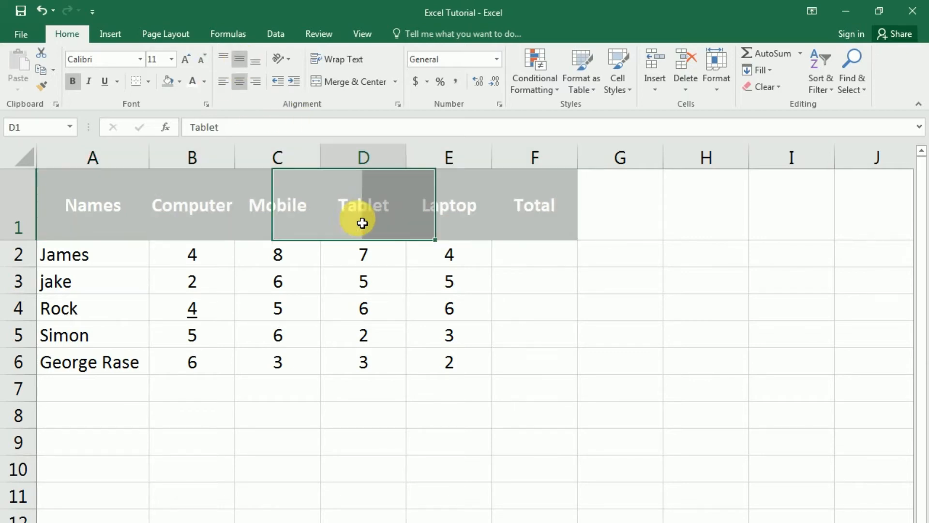
- Try top alignment on the headings in A1:F1, and restore their middle alignment
left_click_drag(551, 216, 129, 205)
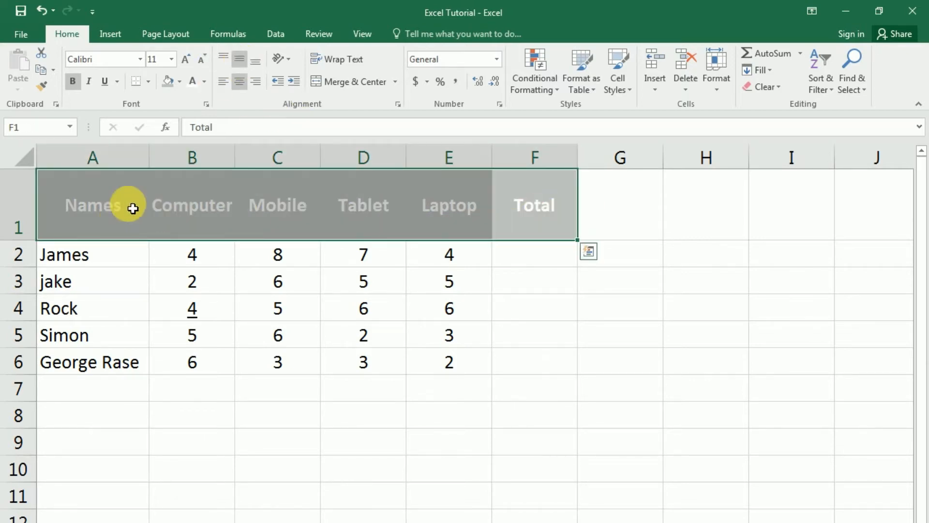
left_click(227, 54)
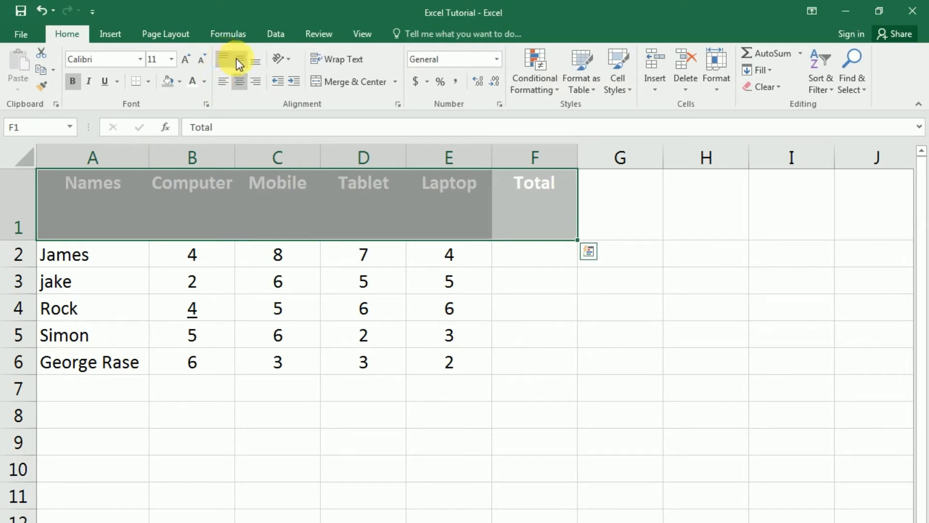
left_click(239, 59)
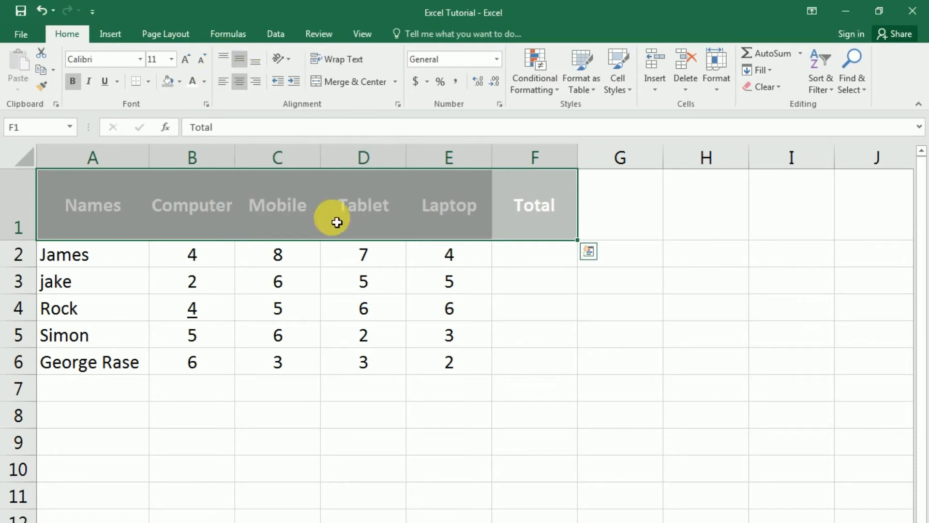
left_click(553, 215)
left_click_drag(553, 215, 378, 226)
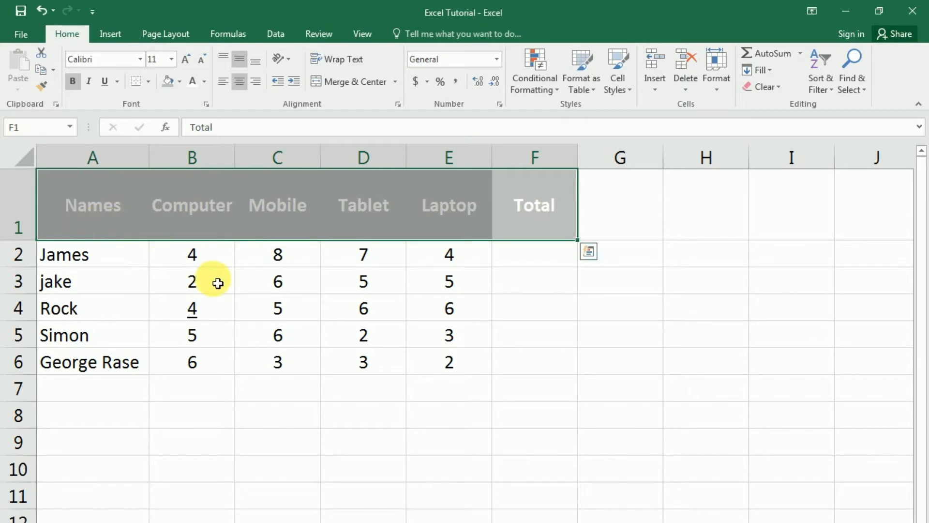
left_click(217, 282)
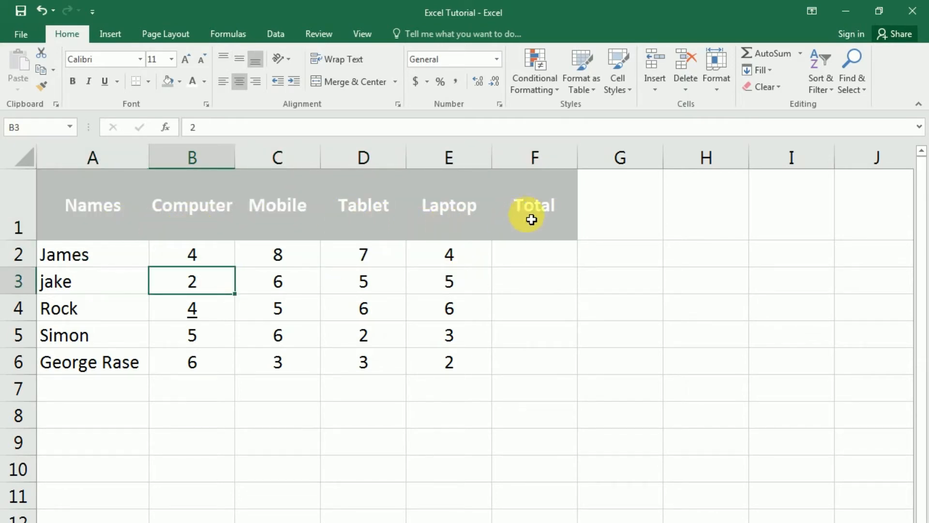
left_click_drag(531, 217, 108, 197)
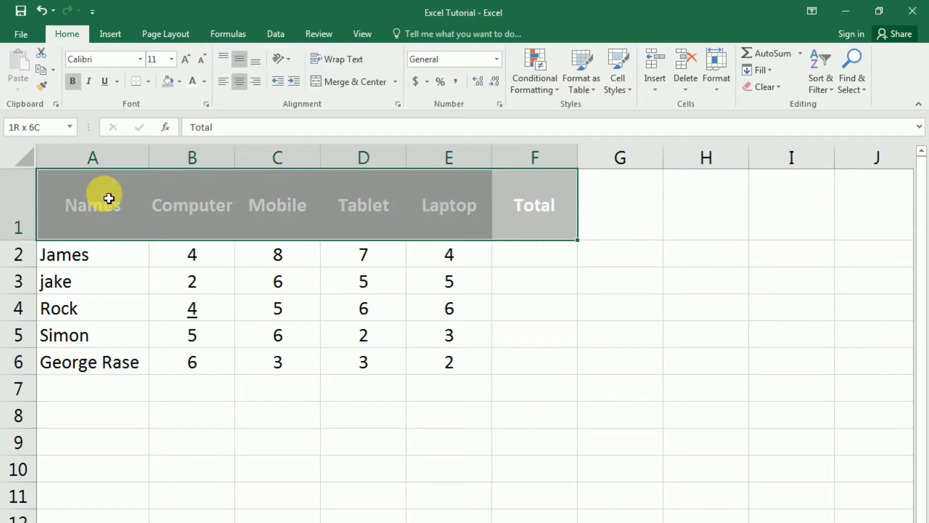
left_click(108, 197)
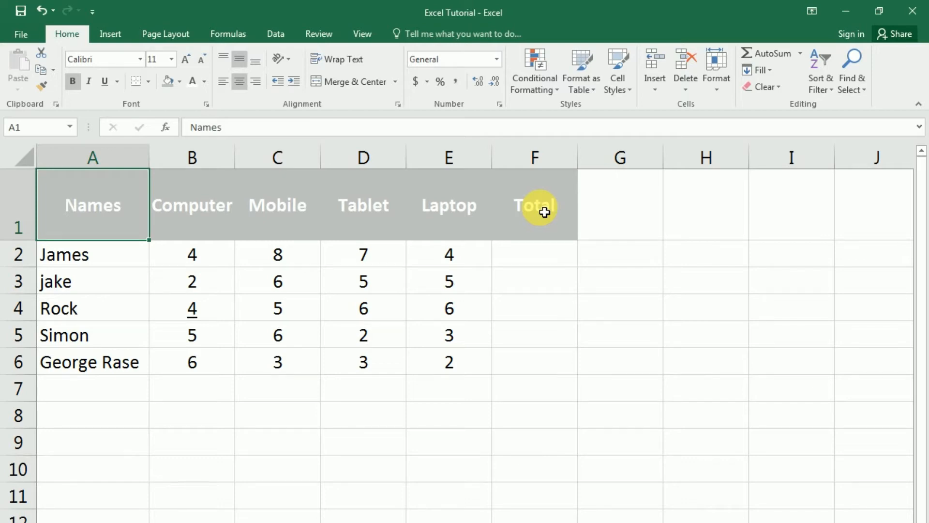
- Try angling the Total heading in F1 counterclockwise and clockwise
left_click(527, 209)
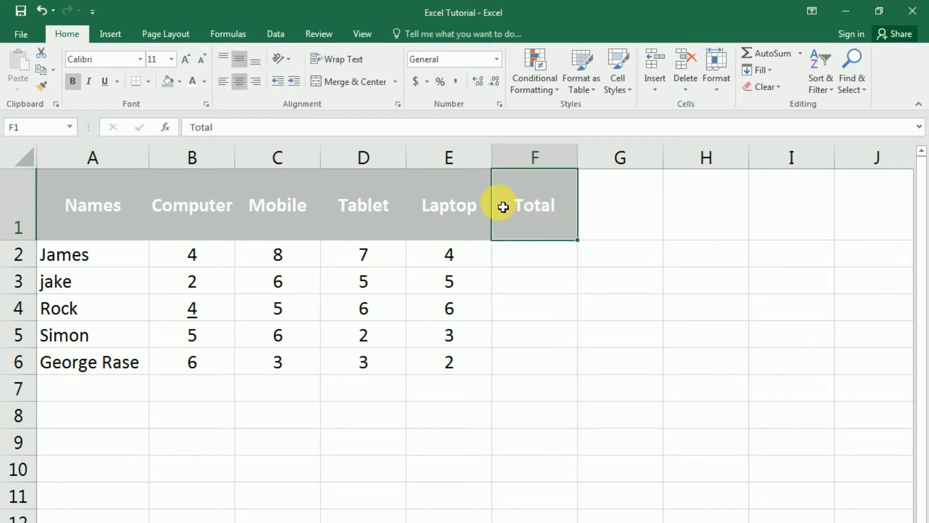
left_click(286, 59)
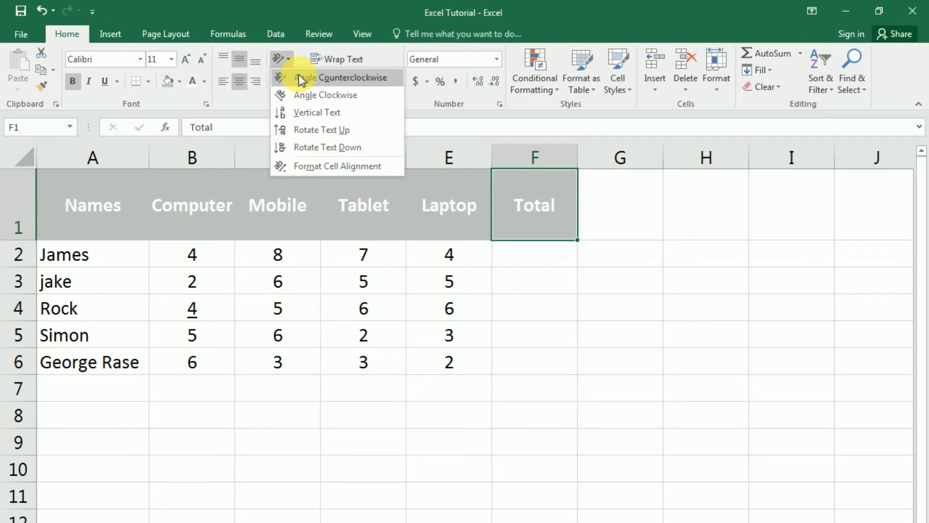
left_click(299, 78)
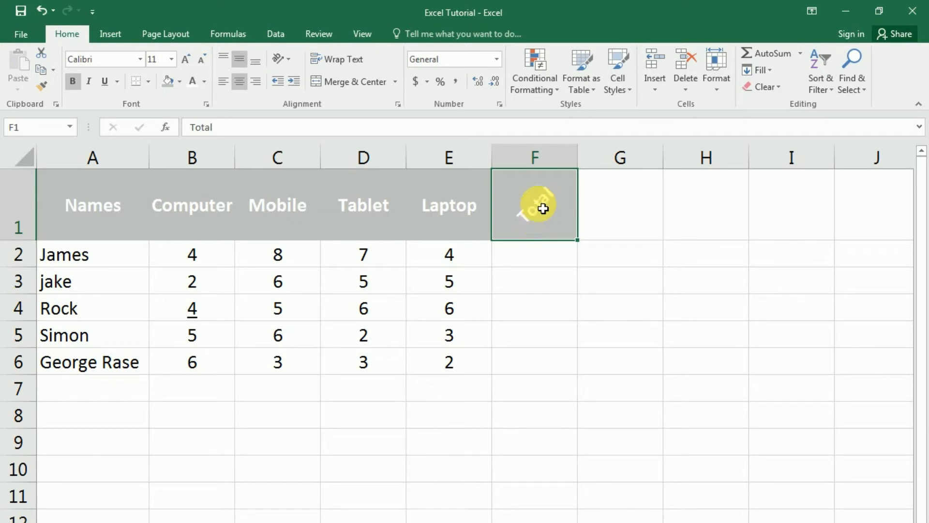
left_click(280, 59)
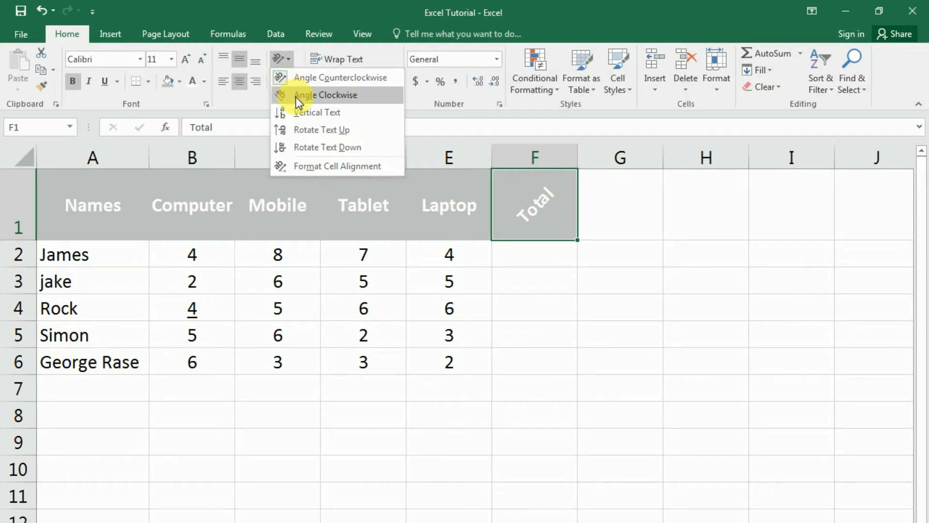
left_click(296, 96)
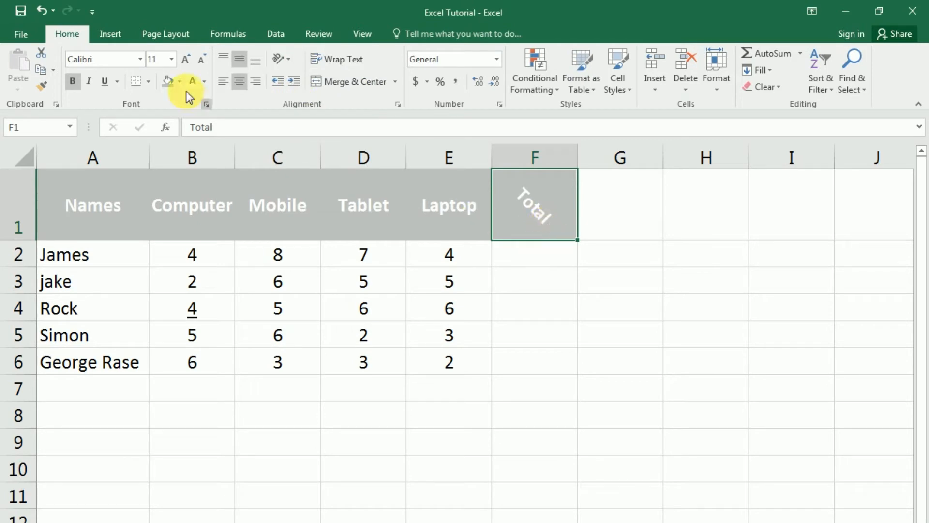
- Try the Rotate Text Up, Rotate Text Down and Vertical Text orientations on the Total heading in F1
left_click(287, 62)
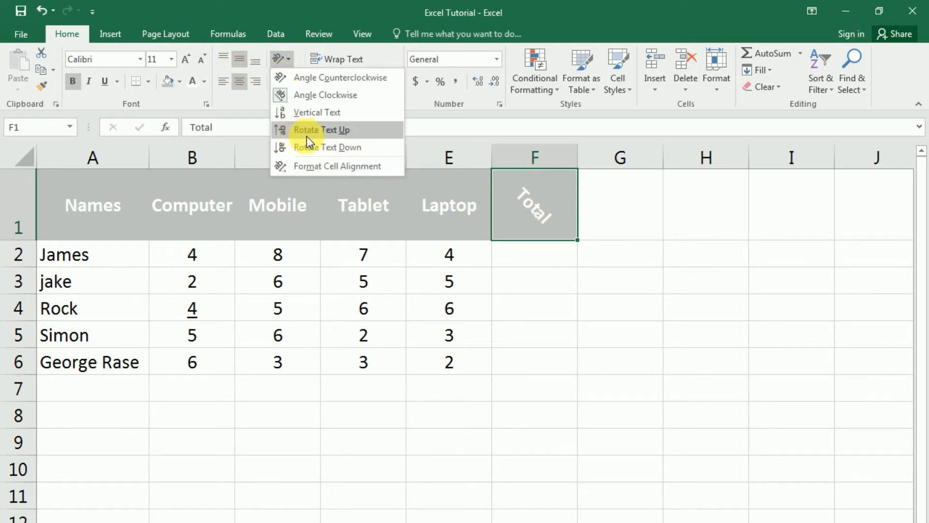
left_click(321, 136)
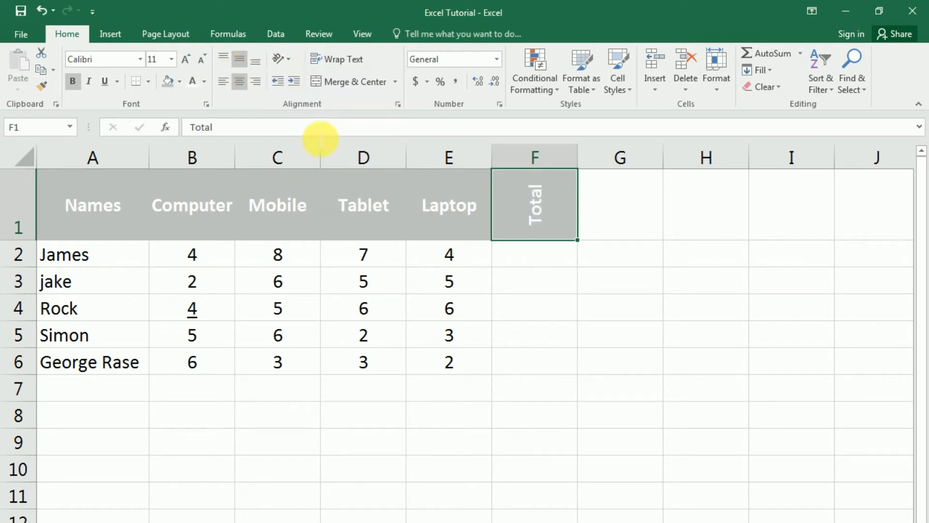
left_click(286, 62)
left_click(311, 143)
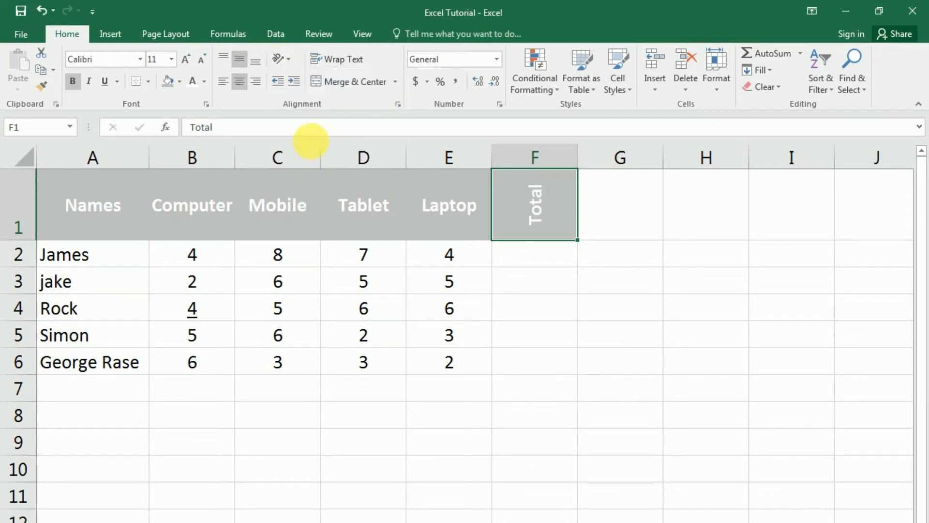
left_click(281, 60)
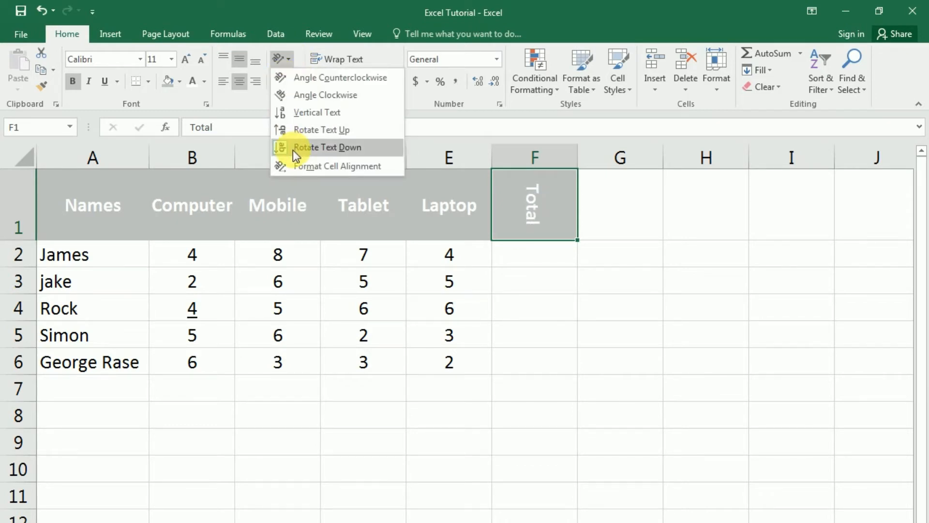
left_click(305, 168)
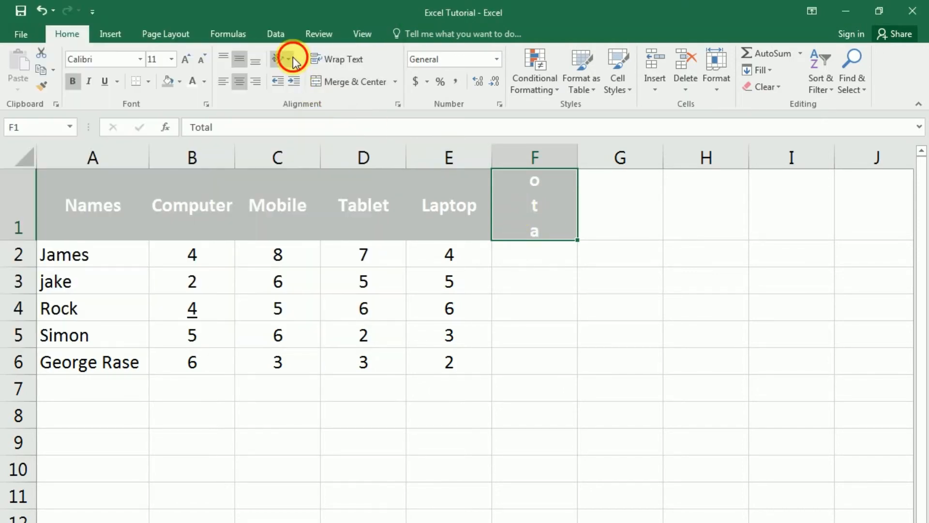
- Set the orientation of the Total heading in F1 to Angle Counterclockwise
left_click(292, 57)
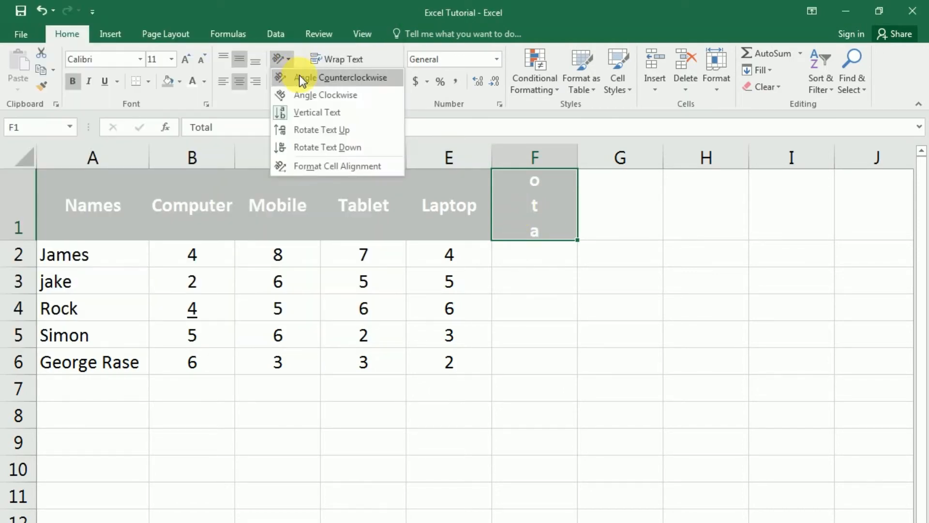
left_click(304, 82)
left_click(550, 257)
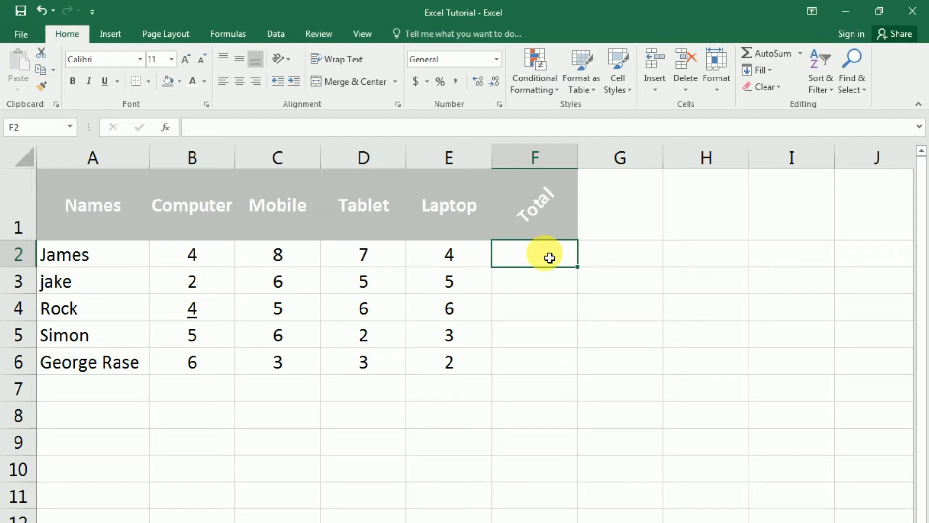
left_click(535, 229)
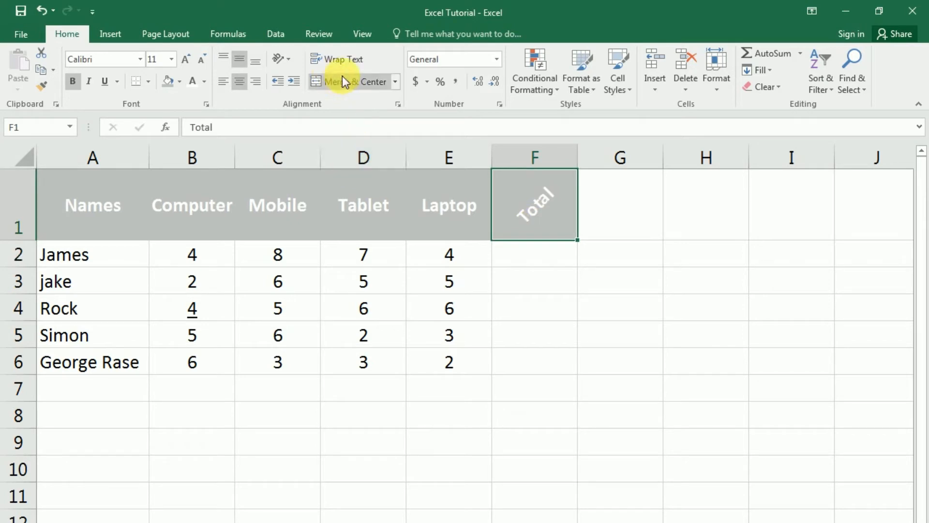
left_click_drag(114, 203, 517, 366)
left_click(517, 366)
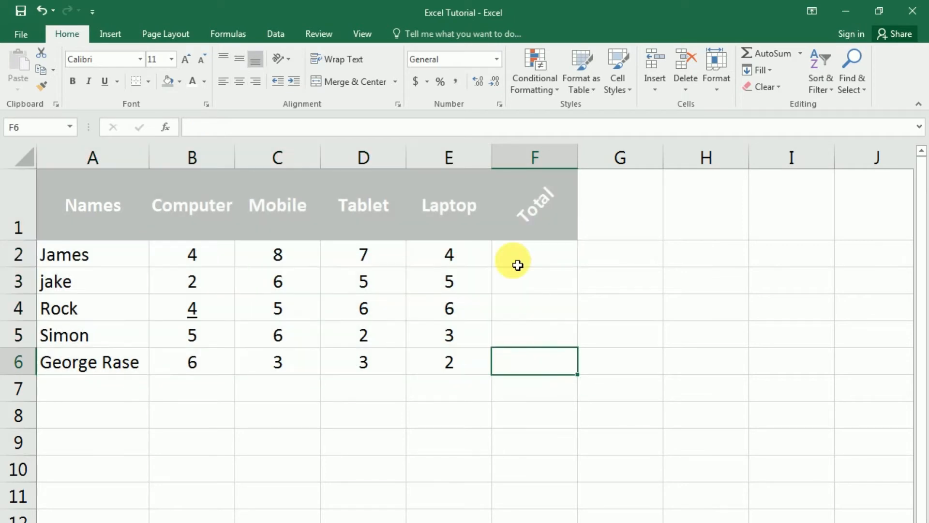
left_click(510, 225)
left_click(62, 197)
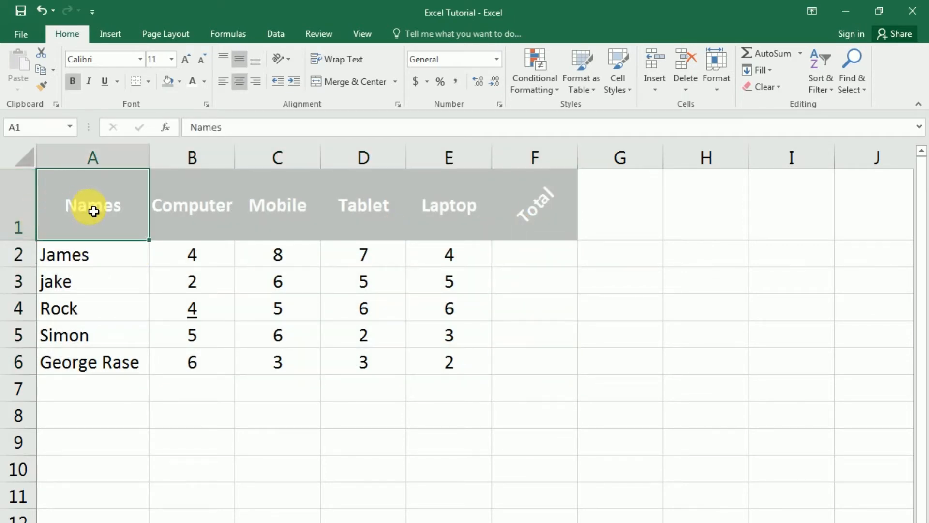
left_click_drag(102, 311, 517, 365)
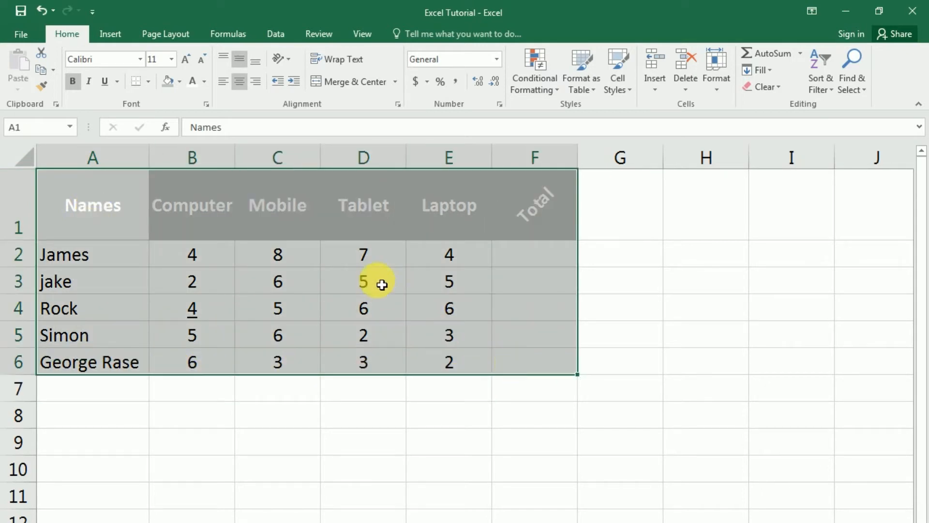
left_click(361, 229)
- Cut the whole table in A1:F6 and paste it one row down, starting at cell A2
left_click_drag(99, 202, 552, 373)
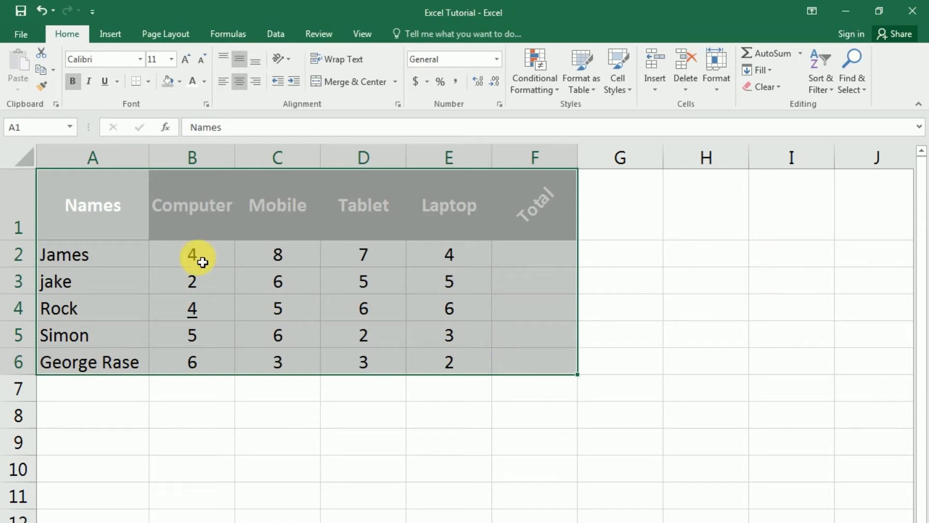
left_click(41, 52)
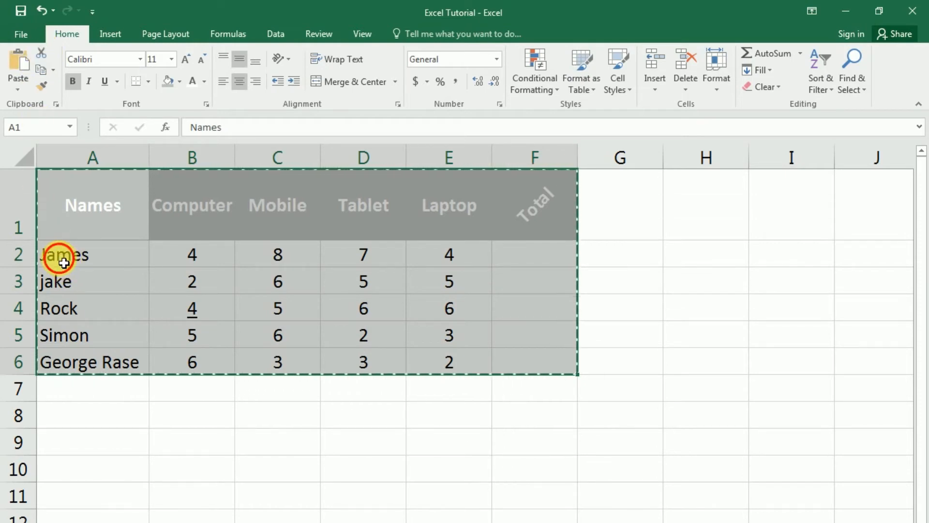
left_click(69, 267)
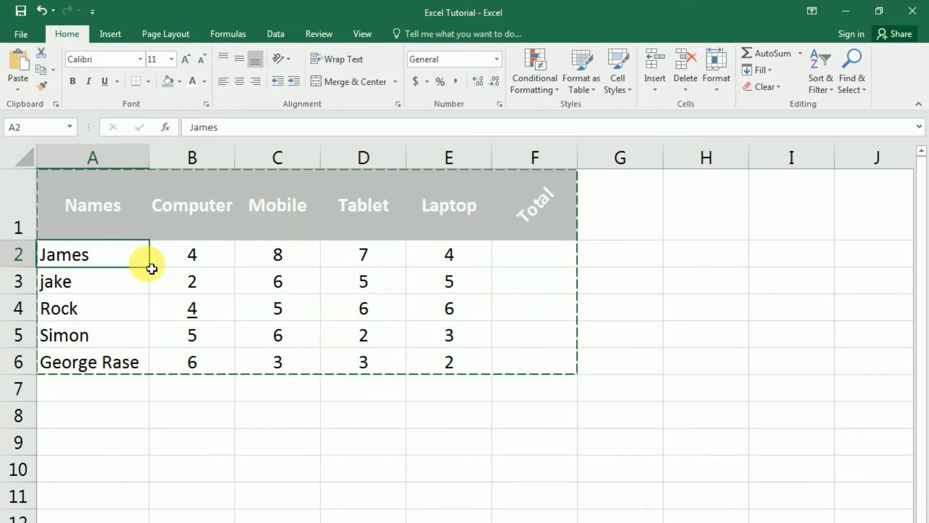
left_click(17, 68)
left_click(196, 279)
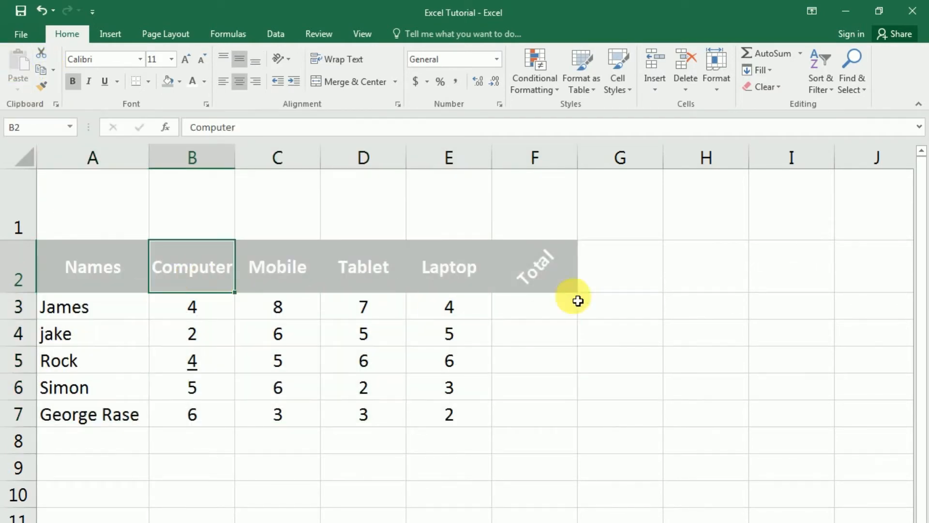
- Merge and center the empty cells A1:F1 above the table headings
left_click_drag(114, 214, 562, 226)
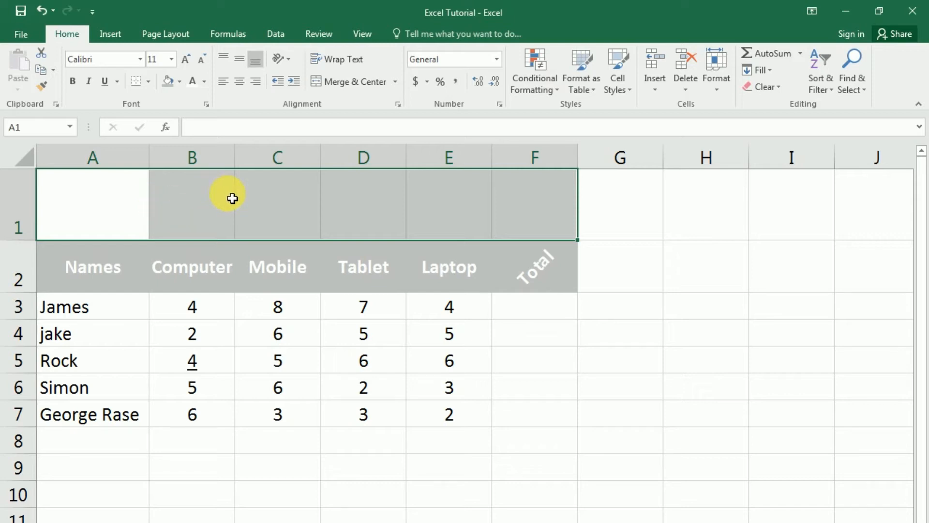
left_click(282, 214)
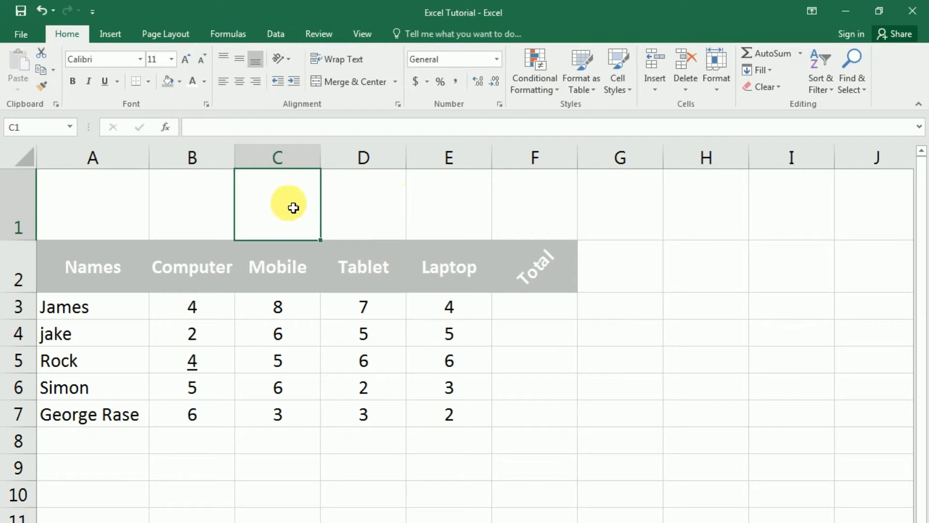
left_click(99, 215)
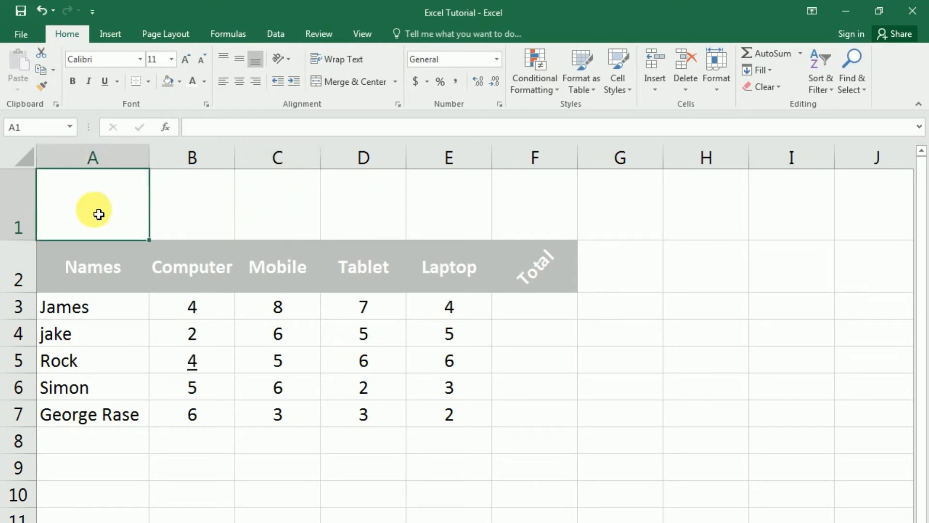
left_click_drag(98, 214, 540, 220)
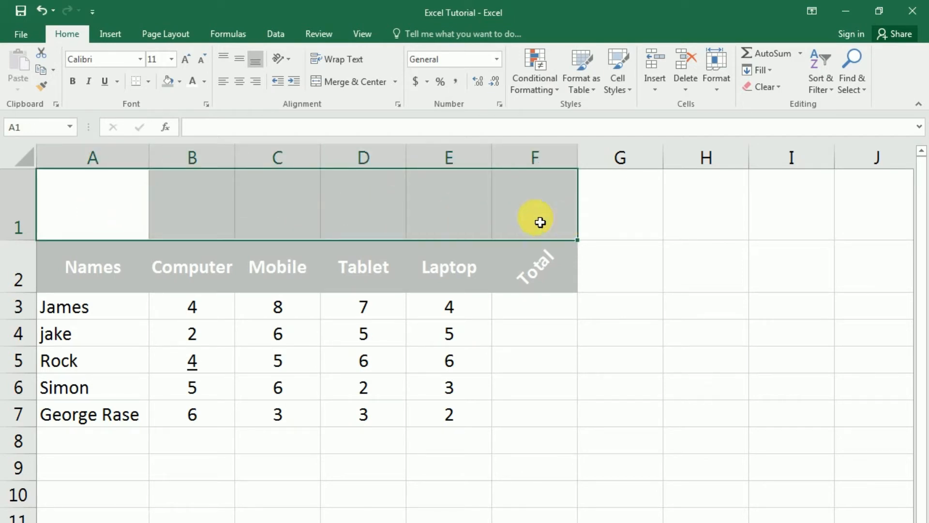
left_click(347, 86)
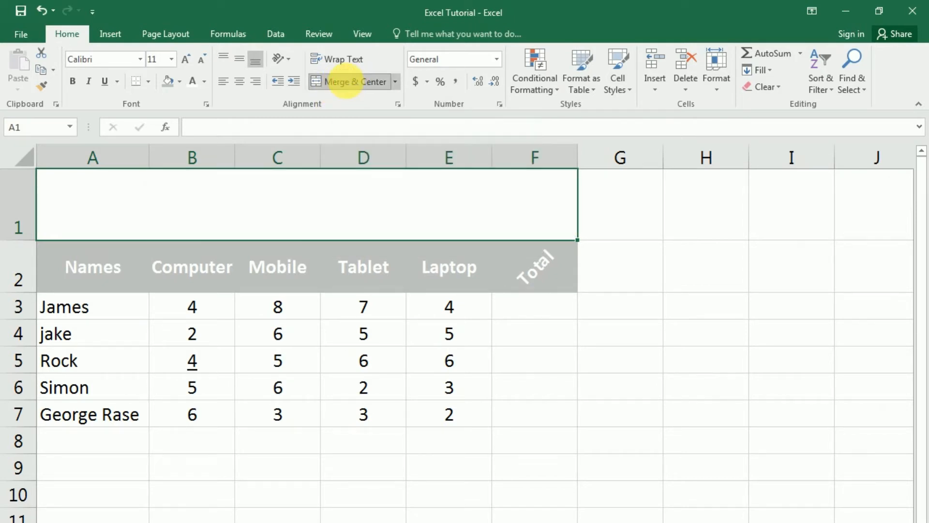
- Enter the title TTIT Channel in the merged cell above the table
left_click(311, 211)
double_click(310, 211)
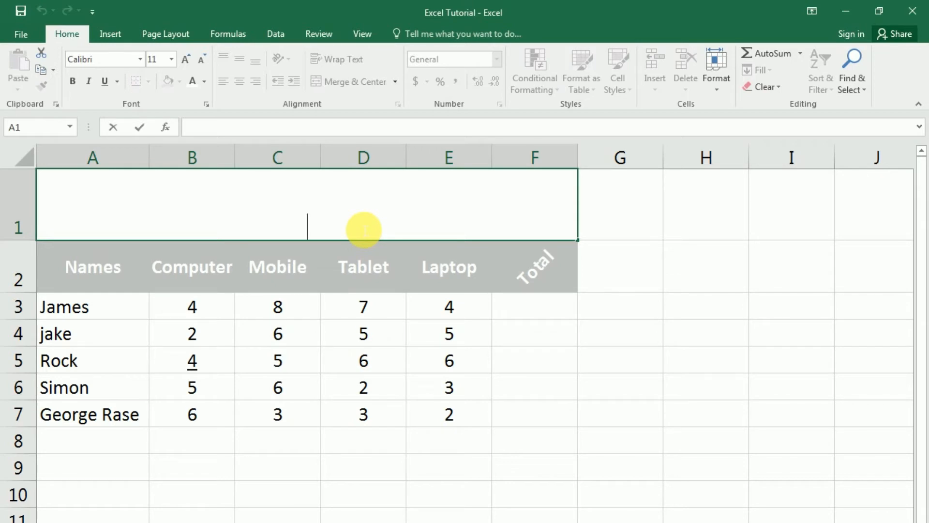
type("TTIT")
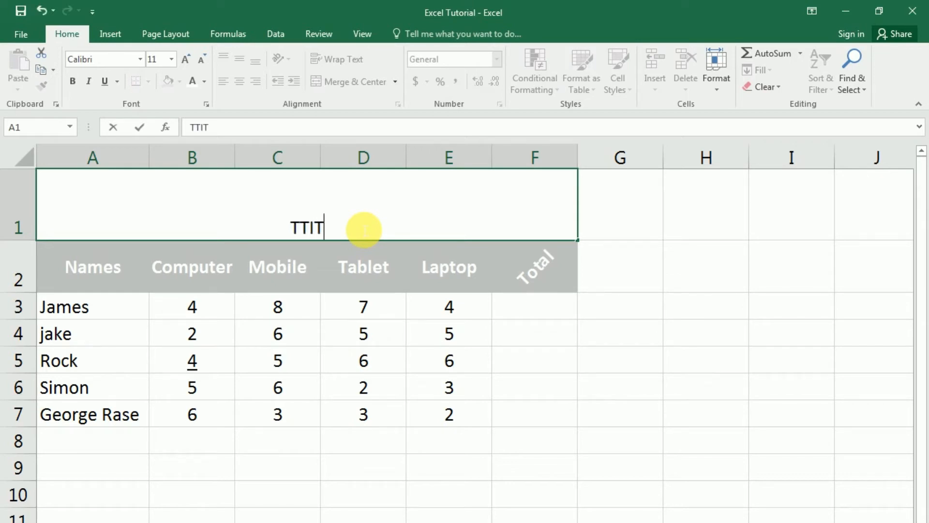
type(" Channel")
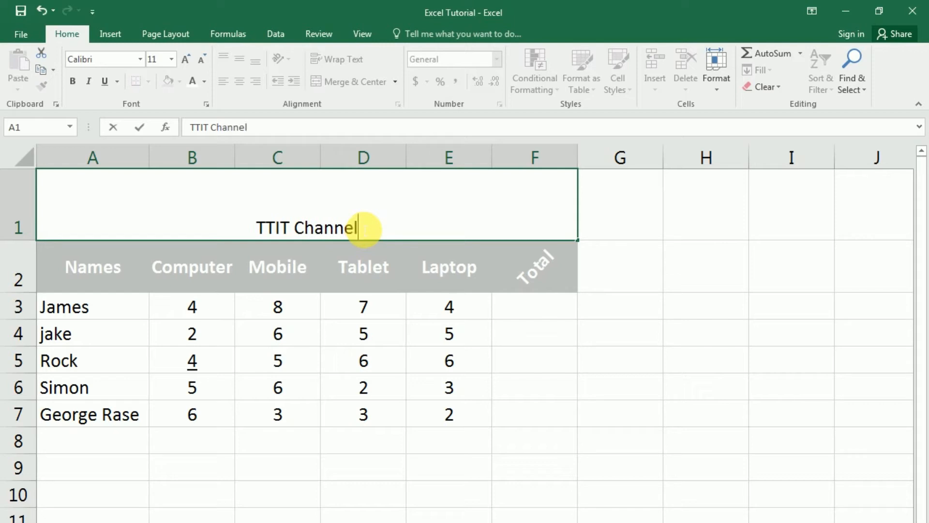
key("ctrl+Return")
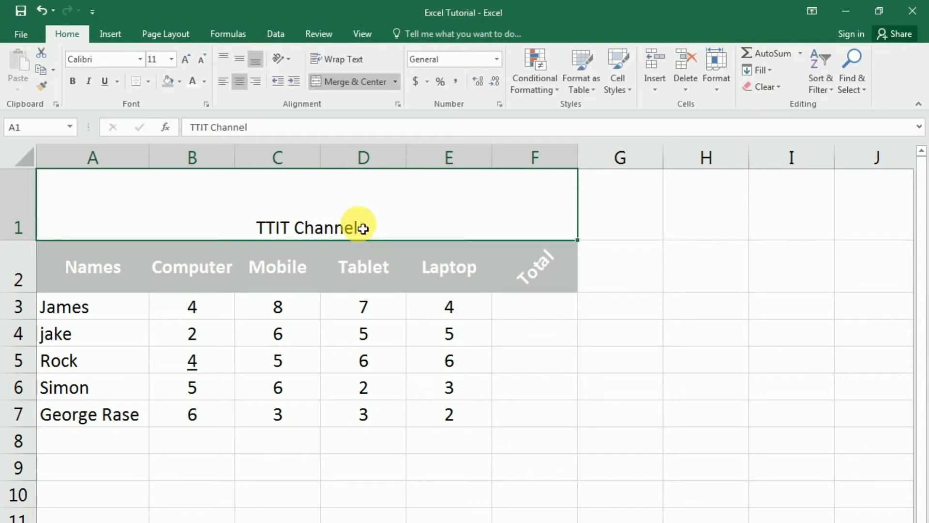
- Vertically center the TTIT Channel title within its merged cell using Middle Align
double_click(358, 228)
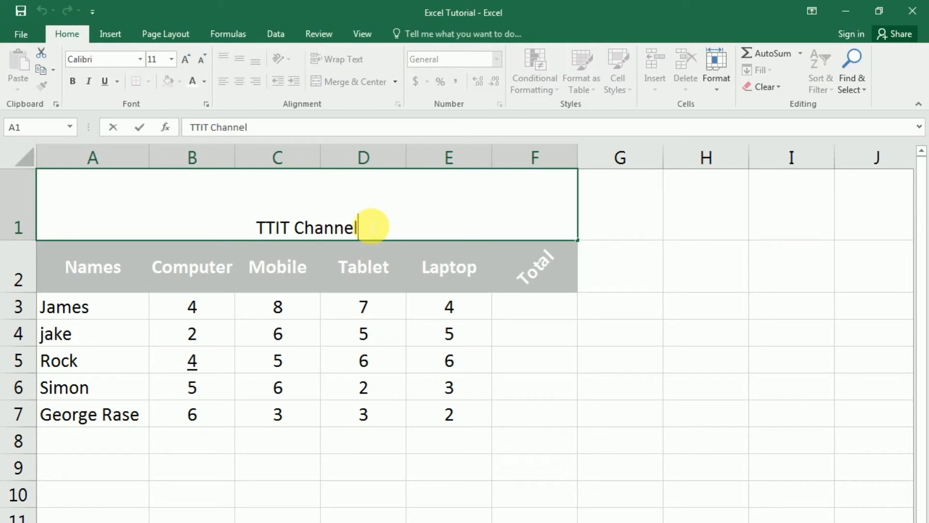
left_click(376, 257)
left_click(352, 231)
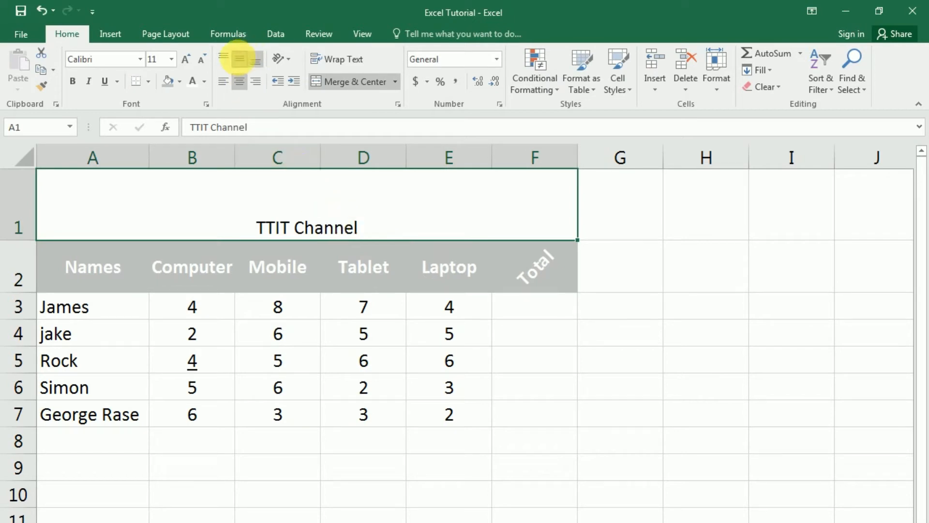
left_click(239, 58)
- Try a smaller font size on the TTIT Channel title and enlarge the text to size 26
double_click(373, 212)
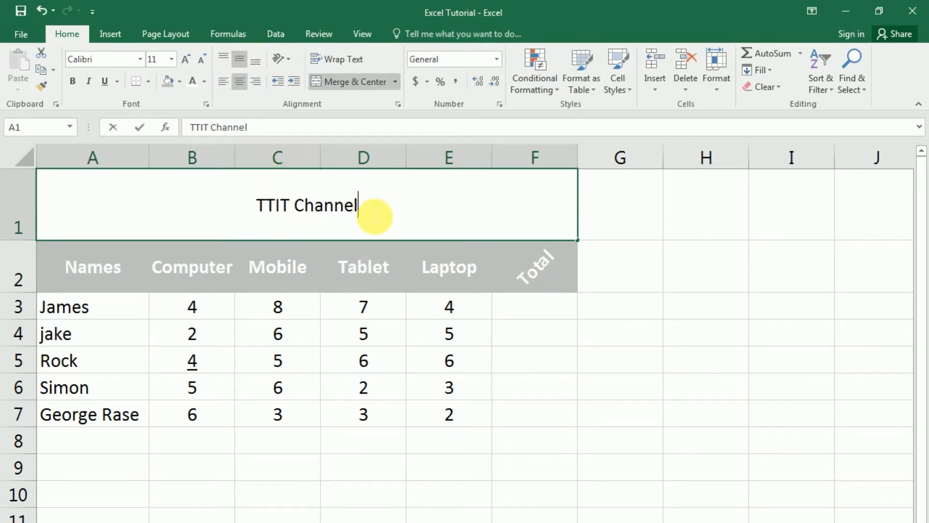
left_click_drag(375, 216, 38, 213)
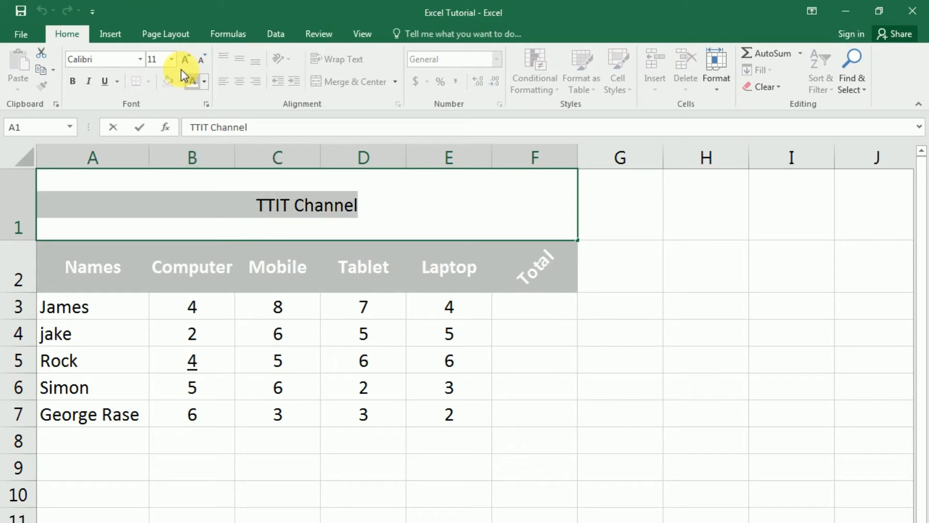
left_click(204, 58)
left_click(204, 59)
left_click(203, 58)
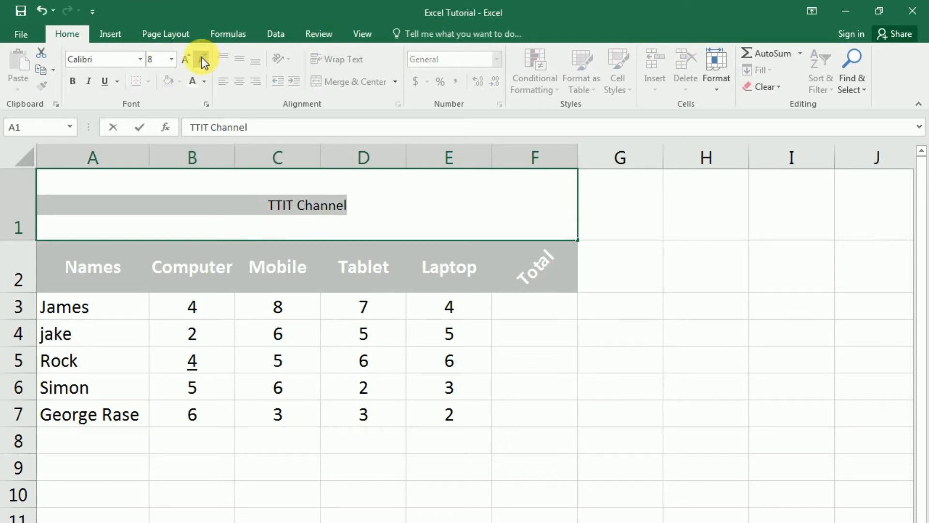
left_click(187, 60)
left_click(187, 60)
left_click(187, 60)
left_click(187, 60)
left_click(187, 60)
left_click(187, 60)
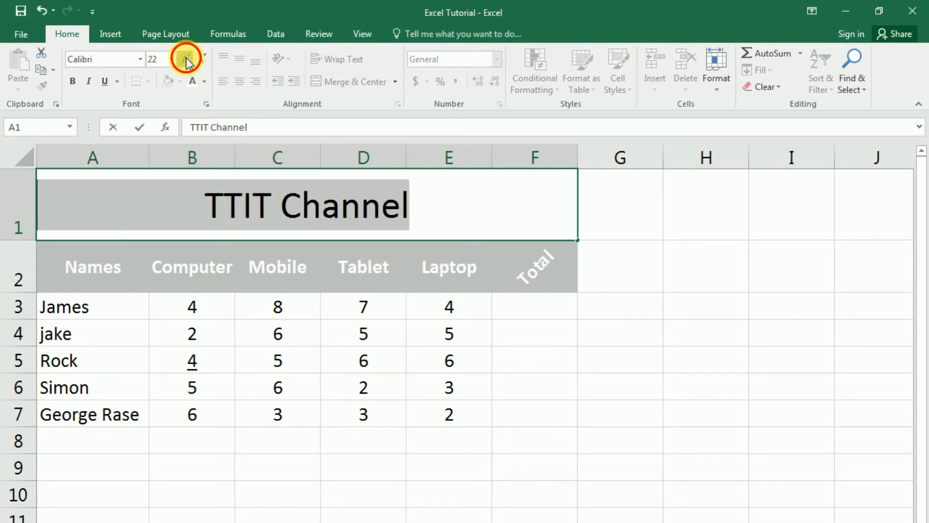
left_click(187, 60)
left_click(187, 60)
left_click(433, 218)
left_click(430, 261)
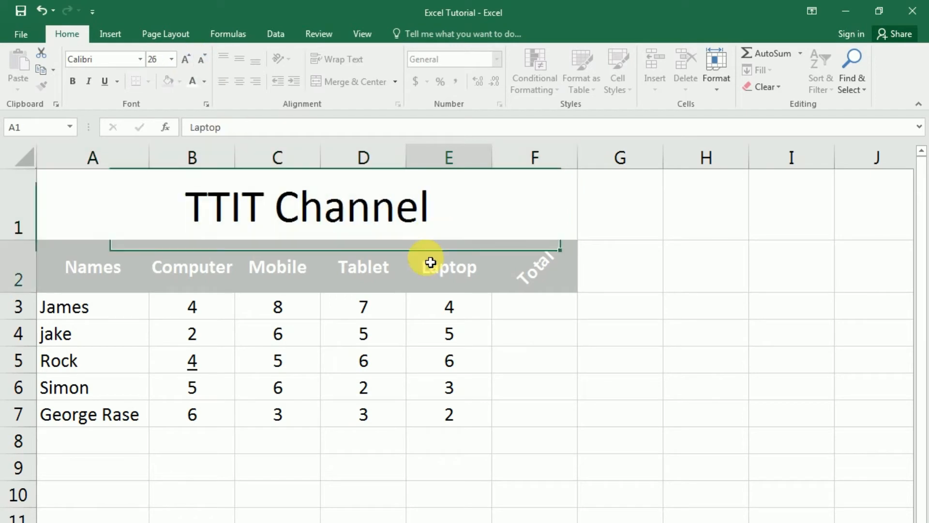
- Fill the merged title cell with the same grey as the heading row
left_click(422, 220)
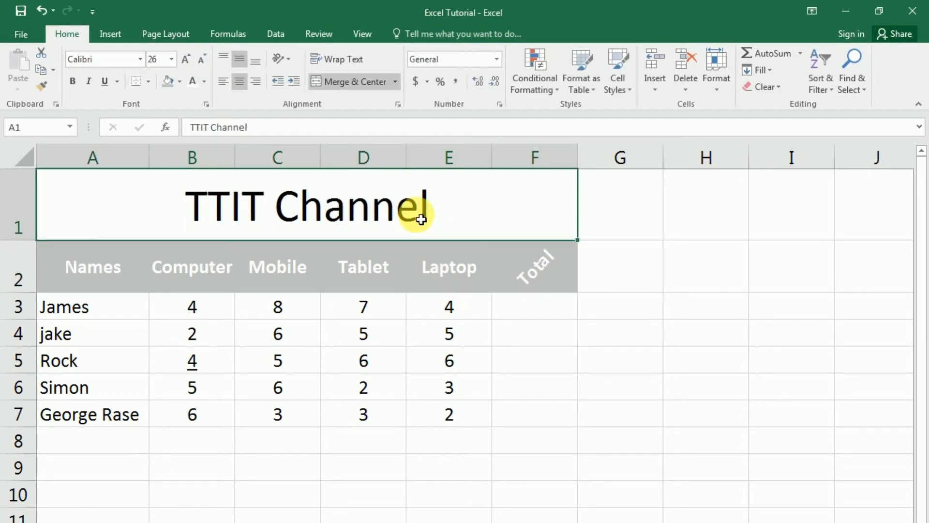
left_click(170, 81)
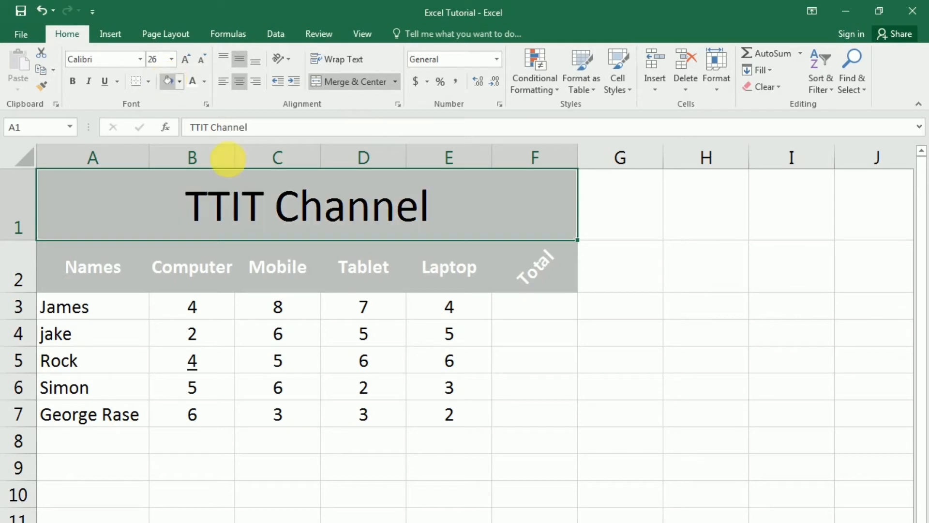
left_click(352, 271)
- Change the fill color of the merged title cell to light blue from the theme colors
left_click(252, 198)
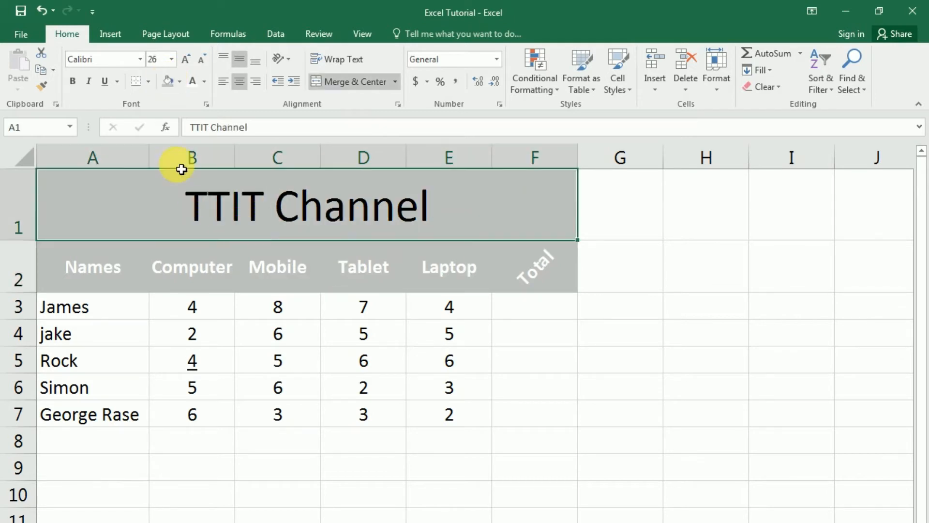
left_click(180, 80)
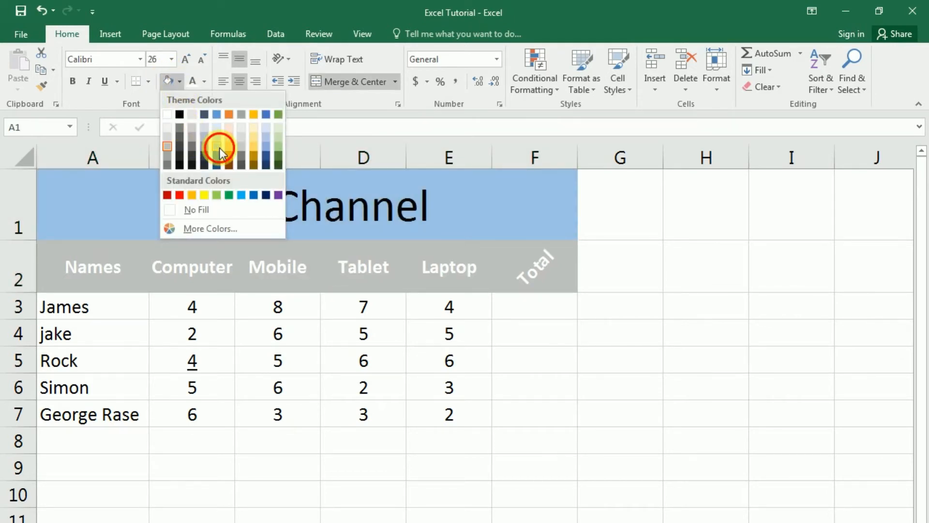
left_click(219, 147)
left_click(400, 245)
left_click(412, 236)
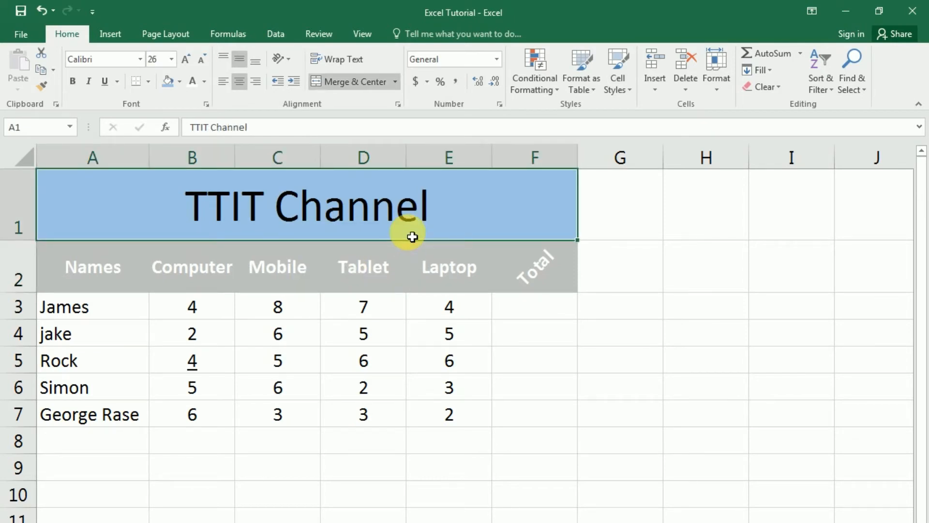
- Apply the Merge Cells option to the already merged title cell
left_click(395, 82)
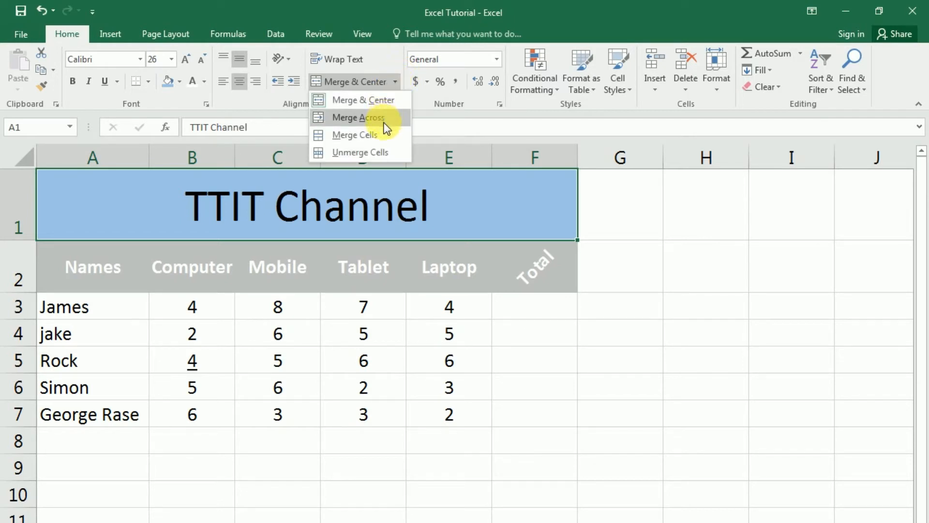
left_click(358, 135)
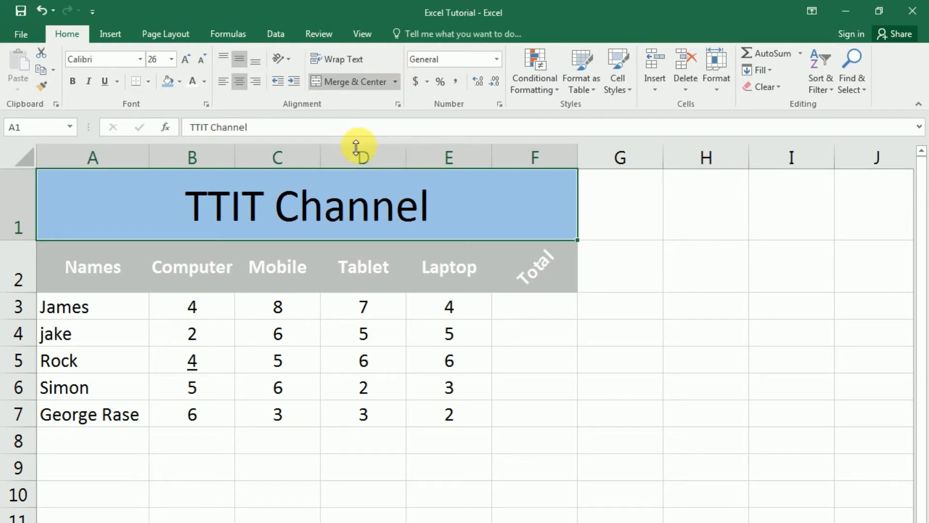
left_click(440, 284)
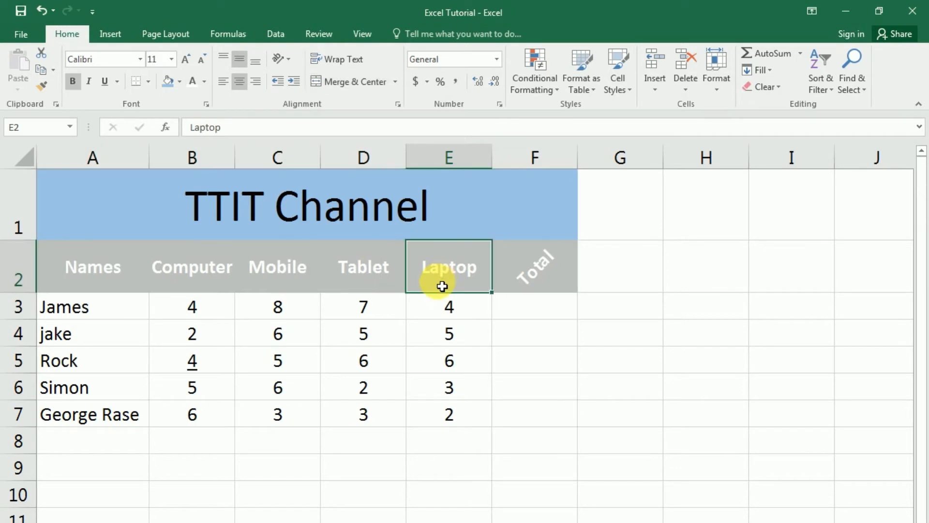
left_click(362, 215)
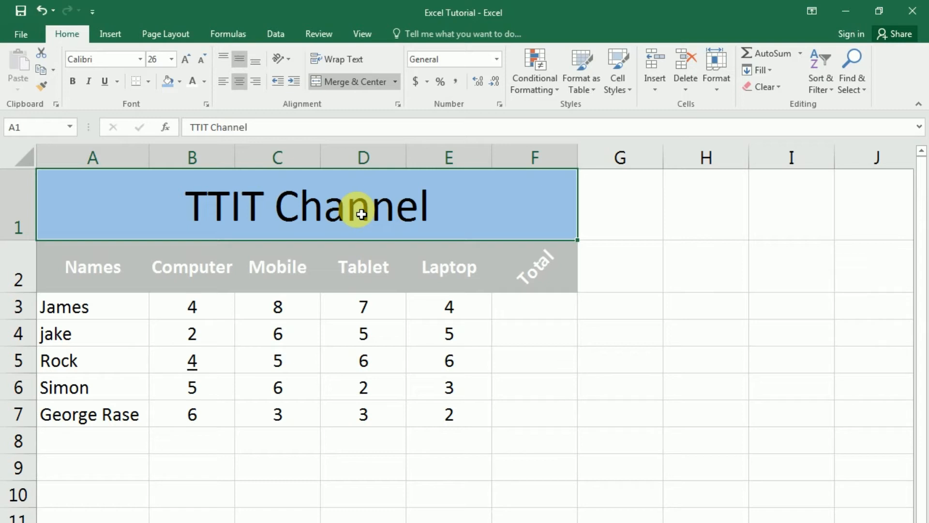
left_click(363, 275)
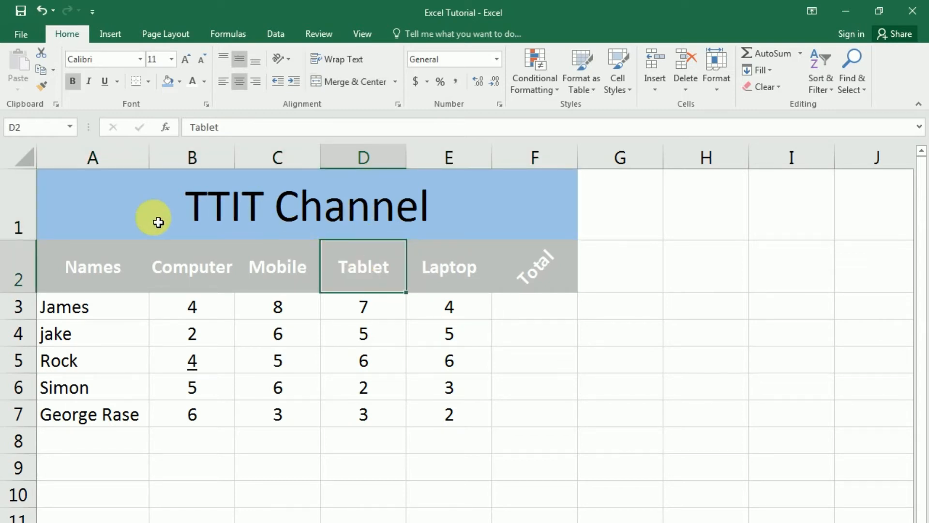
left_click(91, 224)
left_click(96, 283)
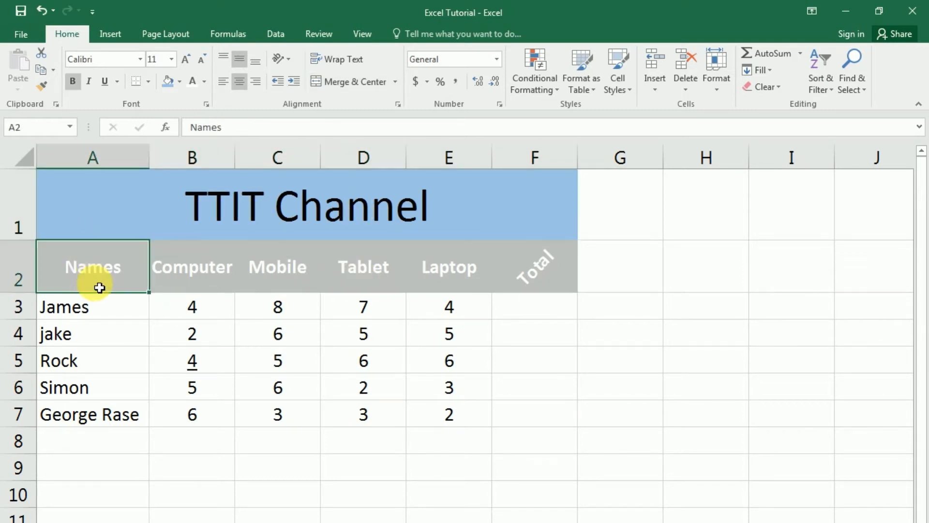
left_click(101, 317)
left_click(107, 338)
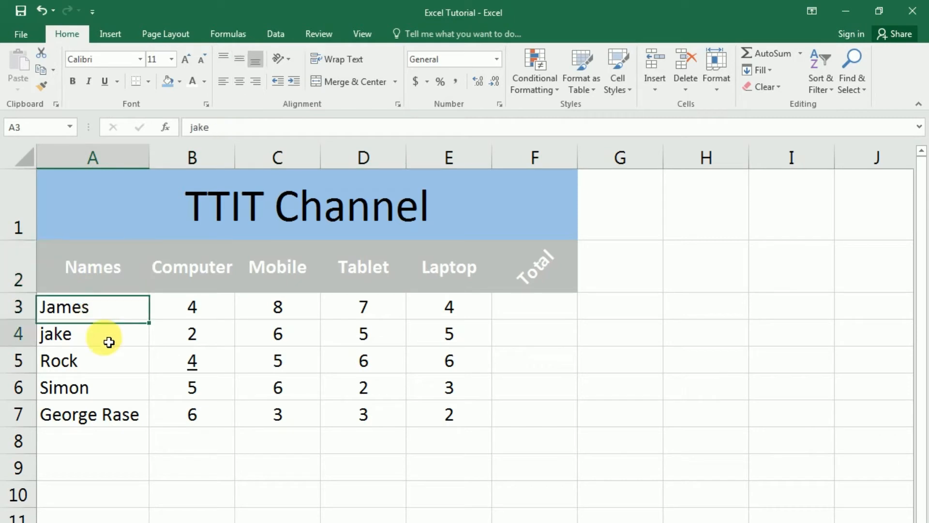
left_click(122, 372)
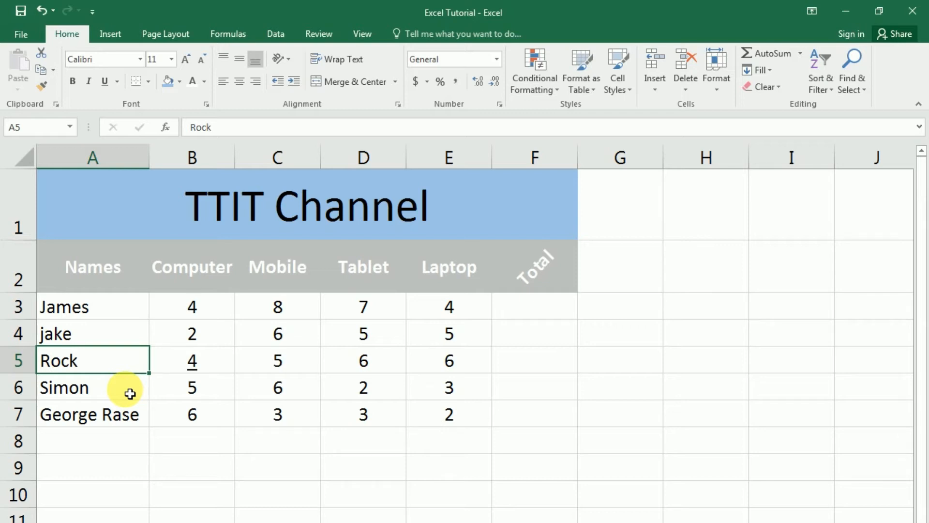
- Increase the Laptop quantity in E3 to seven decimal places and change its value to 0.4
left_click(463, 306)
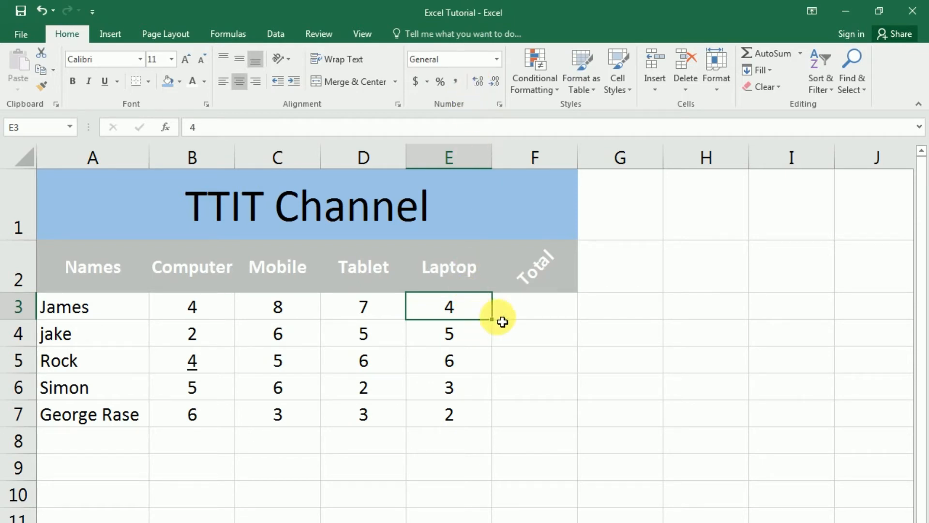
left_click(481, 81)
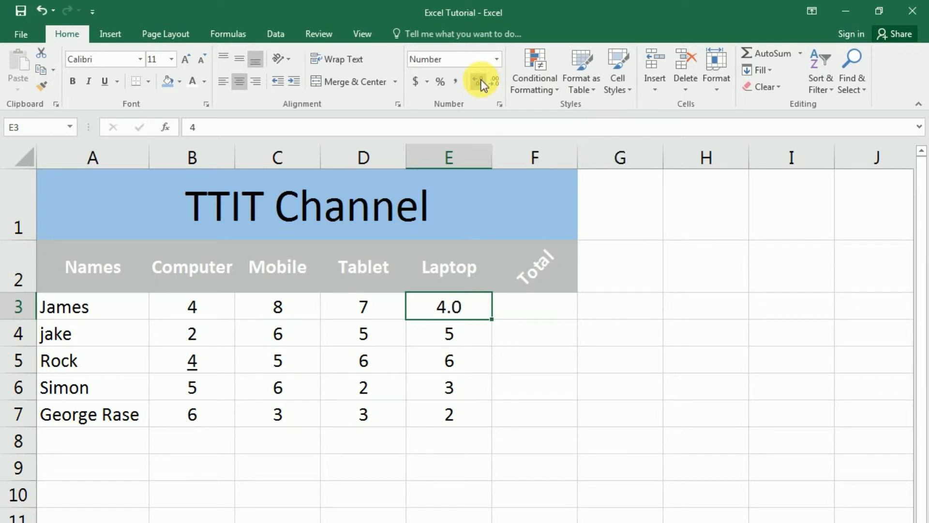
double_click(468, 314)
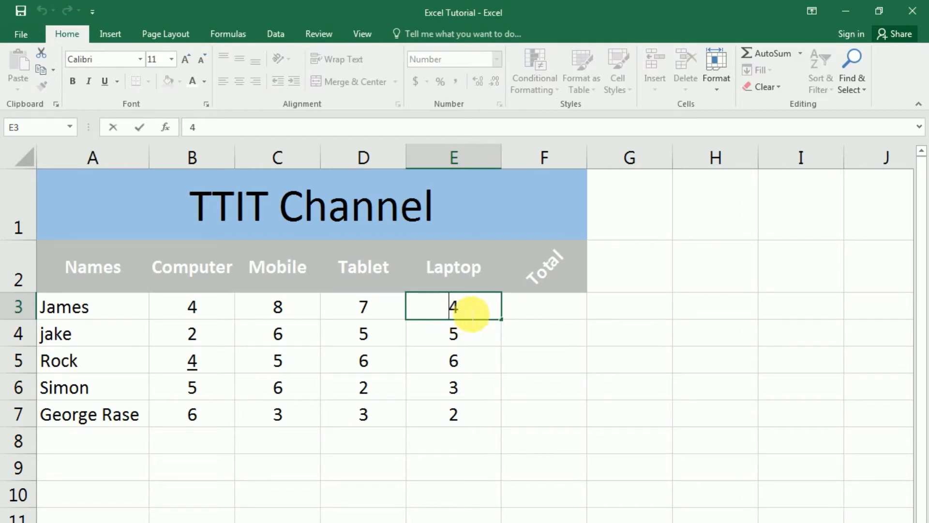
type("0.")
key("Return")
left_click(477, 316)
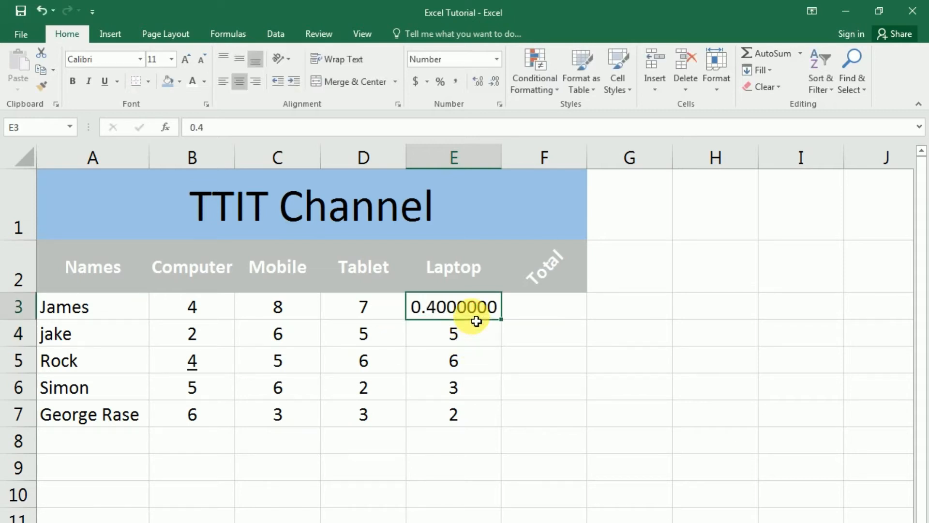
- Decrease the decimals displayed in E3 to four places
left_click(493, 81)
left_click(492, 81)
left_click(493, 80)
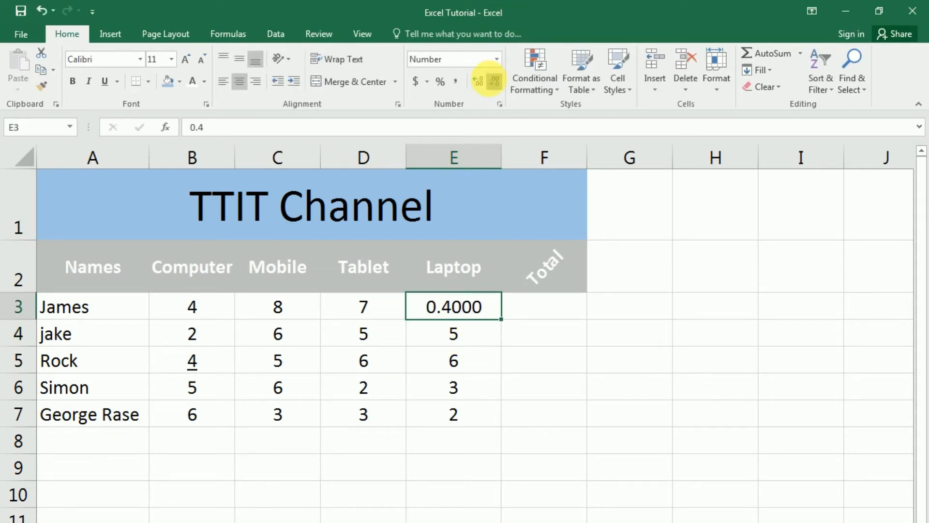
- Try removing the remaining decimal places from the value in E3, and undo those four reductions
left_click(492, 80)
left_click(492, 80)
left_click(491, 81)
left_click(492, 80)
key("ctrl+z")
key("ctrl+z")
key("ctrl+z")
key("ctrl+z")
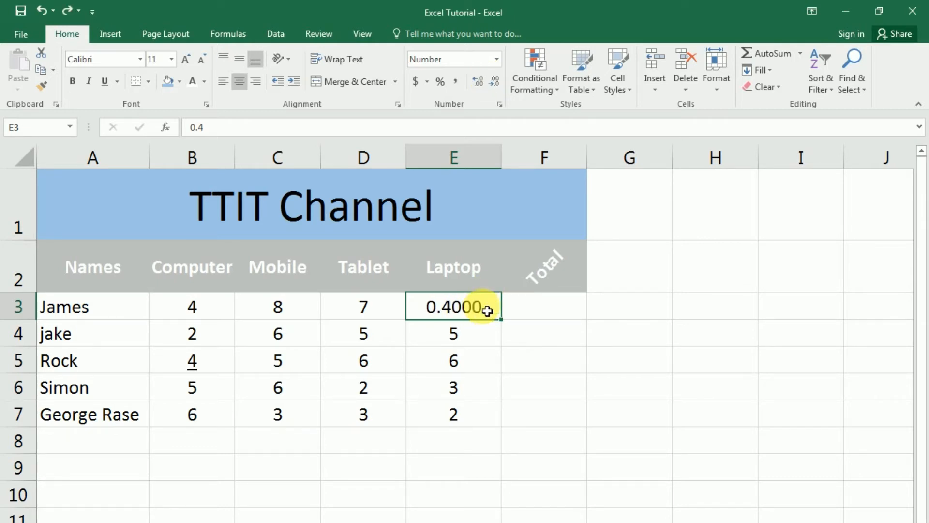
- Adjust the decimals displayed in E3 to two places
left_click(477, 79)
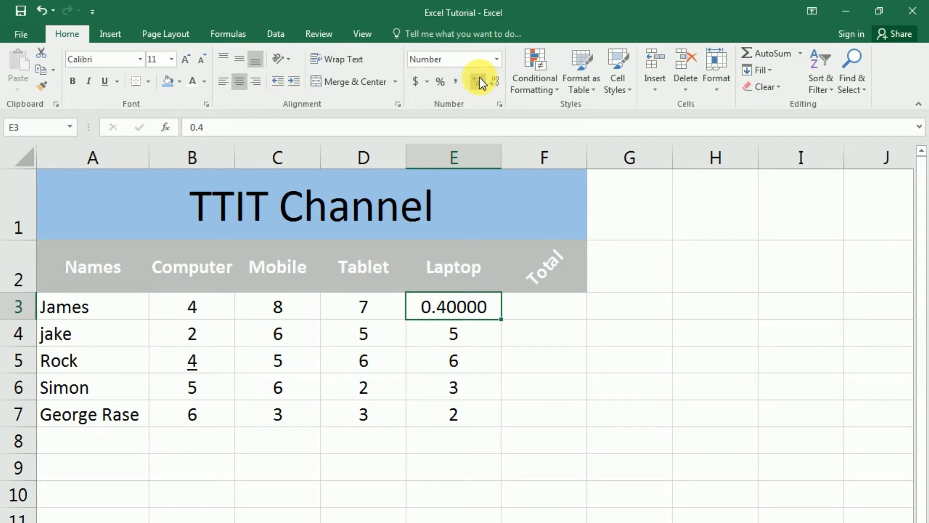
left_click(495, 83)
left_click(495, 82)
left_click(493, 82)
left_click(493, 82)
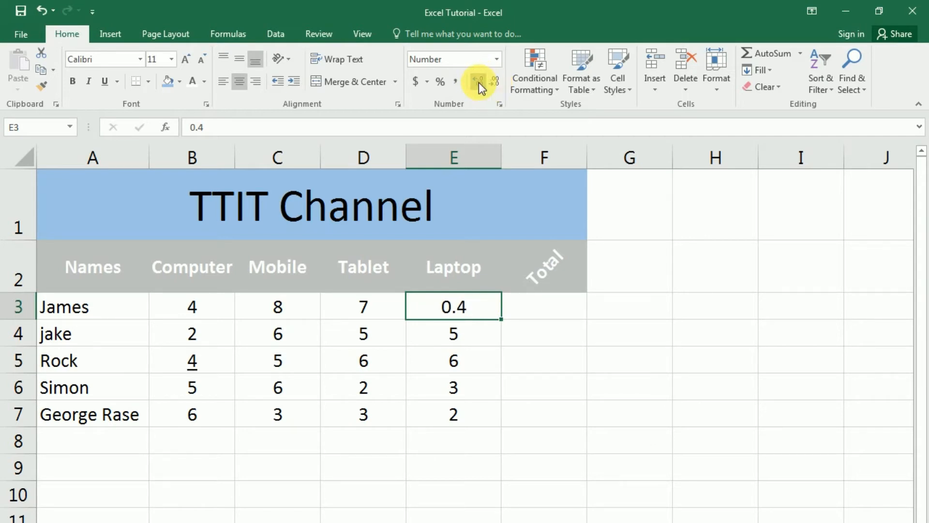
left_click(478, 82)
left_click(479, 329)
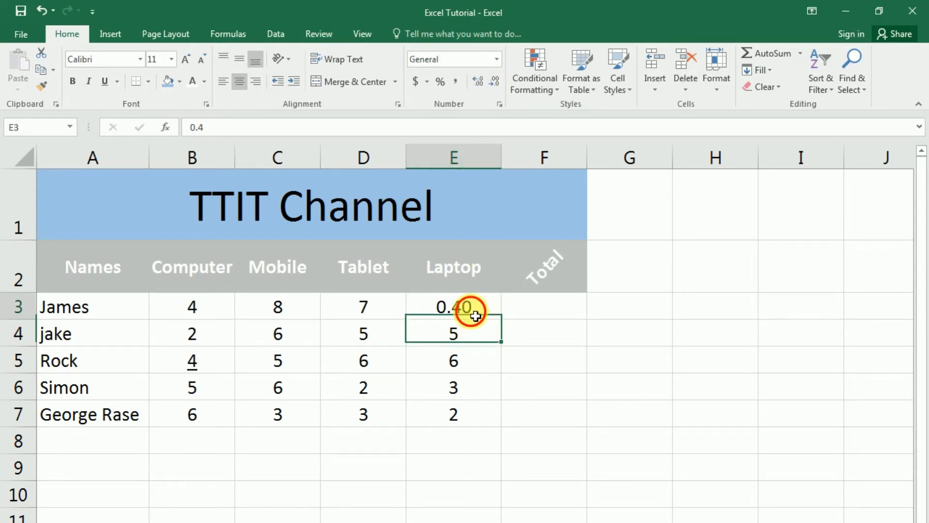
left_click(476, 315)
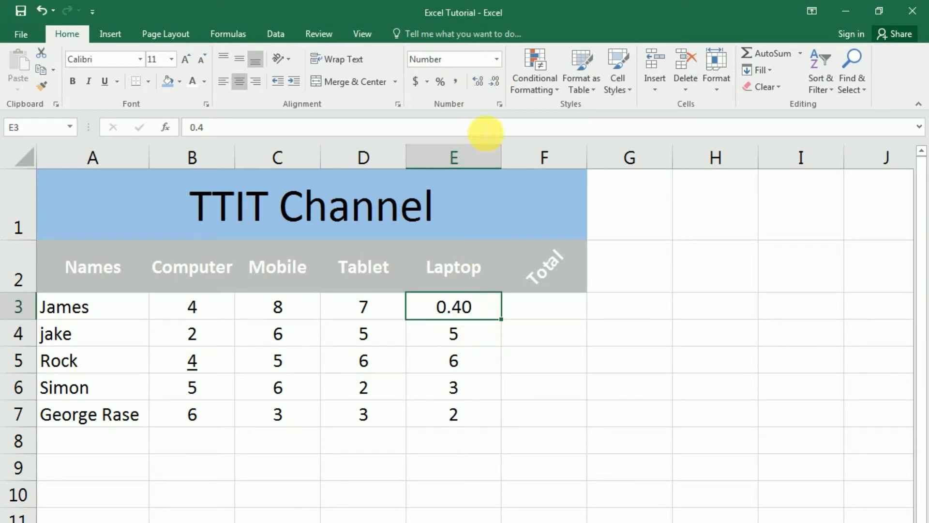
- Apply the Number format to the value in E3
left_click(499, 58)
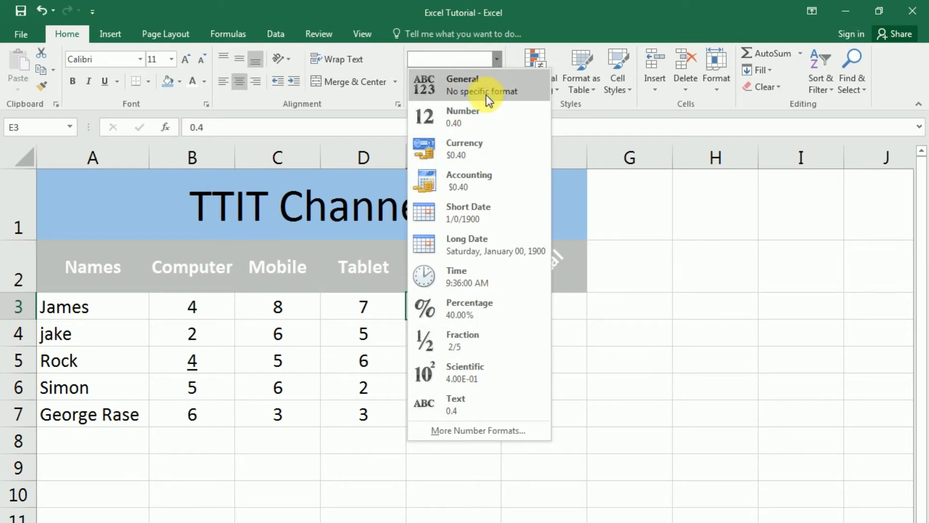
left_click(483, 118)
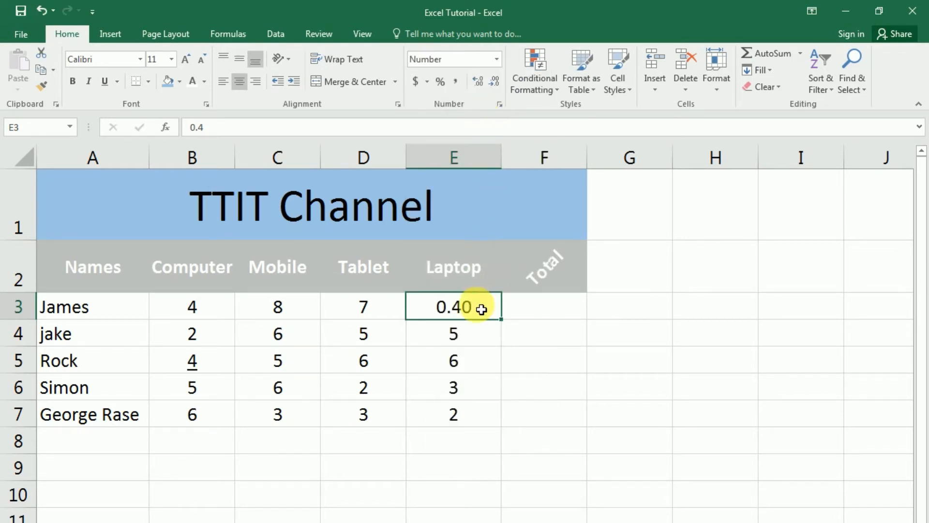
left_click(483, 330)
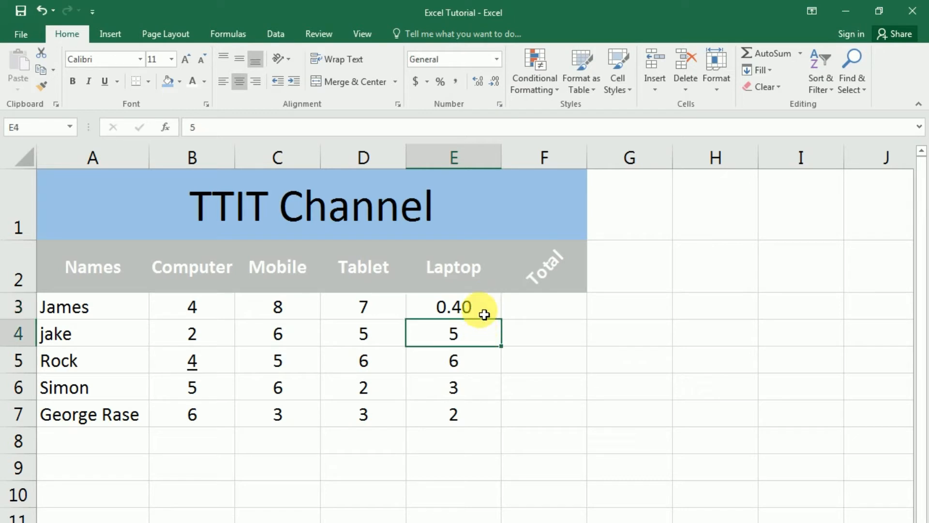
left_click(484, 314)
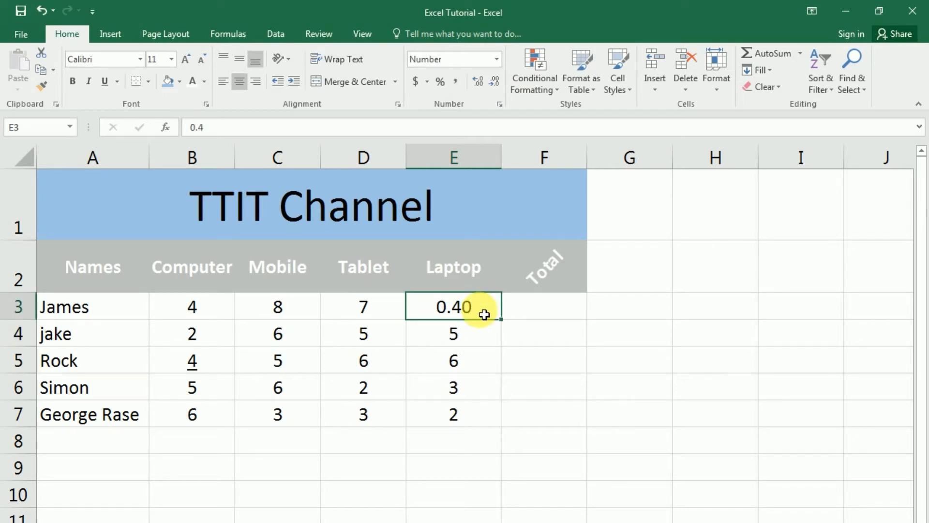
- Try the Currency format on the value in E3, and undo it
left_click(497, 59)
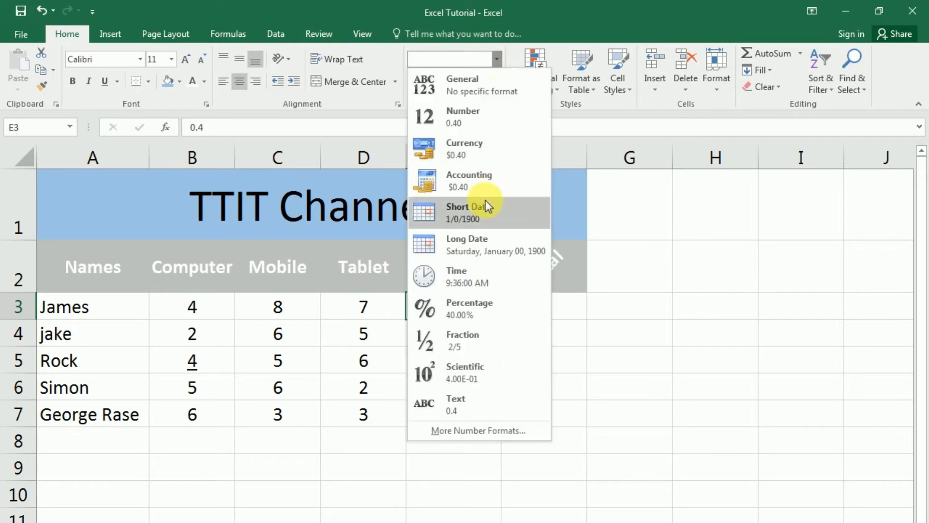
left_click(473, 144)
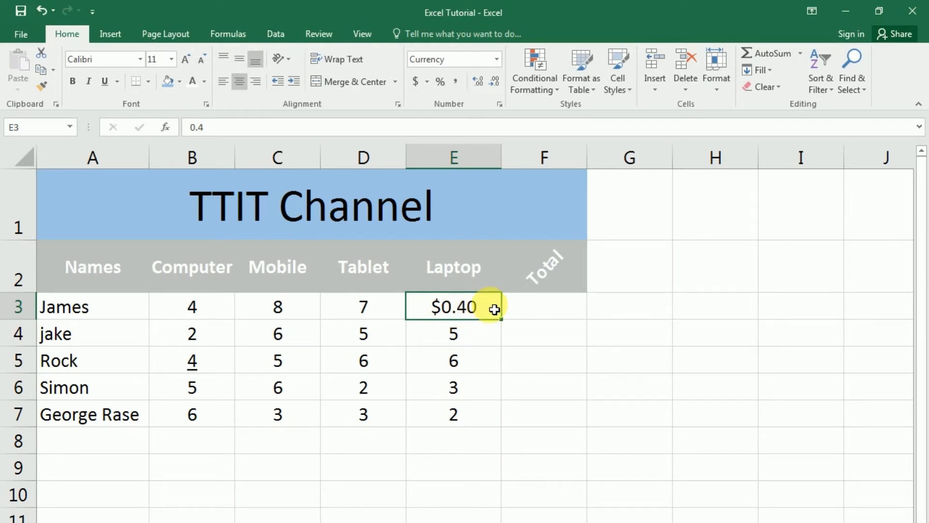
key("ctrl+z")
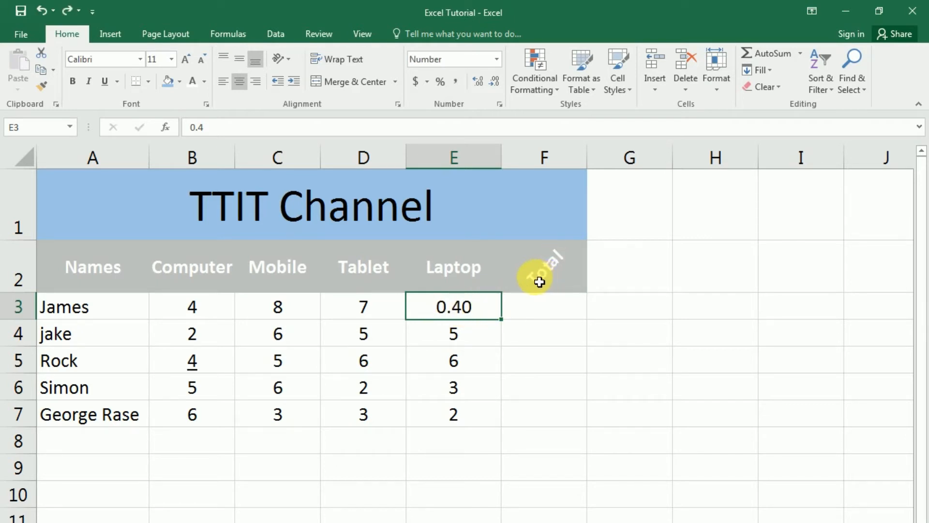
- Replace the Laptop column header in E2 with RS
left_click(458, 274)
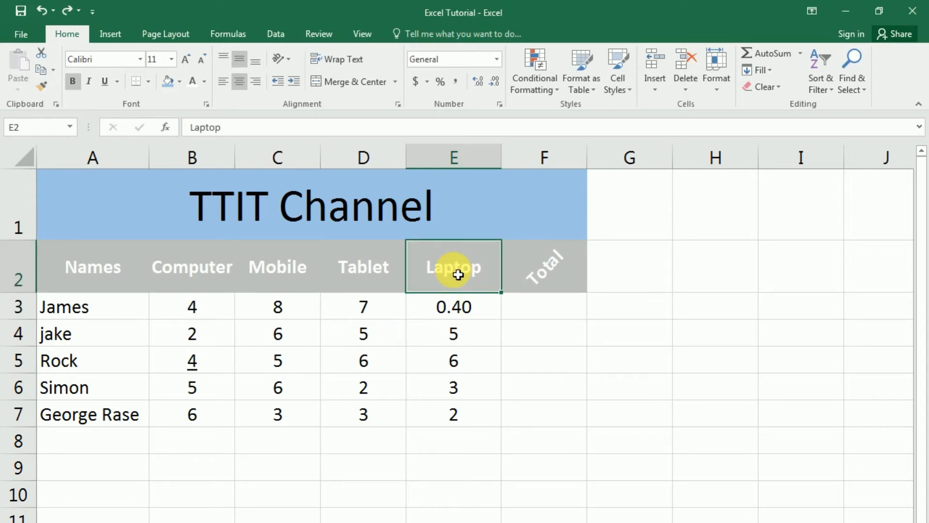
type("RS")
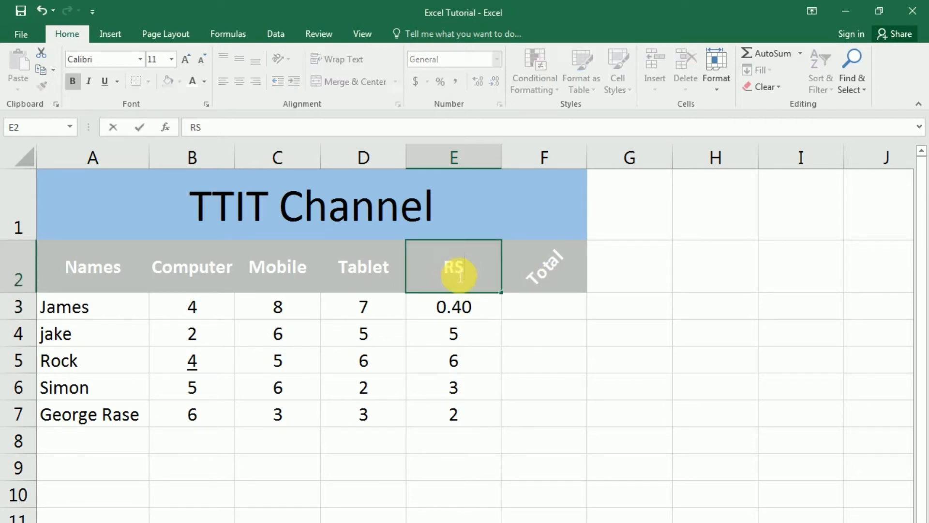
left_click(465, 319)
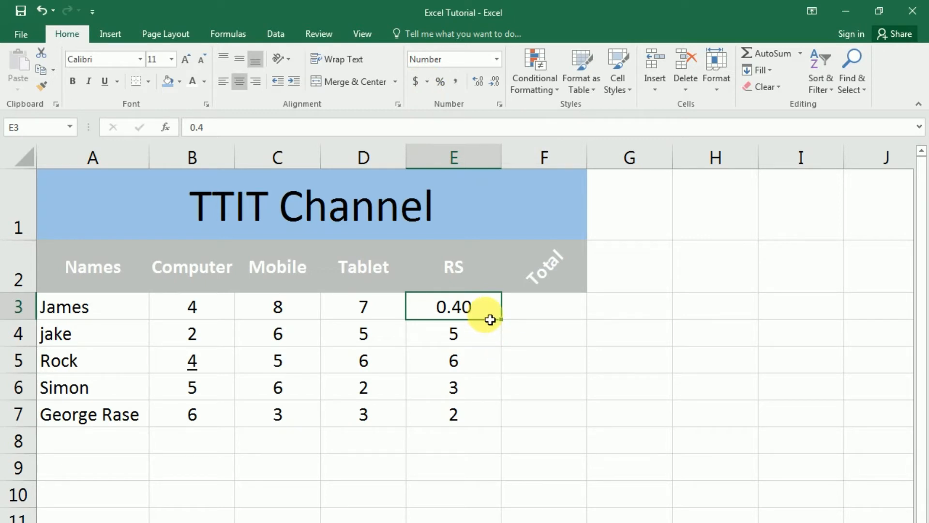
- Enter the amounts 475, 58, 69, 35 and 26 in cells E3 to E7 of the RS column
type("475")
key("Return")
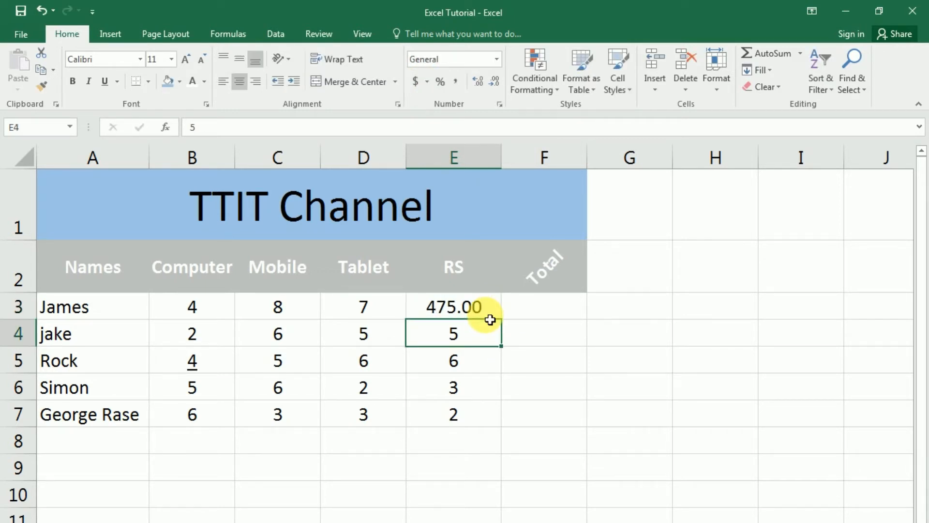
type("58")
key("Return")
type("6")
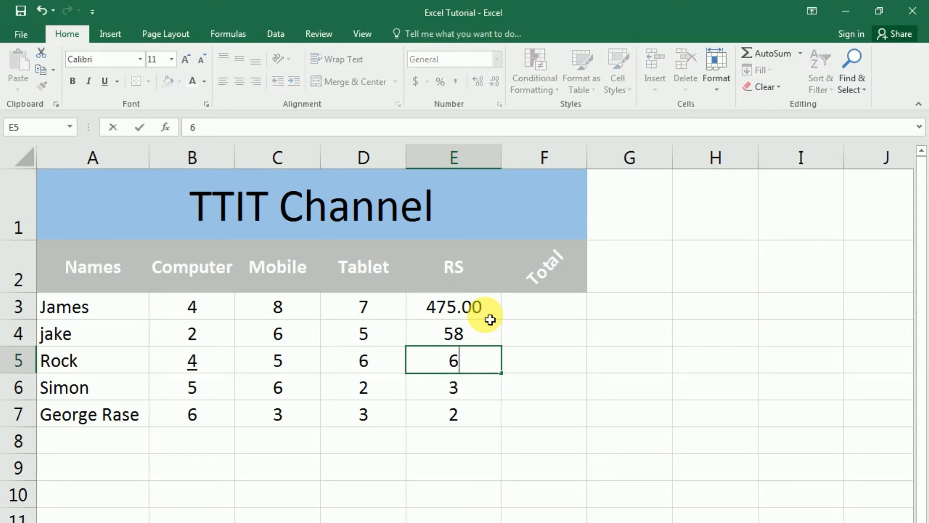
key("Return")
key("Up")
type("69")
key("Return")
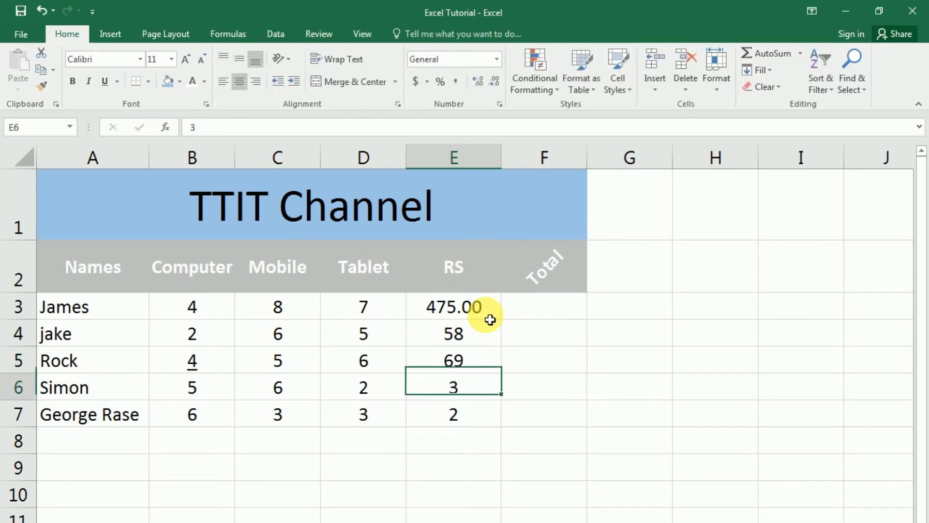
type("35")
key("Return")
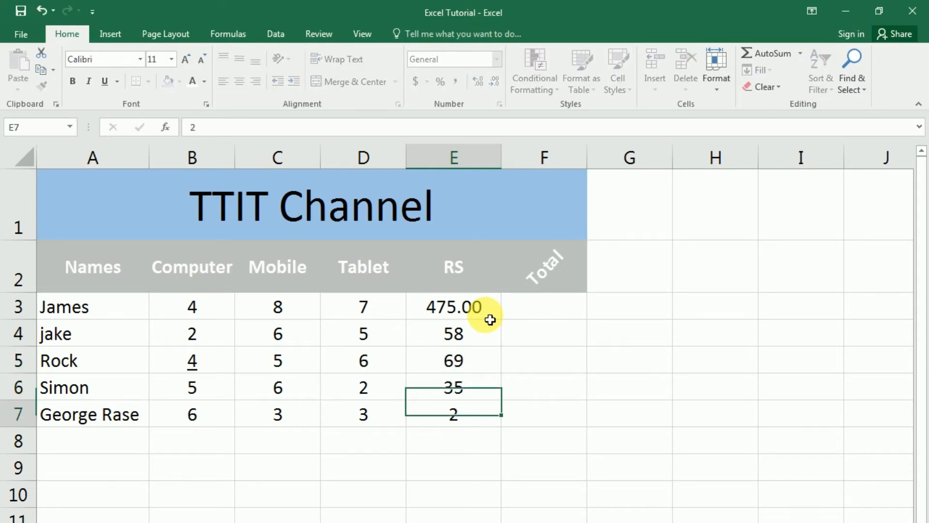
type("26")
key("Return")
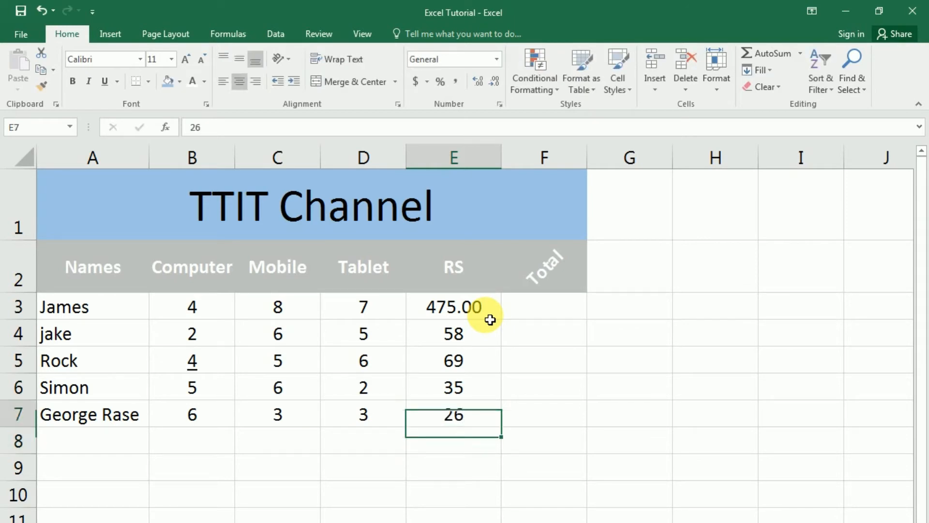
key("Up")
- Format the RS amounts in E3:E7 as Currency
left_click_drag(484, 315, 467, 412)
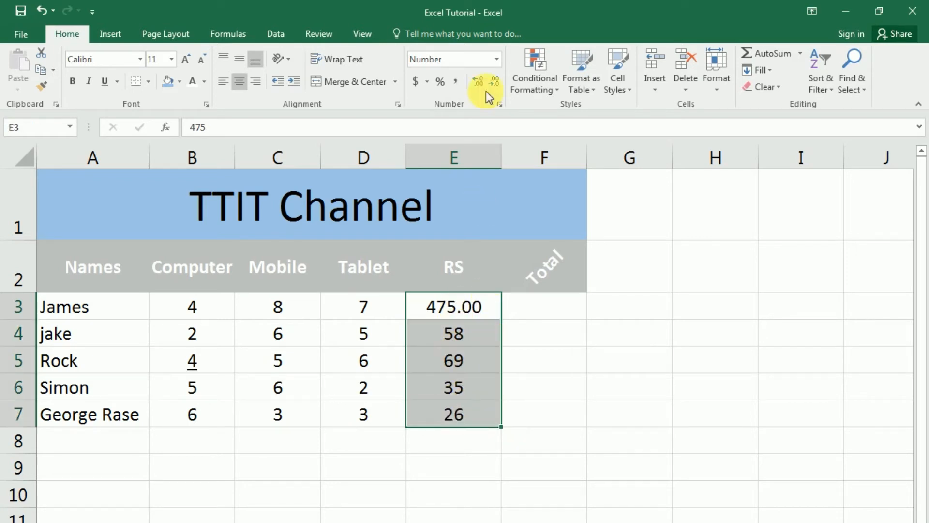
left_click(498, 60)
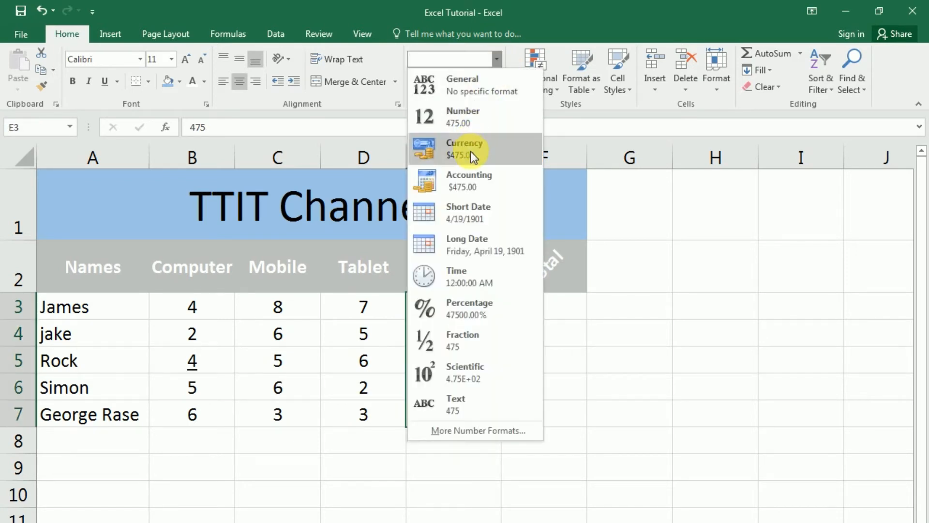
left_click(471, 152)
left_click(466, 309)
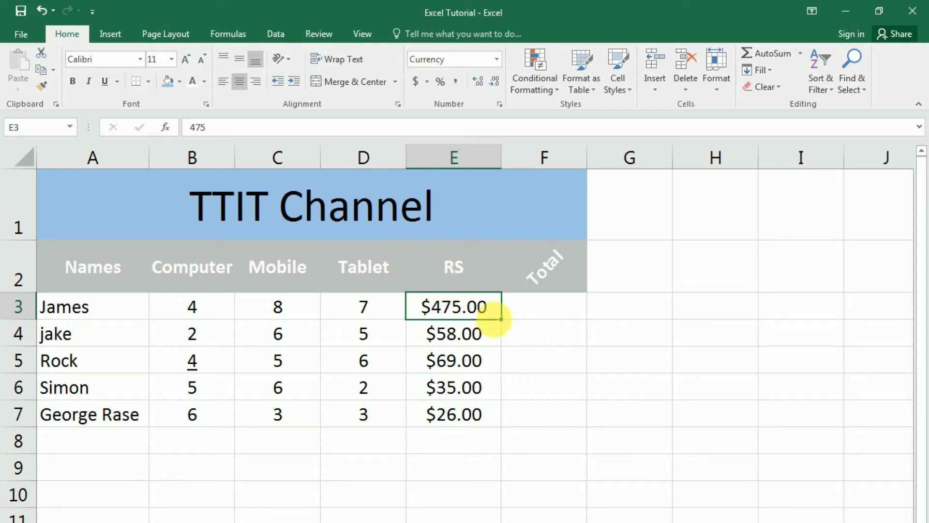
- Examine the currency symbols and additional accounting format settings offered for E3:E7, and leave without applying any
left_click_drag(491, 317, 498, 403)
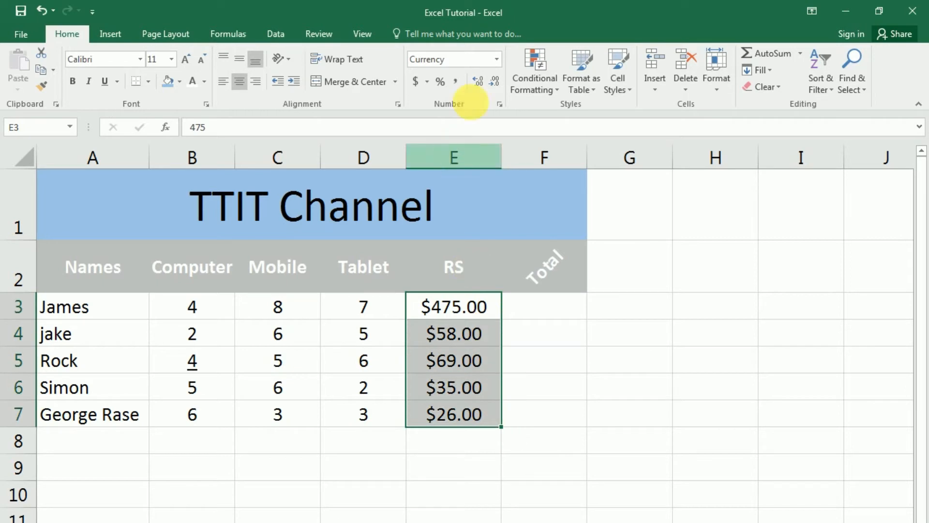
left_click(428, 81)
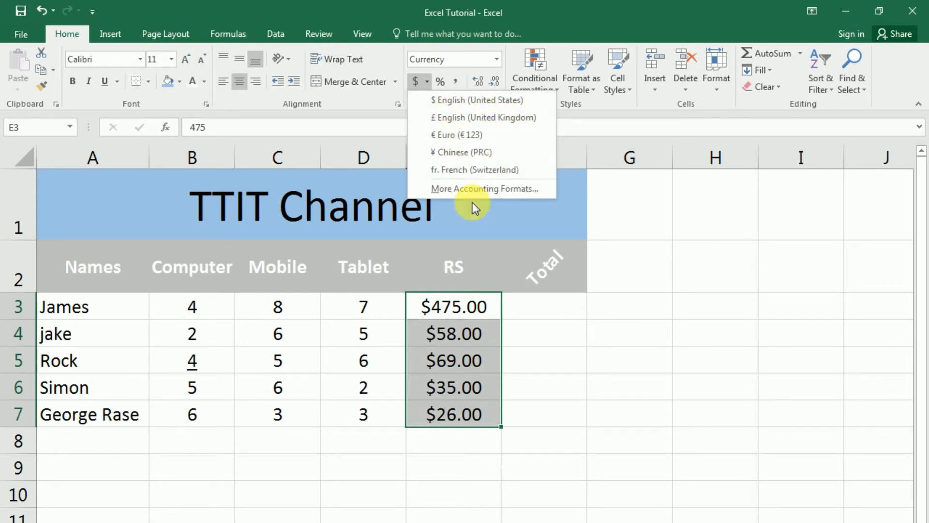
left_click(470, 188)
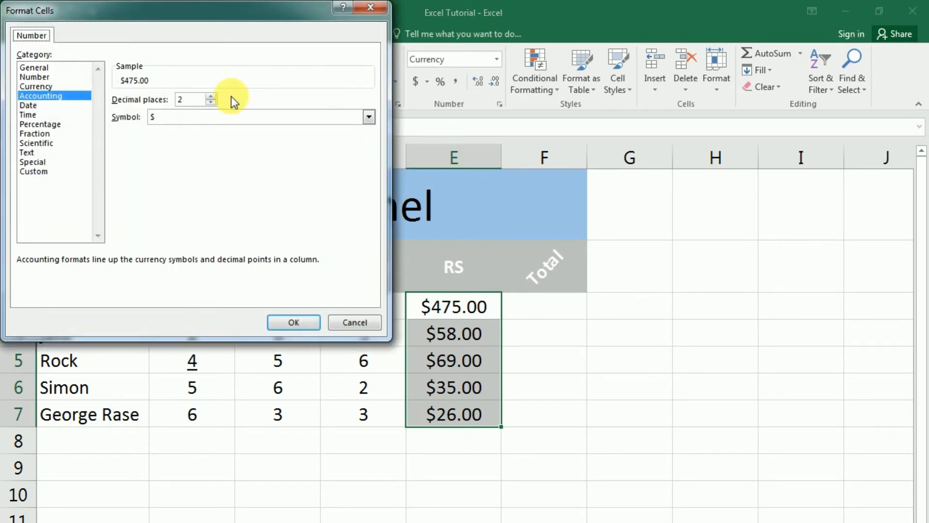
left_click(370, 6)
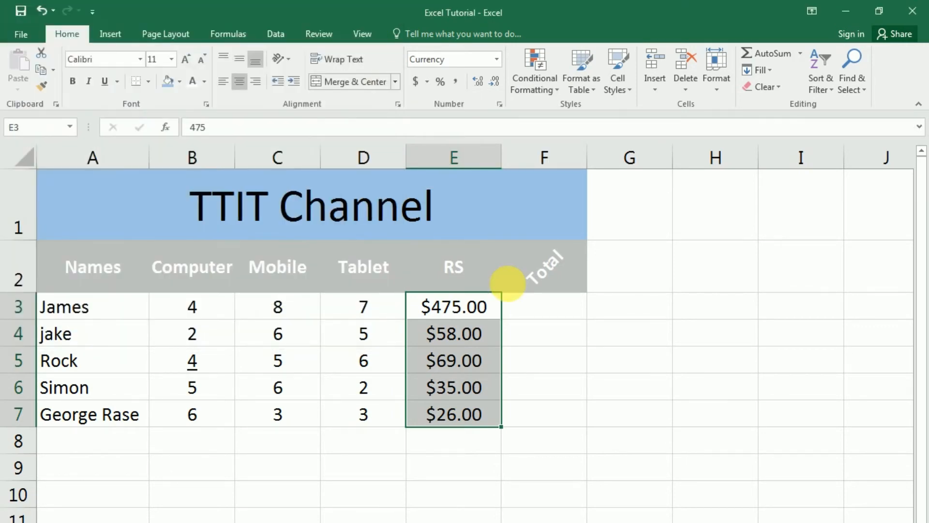
- Try the Short Date and Long Date number formats on cell E3, and undo the format changes back to Currency
left_click(479, 316)
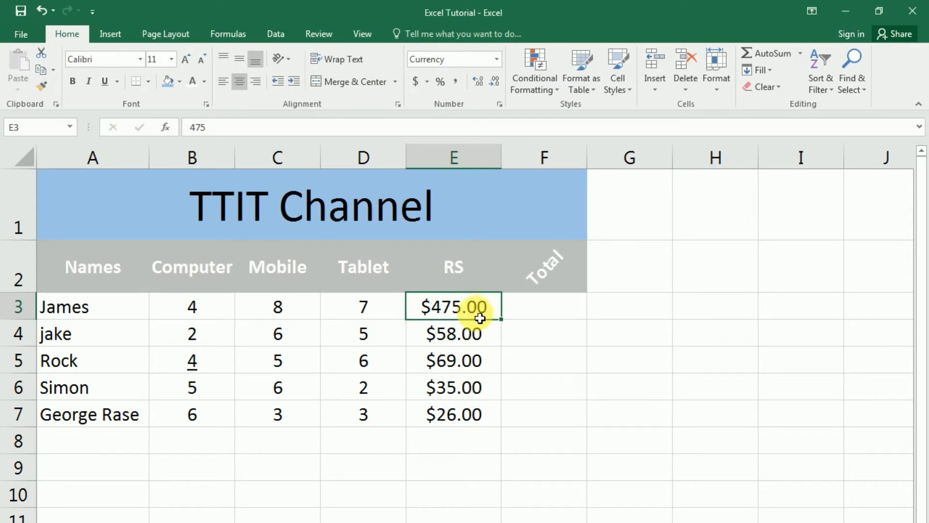
left_click(496, 59)
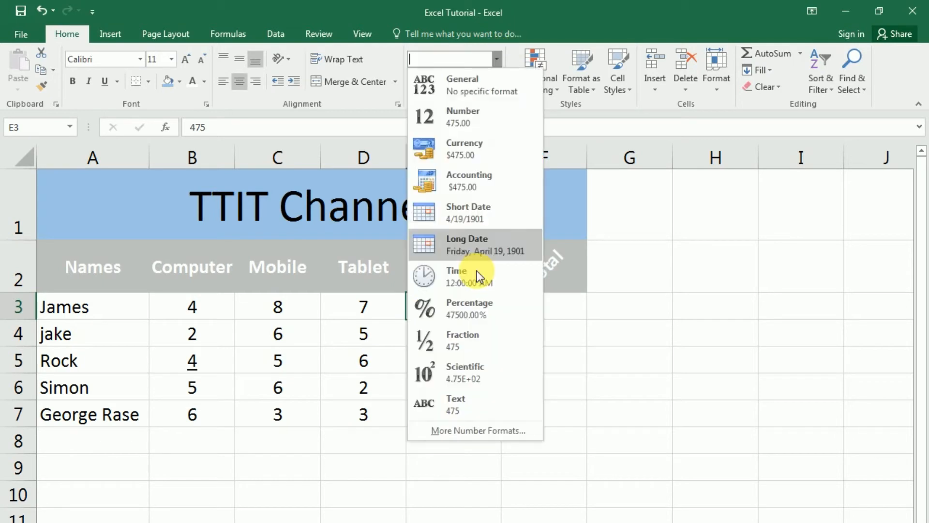
left_click(468, 224)
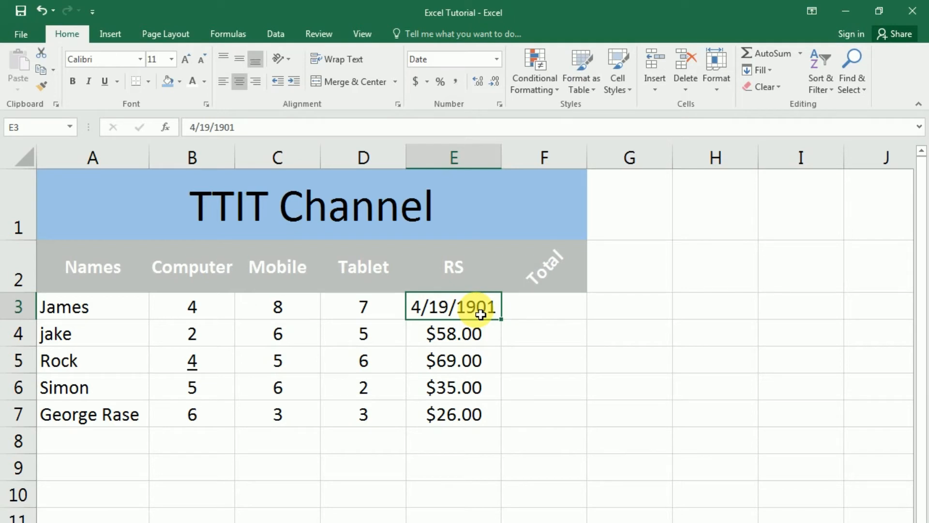
left_click(496, 59)
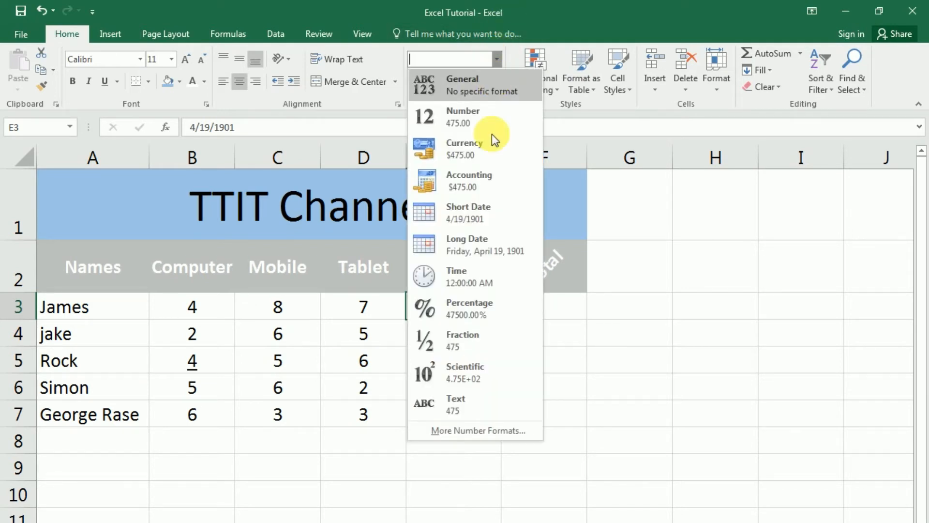
left_click(463, 244)
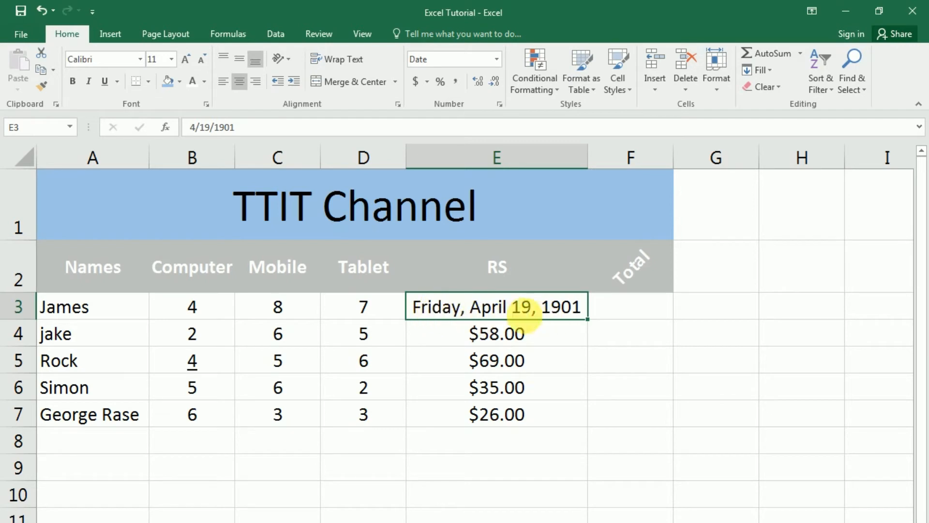
key("ctrl+z")
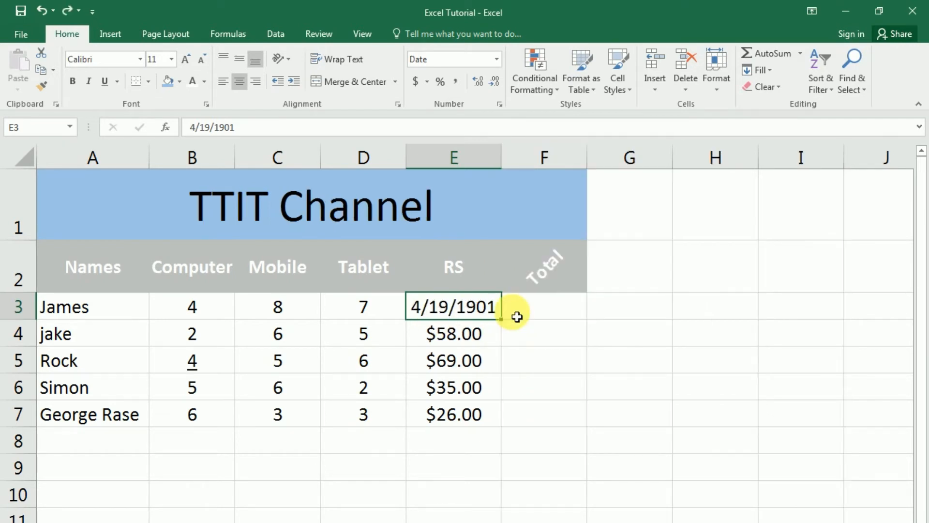
key("ctrl+z")
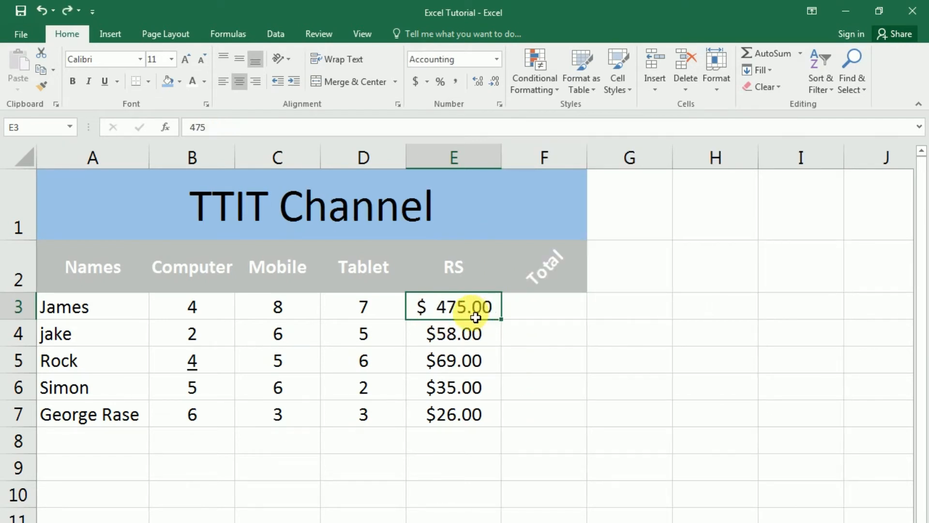
key("ctrl+z")
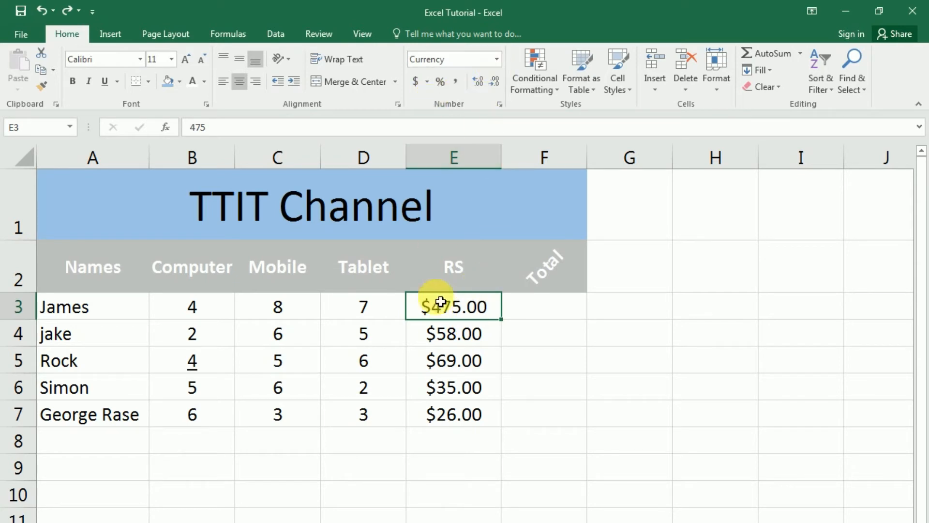
- Undo the earlier currency formatting, value edits and header change in column E, back to the Laptop heading
left_click(488, 343)
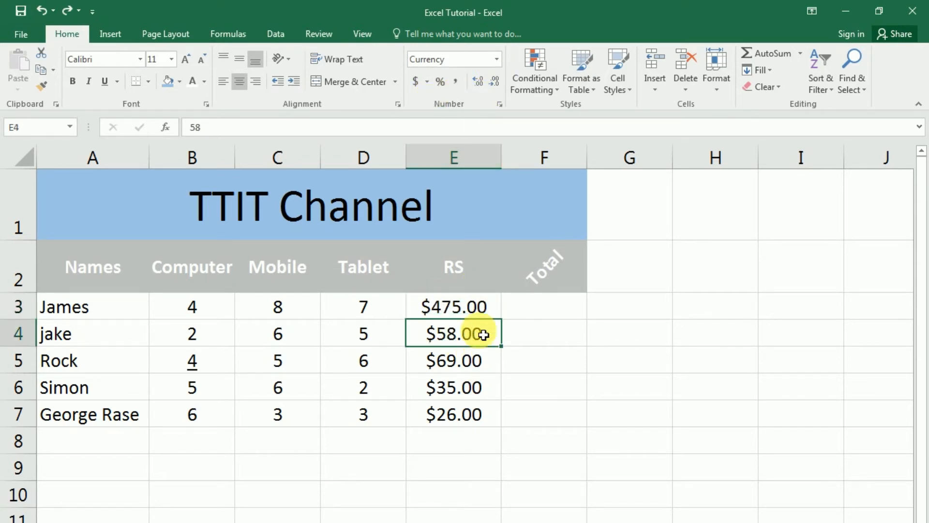
key("ctrl+z")
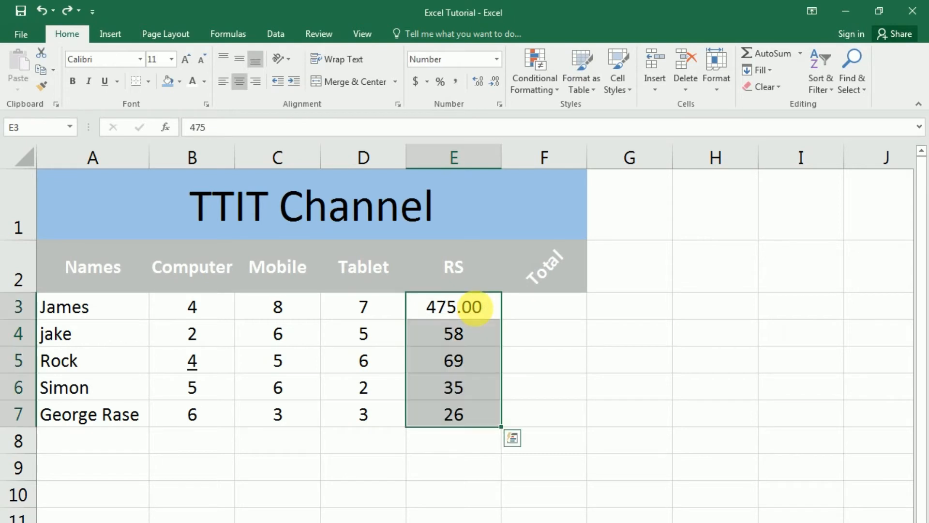
key("ctrl+z")
key("ctrl+z")
key("ctrl+z")
key("ctrl+z")
key("ctrl+z")
key("ctrl+z")
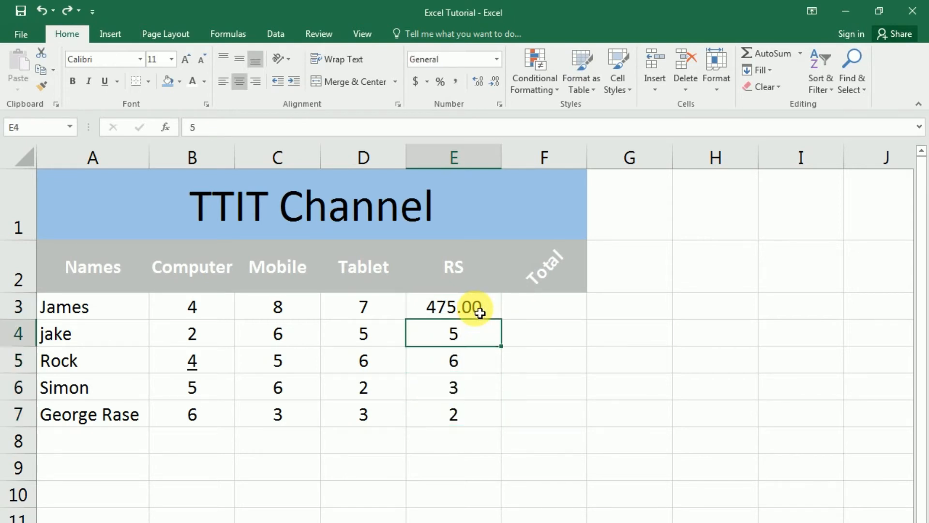
- Enter 5 in cell E3 and decrease its decimals until it shows as a whole number
left_click(482, 307)
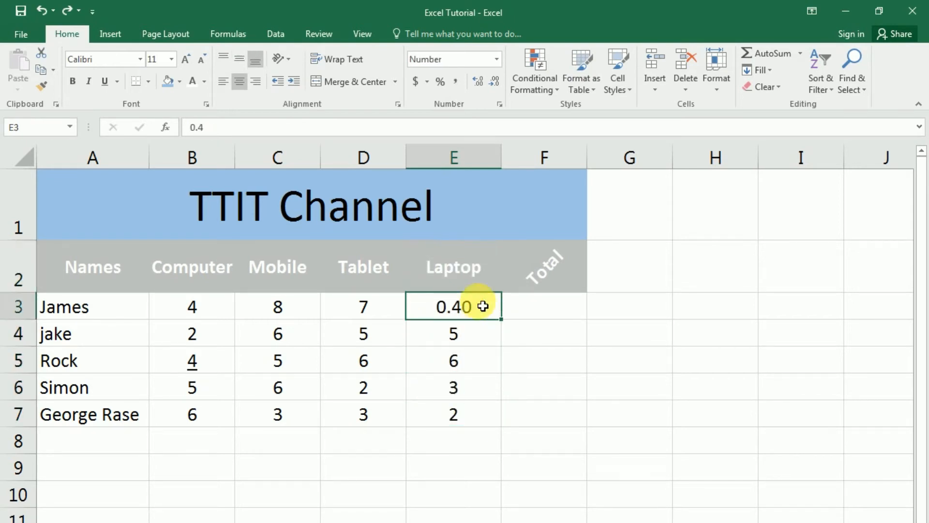
type("5")
key("Return")
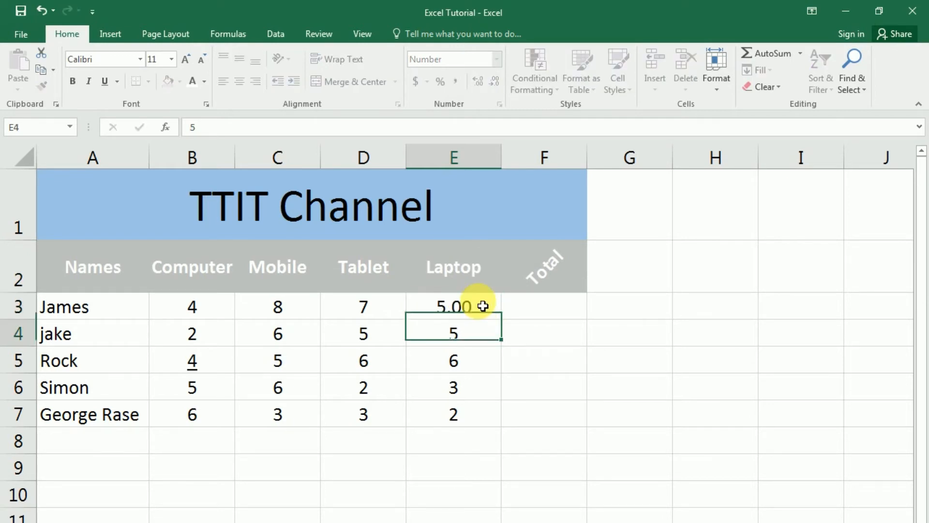
left_click(483, 306)
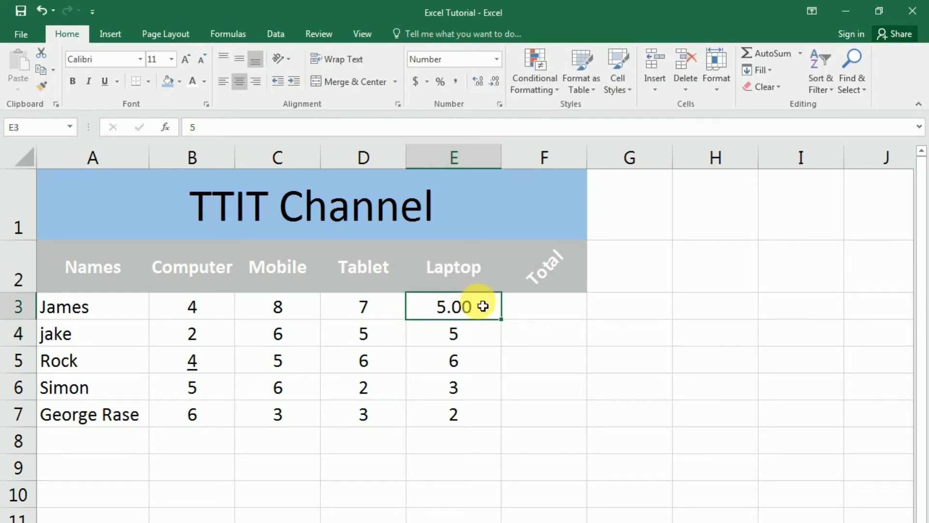
left_click(482, 83)
left_click(495, 83)
left_click(495, 83)
left_click(496, 83)
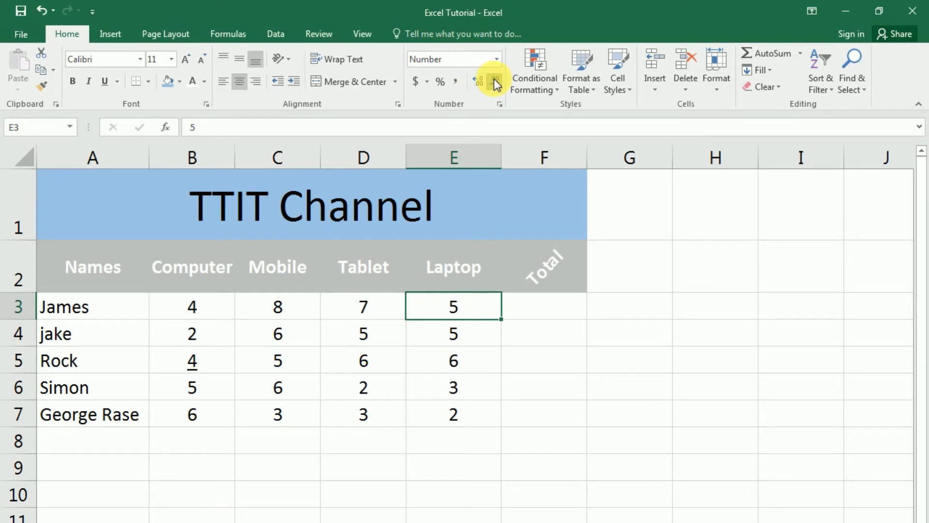
left_click(436, 347)
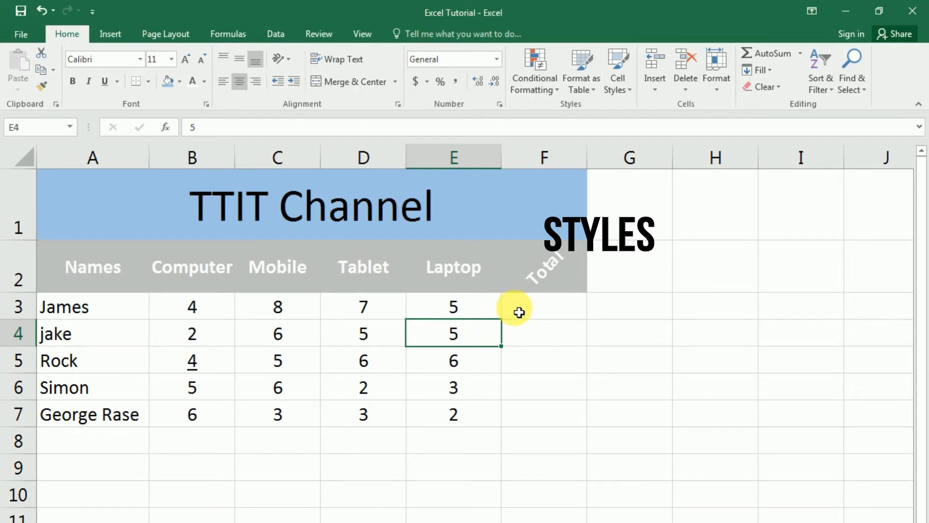
left_click(519, 312)
key("Left")
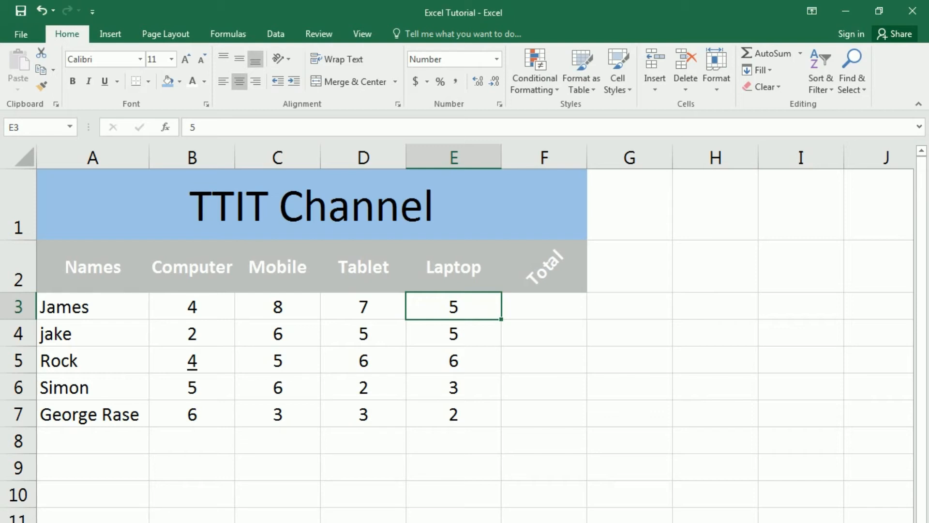
- Try a Greater Than highlight rule on B3:E7 with the thresholds 4, 6 and 4 again, without applying it
left_click_drag(199, 313, 455, 412)
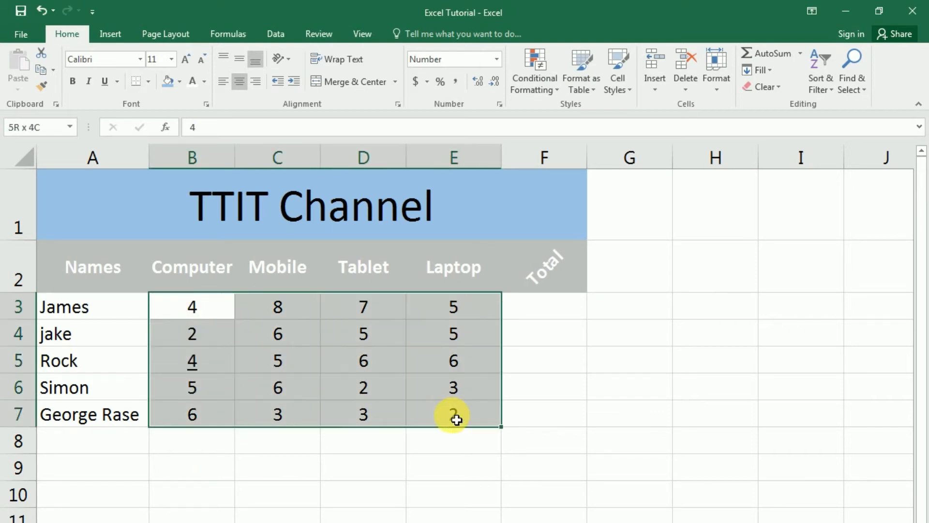
left_click(548, 91)
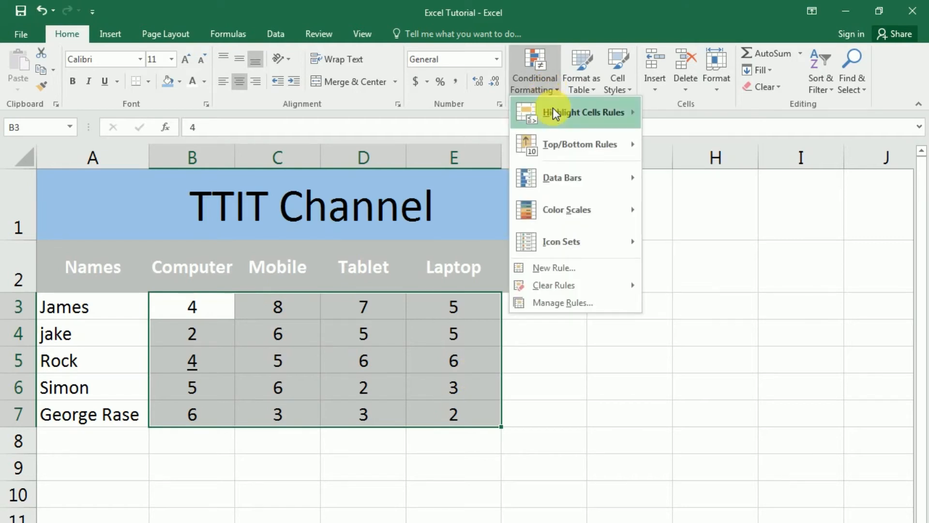
mouse_move(553, 114)
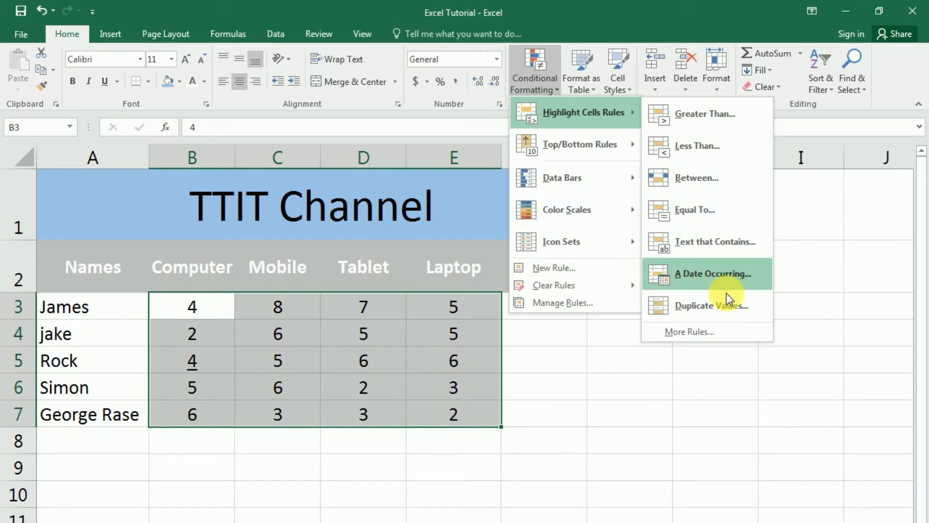
left_click(683, 118)
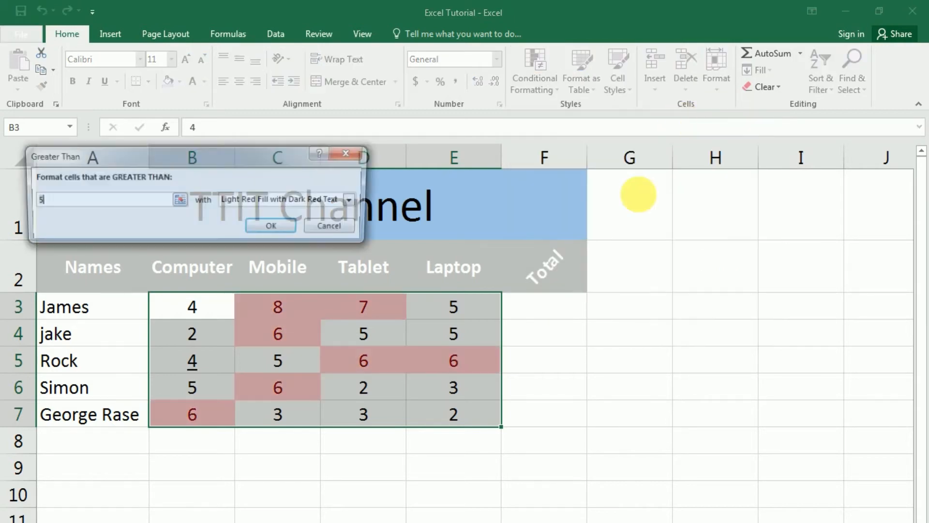
left_click_drag(277, 160, 766, 235)
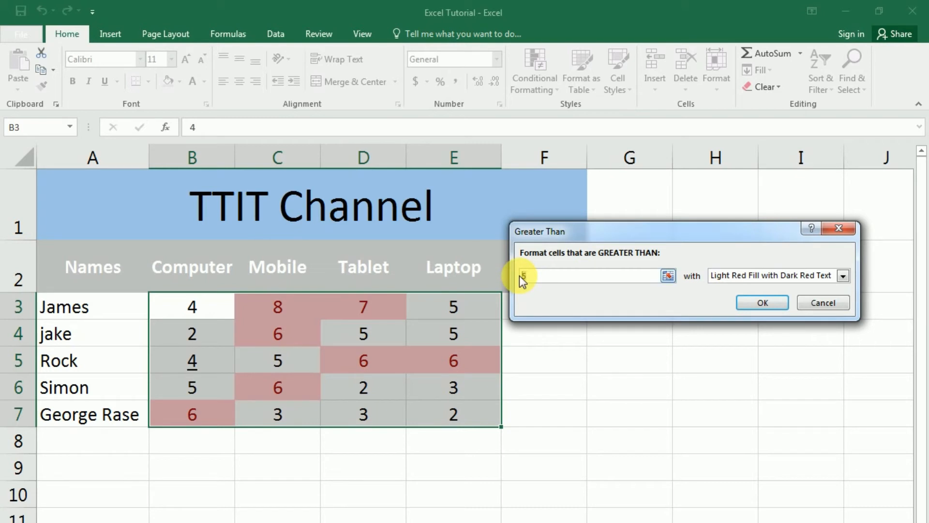
type("4")
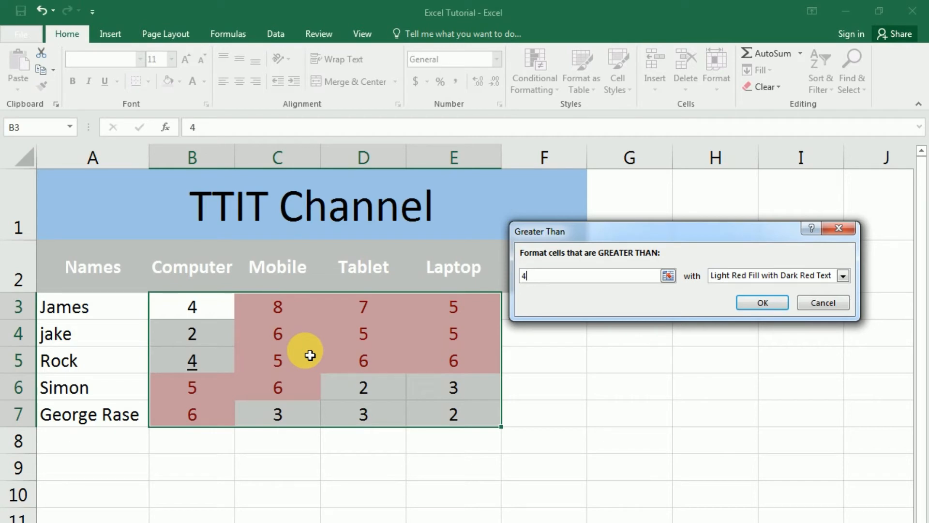
key("BackSpace")
type("6")
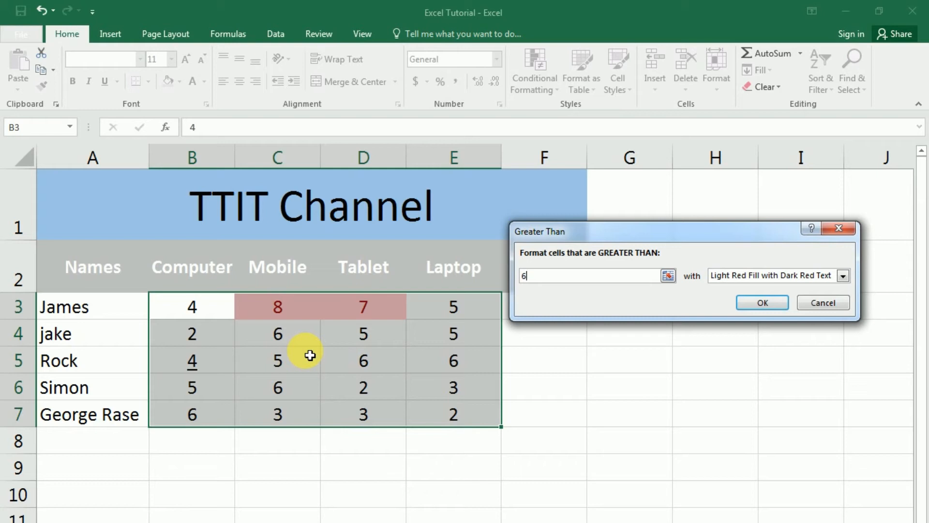
key("BackSpace")
type("4")
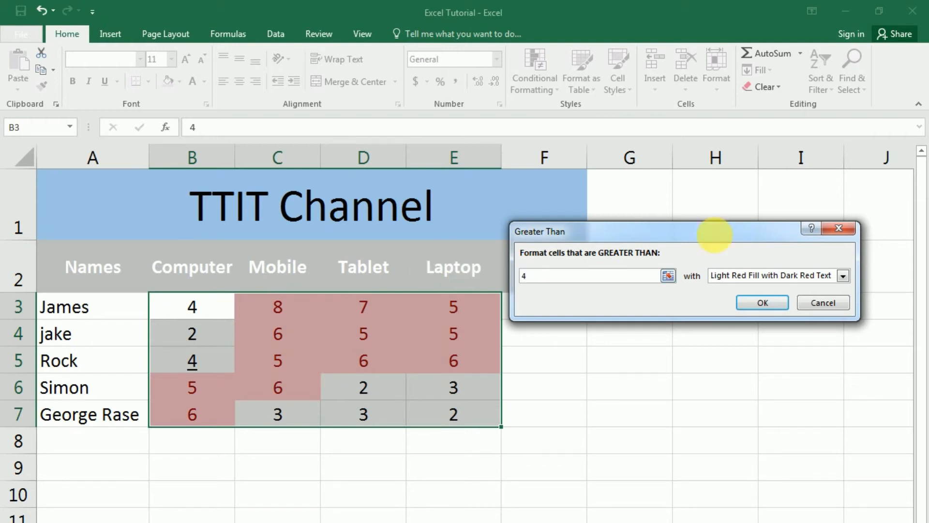
left_click(828, 229)
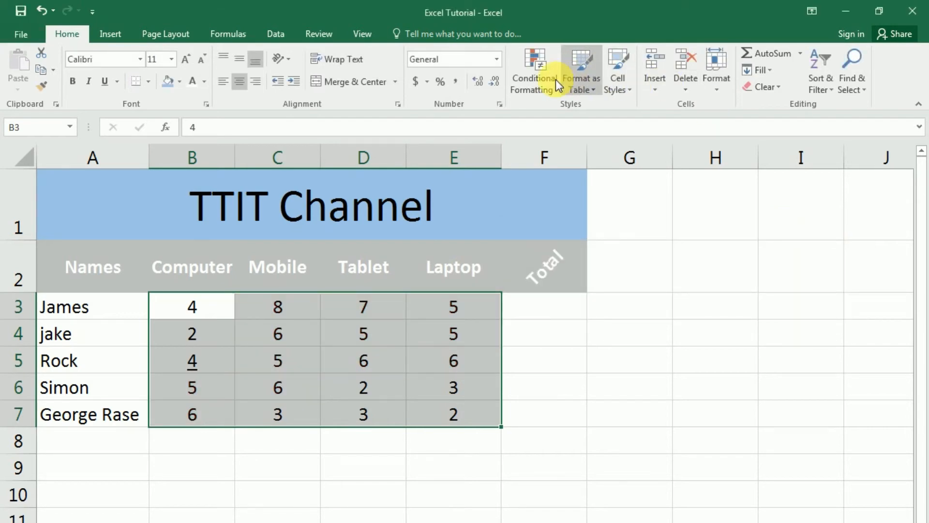
- Try a Between highlight rule on B3:E7 with lower limit 4 and upper limits 5 and 7, without applying it
left_click(542, 76)
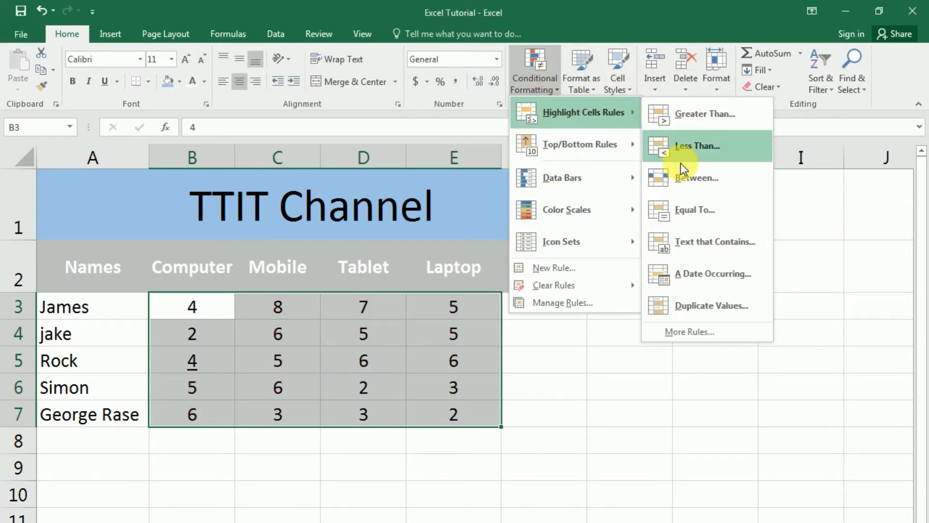
left_click(683, 185)
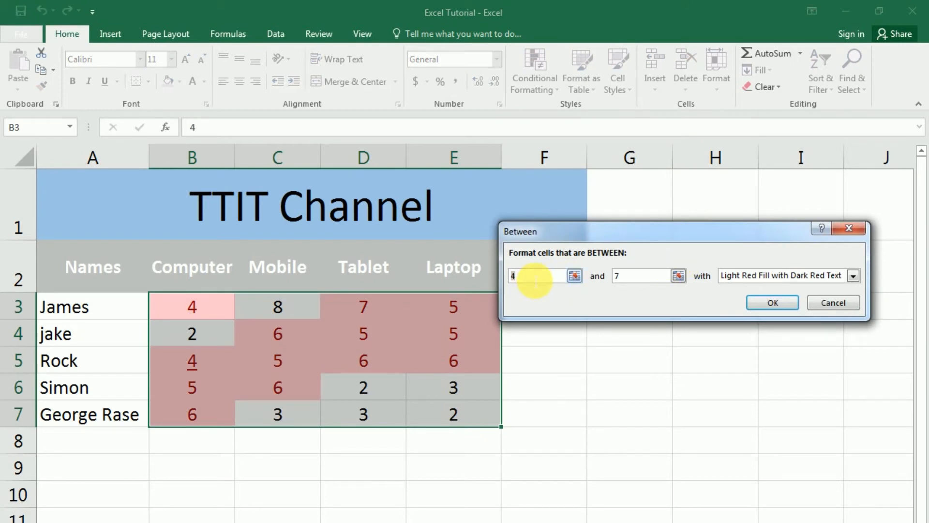
double_click(626, 276)
type("5")
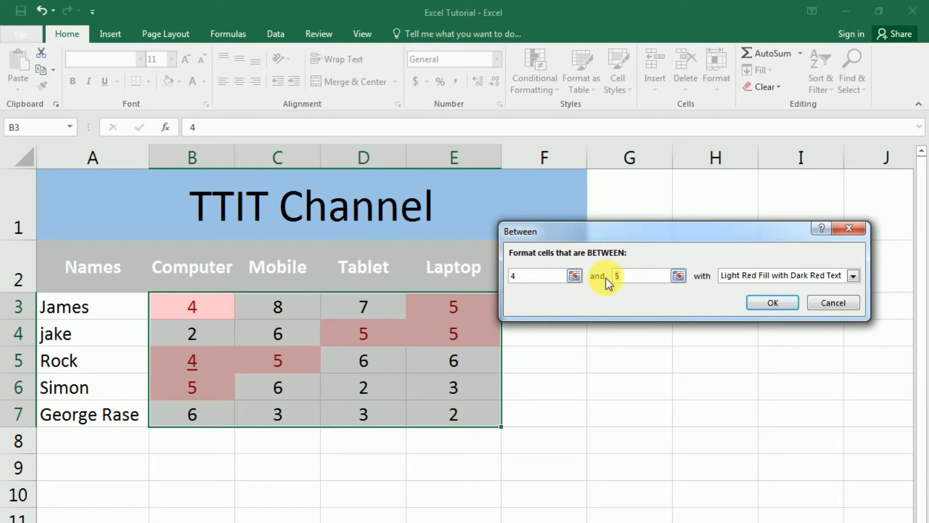
type("7")
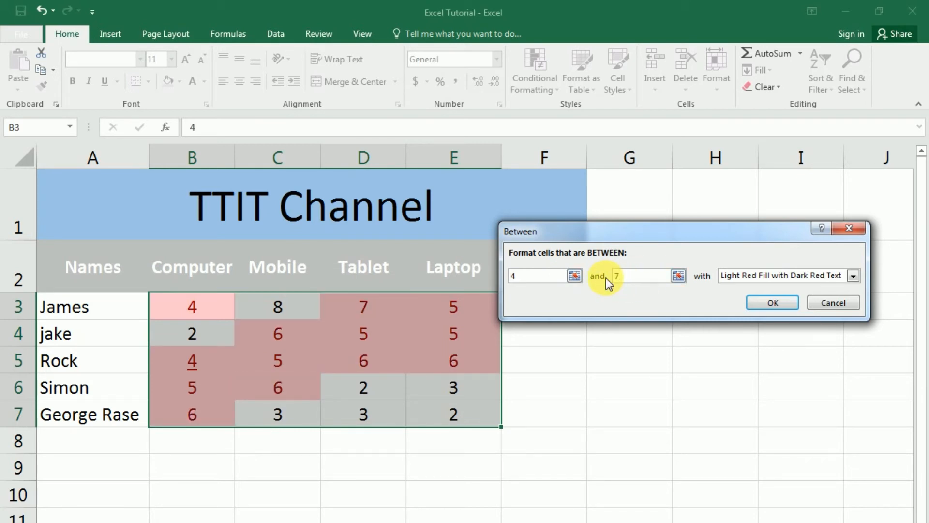
left_click(847, 228)
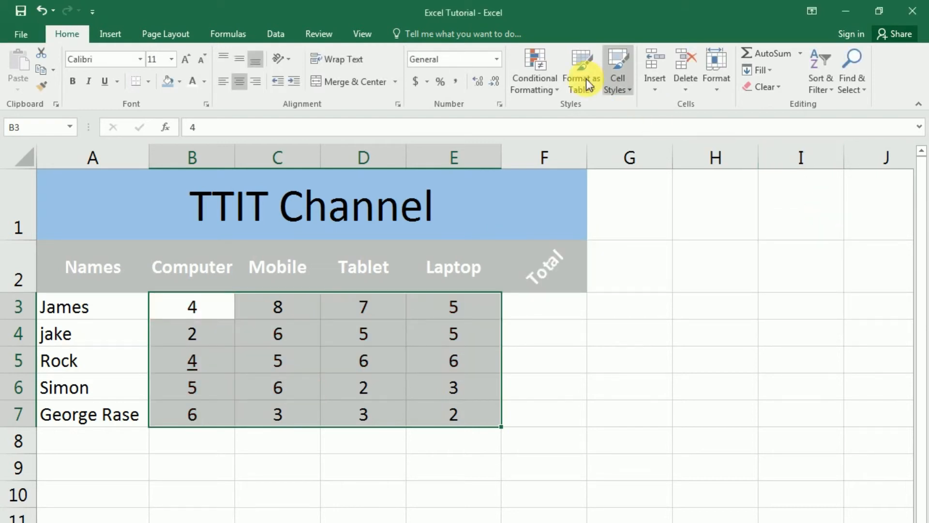
- Try a Duplicate Values highlight rule on B3:E7, switching it to Unique values, without applying it
left_click(537, 83)
mouse_move(624, 130)
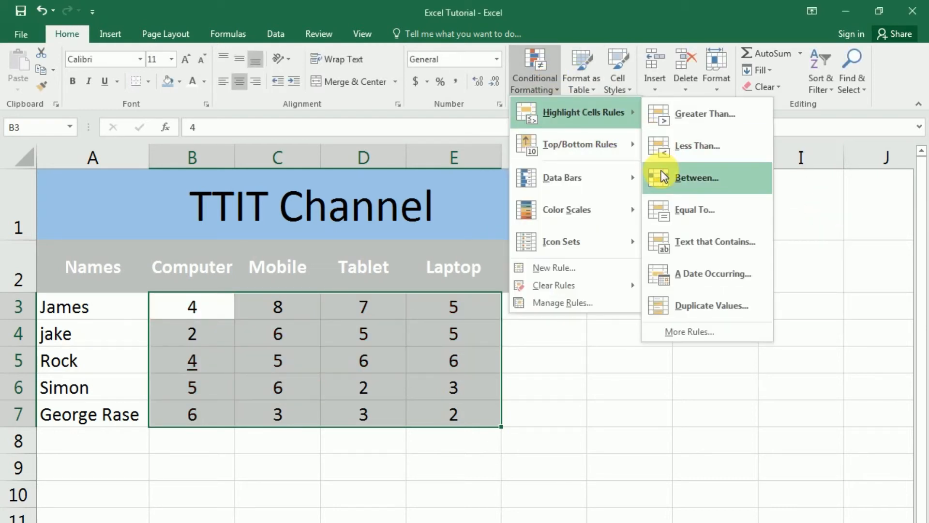
left_click(700, 302)
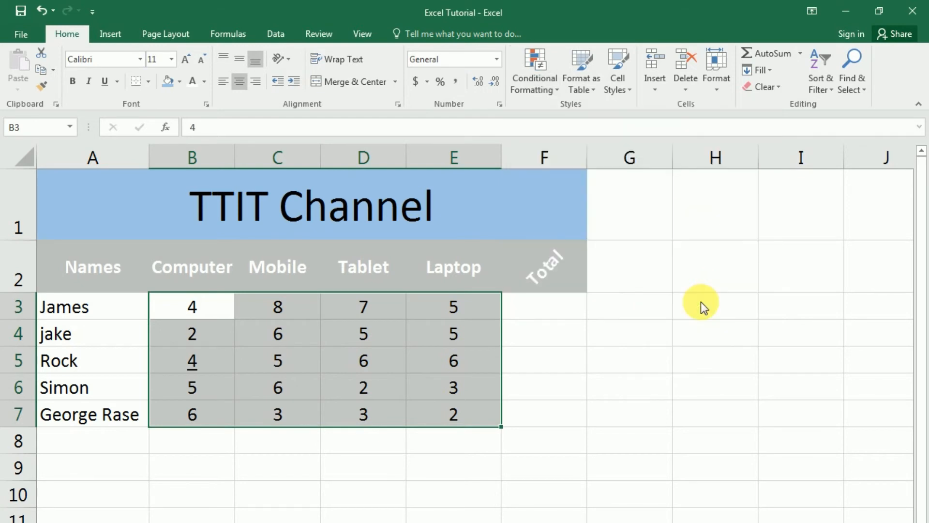
left_click(606, 259)
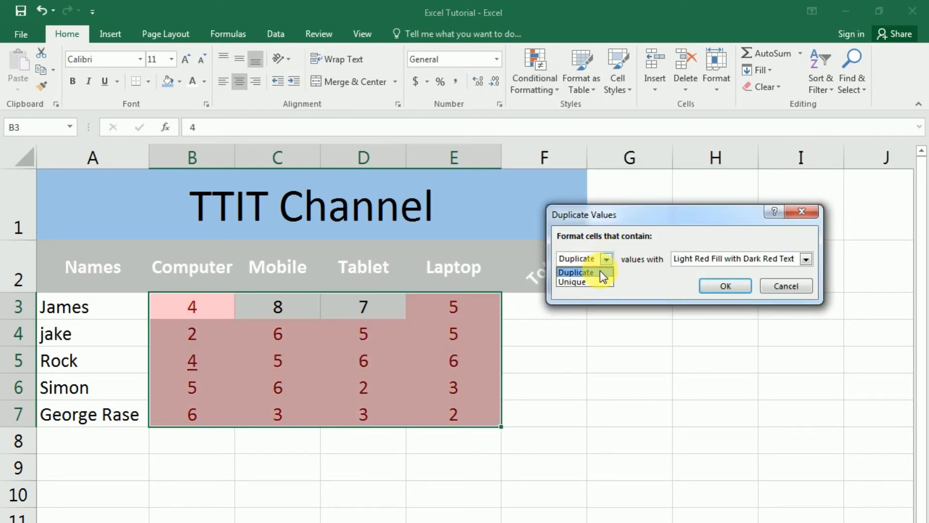
left_click(601, 281)
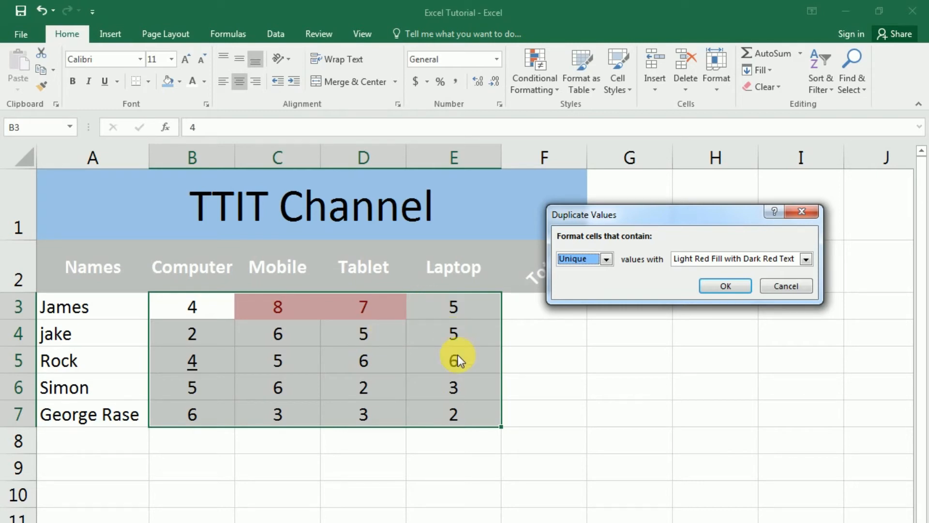
left_click(801, 288)
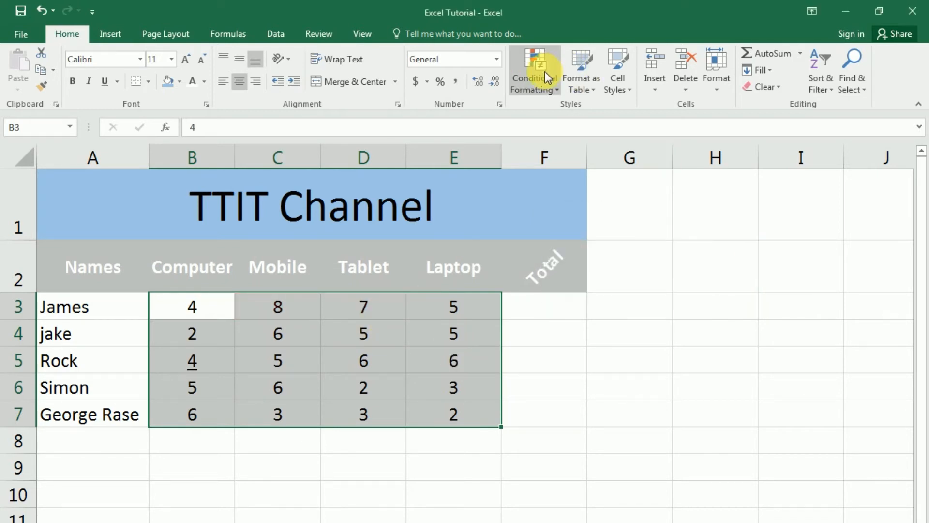
- Format the top 3 items of the Tablet values in D3:D7 with Light Red Fill with Dark Red Text
left_click(545, 86)
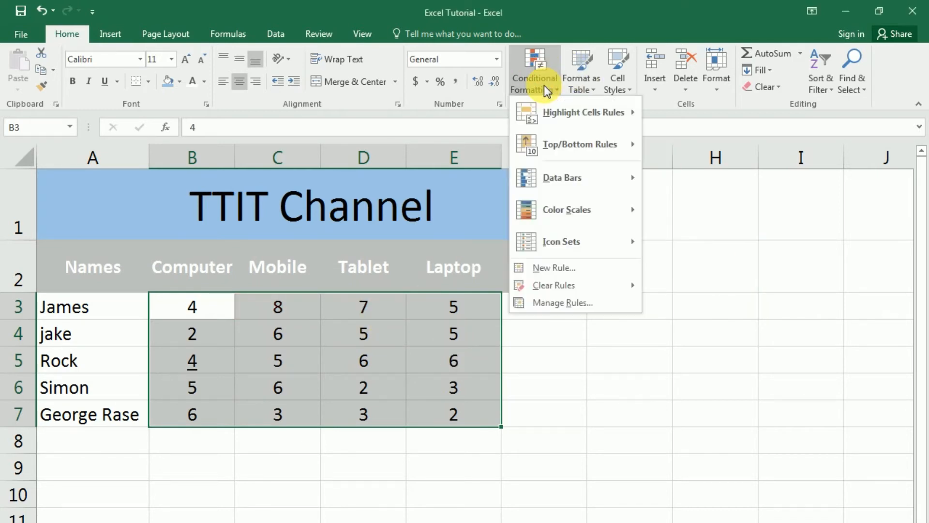
left_click(358, 314)
left_click_drag(358, 314, 359, 414)
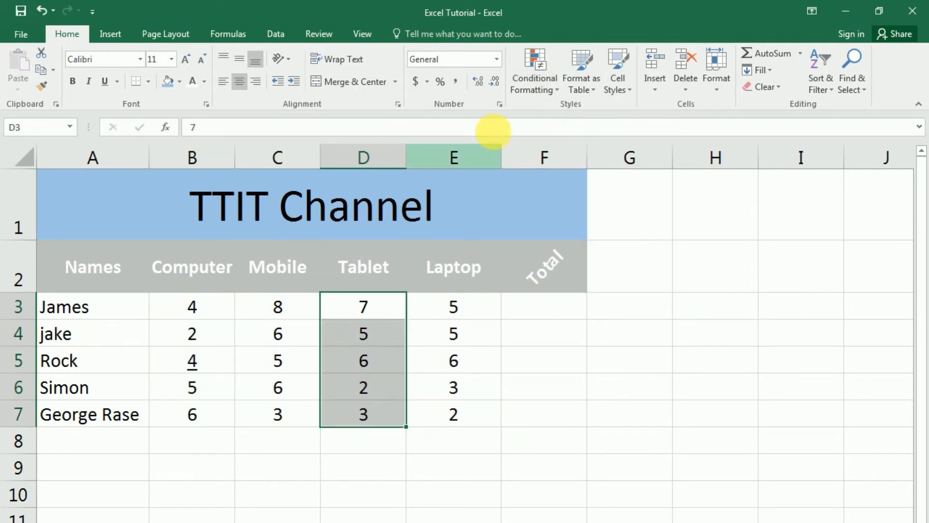
left_click(528, 95)
mouse_move(557, 148)
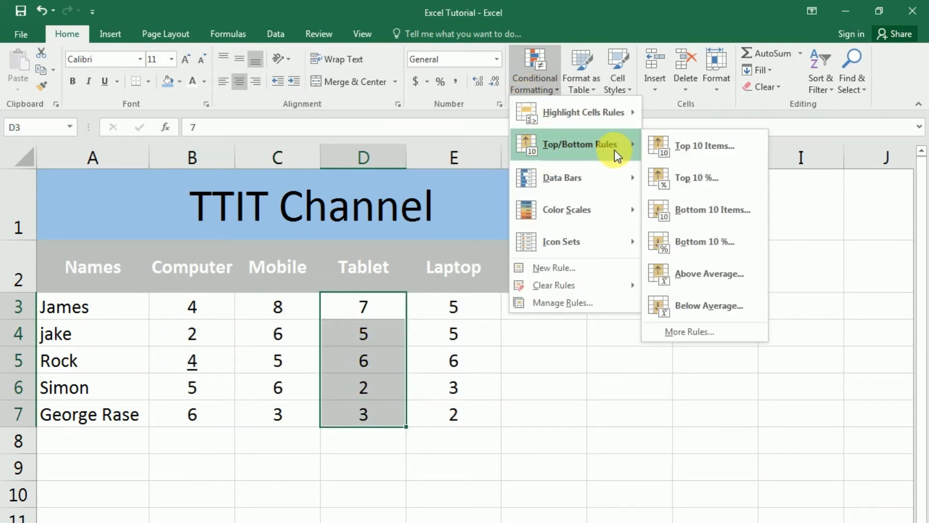
left_click(696, 153)
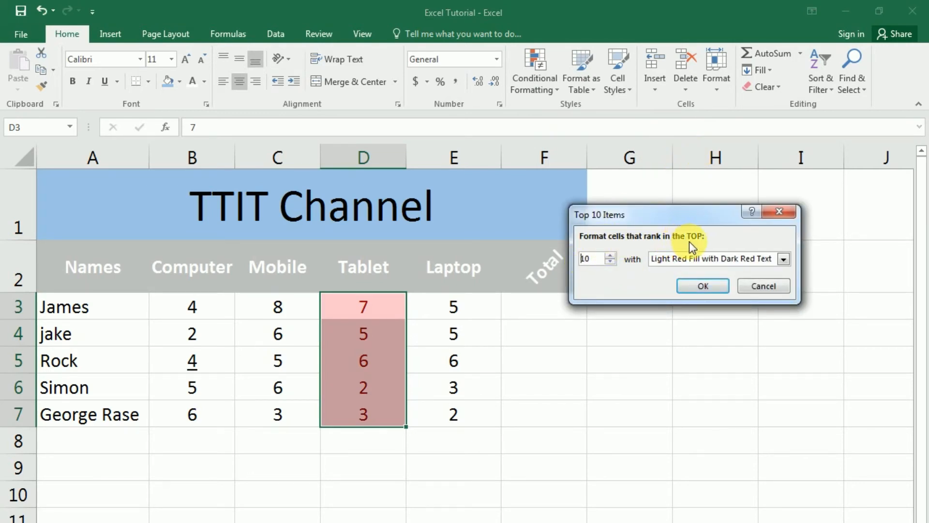
left_click_drag(594, 258, 574, 271)
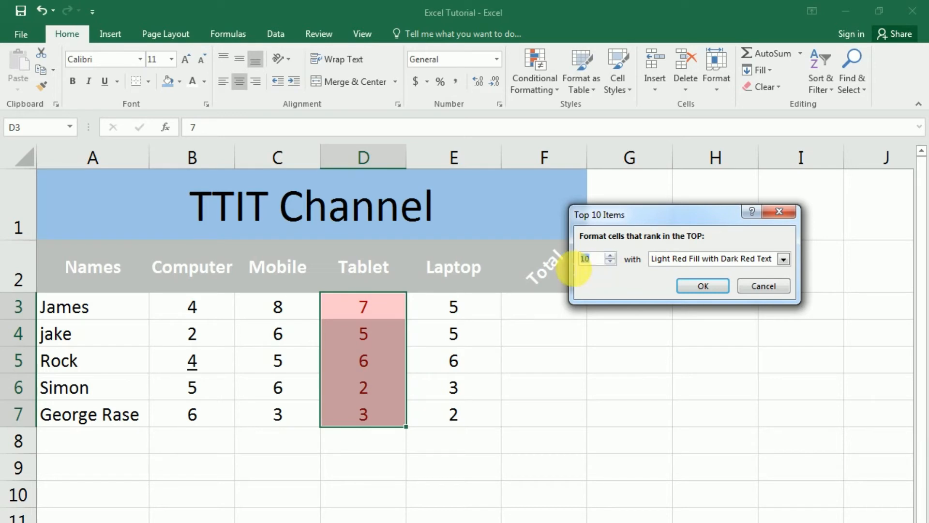
type("3")
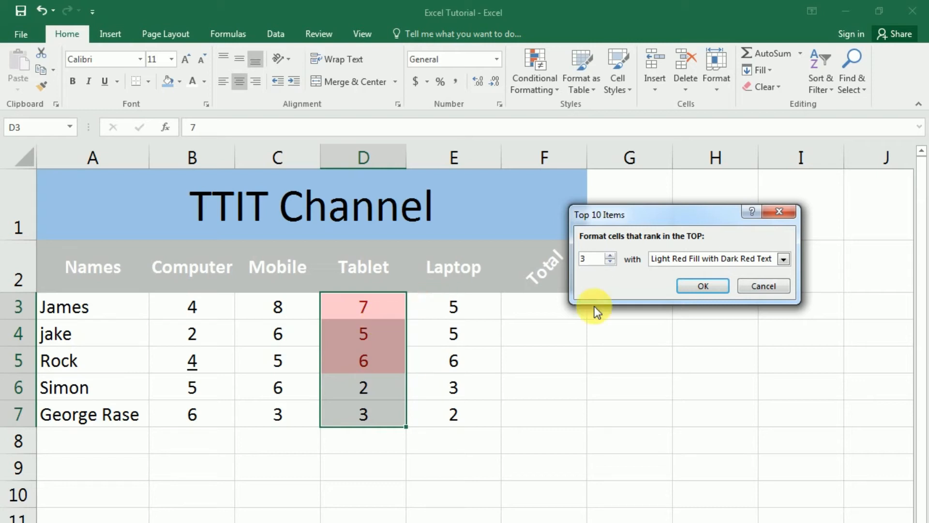
left_click(705, 284)
- Check the highlighted Tablet cells D3 to D5, and undo the top 3 rule
left_click(392, 309)
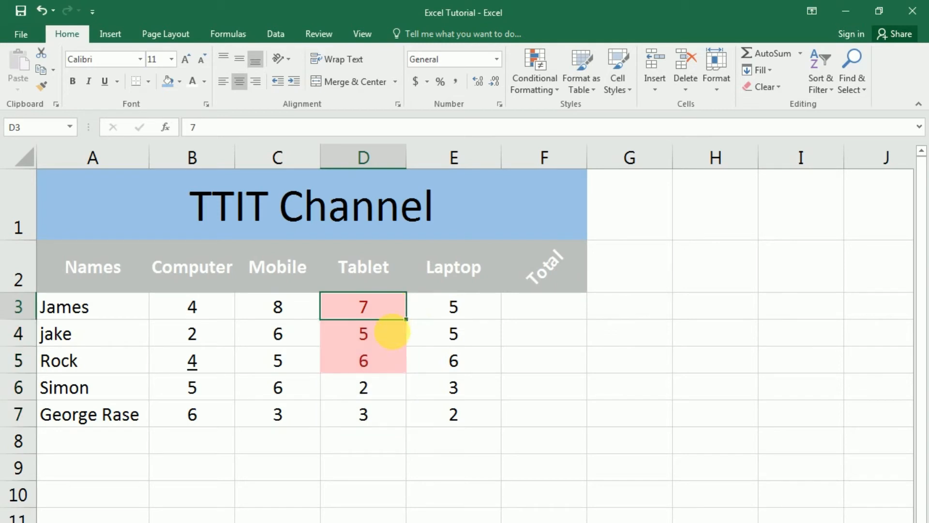
left_click(390, 335)
left_click_drag(393, 372, 388, 326)
left_click(395, 352)
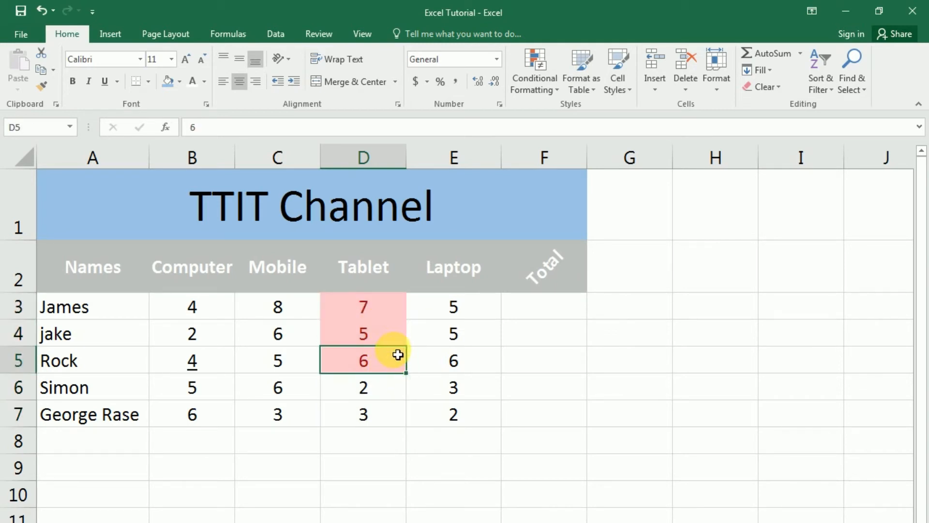
left_click(394, 326)
left_click(392, 314)
left_click(390, 330)
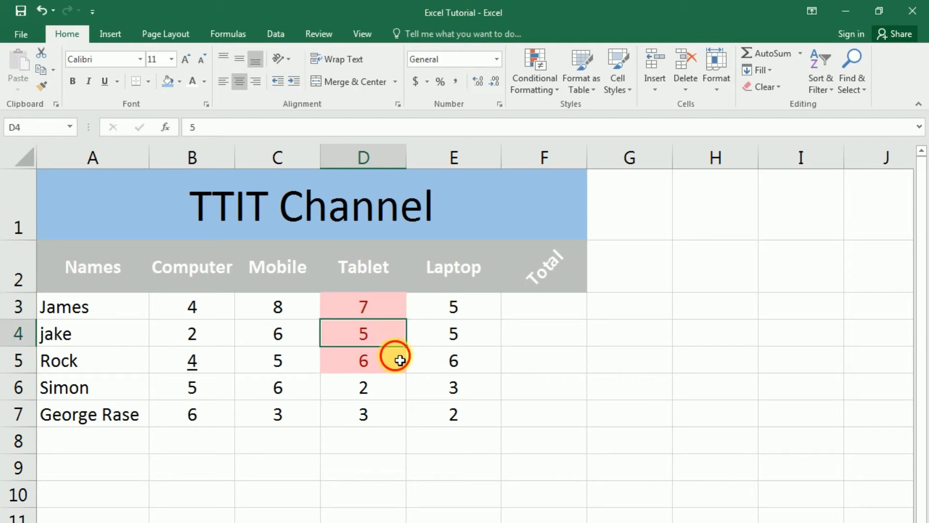
left_click(395, 355)
left_click(393, 339)
left_click(388, 310)
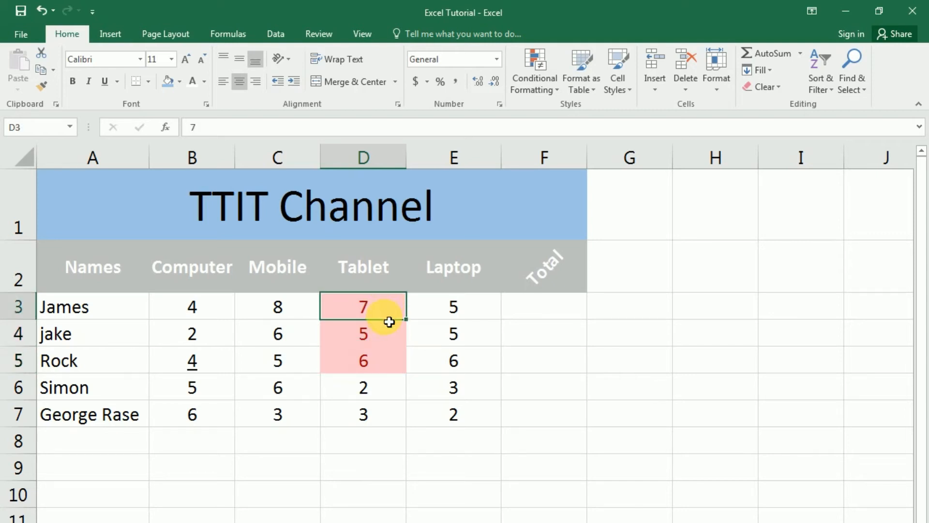
key("ctrl+z")
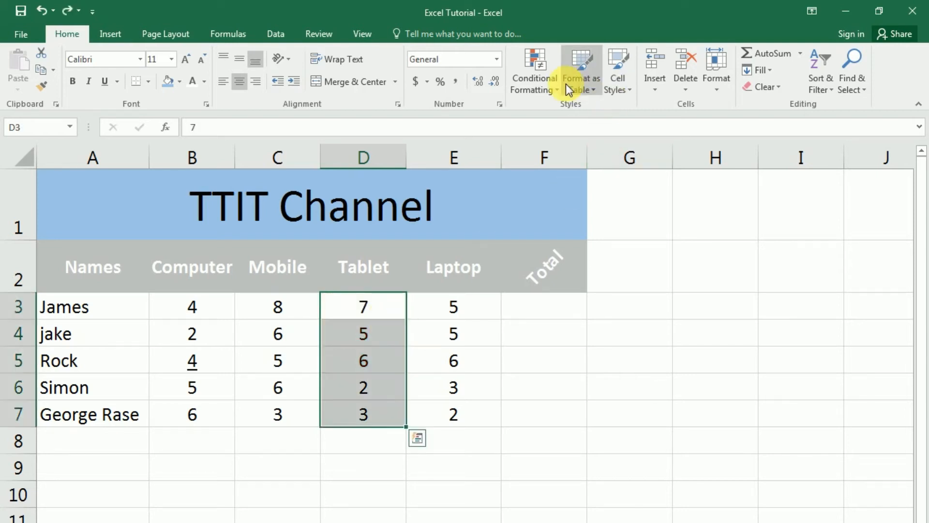
- Try a Below Average rule with Light Red Fill with Dark Red Text on D3:D7, and undo it
left_click(532, 83)
mouse_move(602, 152)
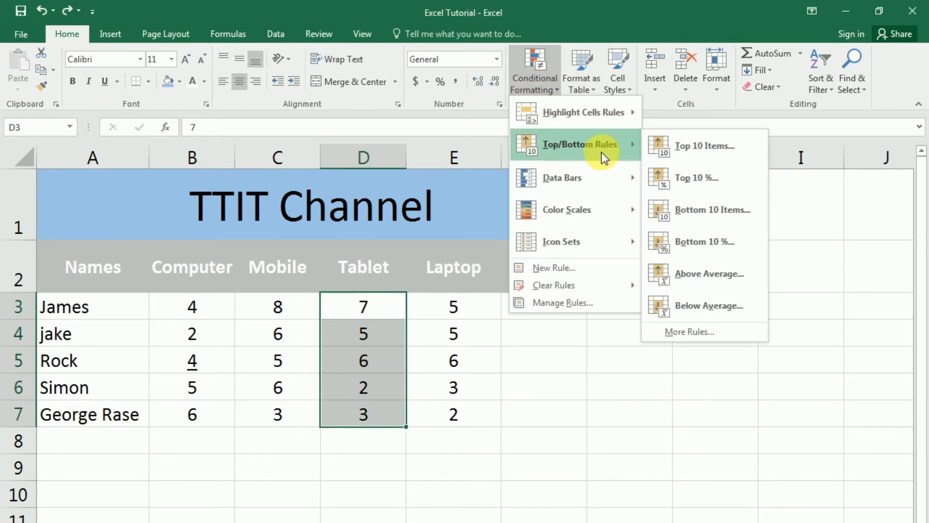
left_click(689, 307)
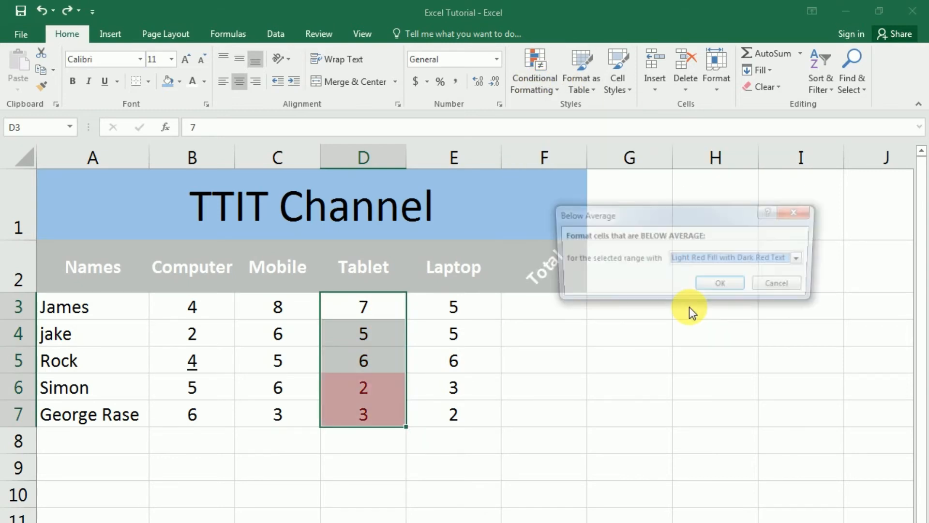
left_click(713, 282)
left_click(535, 90)
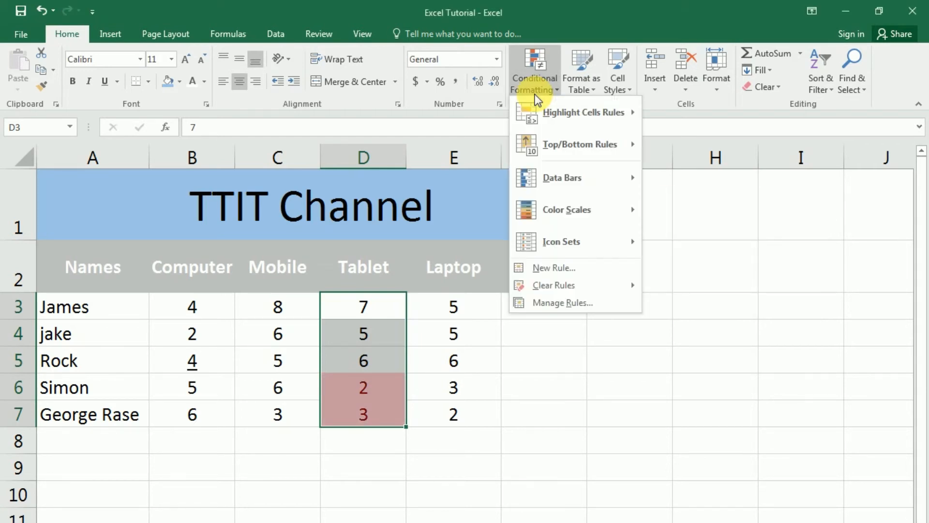
left_click(518, 389)
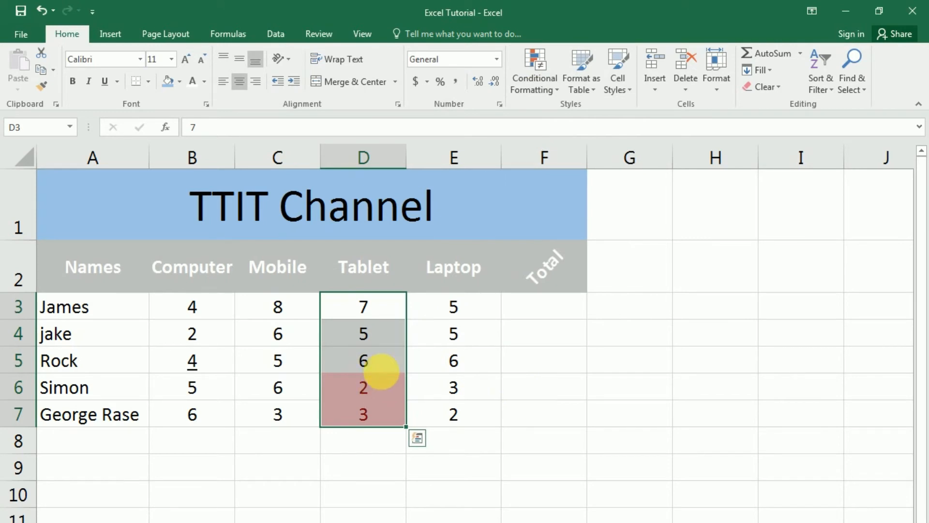
key("ctrl+z")
- Apply the directional icon set with three coloured arrows to the Tablet values in D3:D7
left_click(544, 86)
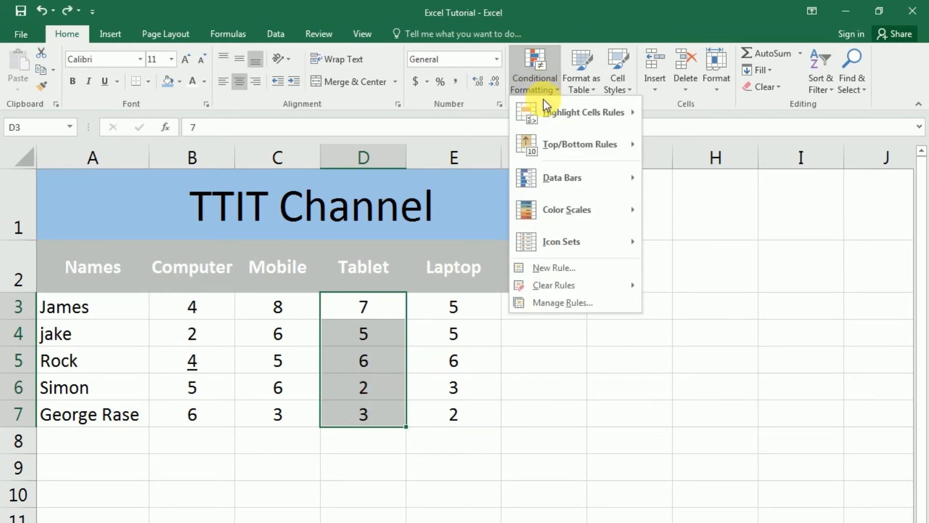
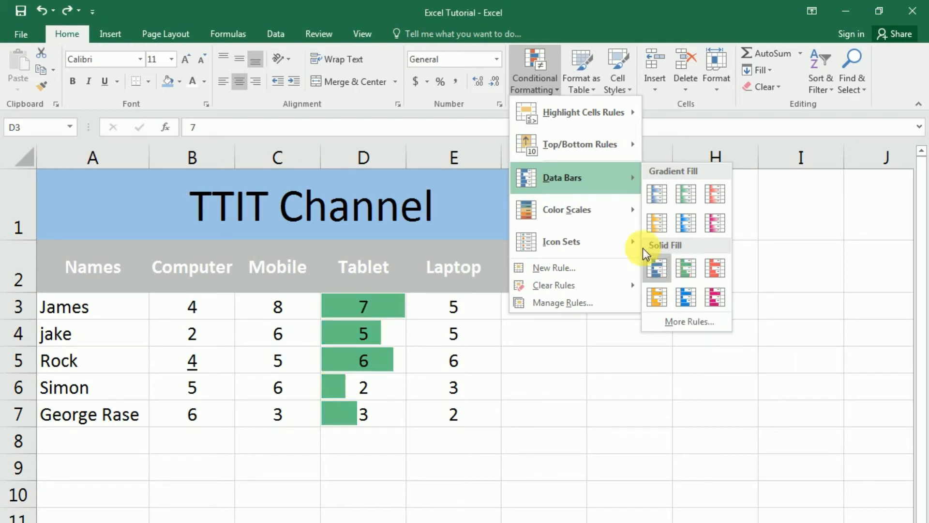
mouse_move(611, 213)
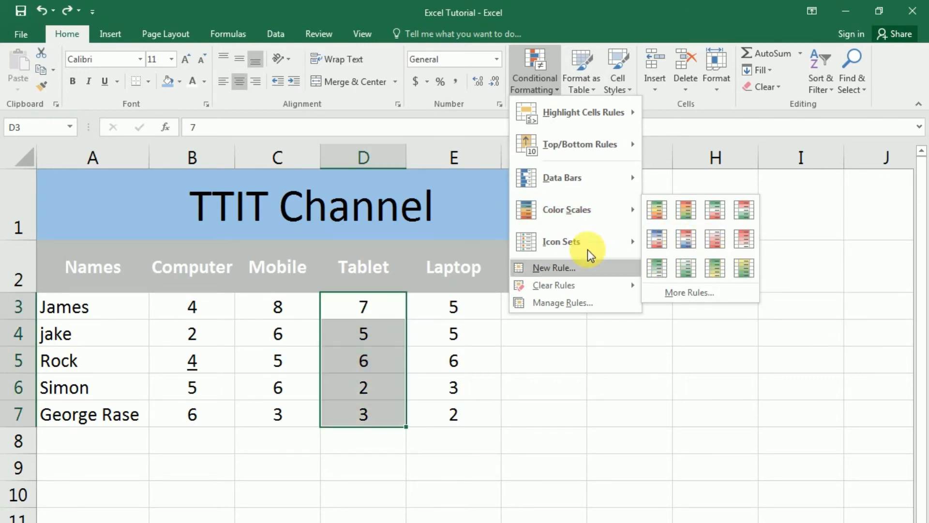
mouse_move(599, 249)
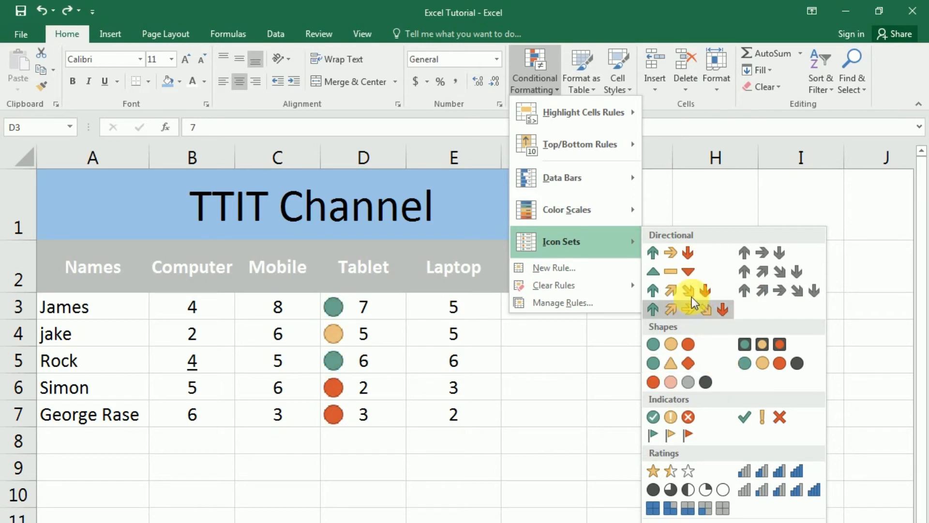
left_click(685, 257)
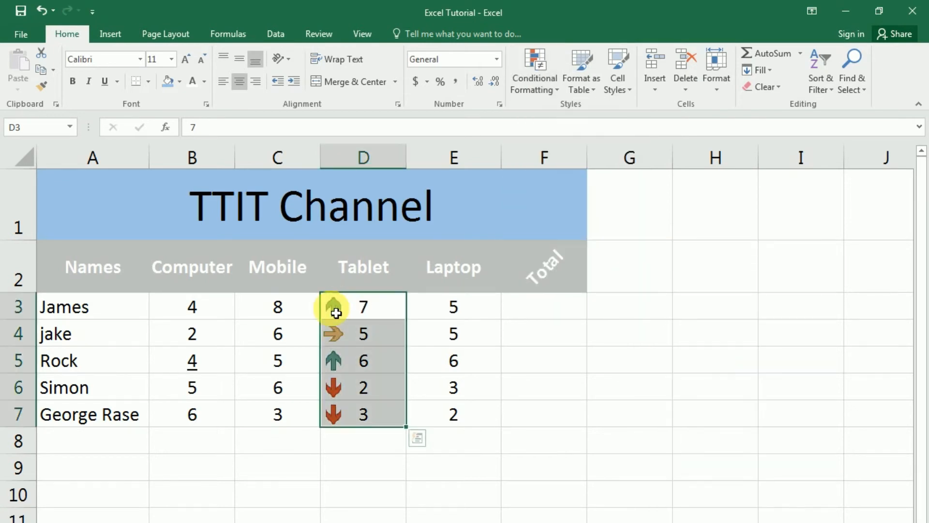
- Examine which arrow icon stands beside each Tablet value from D3 to D7
left_click(119, 318)
left_click(337, 306)
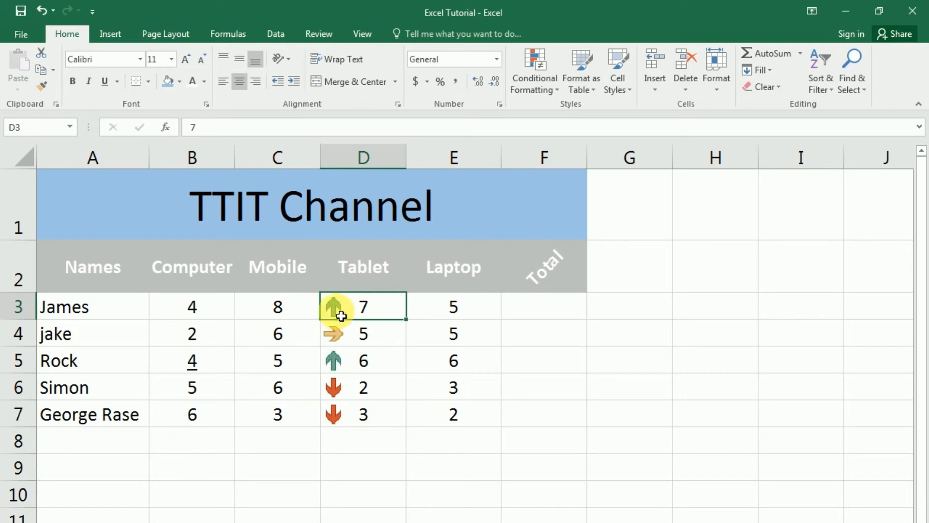
left_click(342, 357)
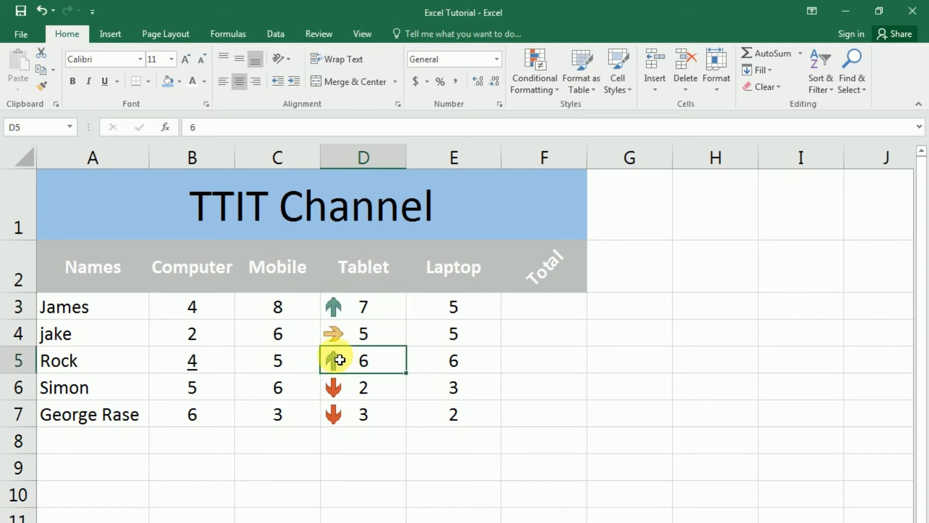
left_click(342, 344)
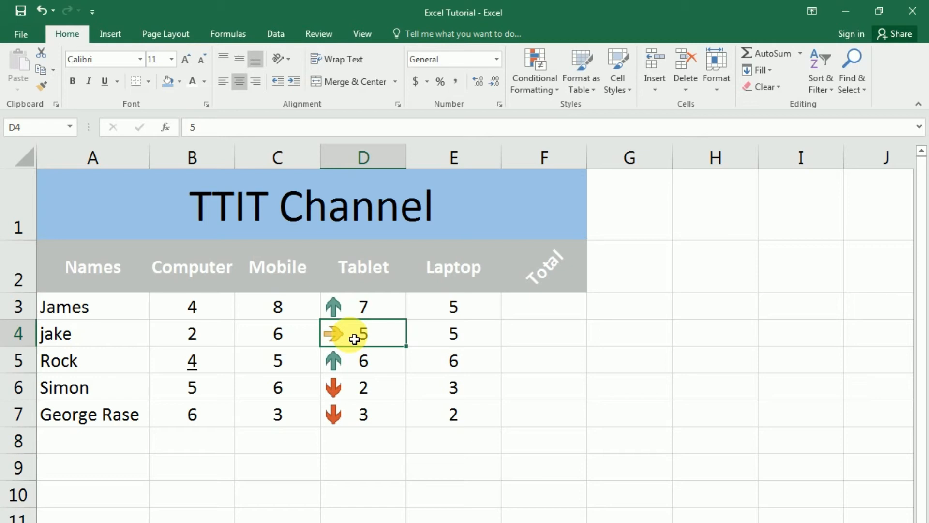
left_click(344, 390)
left_click(353, 421)
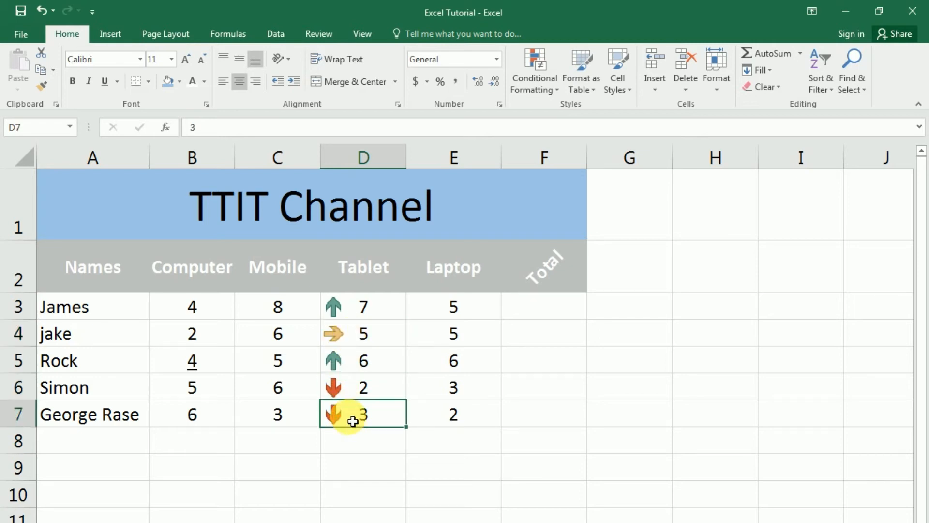
left_click(346, 390)
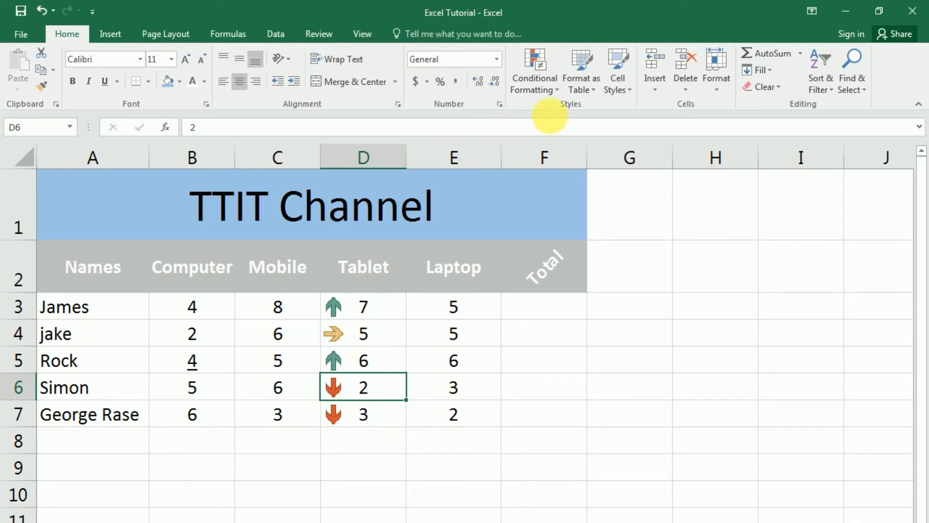
left_click(111, 273)
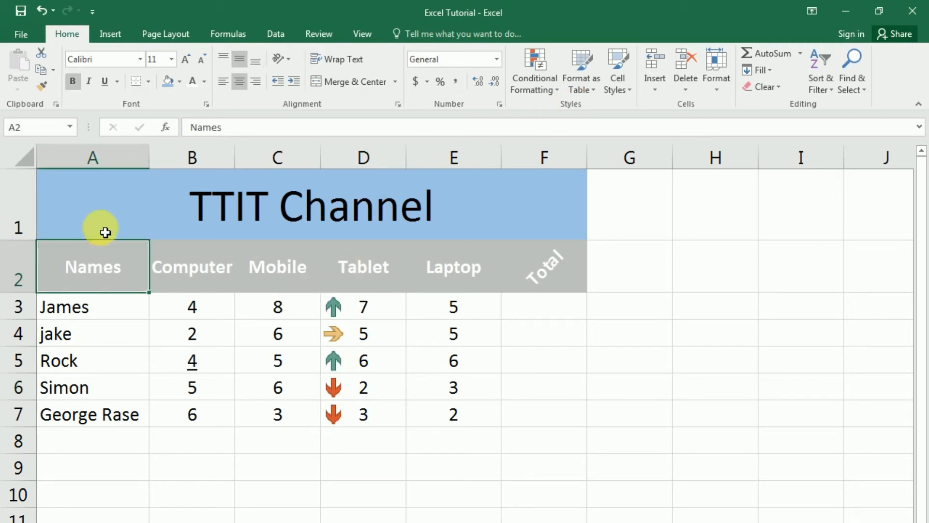
left_click_drag(105, 216, 421, 363)
left_click(526, 416)
left_click_drag(121, 227, 347, 408)
left_click(349, 362)
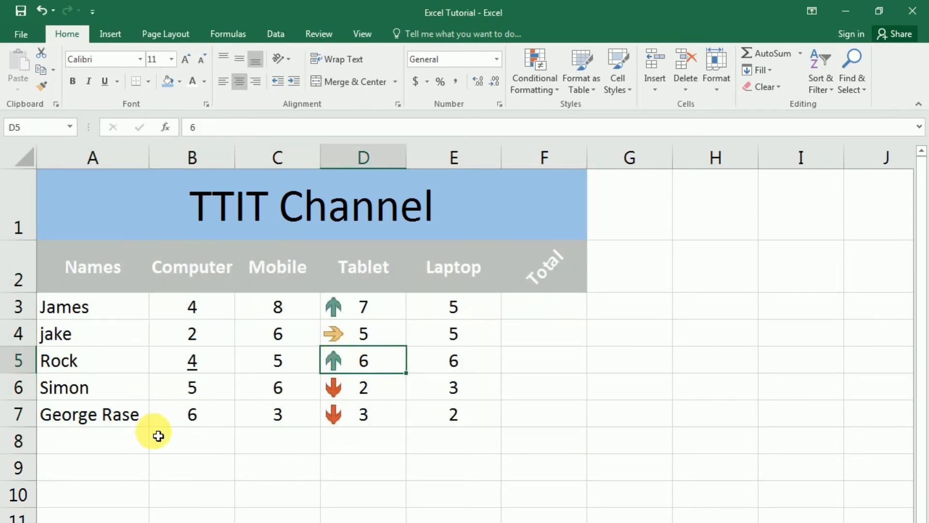
left_click(141, 442)
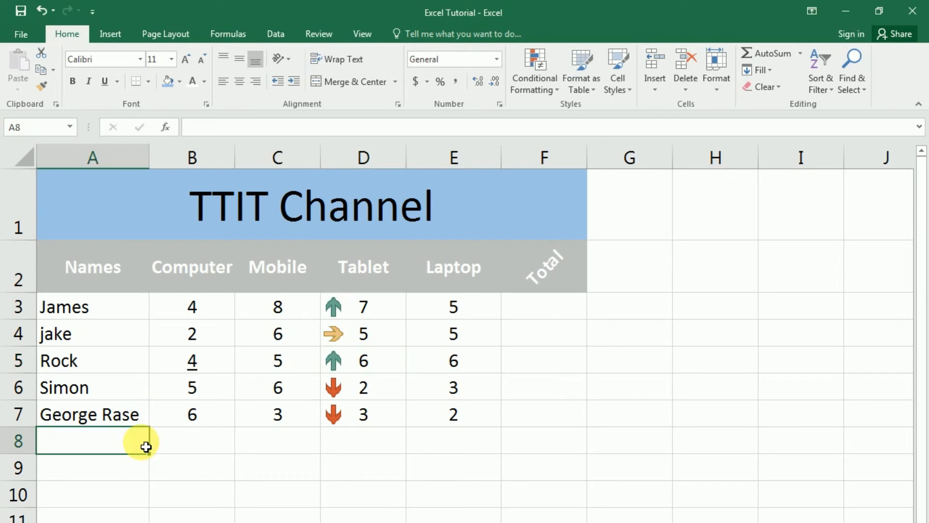
left_click(124, 269)
left_click(172, 271)
left_click(307, 270)
left_click(365, 270)
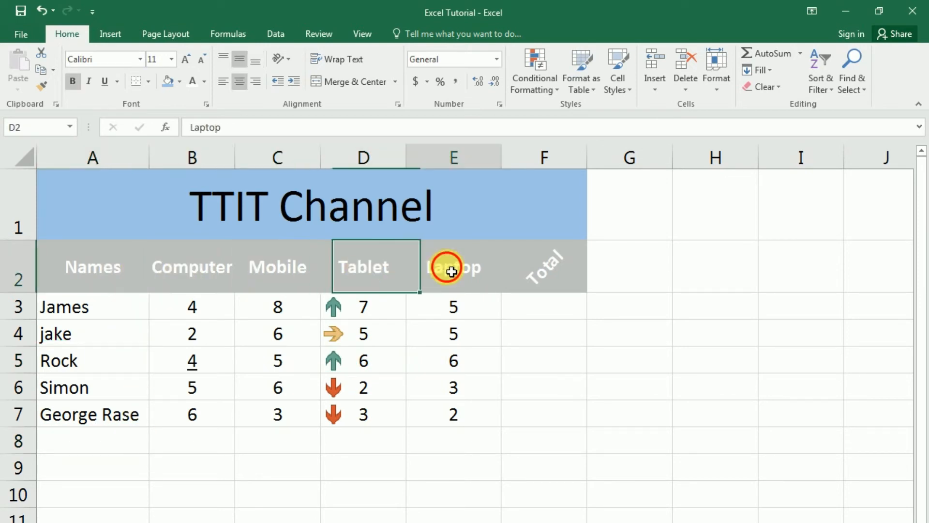
left_click(511, 266)
- Apply All Borders to the whole sales table, including the title, in A1:F7
left_click_drag(97, 206, 281, 411)
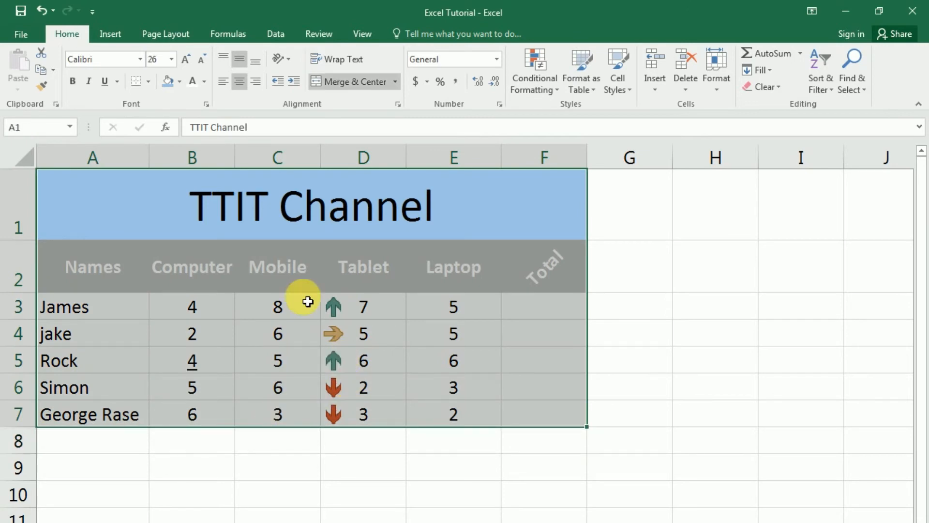
left_click(150, 82)
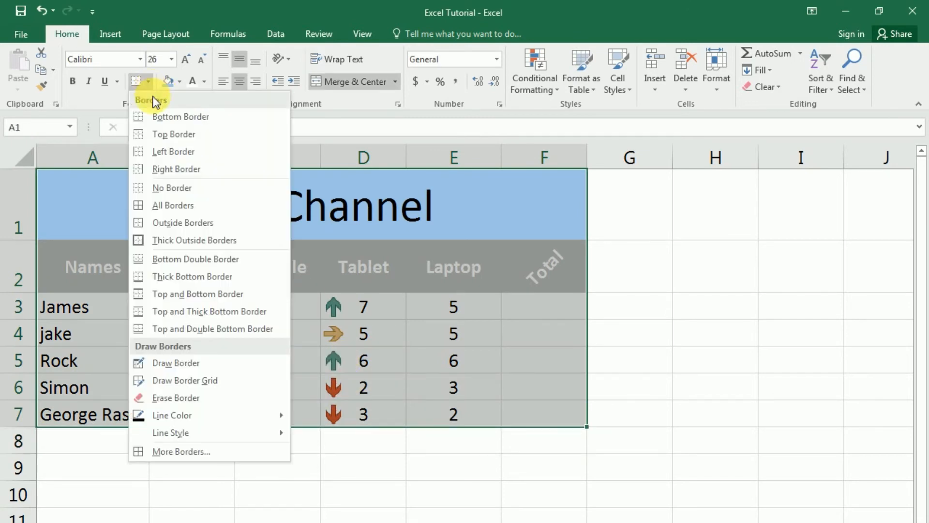
left_click(177, 204)
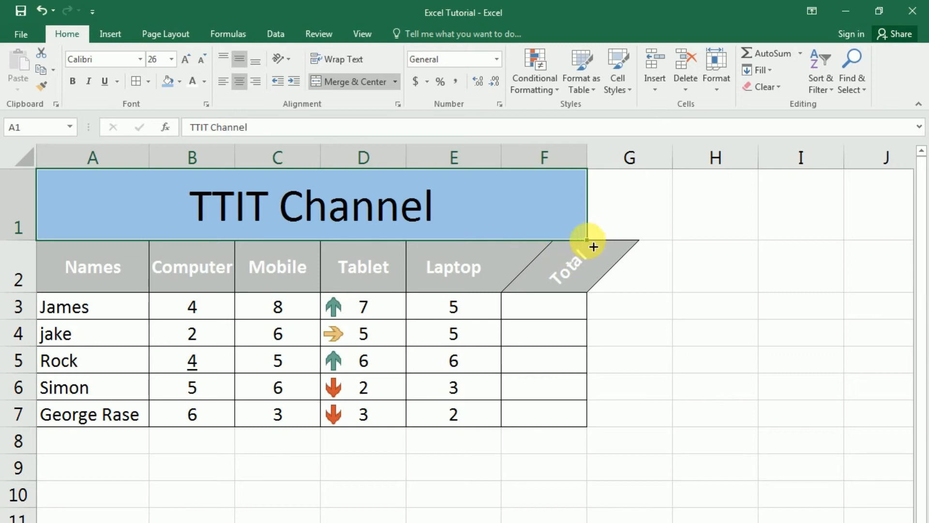
- Straighten the slanted Total header in F2 by setting its text orientation to 0 degrees
left_click(541, 249)
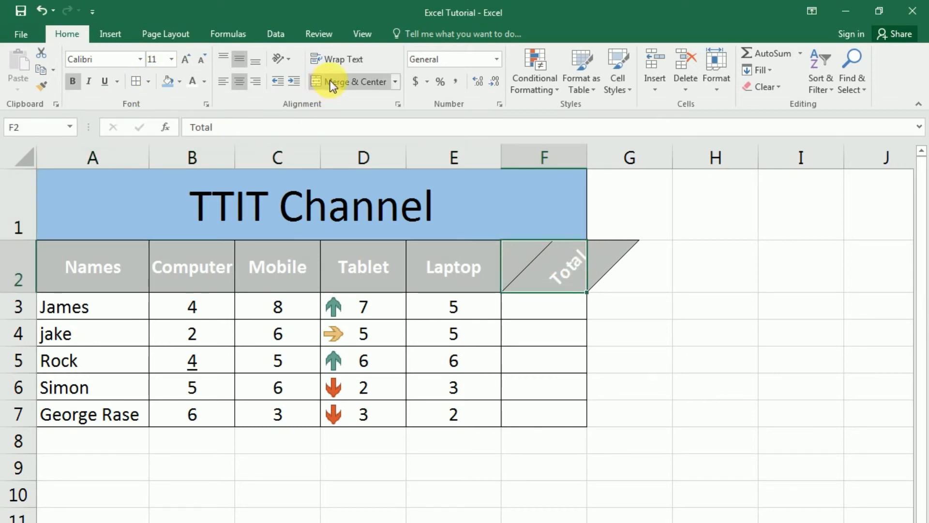
left_click(281, 58)
left_click(309, 95)
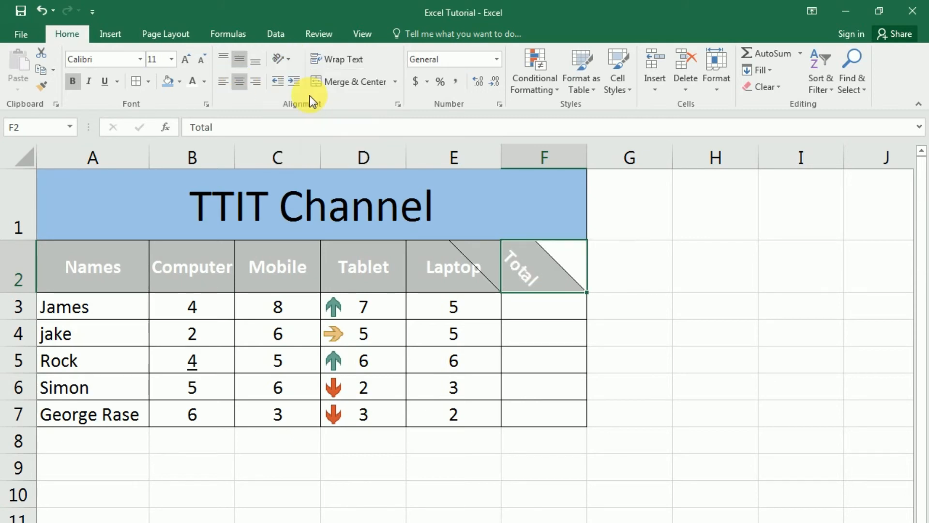
left_click(281, 59)
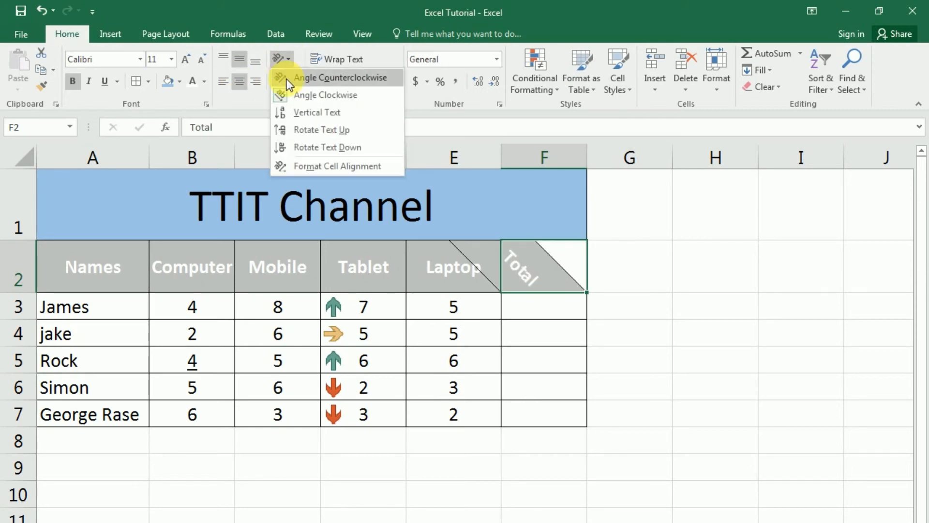
left_click(319, 164)
left_click_drag(839, 213, 845, 185)
left_click(781, 397)
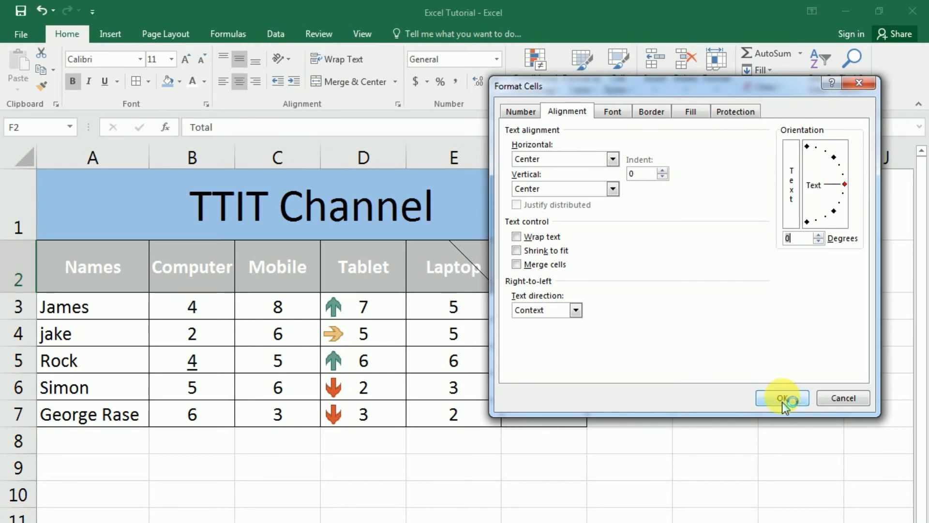
left_click(585, 316)
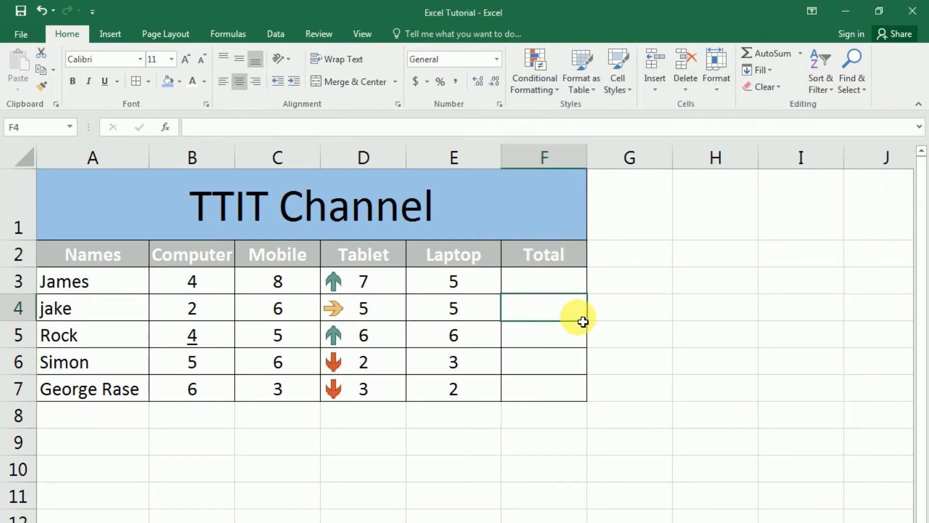
- Undo the last change, and format A2:F7 as a table with headers in the orange style from the first Medium row
left_click(555, 260)
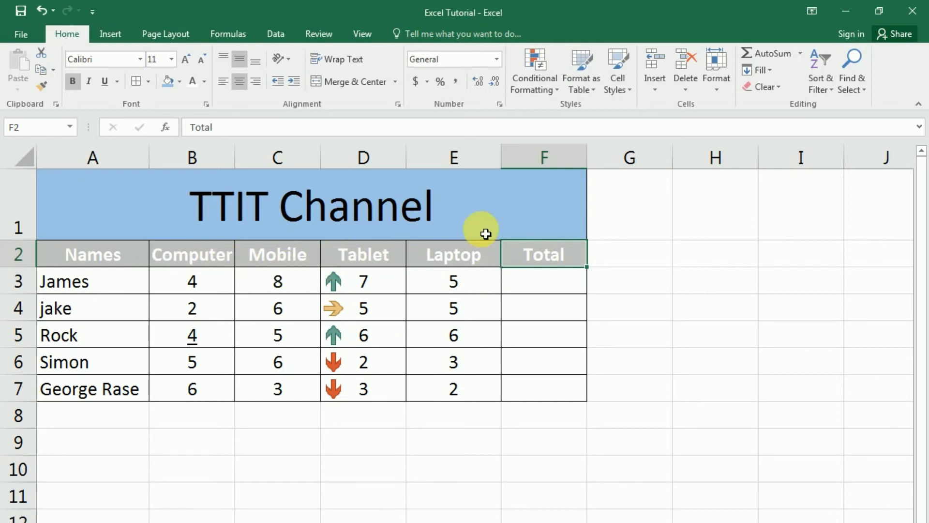
key("ctrl+z")
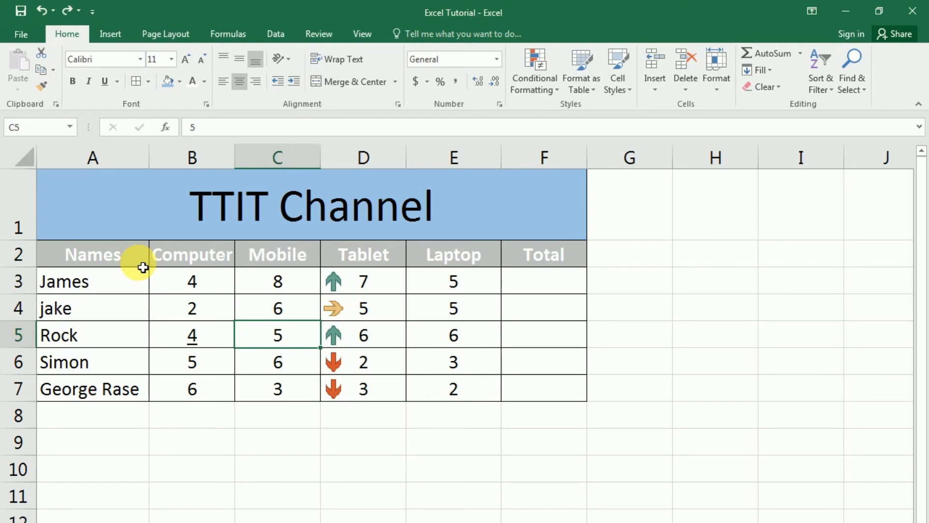
left_click_drag(142, 267, 555, 394)
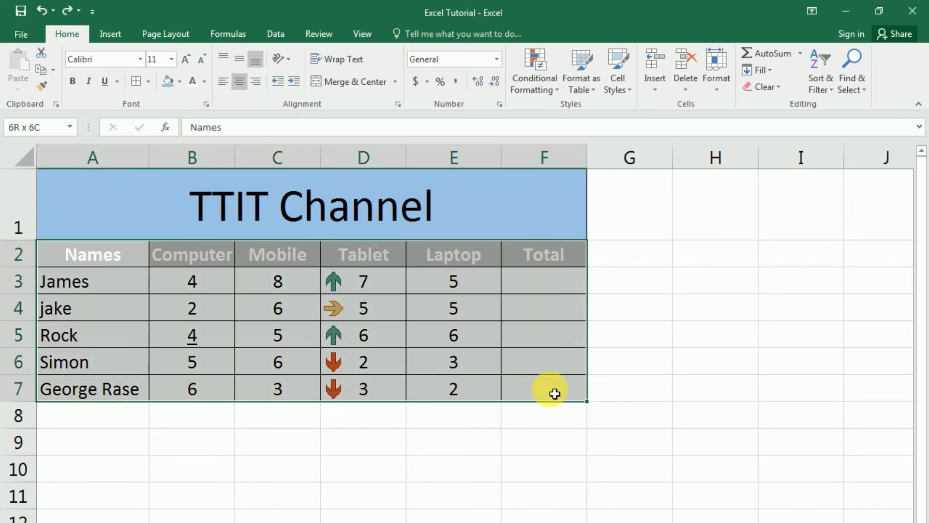
left_click(584, 82)
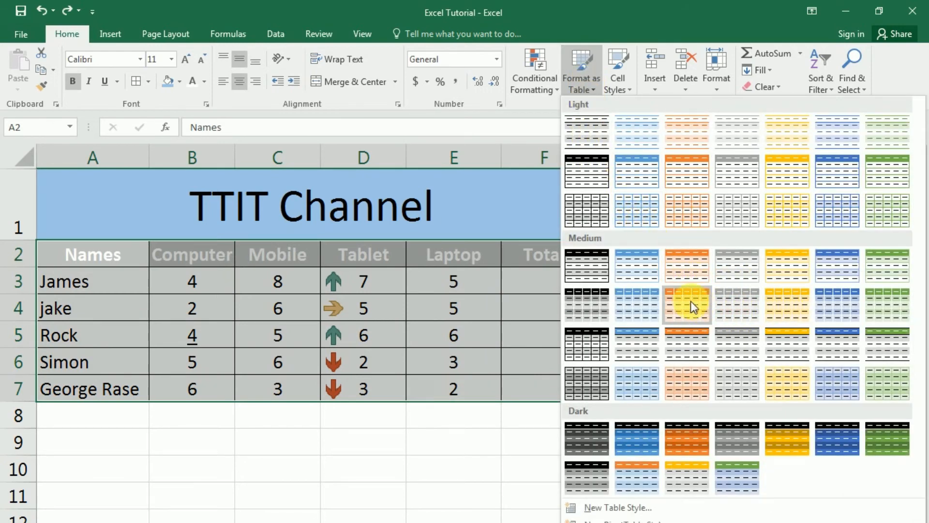
left_click(688, 271)
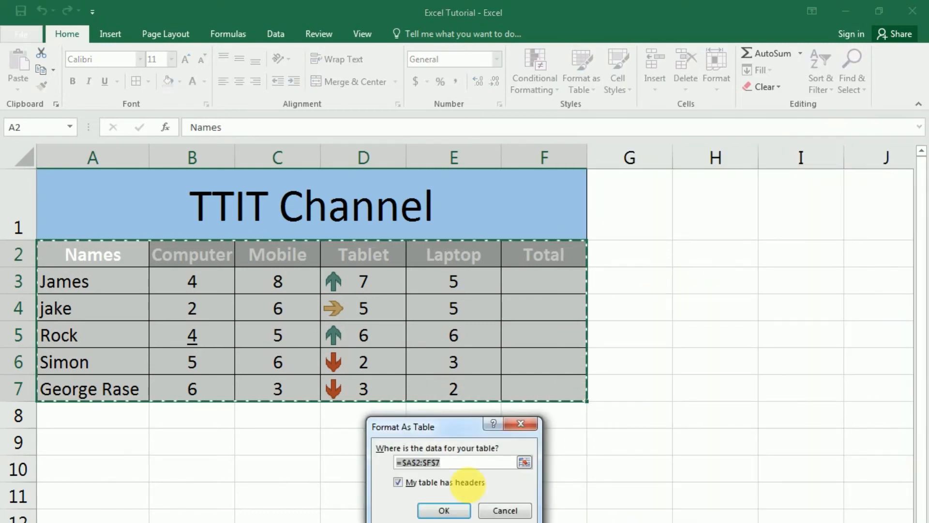
left_click(438, 509)
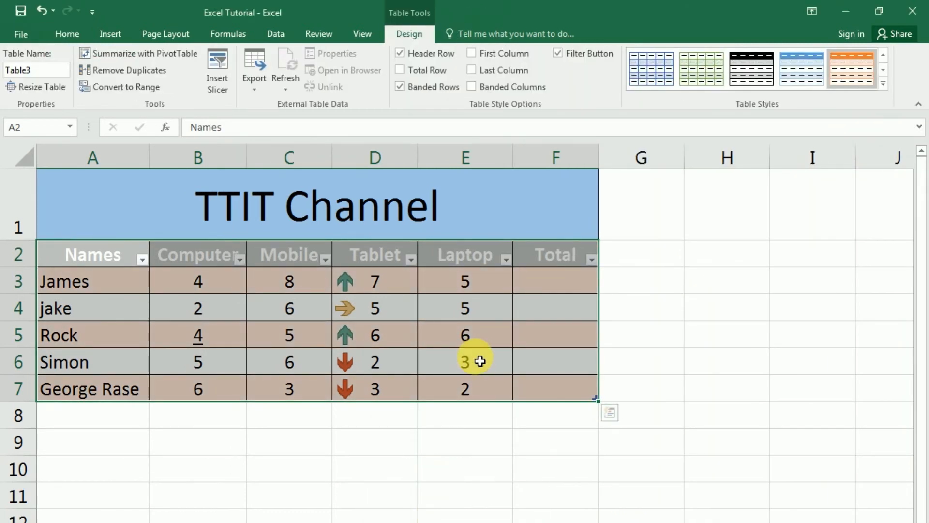
- Switch the table to the light blue banded table style
left_click(477, 359)
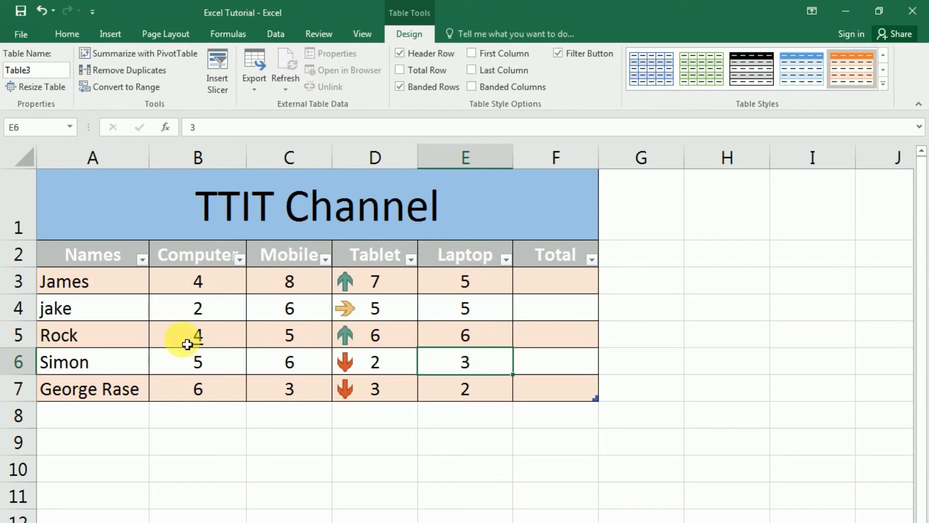
left_click(162, 345)
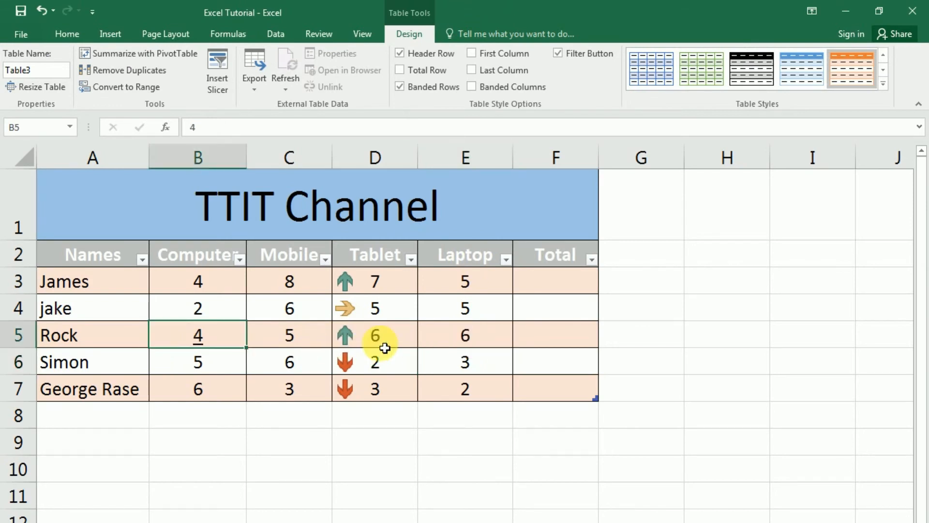
left_click(808, 75)
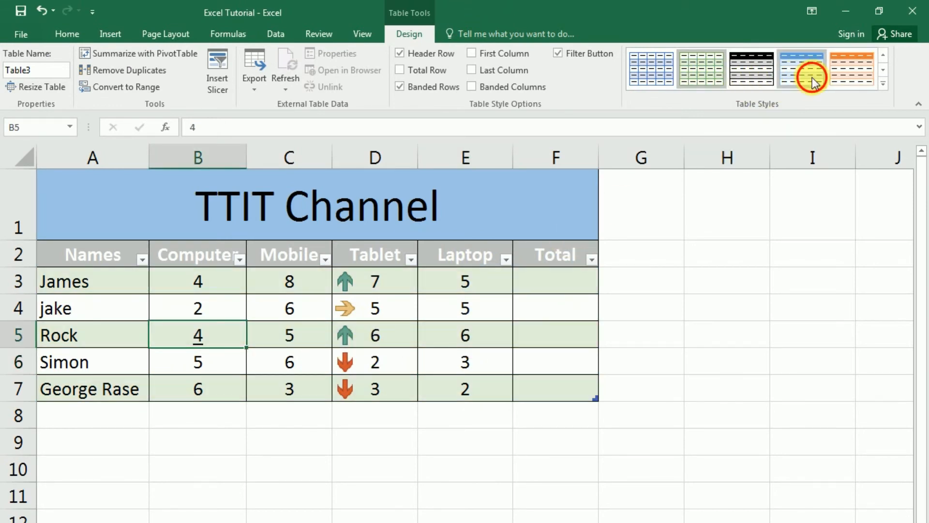
left_click(464, 343)
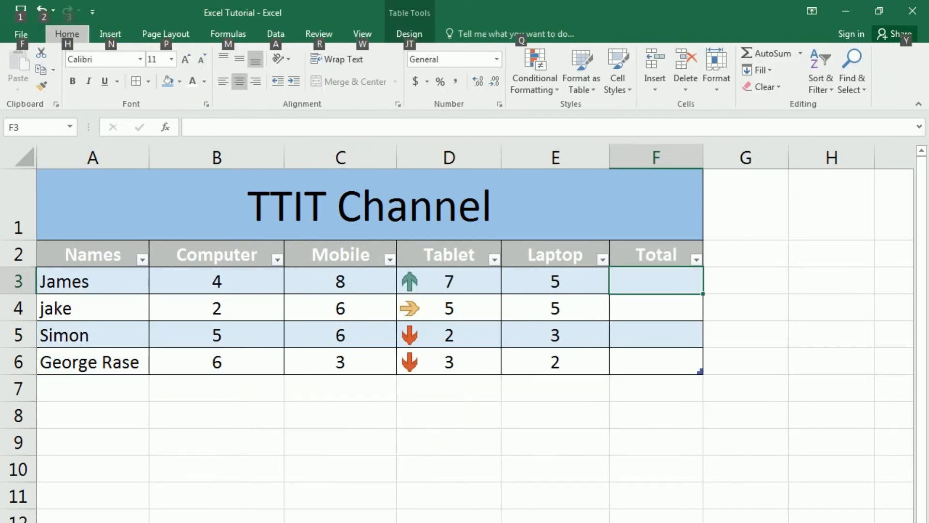
- Sum the Computer to Laptop values in B3:E3 into the Total column with AutoSum
left_click(242, 289)
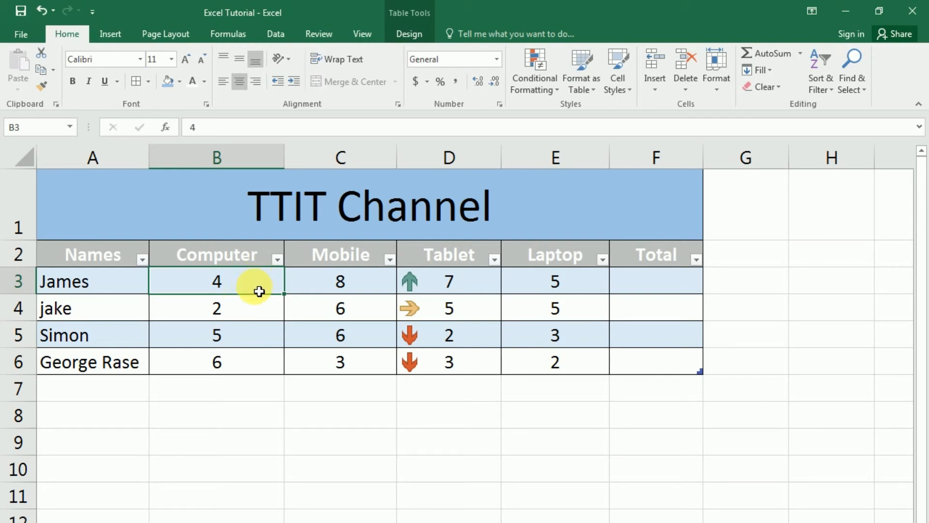
left_click_drag(260, 288, 557, 289)
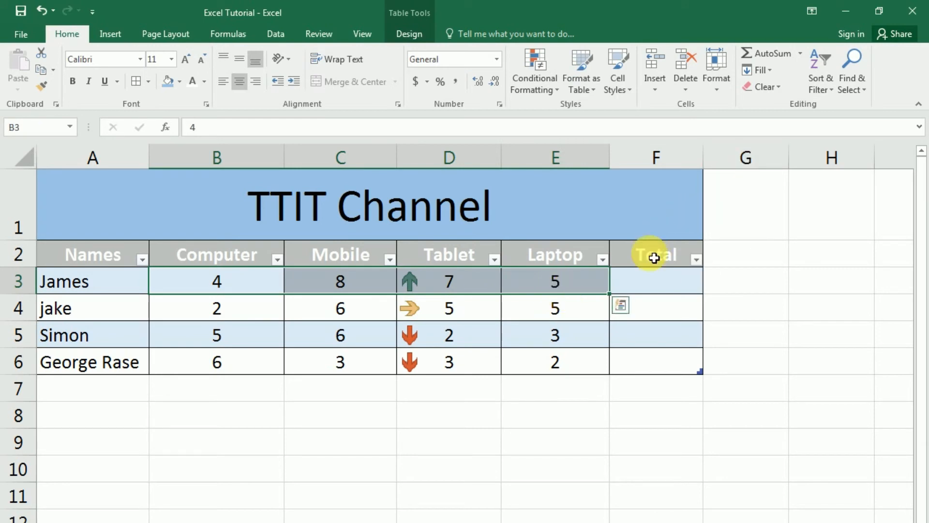
left_click(224, 284)
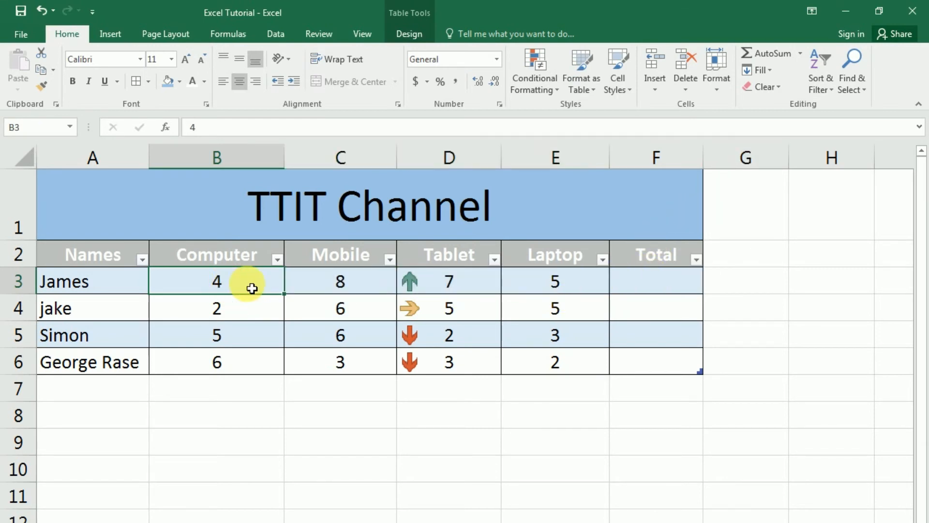
left_click(382, 290)
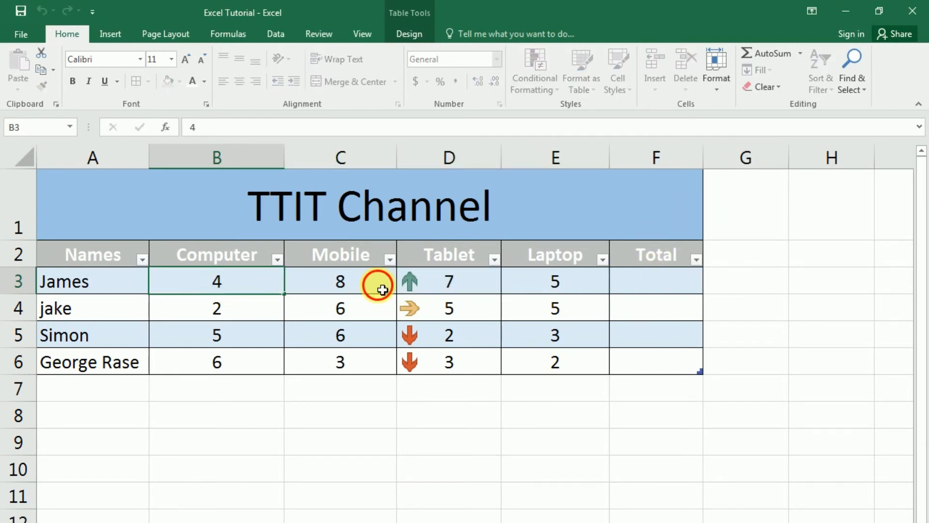
left_click_drag(210, 290, 640, 294)
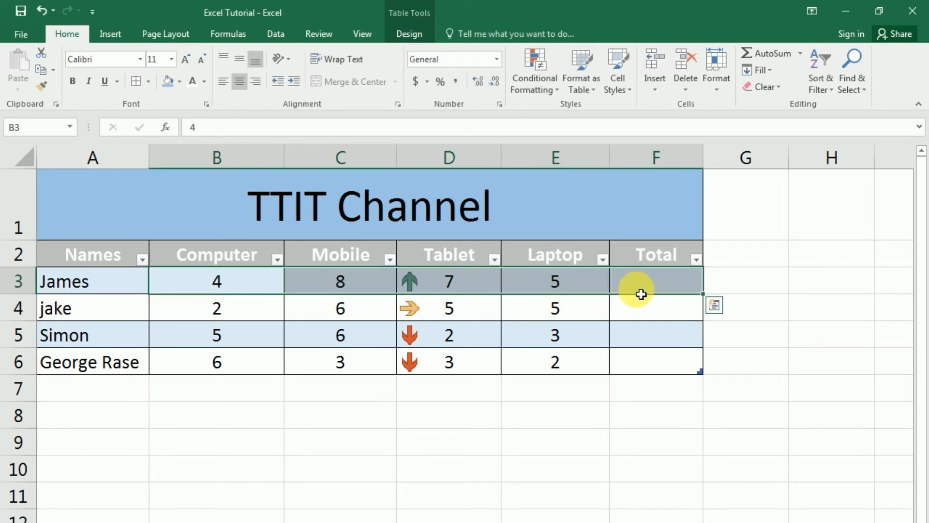
left_click(770, 58)
- Examine the SUM formulas in the Total cells F3 to F6
left_click(684, 286)
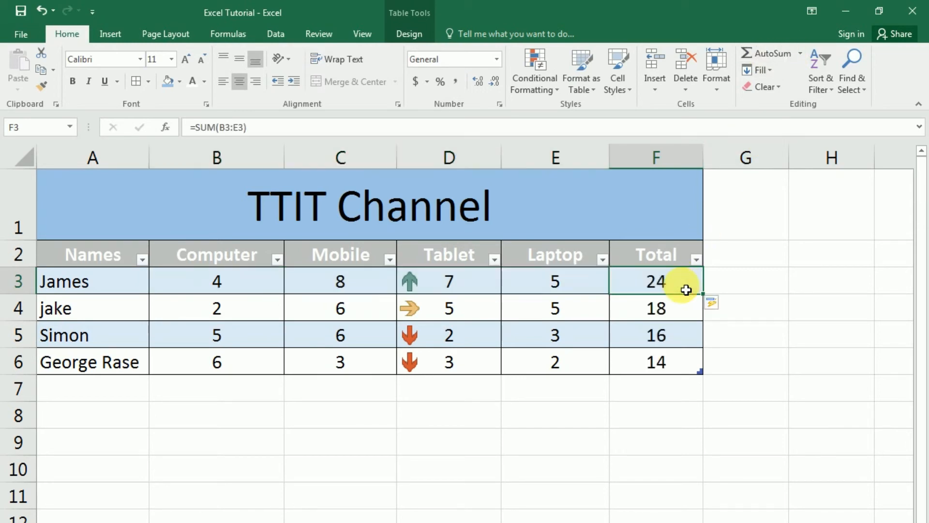
left_click(662, 313)
left_click(663, 339)
left_click(664, 361)
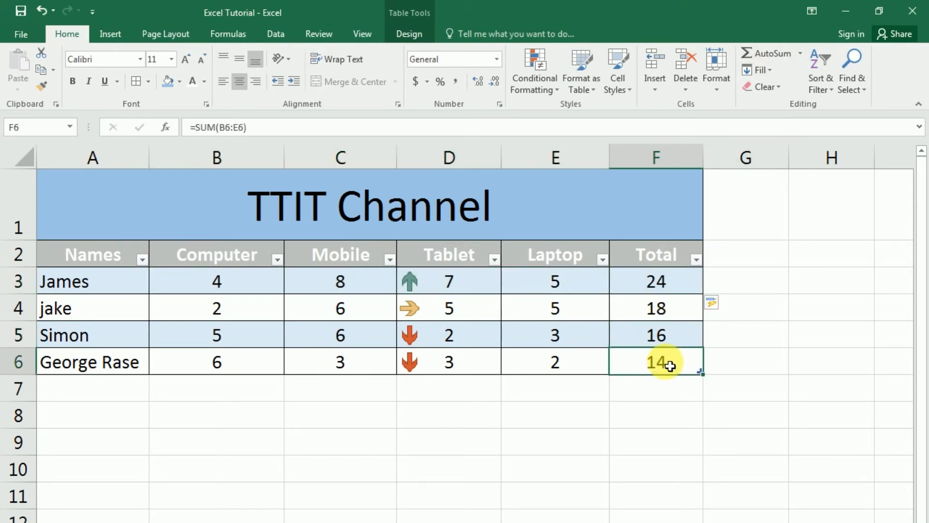
left_click(663, 317)
left_click(659, 361)
left_click(656, 334)
left_click(660, 310)
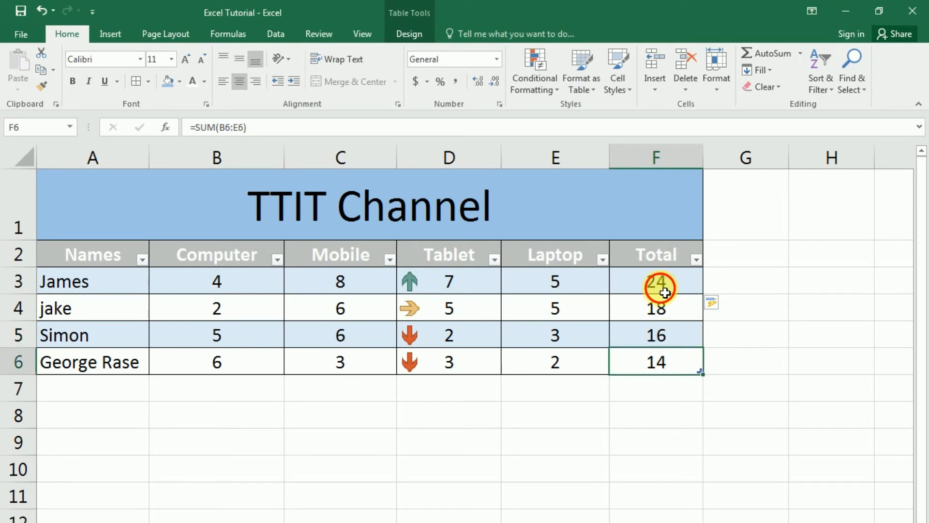
left_click(664, 290)
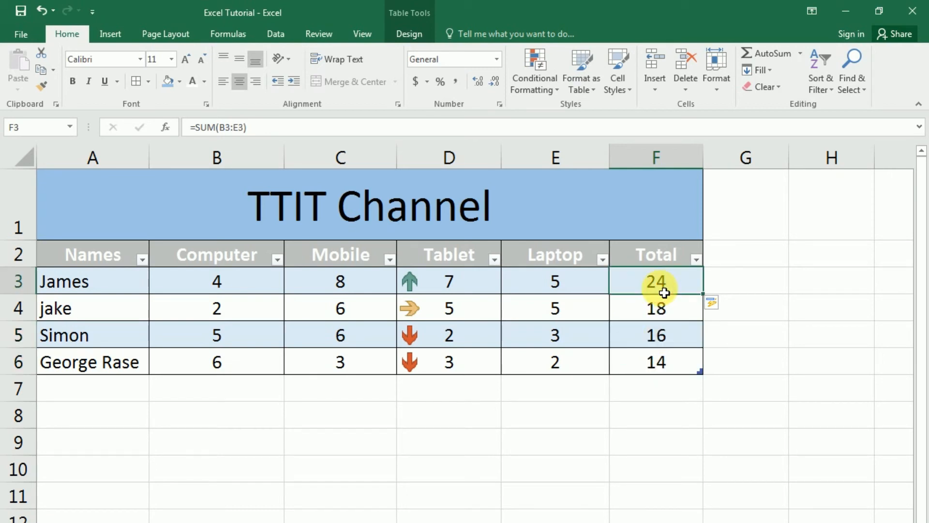
left_click(736, 284)
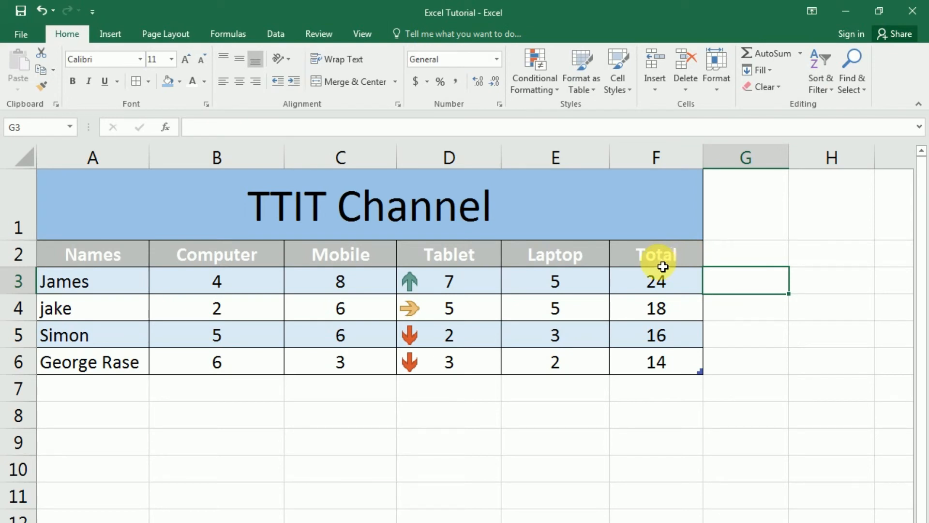
- Insert a sheet column before the Total column and name its header Average
left_click_drag(624, 260, 646, 358)
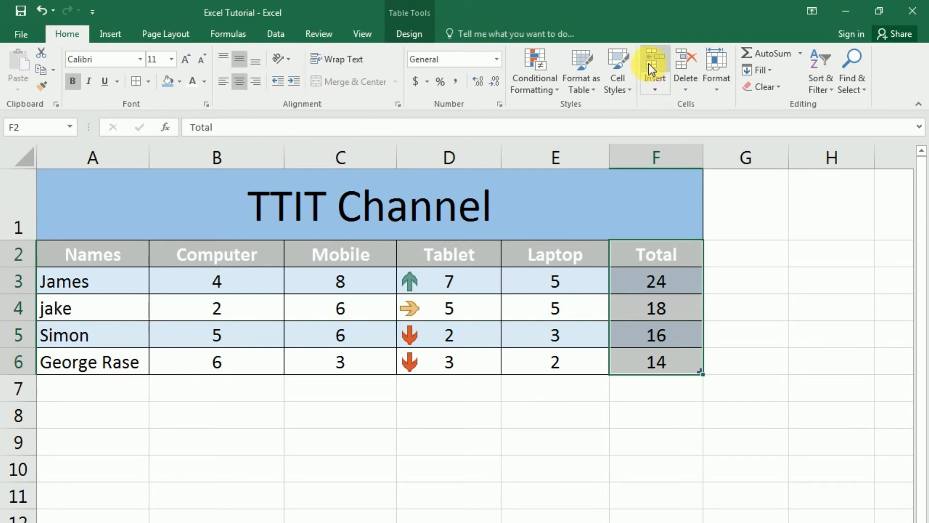
left_click(655, 89)
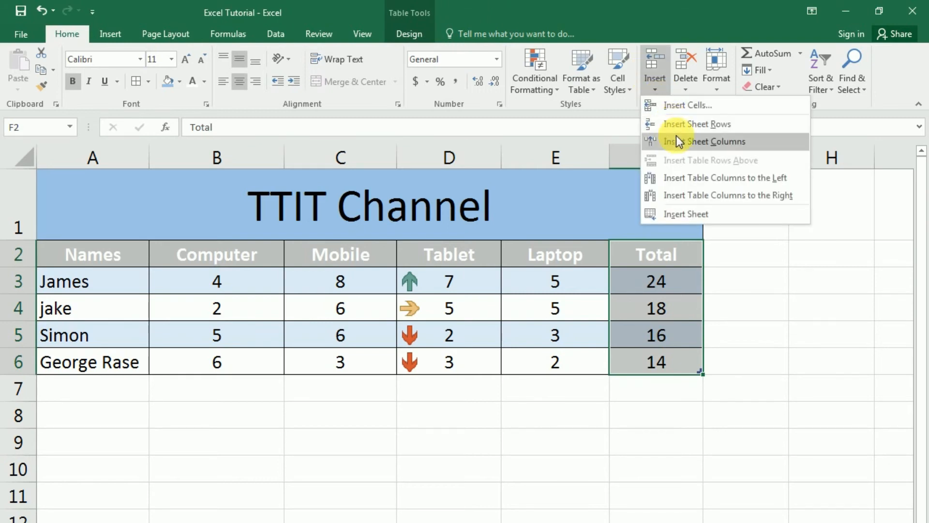
left_click(678, 139)
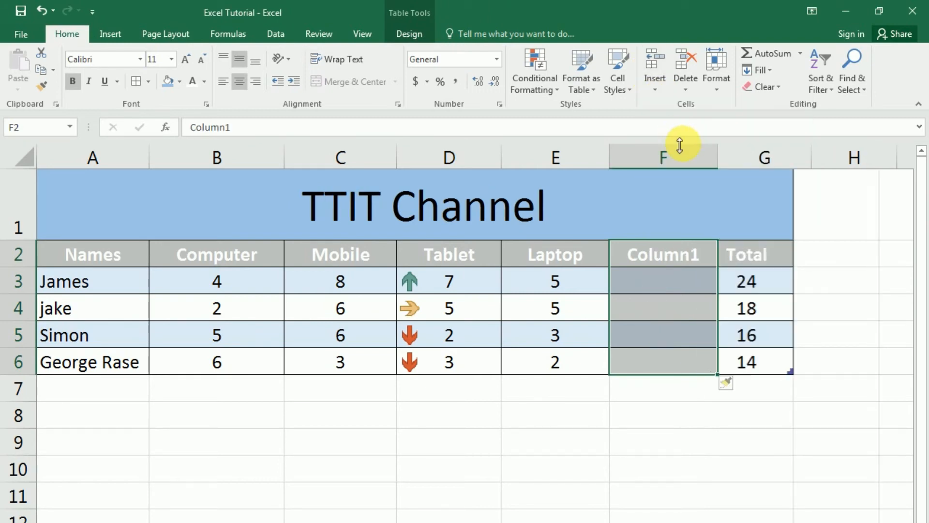
double_click(677, 252)
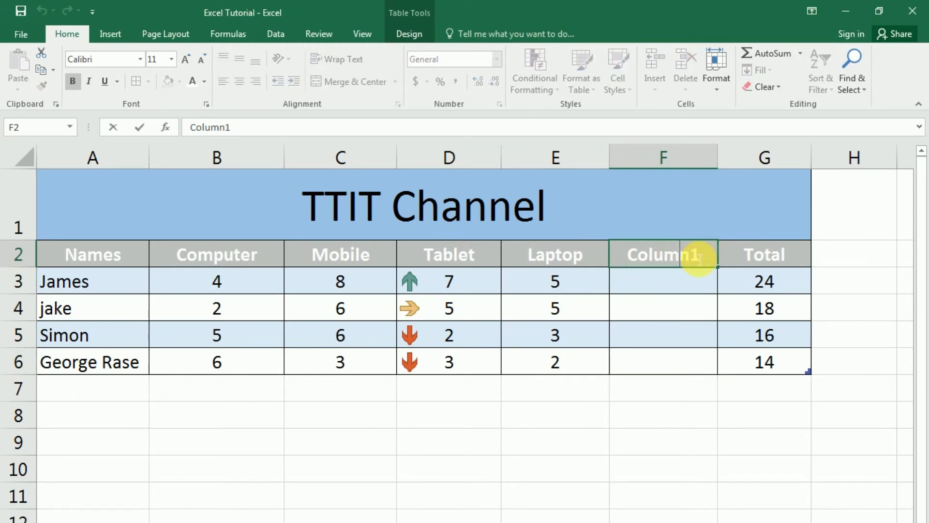
left_click_drag(699, 257, 638, 262)
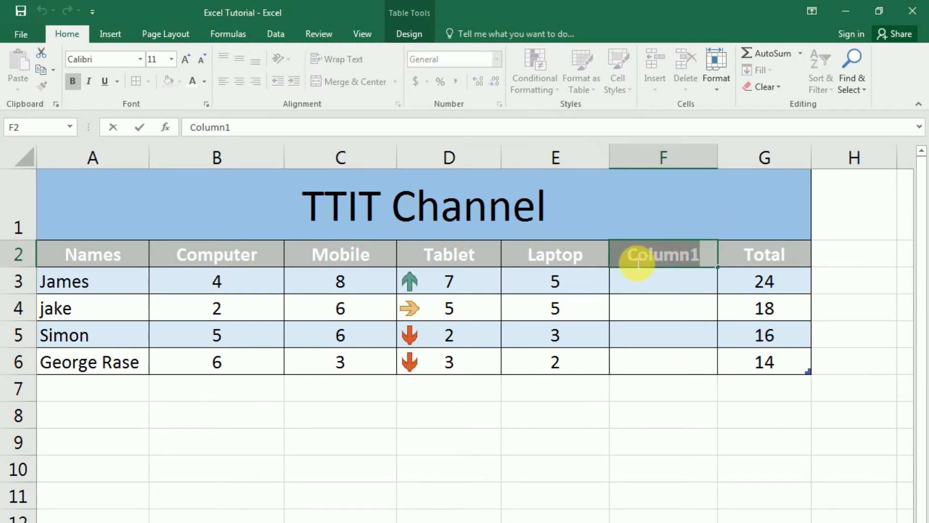
type("Average")
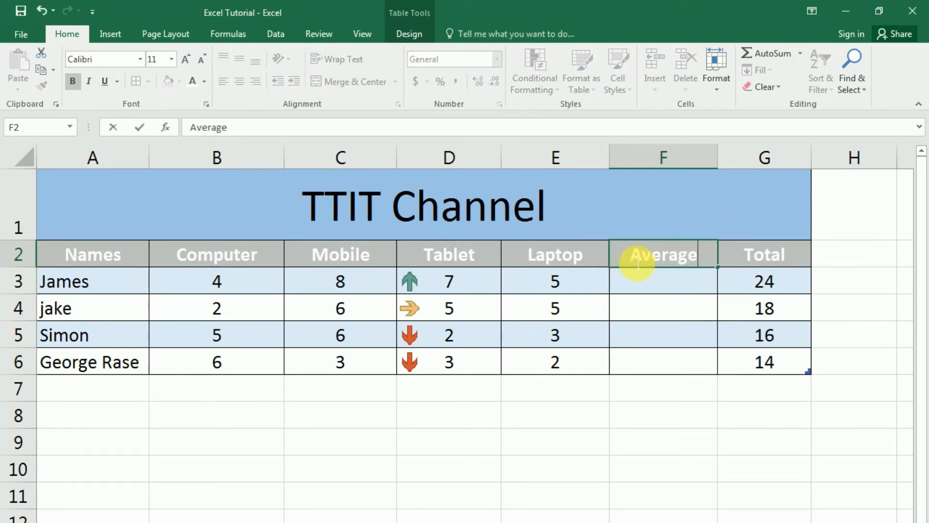
key("Return")
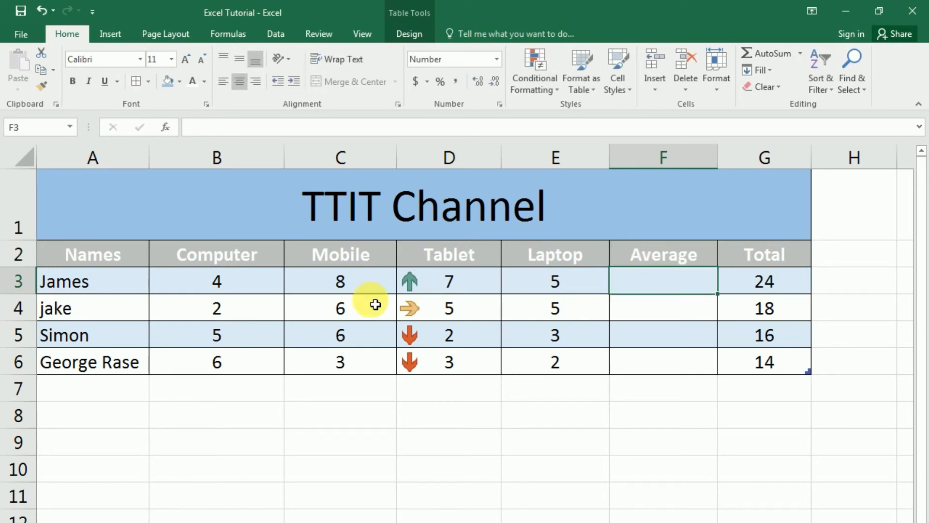
- Average the Computer to Laptop values of each row into the Average column with AutoSum's Average function, starting from row 3
left_click_drag(251, 286, 651, 293)
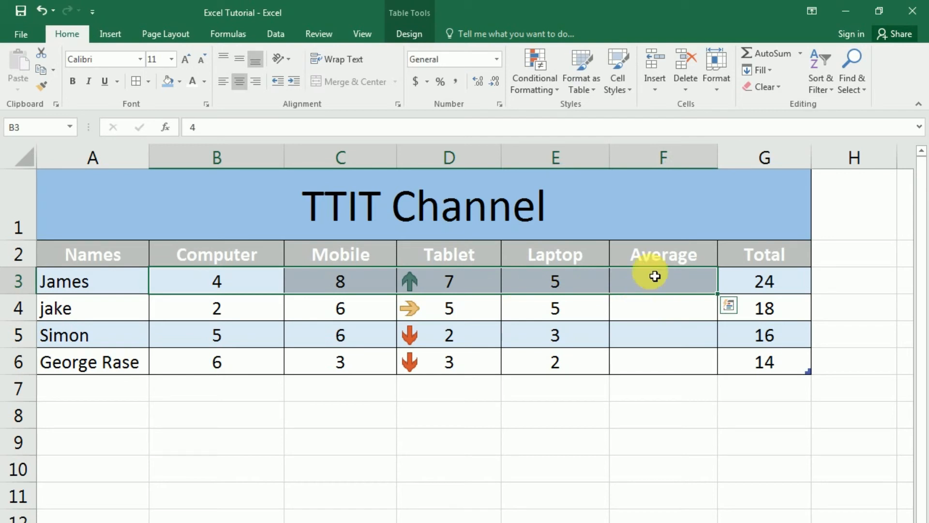
left_click(801, 54)
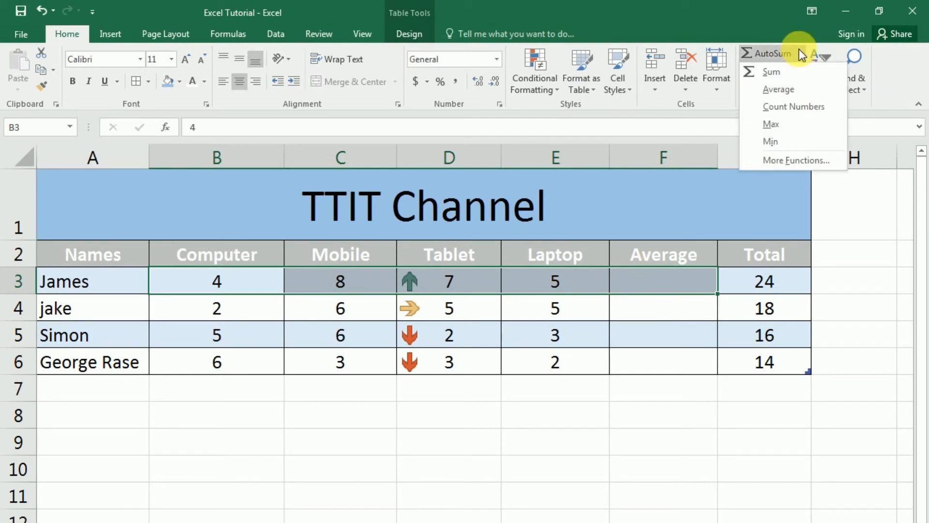
left_click(783, 93)
left_click(684, 290)
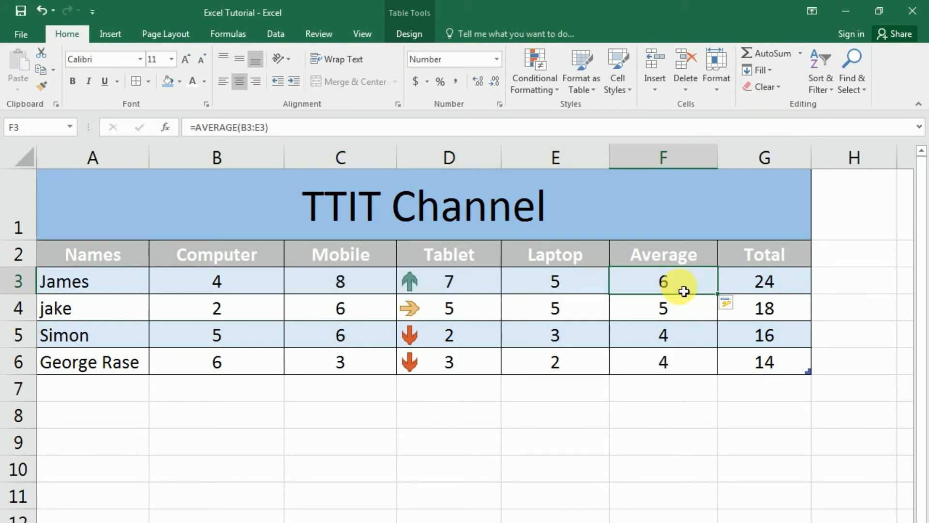
- Count the numbers in B3:E3 into a new column after Total with AutoSum's Count Numbers function
left_click(800, 53)
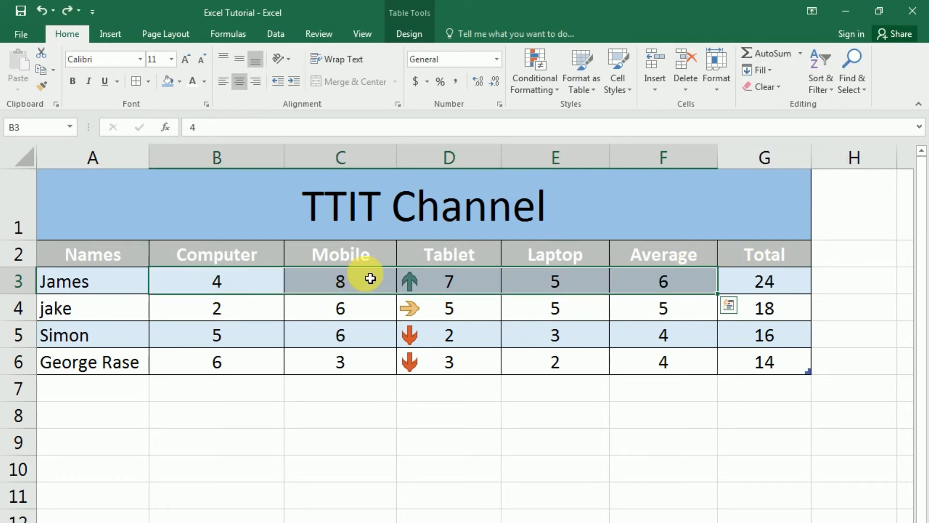
left_click(369, 277)
left_click(220, 288)
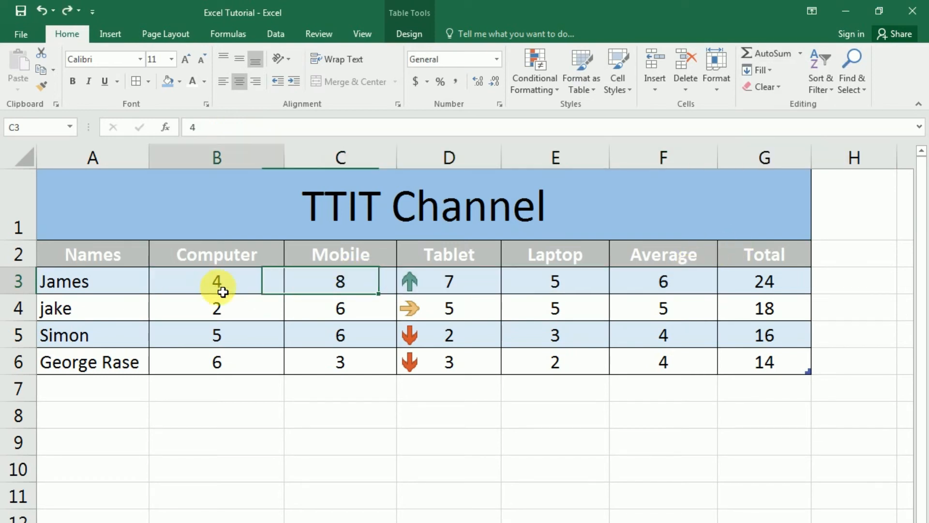
left_click_drag(223, 291, 542, 289)
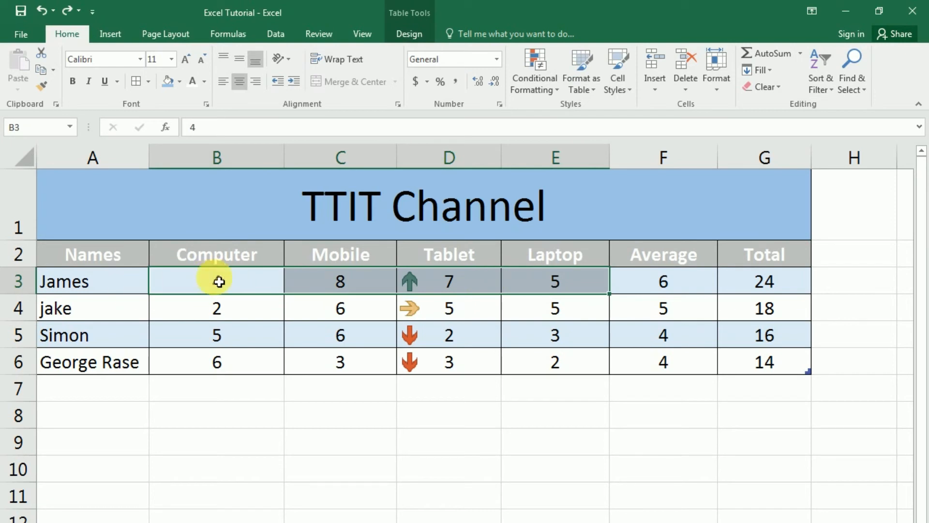
left_click_drag(219, 282, 546, 280)
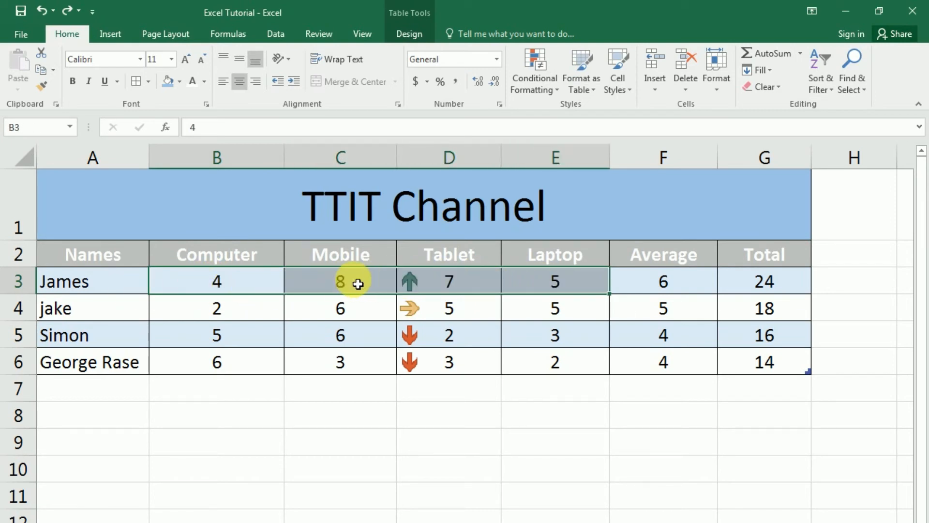
left_click(800, 53)
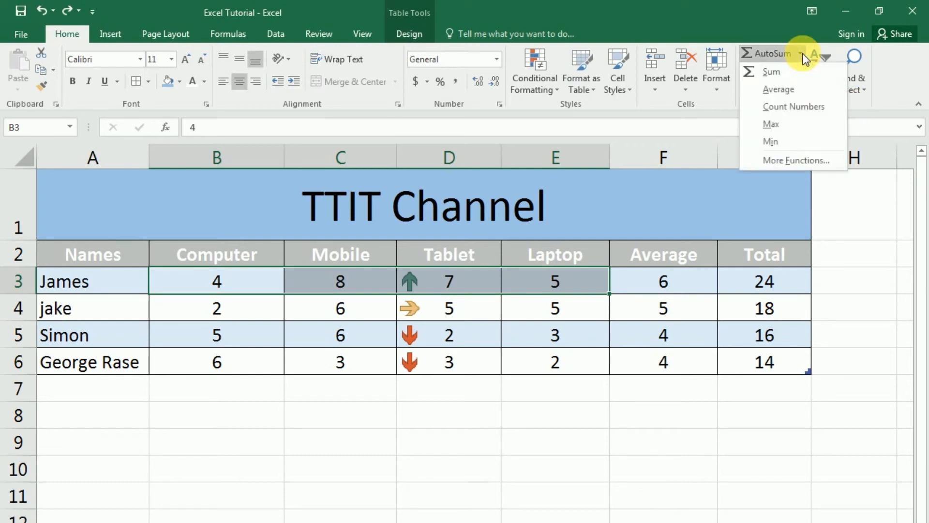
left_click(794, 116)
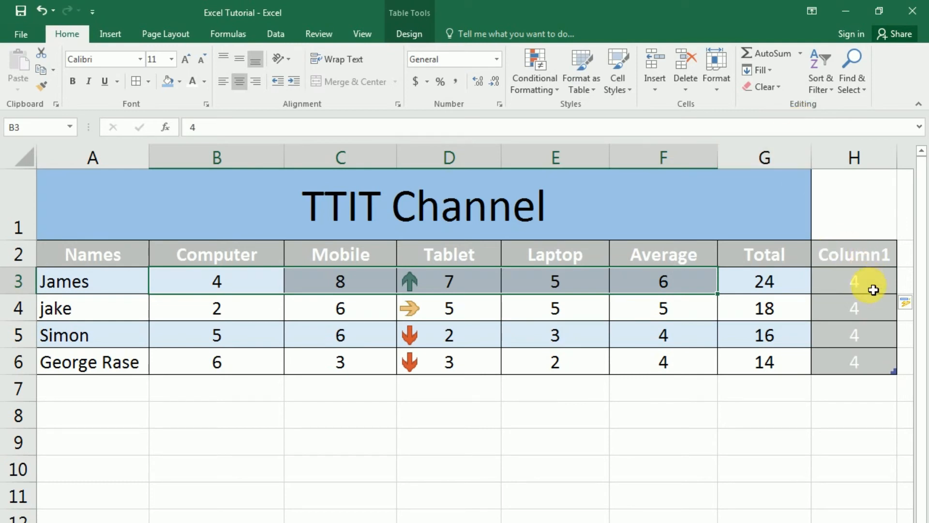
- Rename the new column H header as Count number and autofit the column's width
double_click(880, 261)
double_click(826, 253)
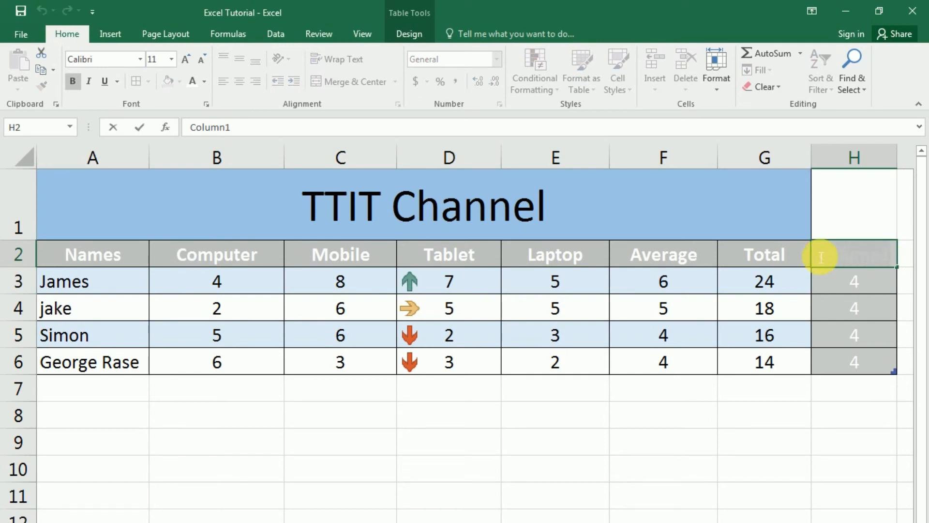
type("Count")
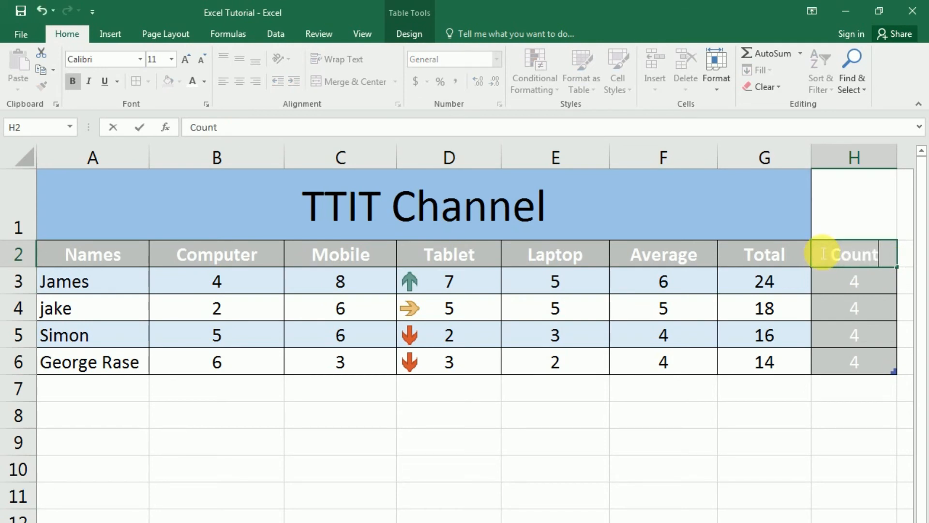
type(" number")
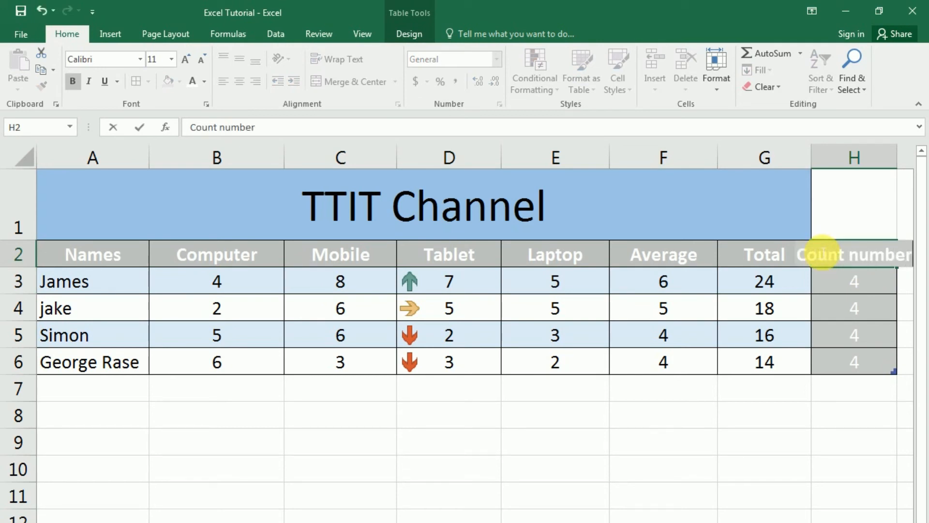
key("Return")
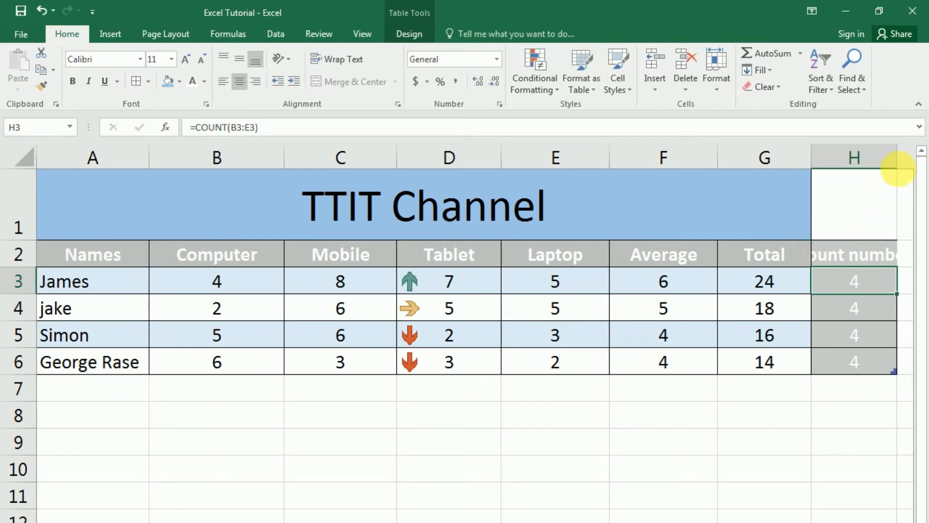
double_click(896, 162)
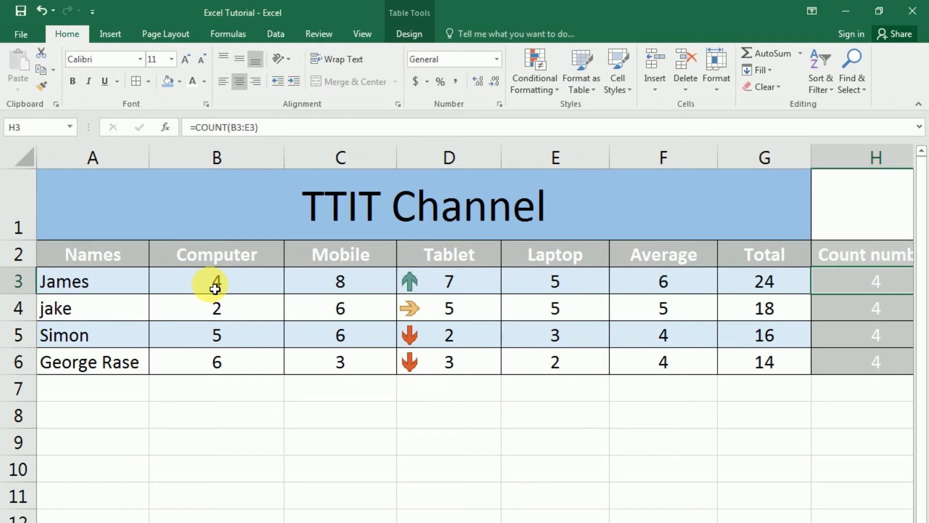
- Examine the values in B3 to E3 and the COUNT formulas in H3 to H6
left_click(215, 289)
left_click(327, 285)
left_click(450, 281)
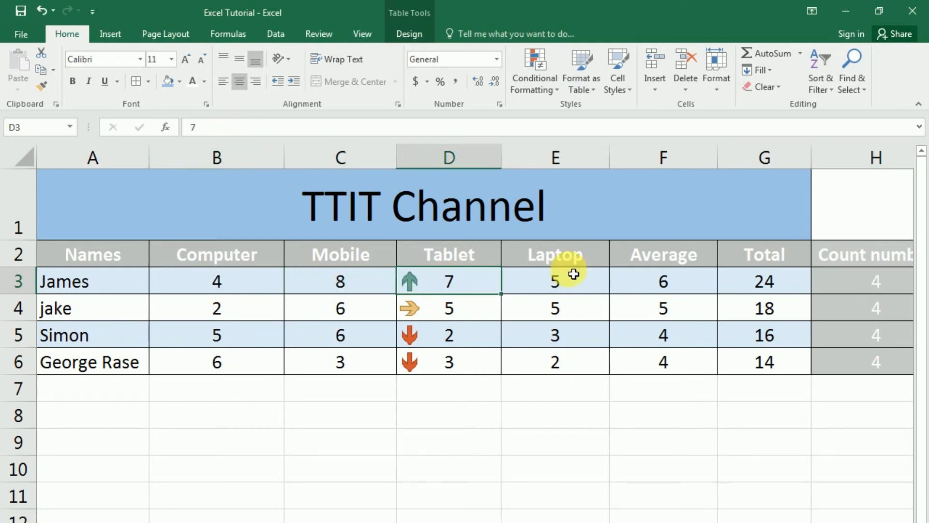
left_click(574, 275)
left_click(871, 288)
left_click(861, 314)
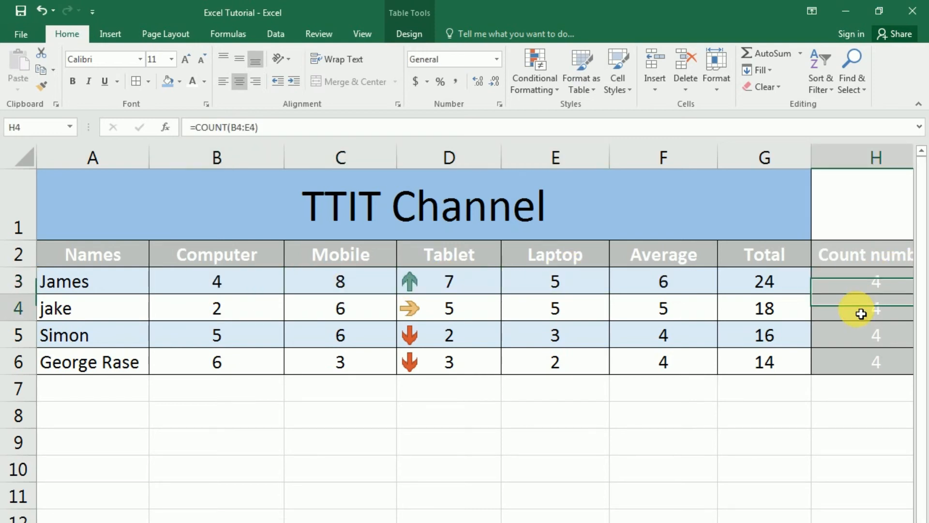
left_click(864, 338)
left_click(878, 364)
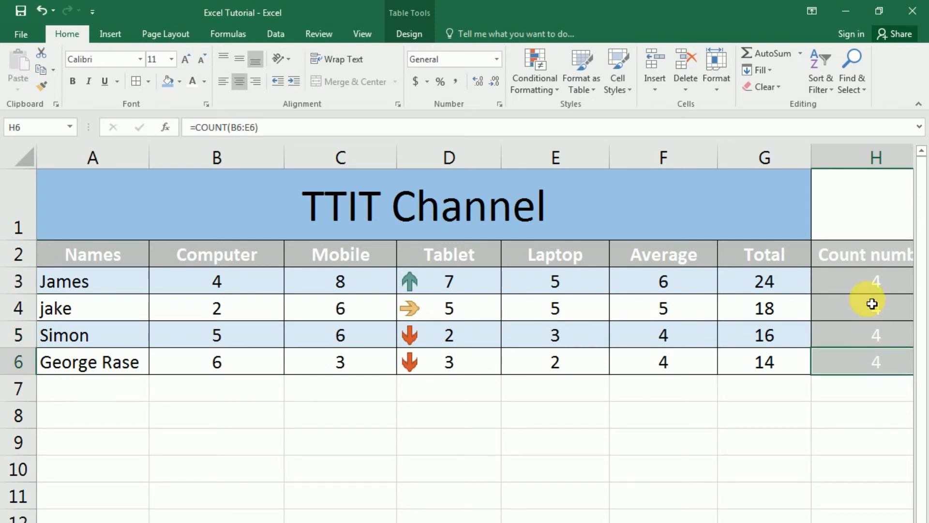
- Calculate the maximum of B3:F3 into a new column after the count column with AutoSum's Max function
scroll(828, 292, "right", 3)
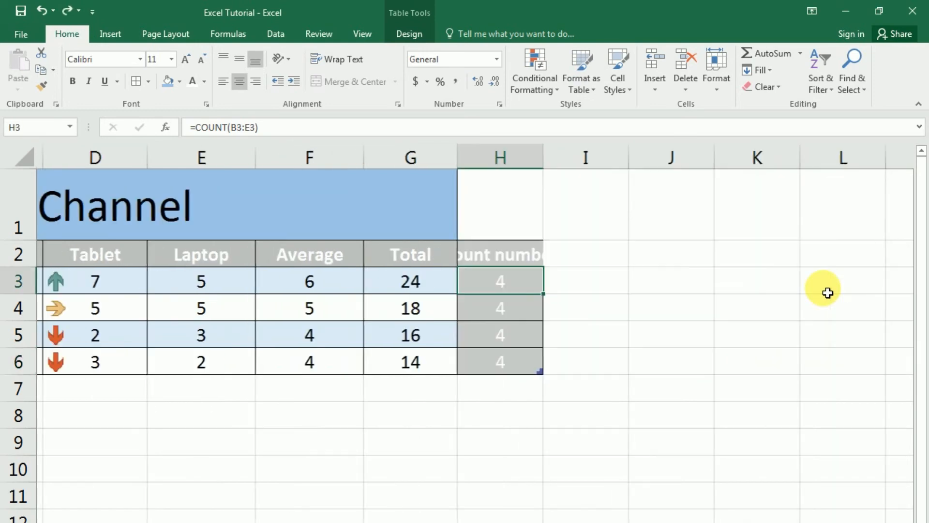
left_click(554, 264)
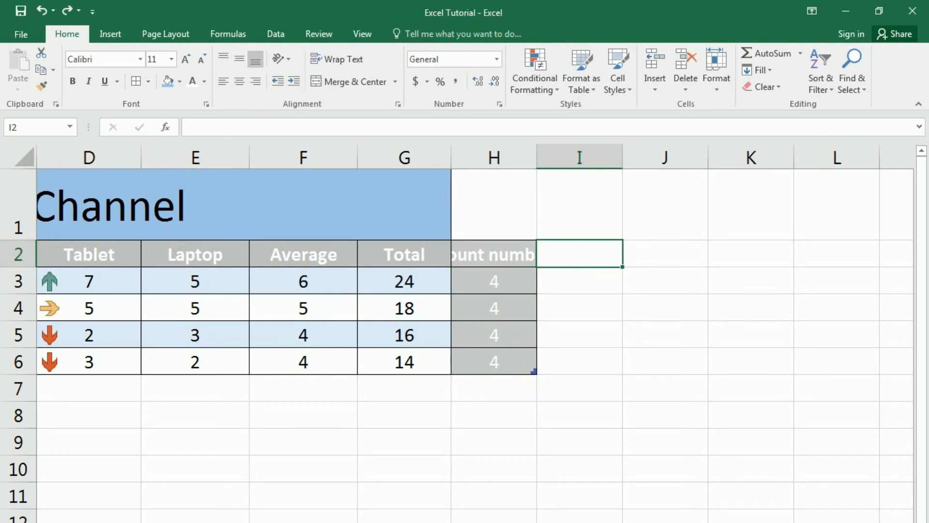
scroll(148, 336, "left", 1)
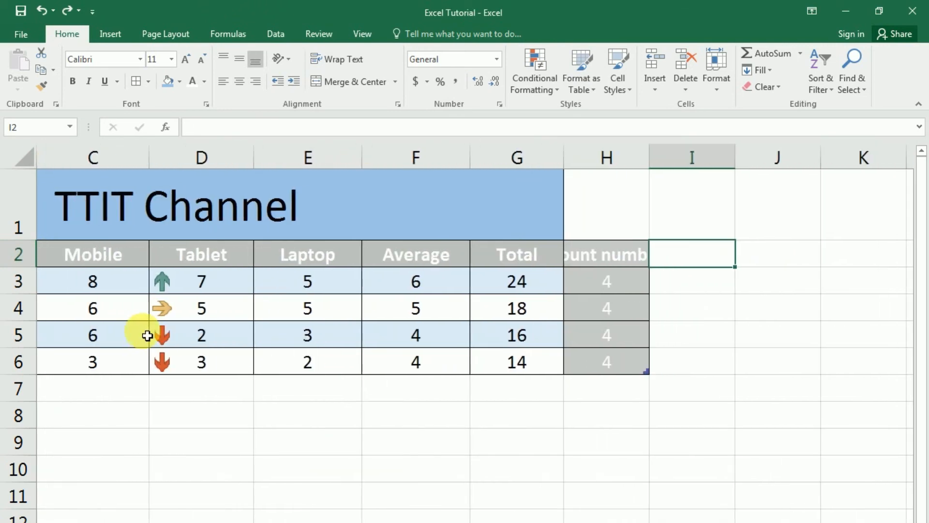
scroll(173, 282, "left", 1)
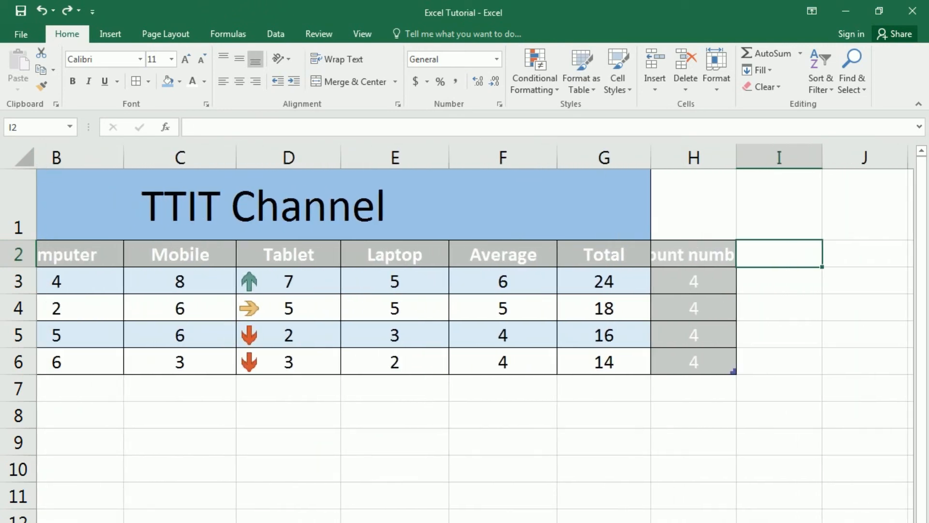
scroll(73, 342, "left", 1)
left_click_drag(83, 290, 347, 282)
left_click(108, 288)
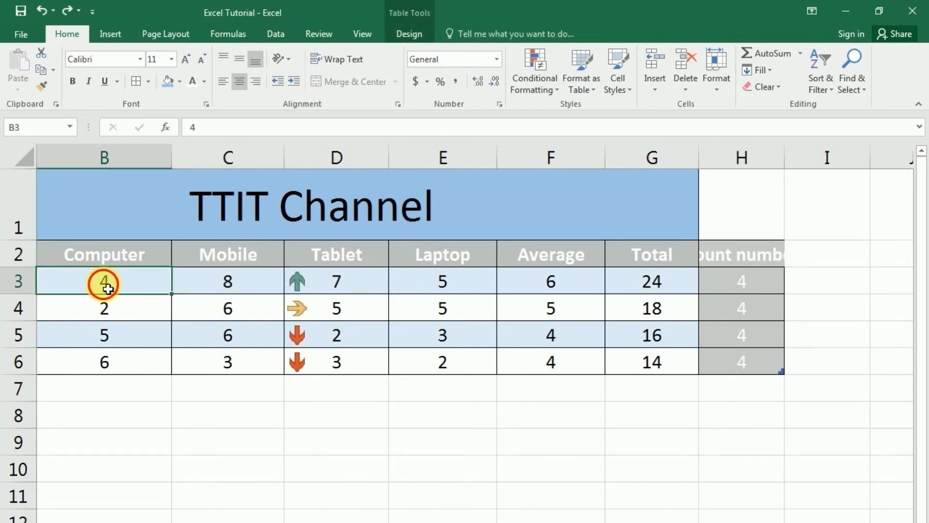
left_click_drag(107, 288, 431, 288)
left_click(768, 50)
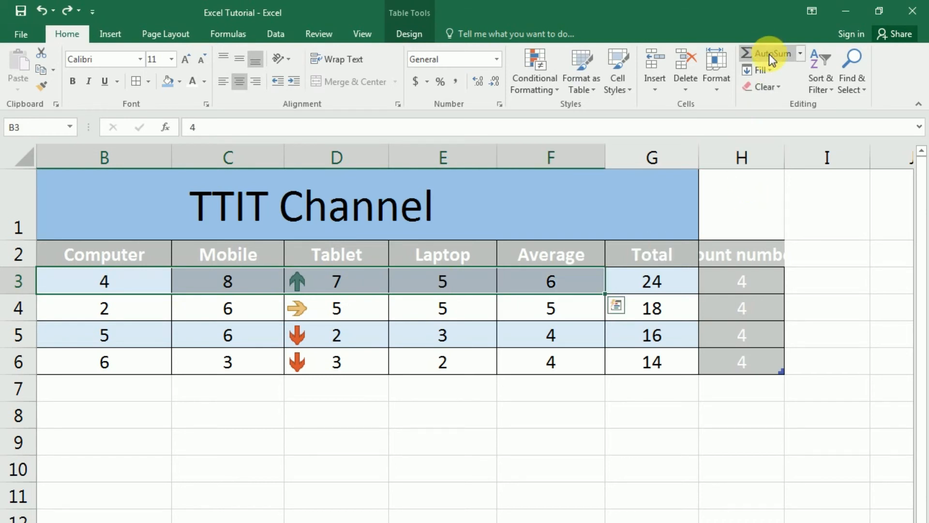
left_click(800, 54)
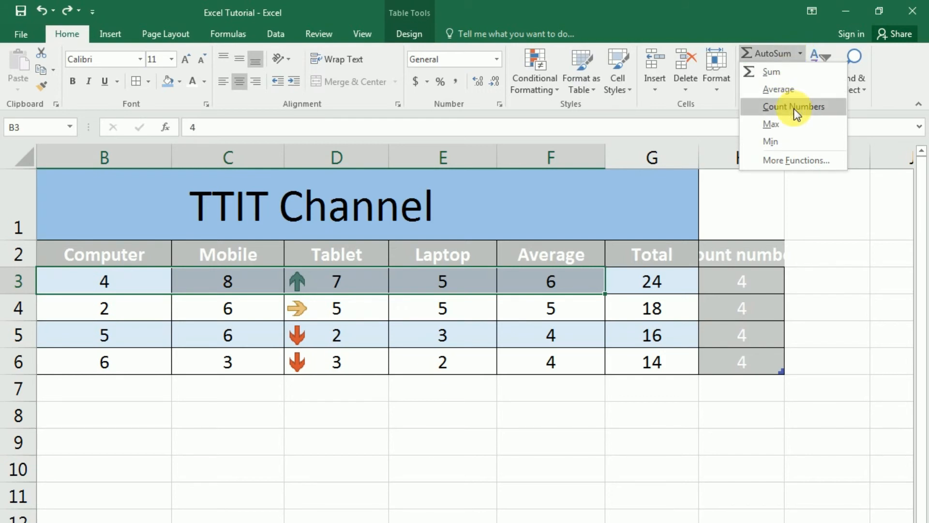
left_click(774, 125)
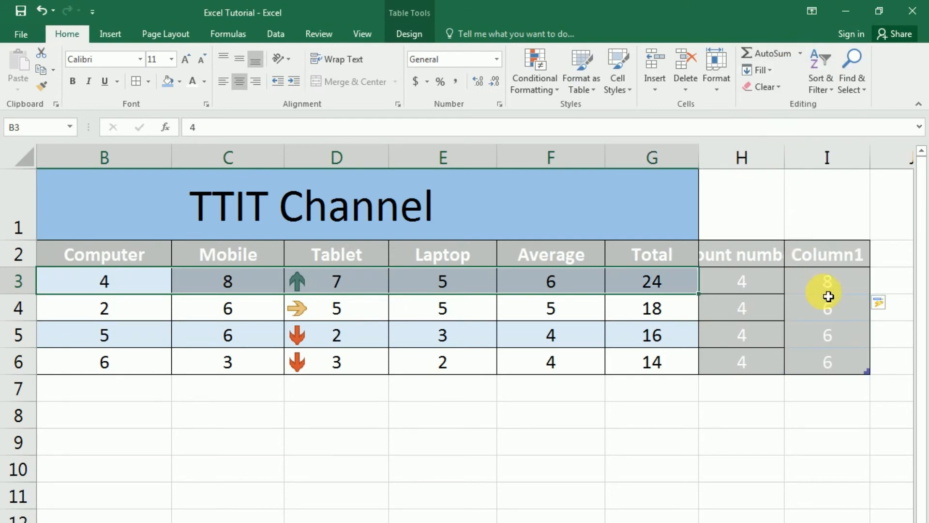
- Rename the header in I2 as Maximum
left_click(868, 264)
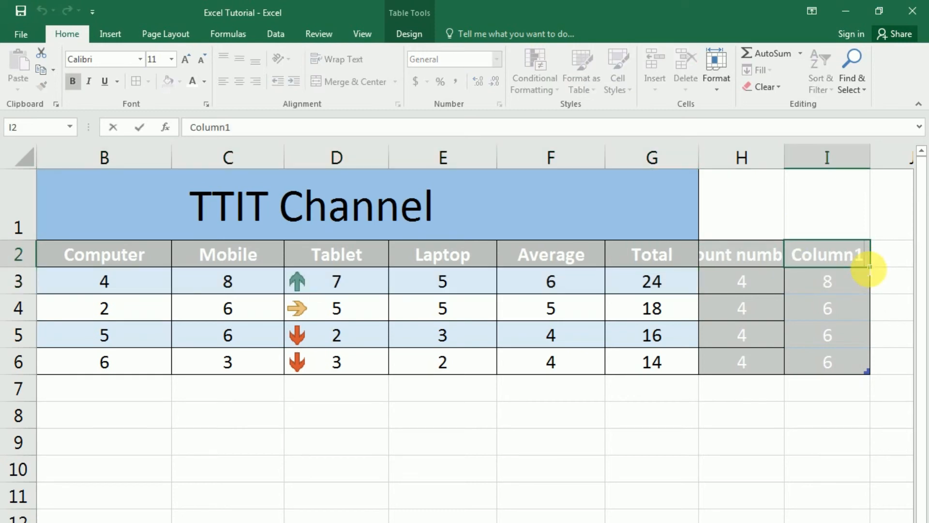
key("BackSpace")
key("BackSpace")
key("BackSpace")
key("BackSpace")
key("BackSpace")
key("BackSpace")
key("BackSpace")
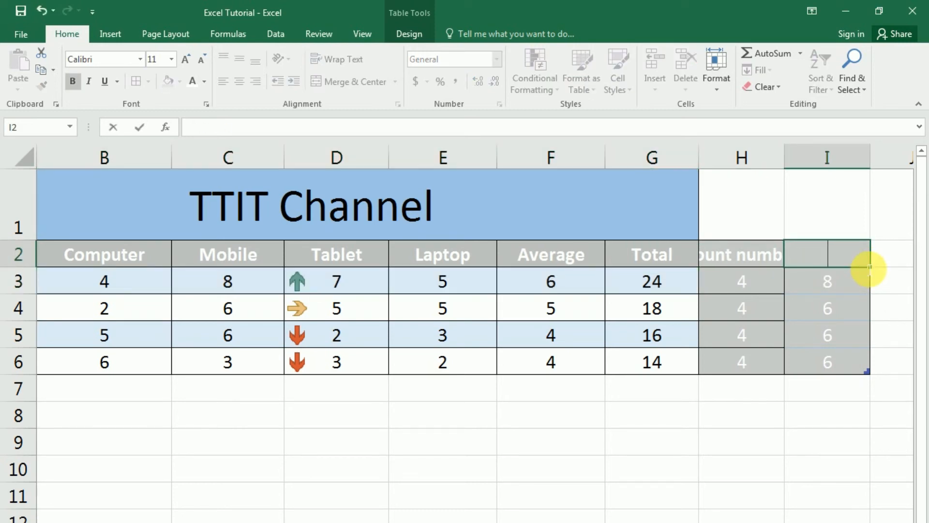
type("Max")
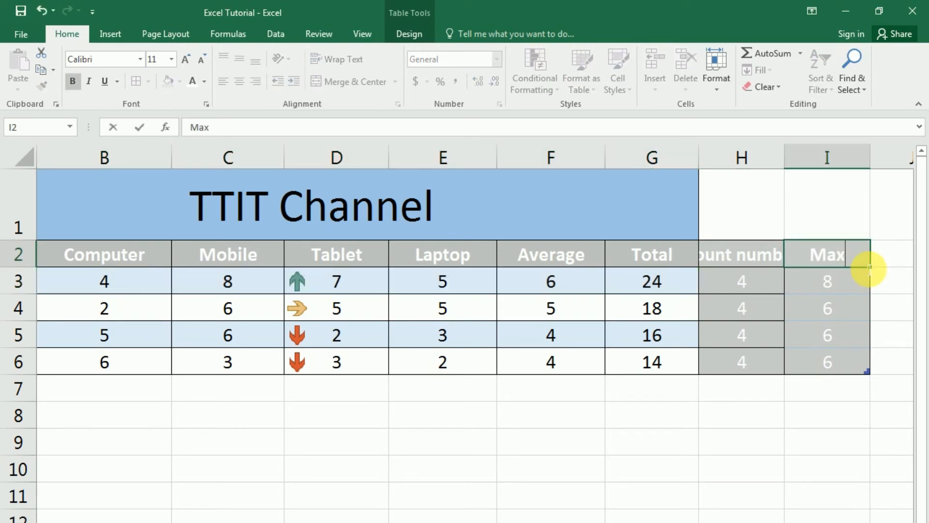
type("imum")
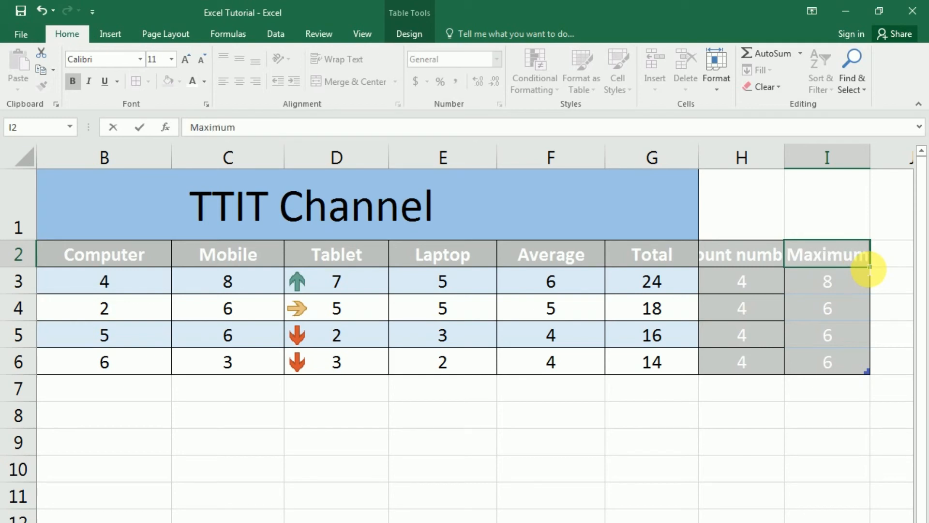
key("Return")
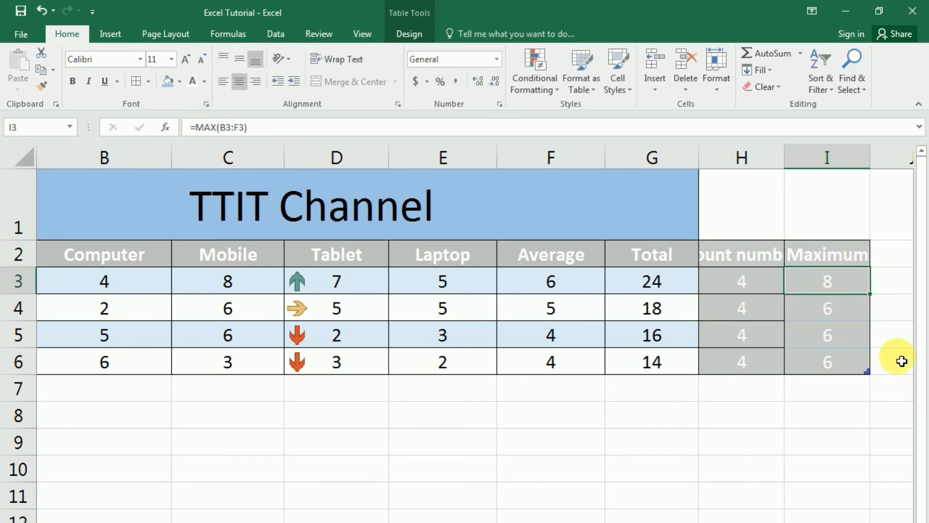
- Examine the COUNT and MAX formulas in columns H and I and look over the whole table
left_click(838, 336)
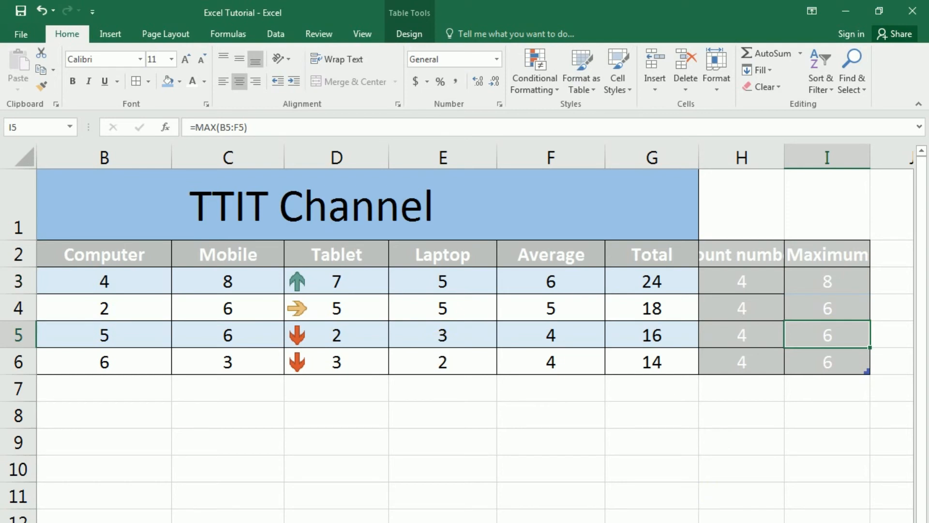
scroll(475, 333, "left", 3)
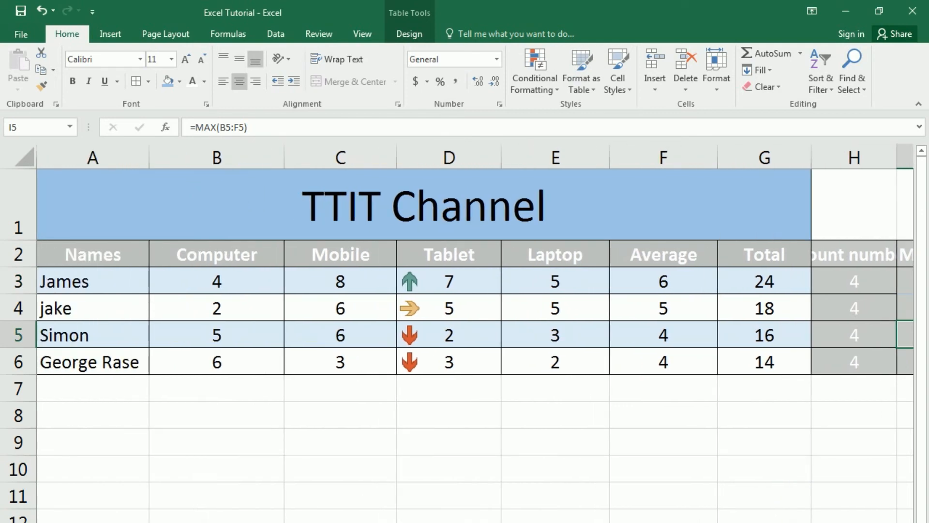
scroll(476, 333, "right", 3)
scroll(475, 333, "left", 3)
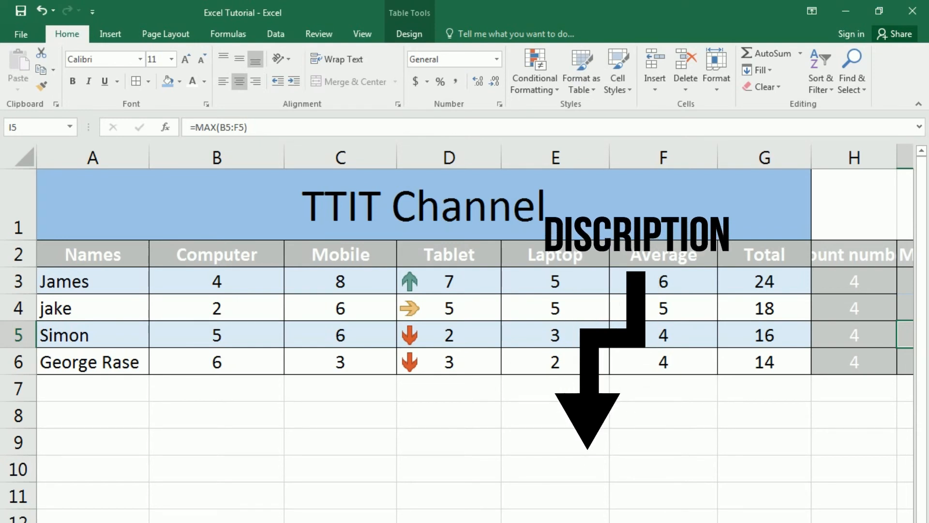
scroll(475, 334, "right", 2)
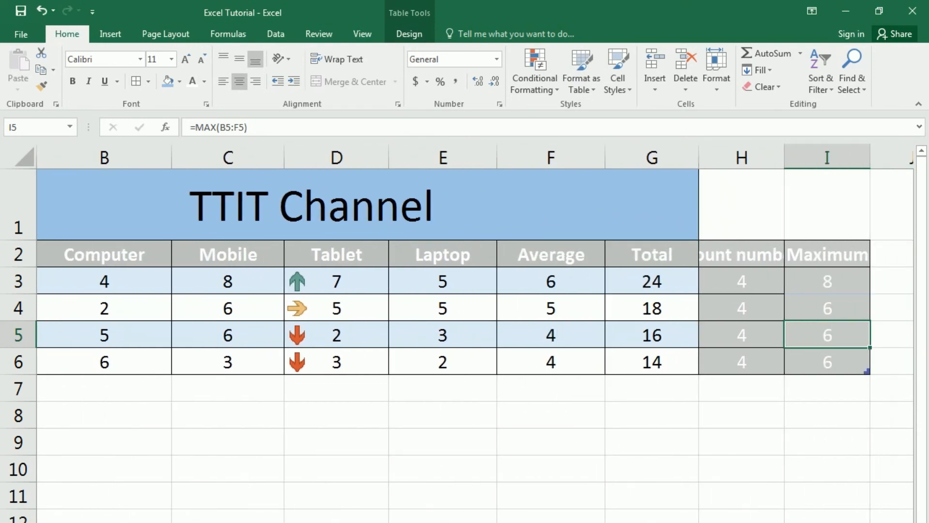
left_click(772, 282)
left_click(840, 287)
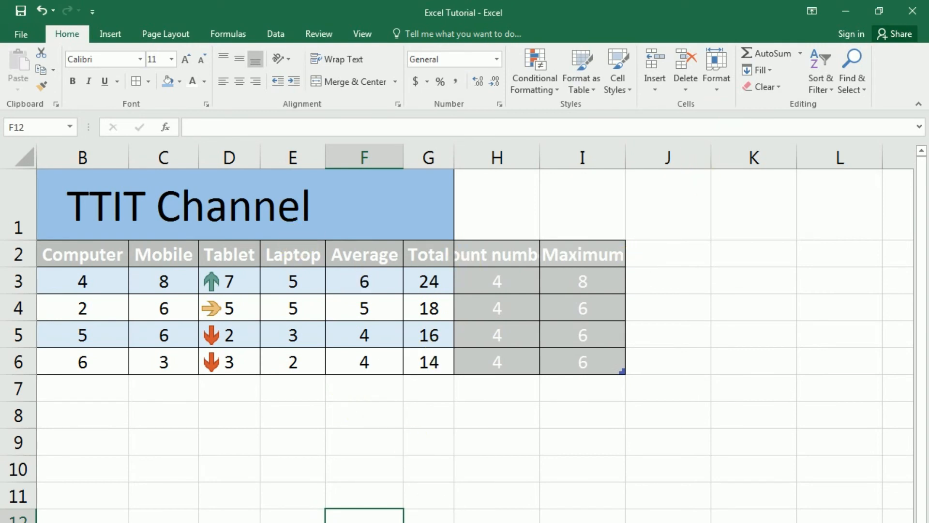
- Review the Maximum values in I3 to I6 against the count in H3 and the first entry in the Names column
scroll(471, 333, "left", 2)
scroll(593, 278, "right", 2)
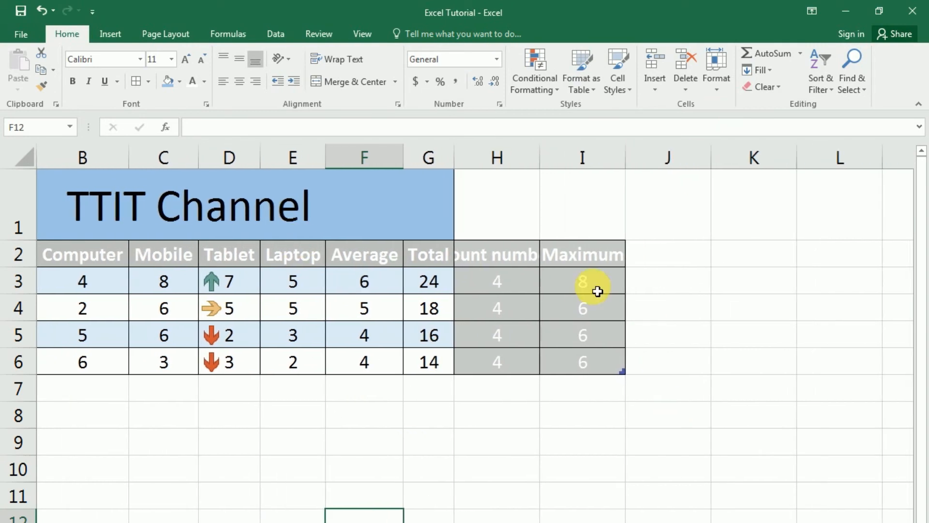
left_click_drag(591, 257, 711, 357)
left_click(590, 286)
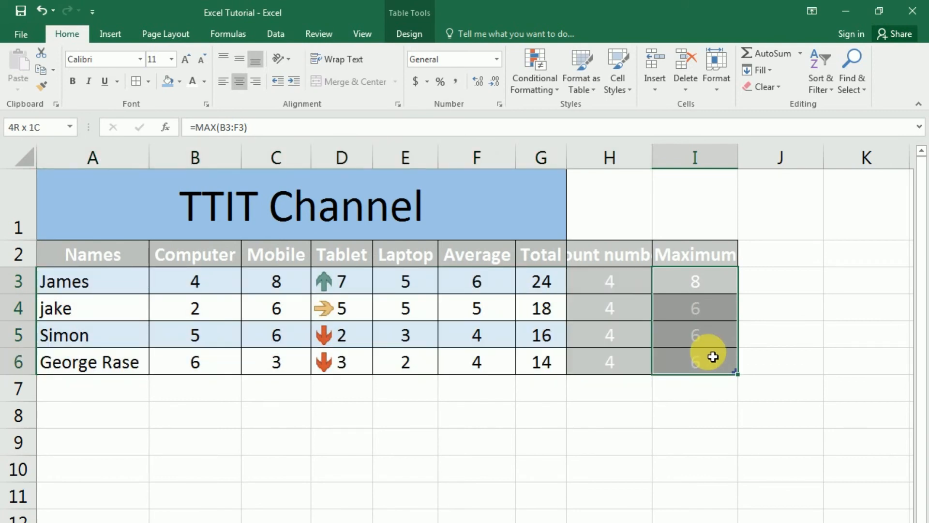
left_click(632, 287)
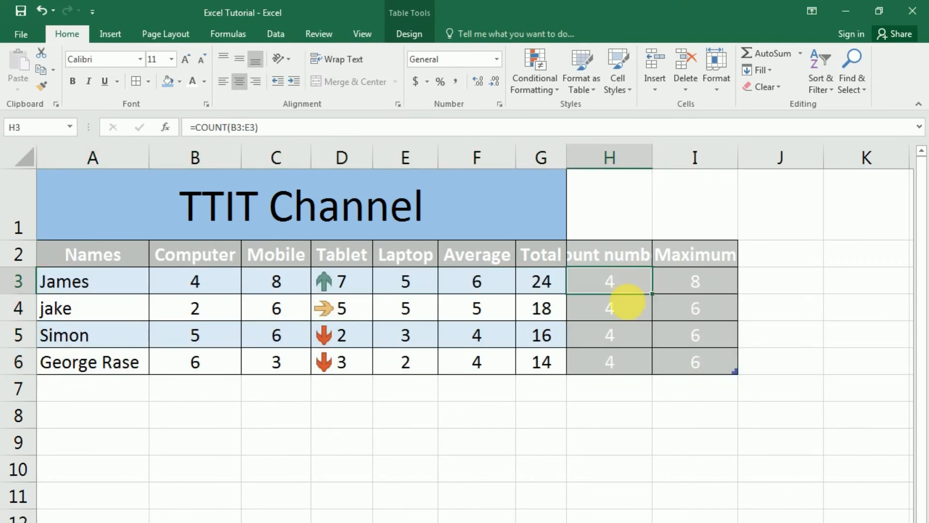
left_click(80, 293)
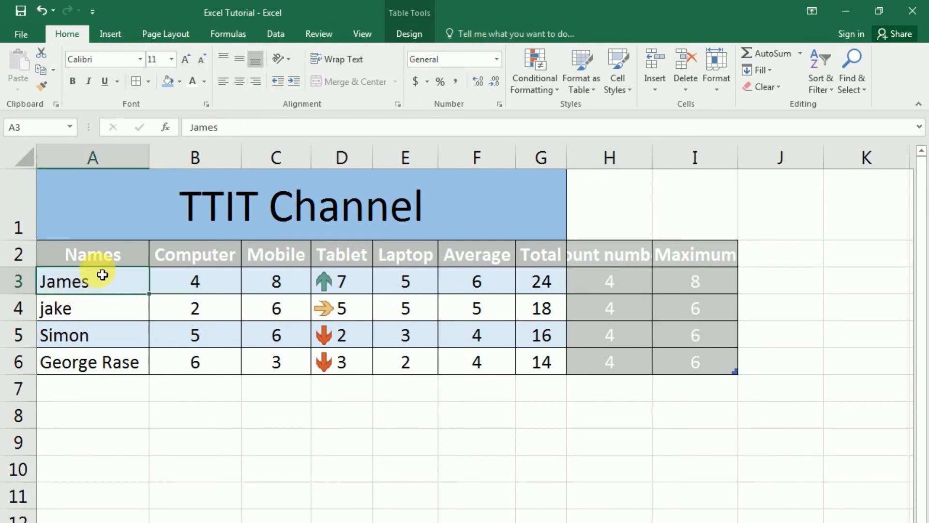
left_click(100, 262)
left_click(126, 294)
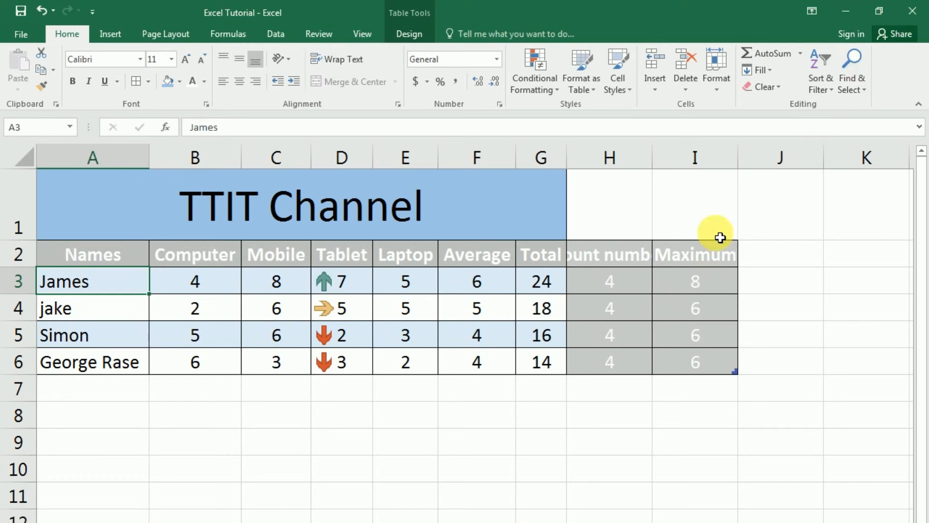
left_click(713, 283)
left_click_drag(712, 284, 714, 374)
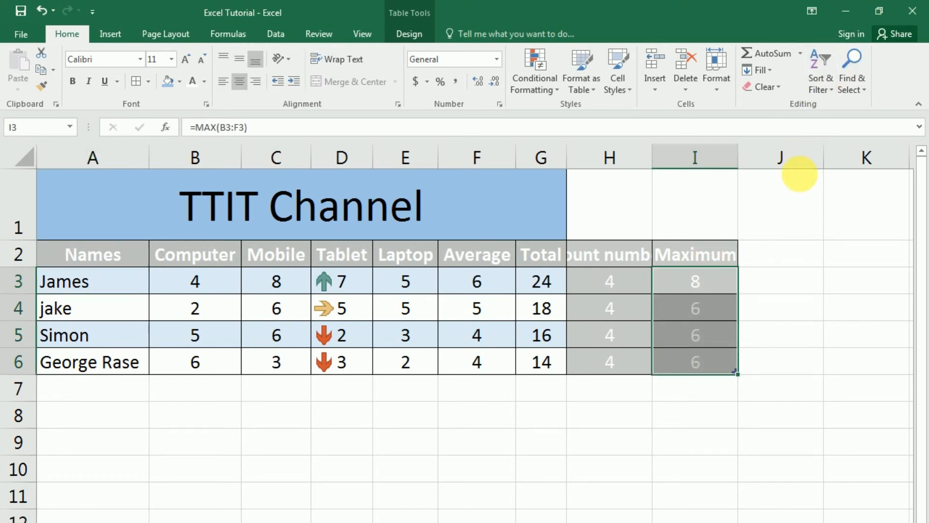
left_click(716, 305)
left_click_drag(707, 284, 721, 365)
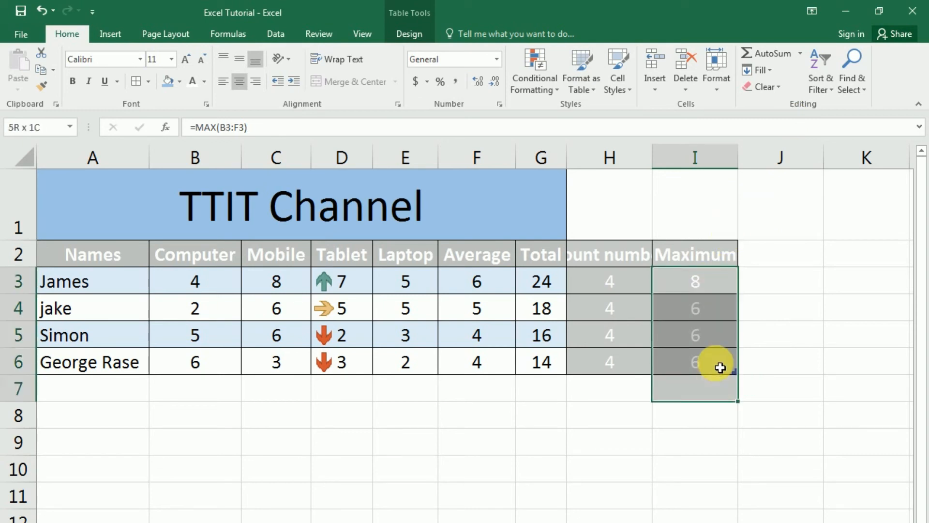
- Sort the table rows by the Total column from smallest to largest
left_click_drag(535, 285, 556, 372)
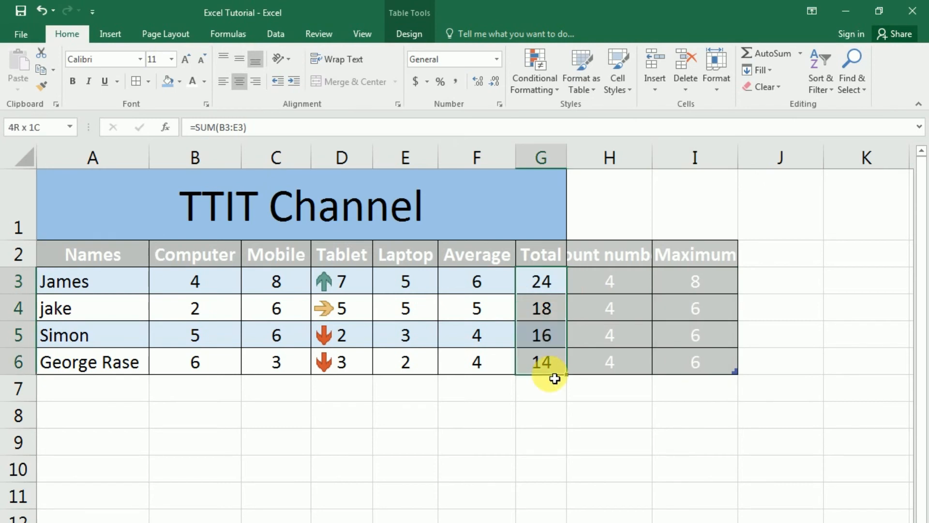
left_click(823, 80)
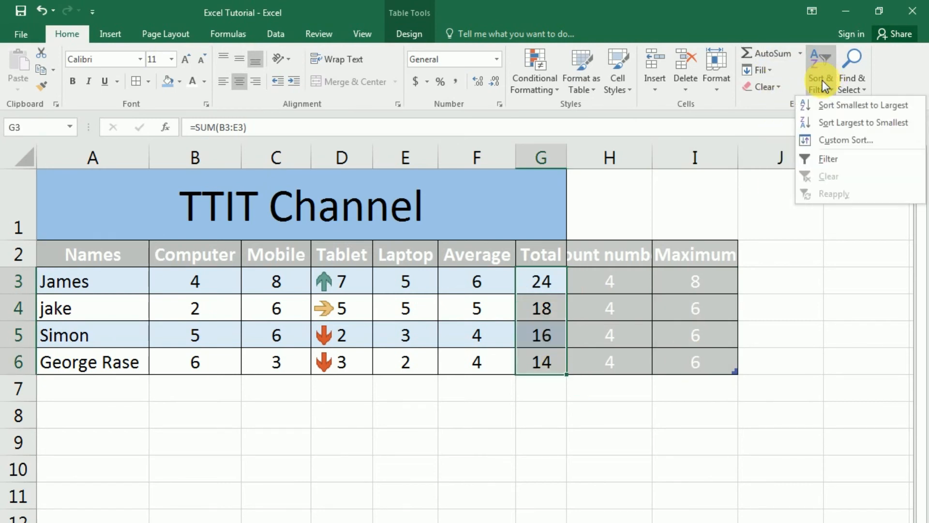
left_click(815, 107)
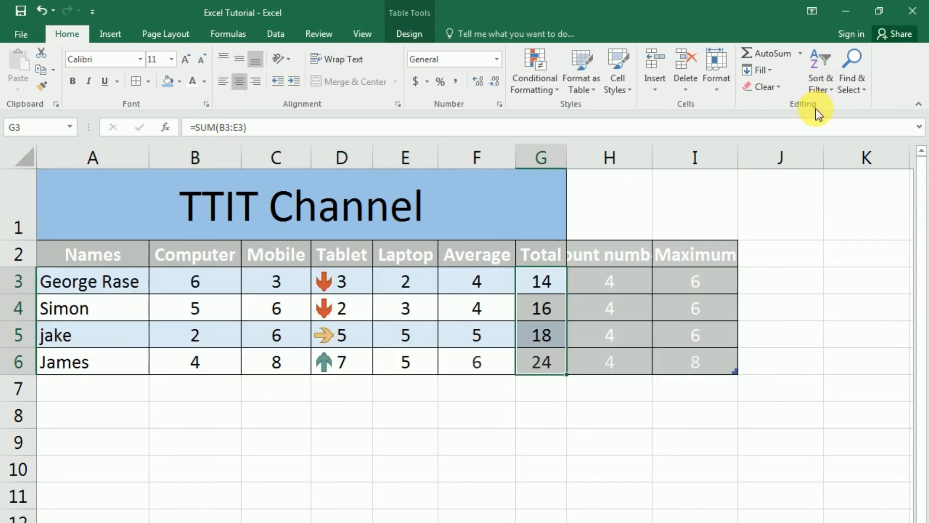
- Check the first data row from Names to Maximum, and undo the sort by Total
left_click(552, 283)
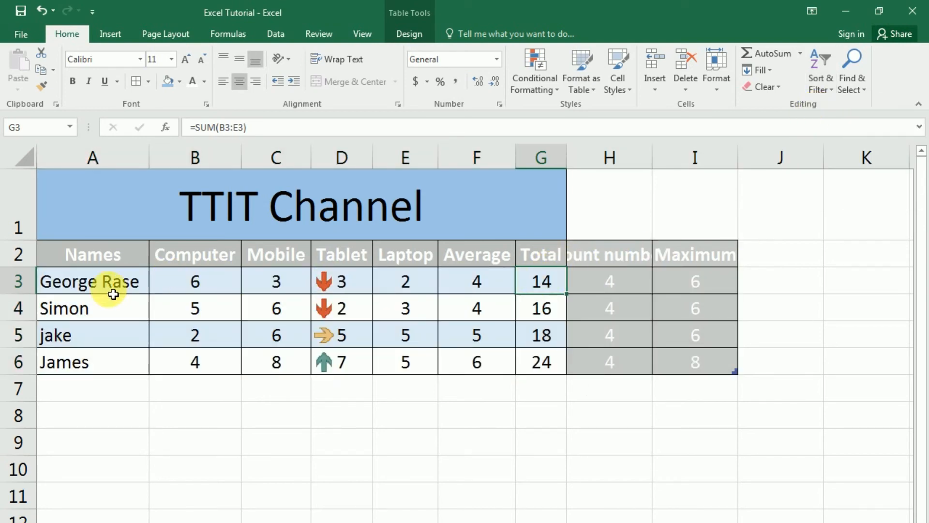
left_click_drag(114, 290, 554, 289)
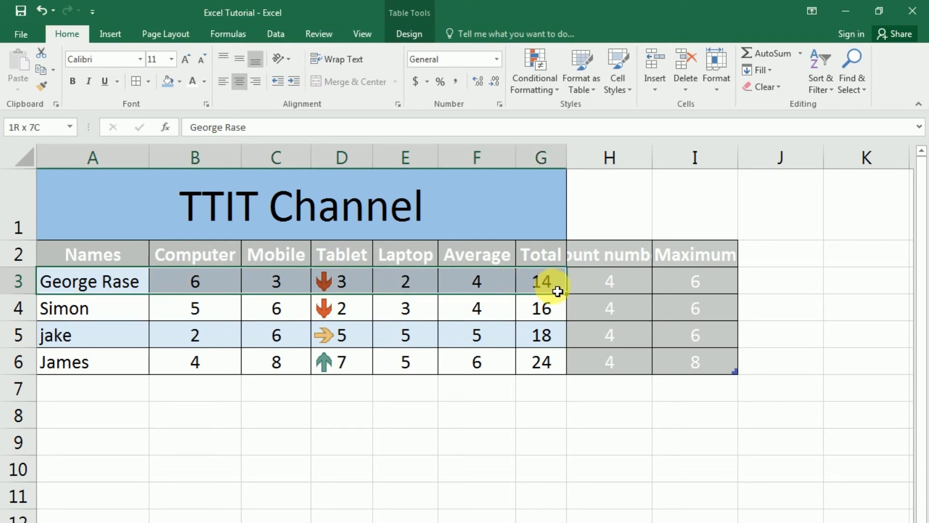
left_click(558, 290)
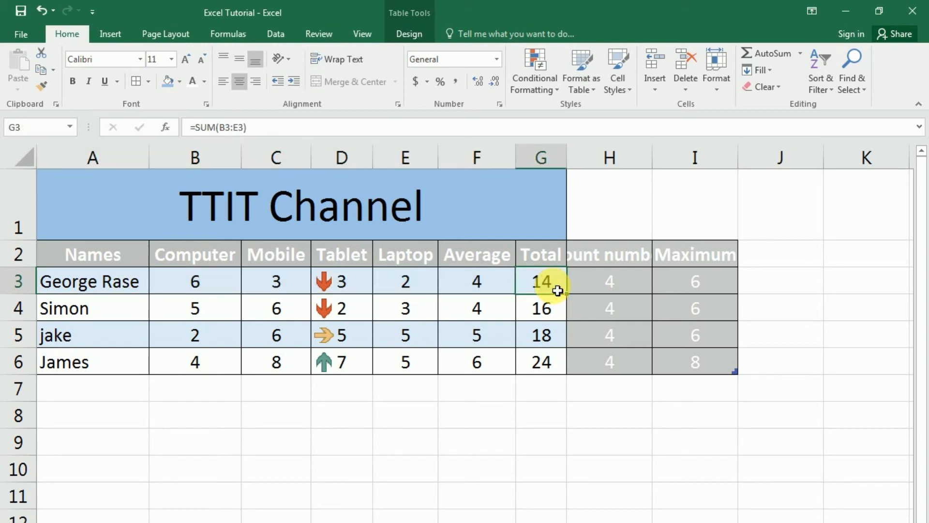
left_click_drag(700, 290, 97, 286)
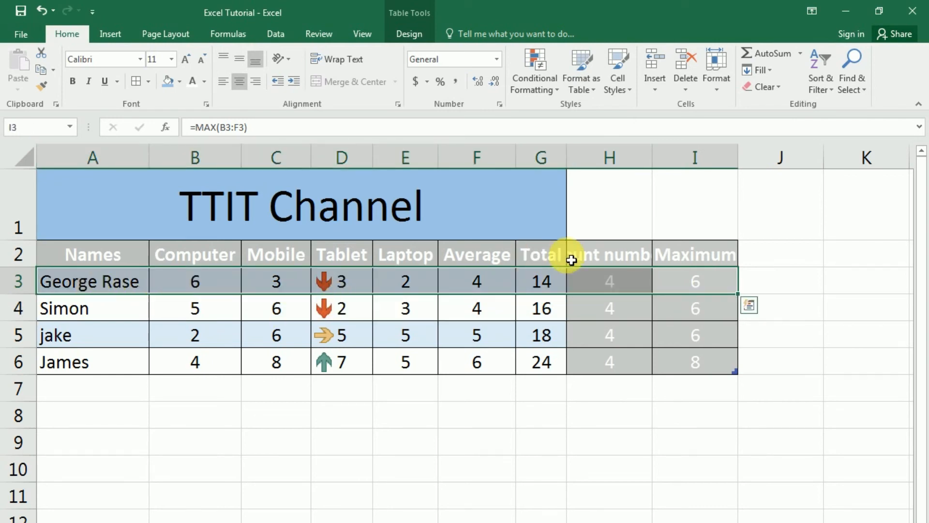
left_click(546, 286)
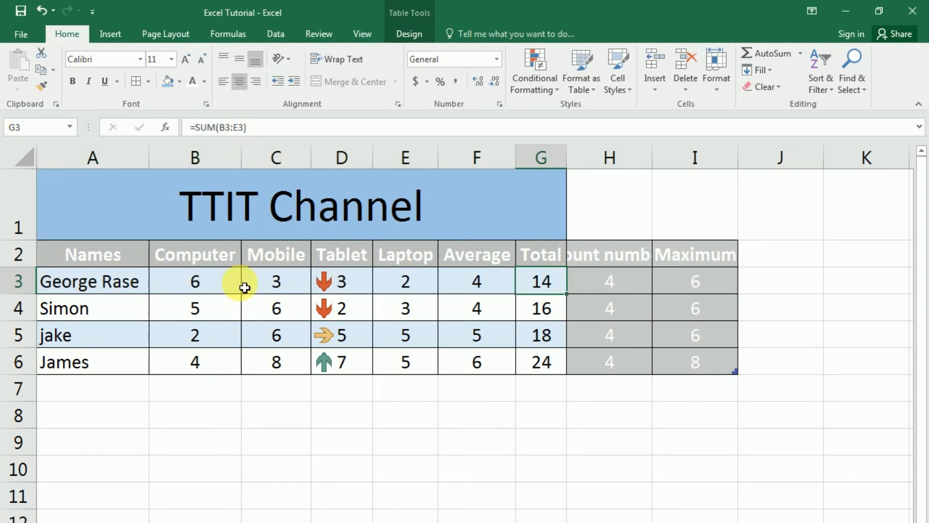
key("ctrl+z")
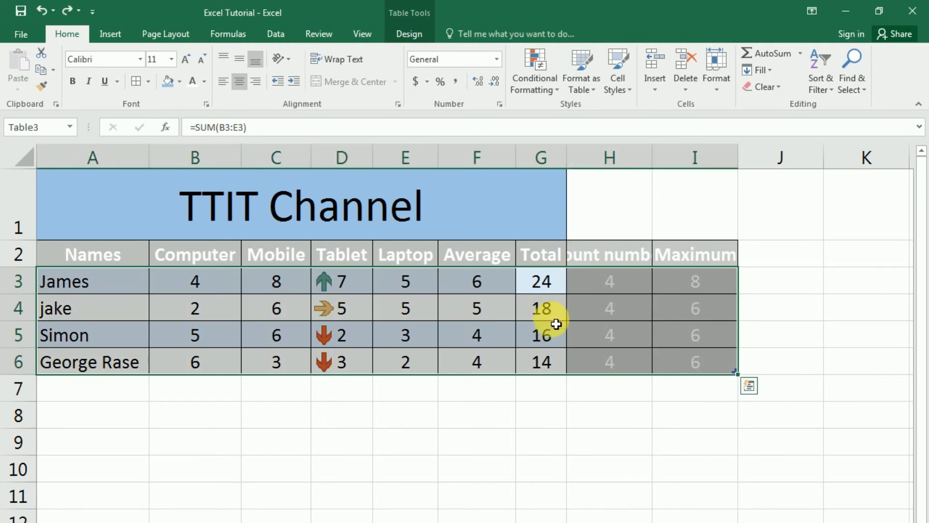
- Sort the table again by the totals in G3 to G6, smallest to largest, and check the last row's total
left_click_drag(541, 285, 548, 372)
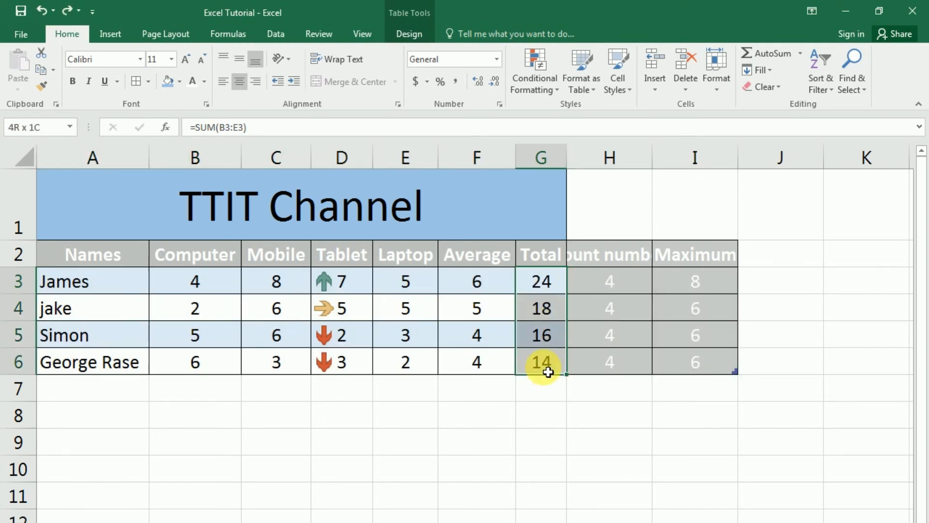
left_click(823, 85)
left_click(826, 106)
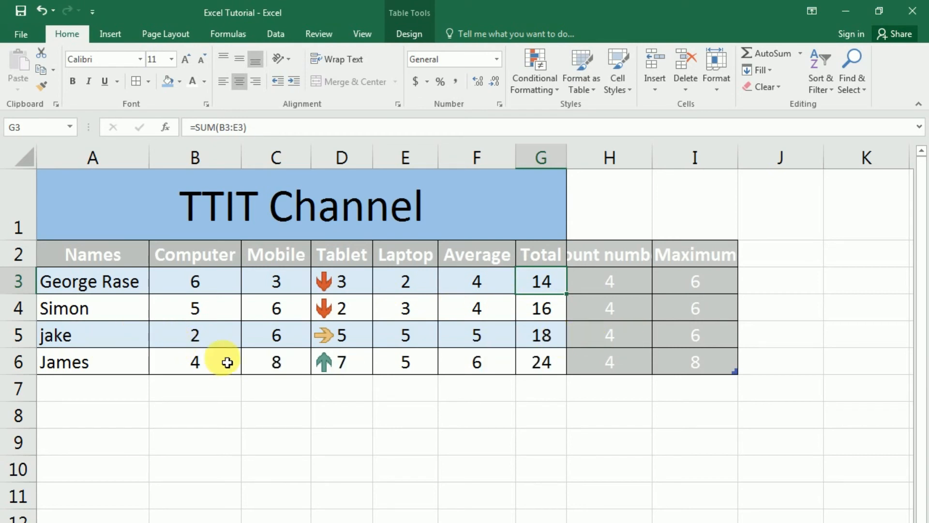
left_click(544, 372)
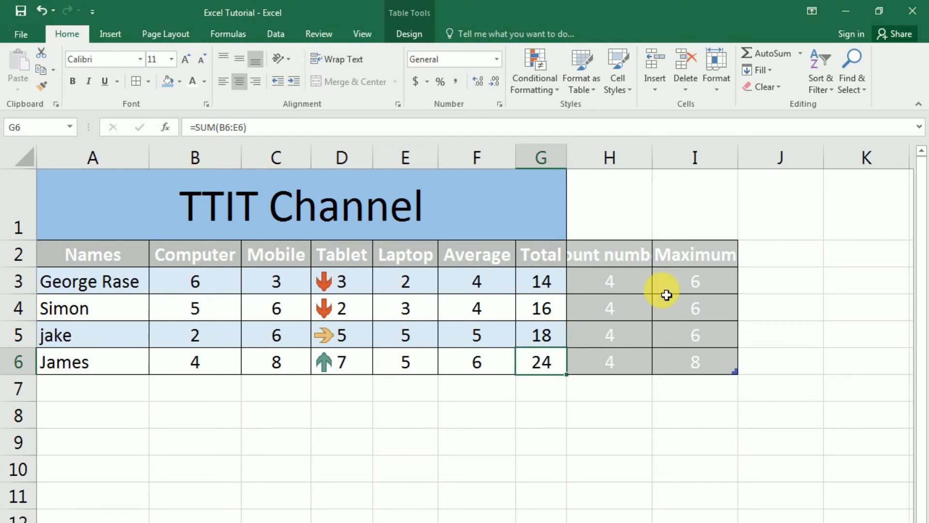
- Turn on filtering for the table's header row, from Names to Maximum
left_click(828, 92)
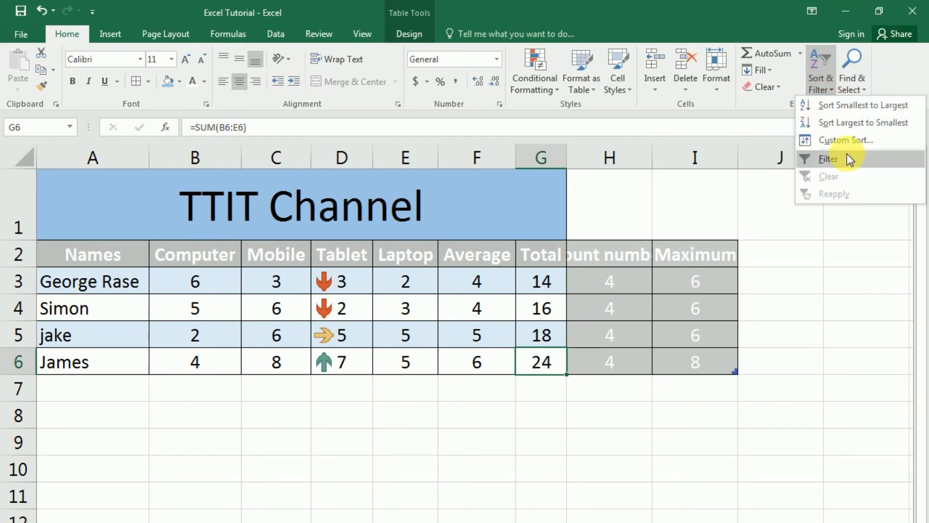
left_click(405, 303)
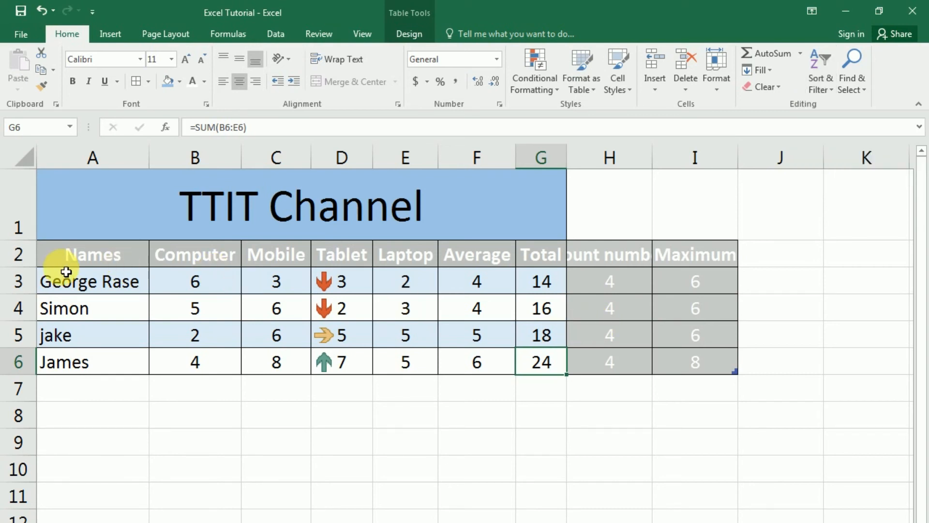
left_click_drag(66, 263, 404, 364)
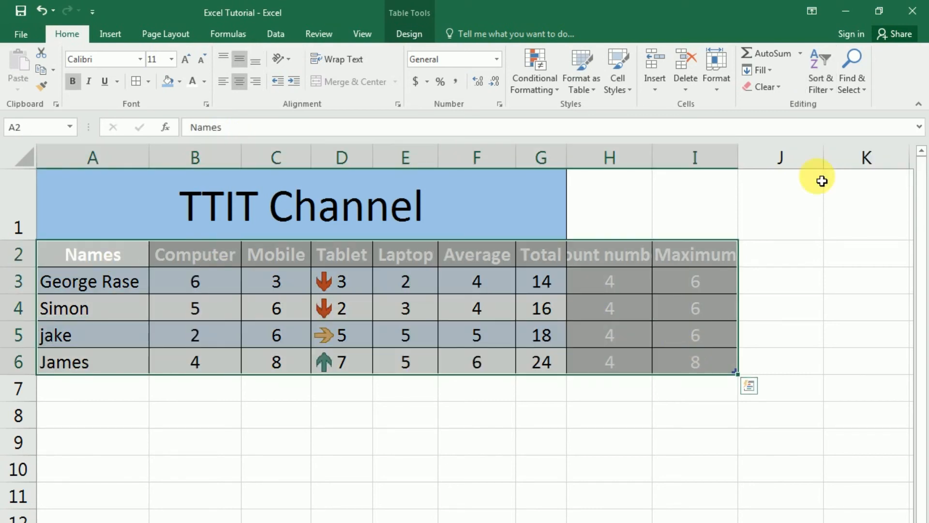
left_click(821, 89)
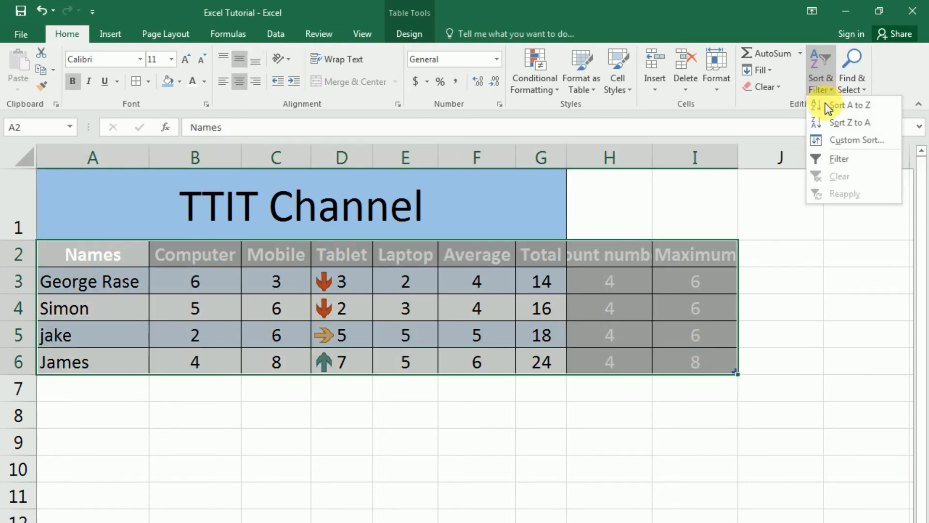
left_click(836, 159)
left_click(194, 339)
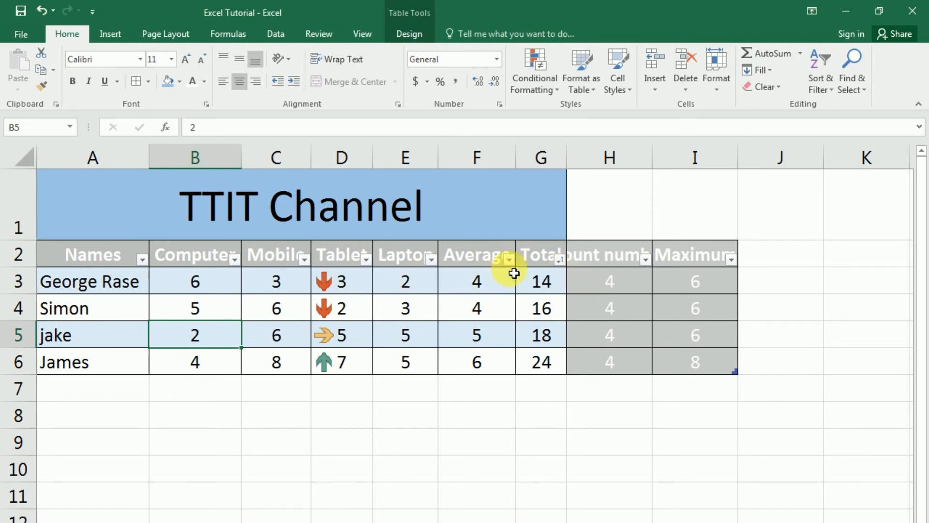
- Filter the Average column to show only rows with the value 4, and check the names listed
left_click(508, 259)
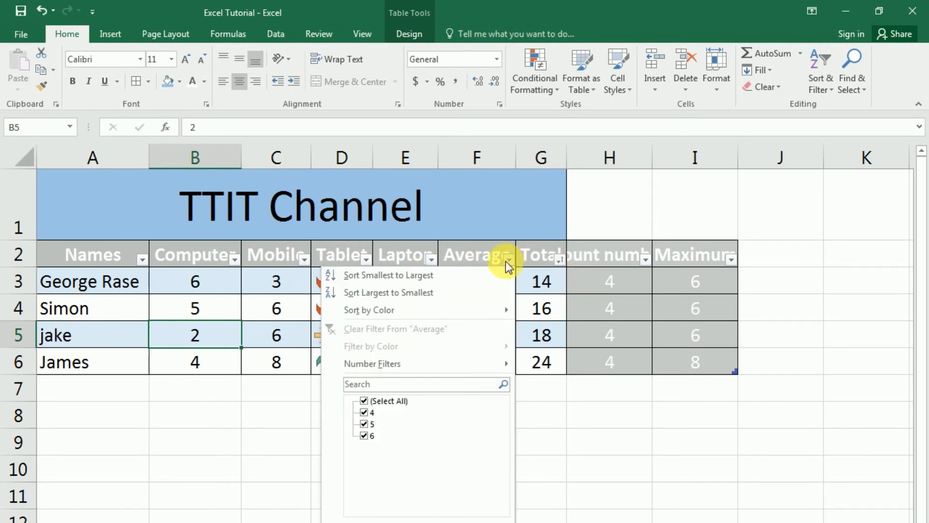
left_click(370, 434)
left_click(382, 425)
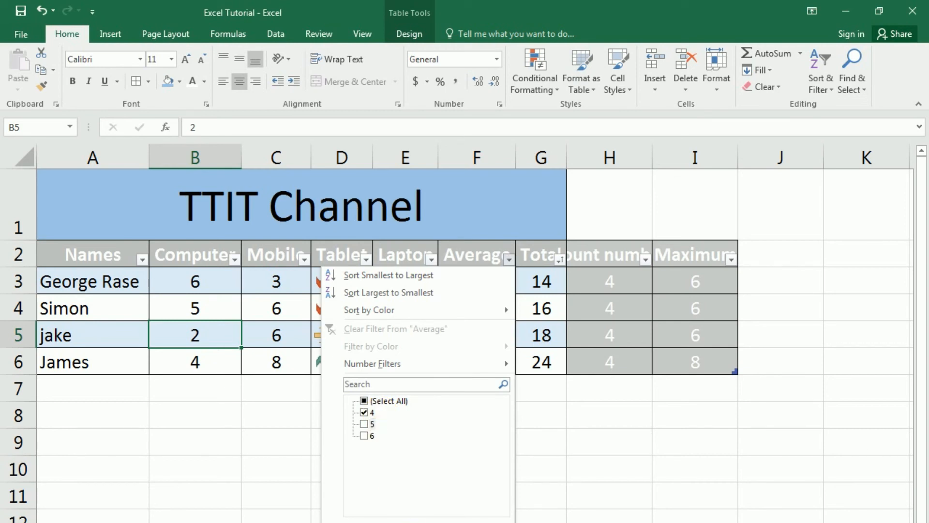
left_click(418, 521)
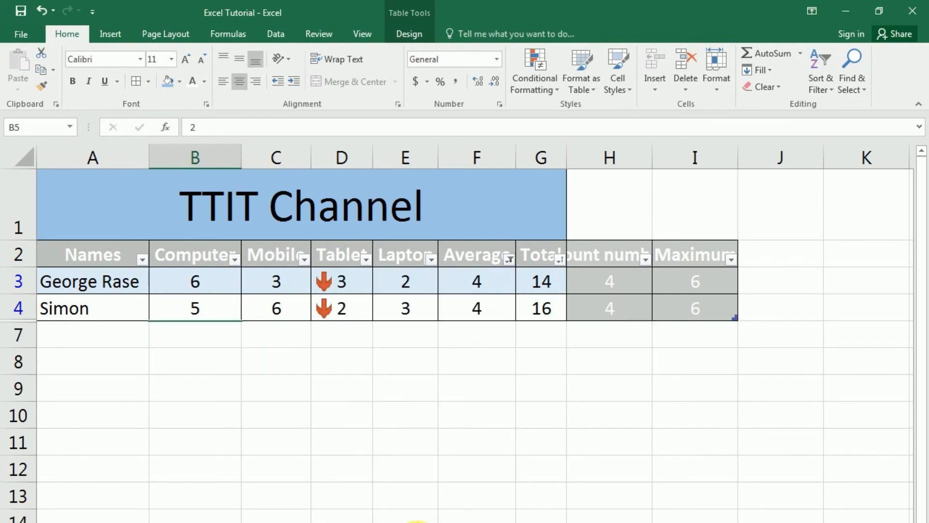
left_click(99, 291)
left_click(106, 310)
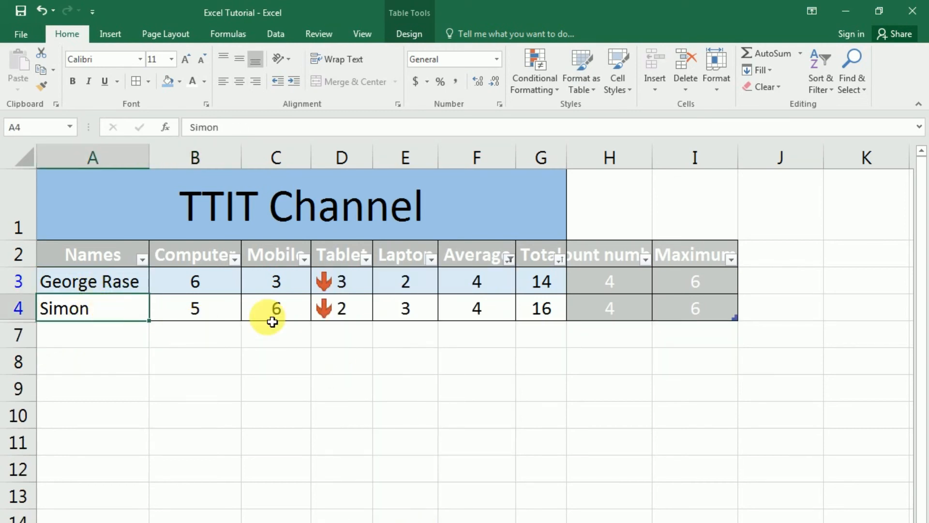
- Show all rows again by reselecting every value in the Average column's filter
left_click(508, 260)
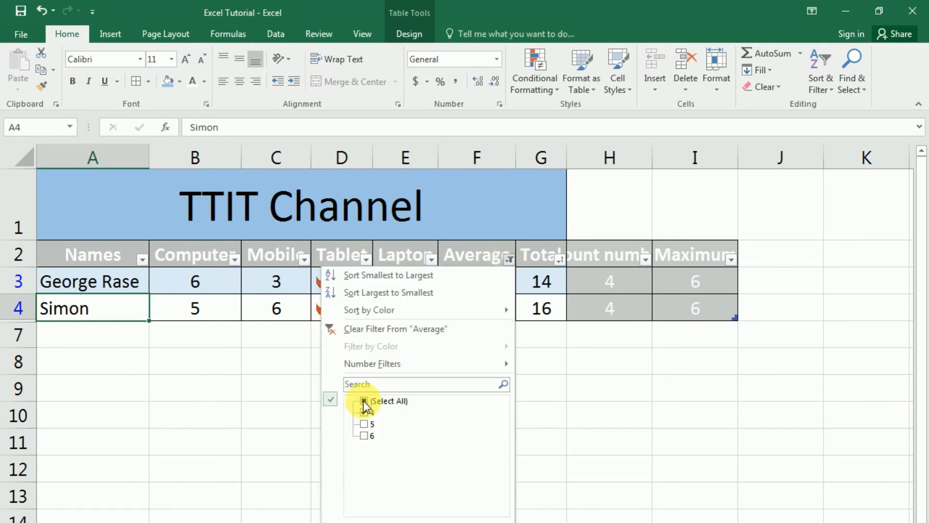
left_click(364, 401)
left_click(421, 520)
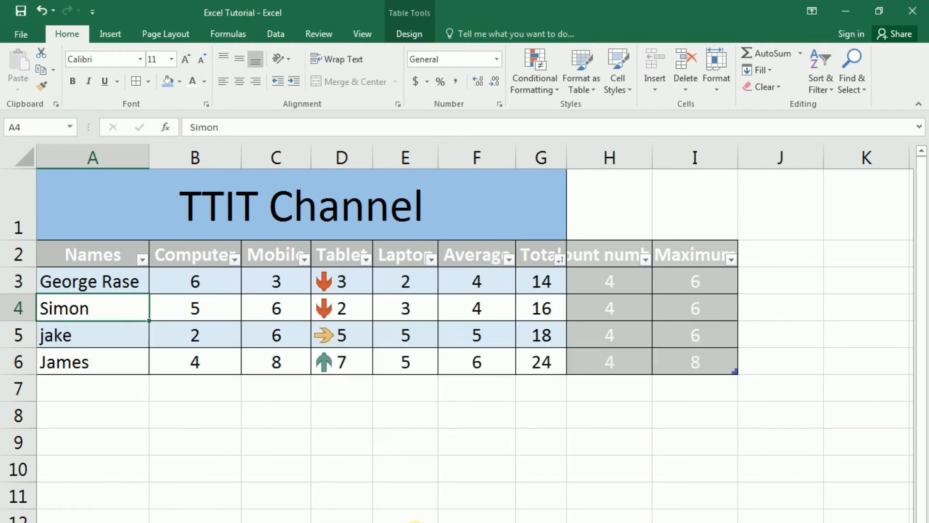
key("Right")
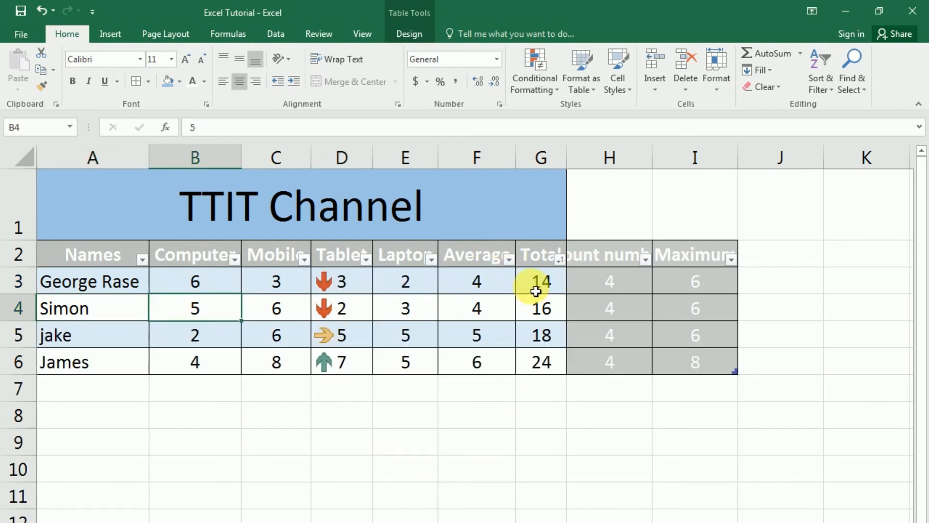
- Search the sheet for the name in cell A4 with Find, repeating the search once
left_click_drag(206, 286, 544, 365)
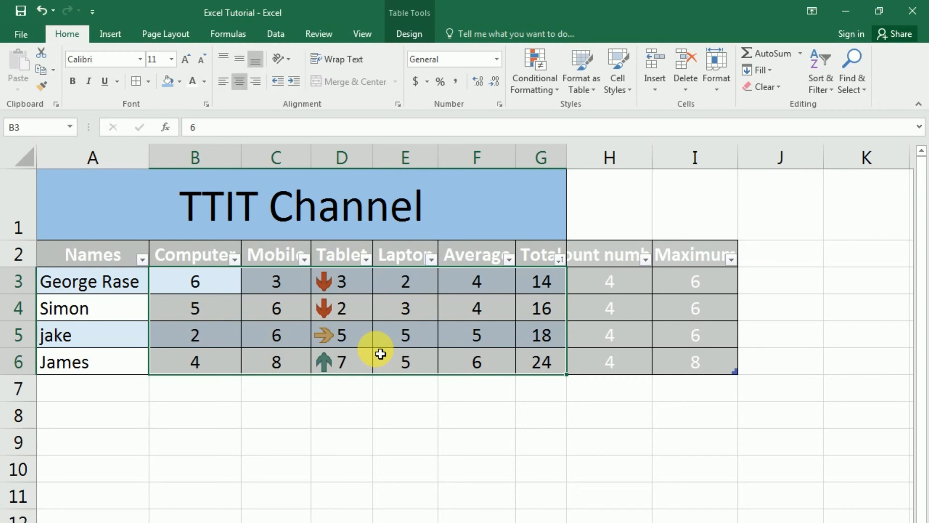
left_click(416, 313)
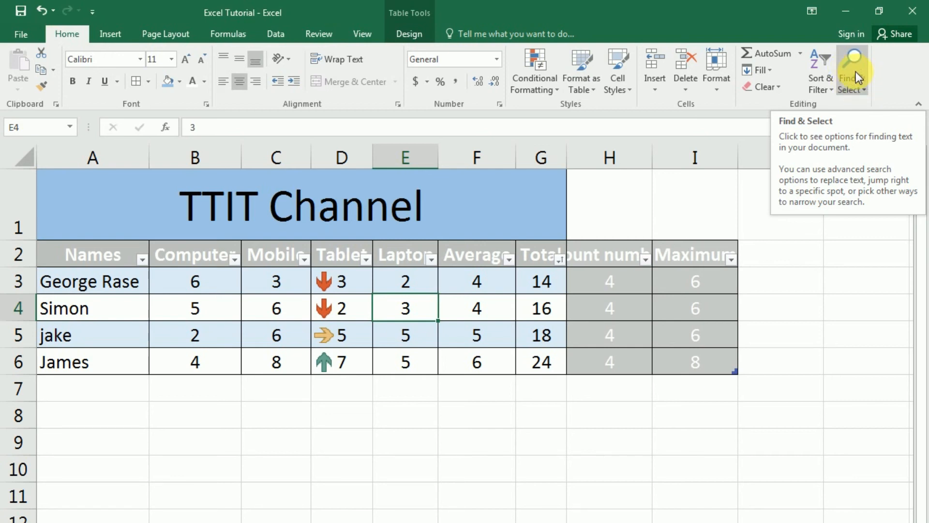
left_click(862, 89)
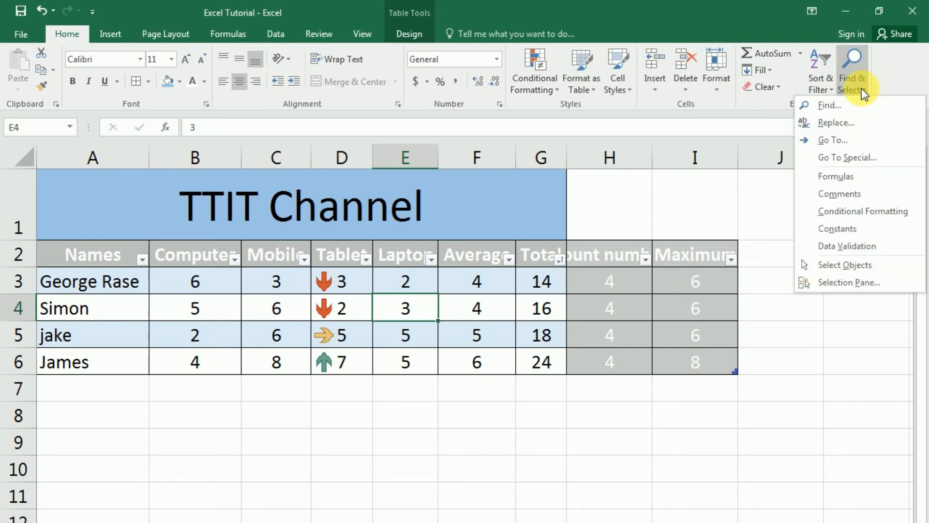
left_click(823, 106)
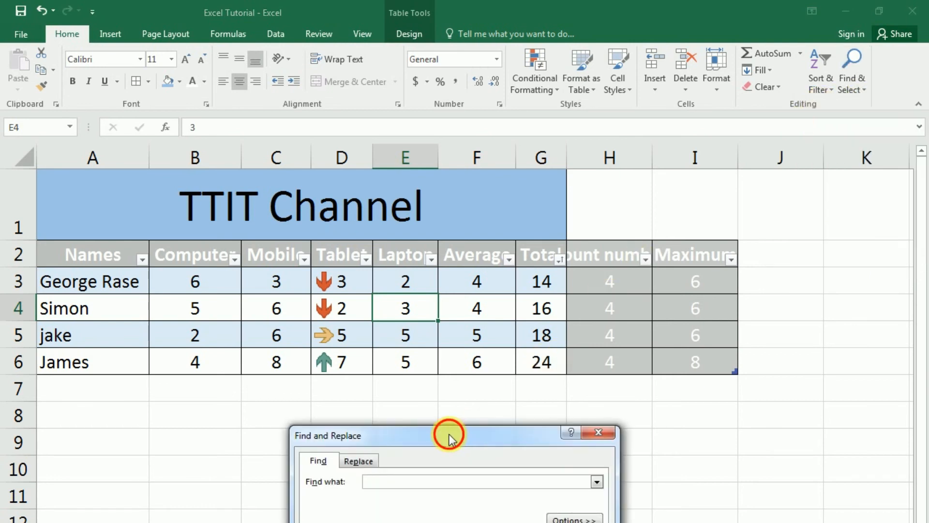
left_click_drag(451, 432, 551, 351)
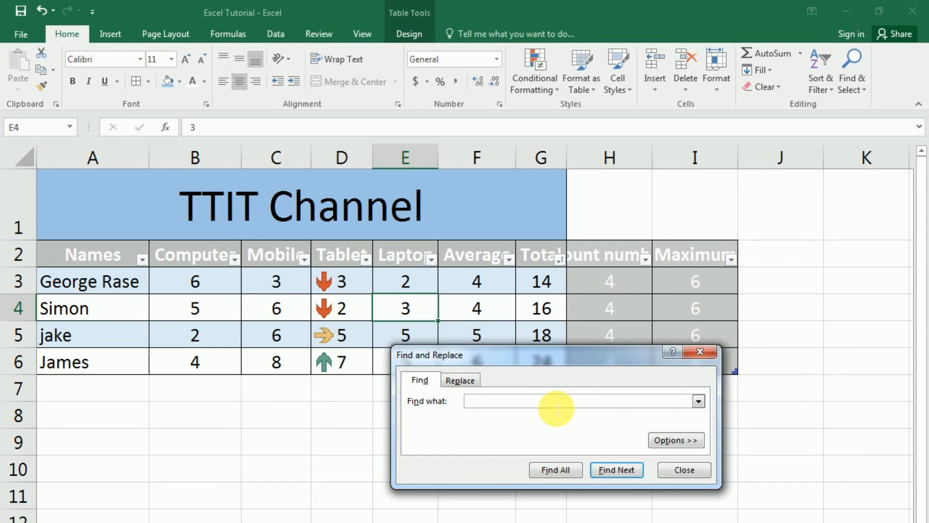
type("Simon")
key("Return")
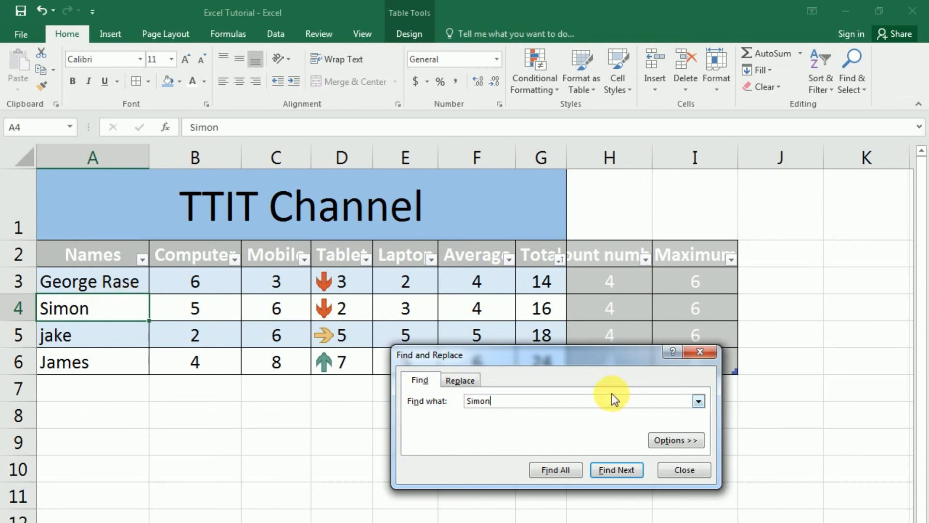
left_click(610, 468)
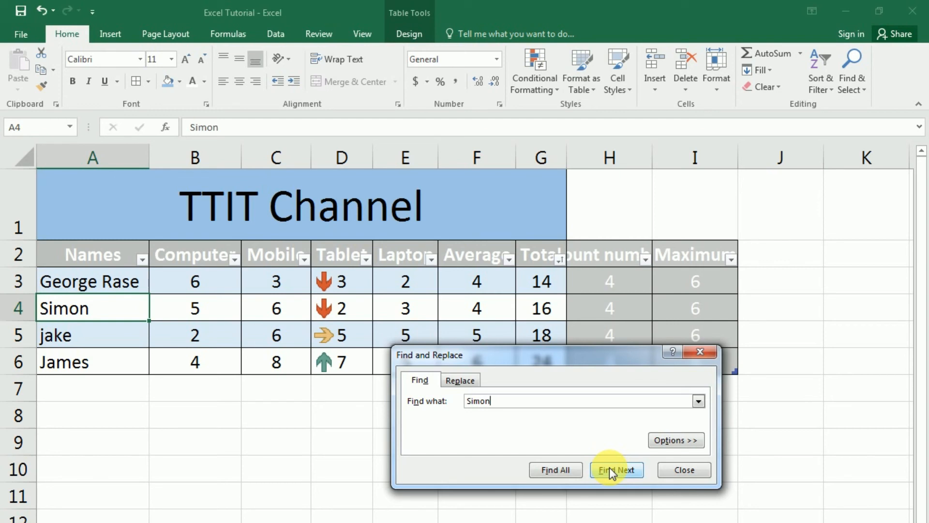
- Search the sheet for 4 and step through several matches, with the search dialog moved clear of the table
key("BackSpace")
key("BackSpace")
key("BackSpace")
key("BackSpace")
key("BackSpace")
type("4")
left_click(609, 469)
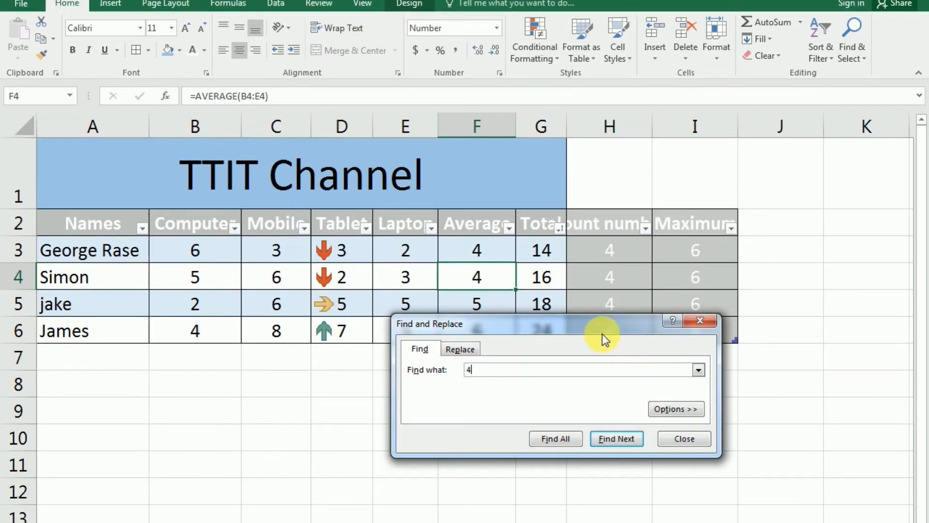
left_click_drag(602, 358, 356, 428)
left_click_drag(357, 381, 274, 378)
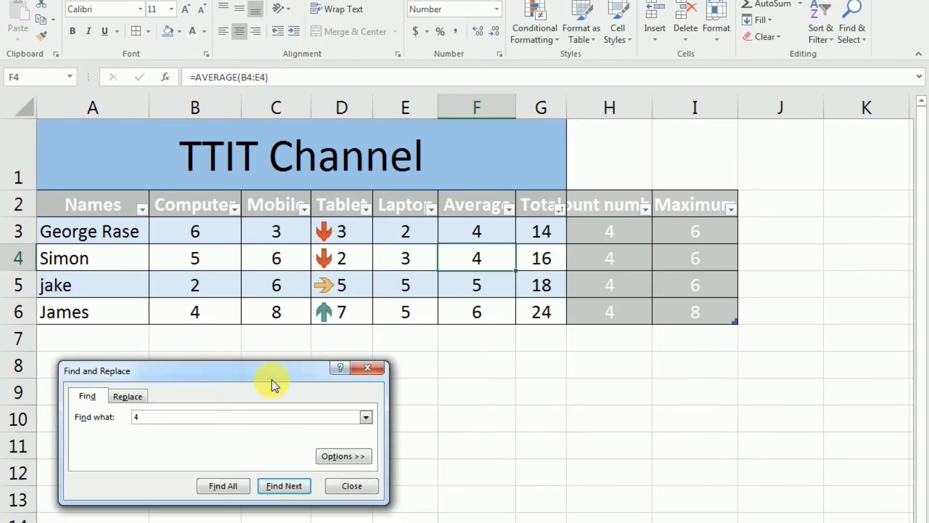
left_click(301, 484)
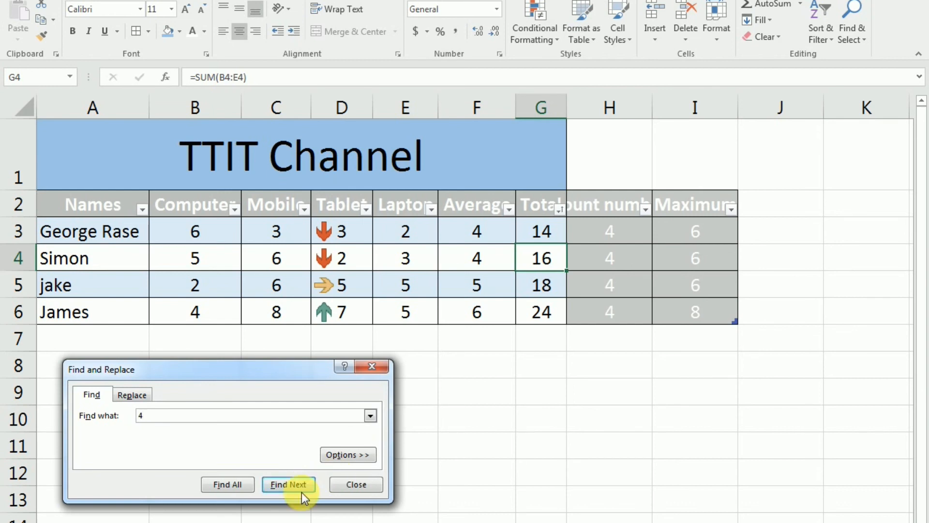
left_click(287, 487)
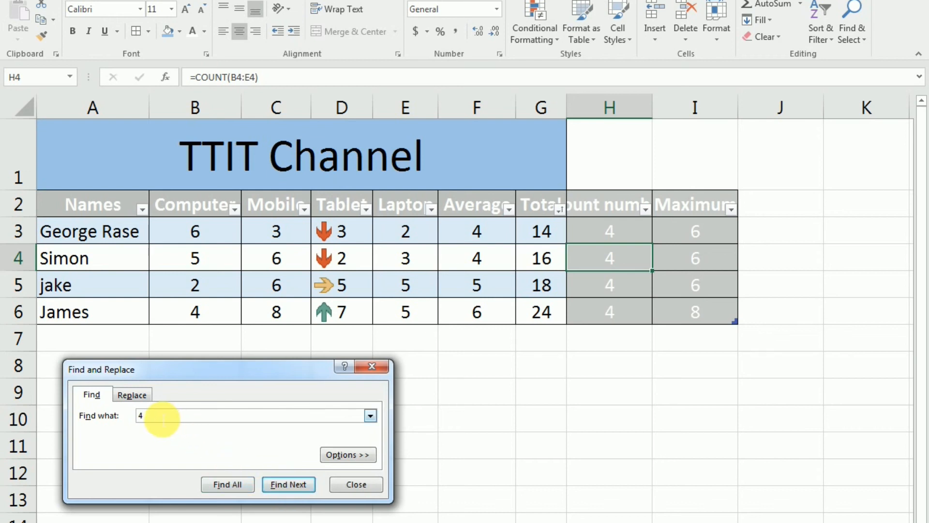
- Search the sheet for 8 and close the search dialog
double_click(140, 415)
key("BackSpace")
type("8")
key("Return")
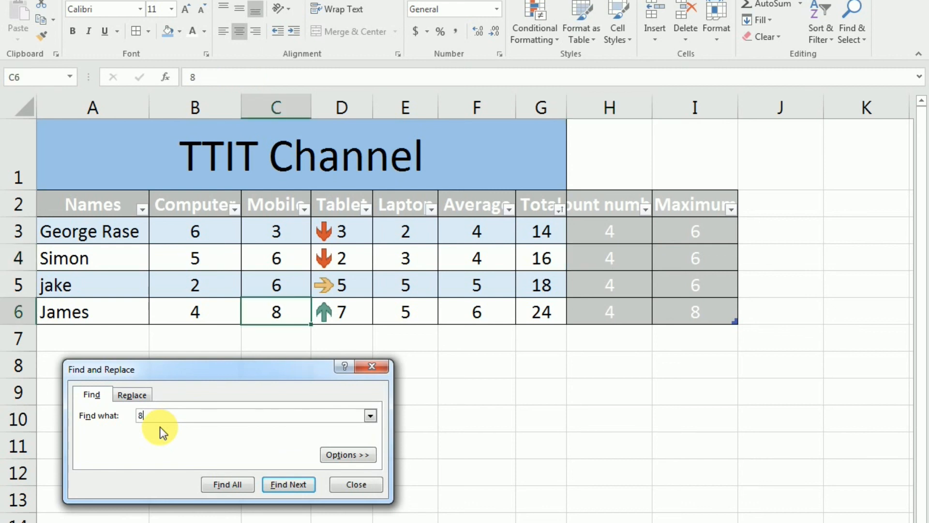
left_click(381, 366)
- Replace the 8 in the Mobile column's last row with 10 using Find and Replace, and undo the replacement
left_click(852, 34)
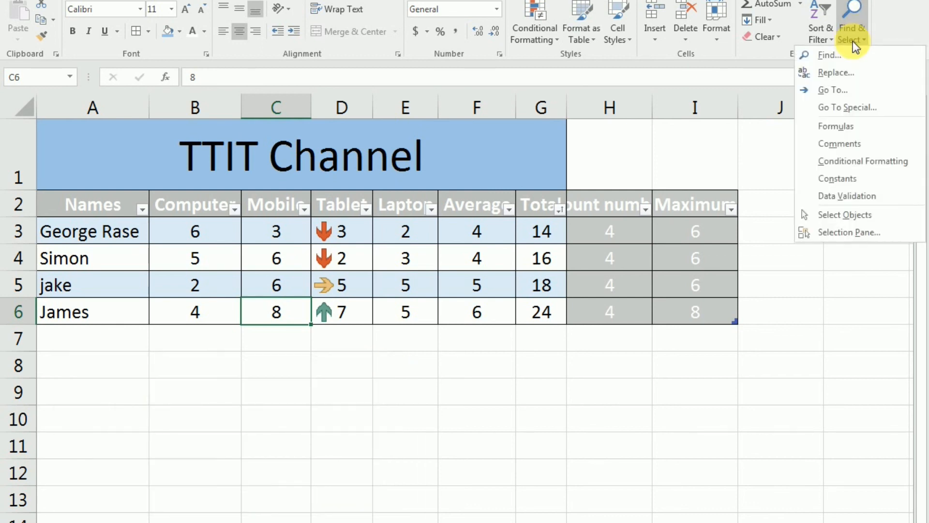
left_click(833, 73)
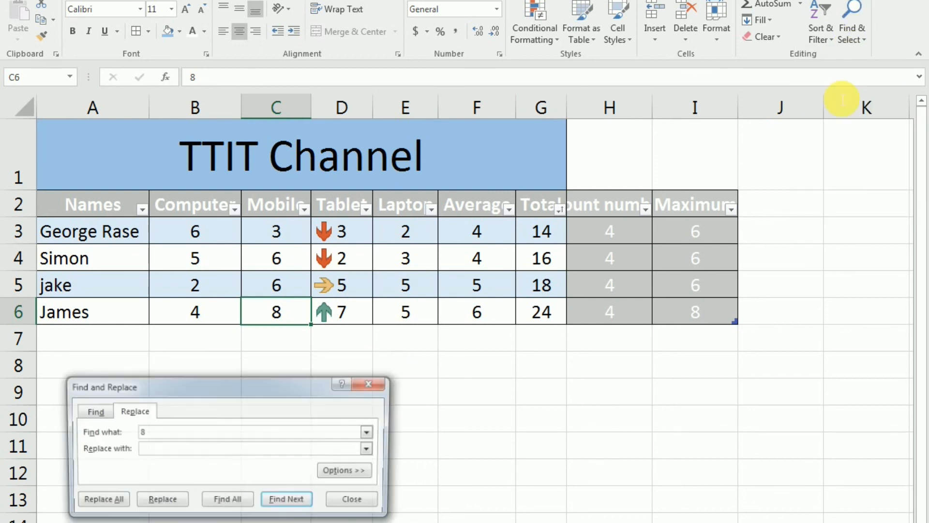
left_click(92, 411)
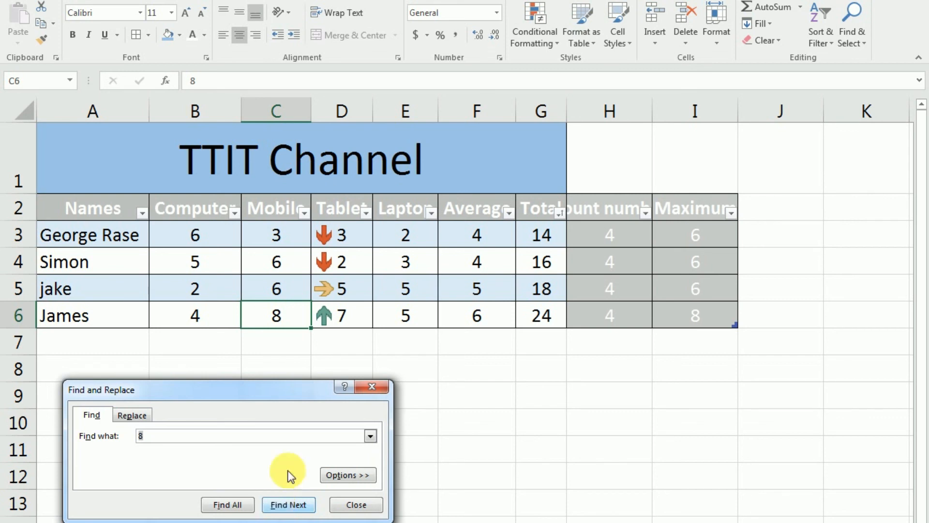
left_click(132, 414)
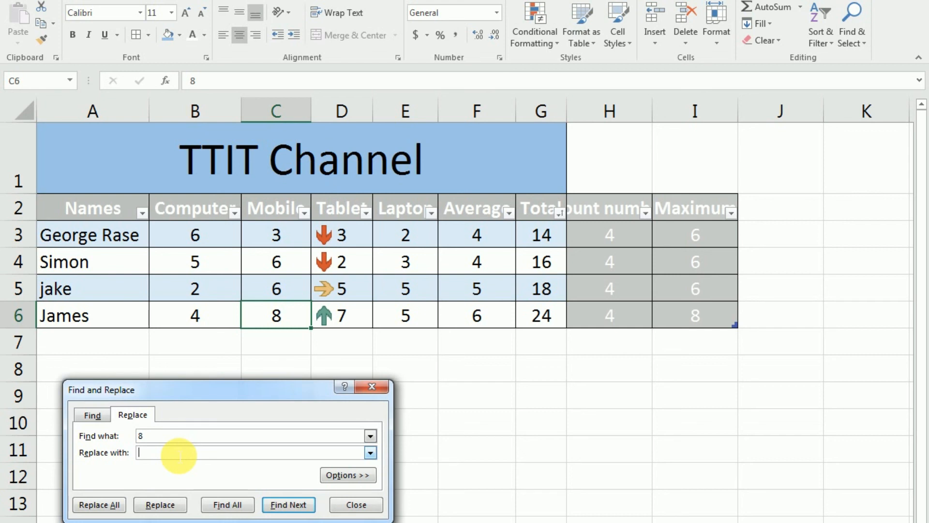
type("10")
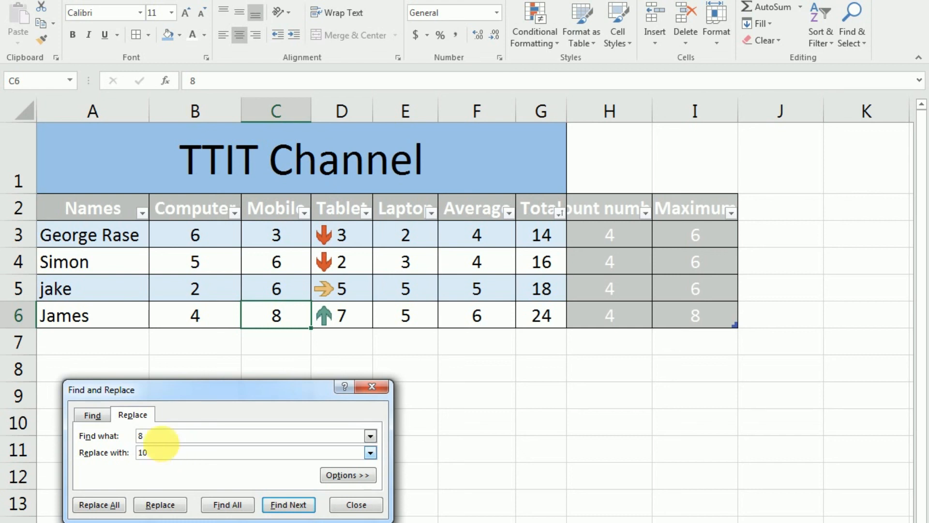
left_click(278, 506)
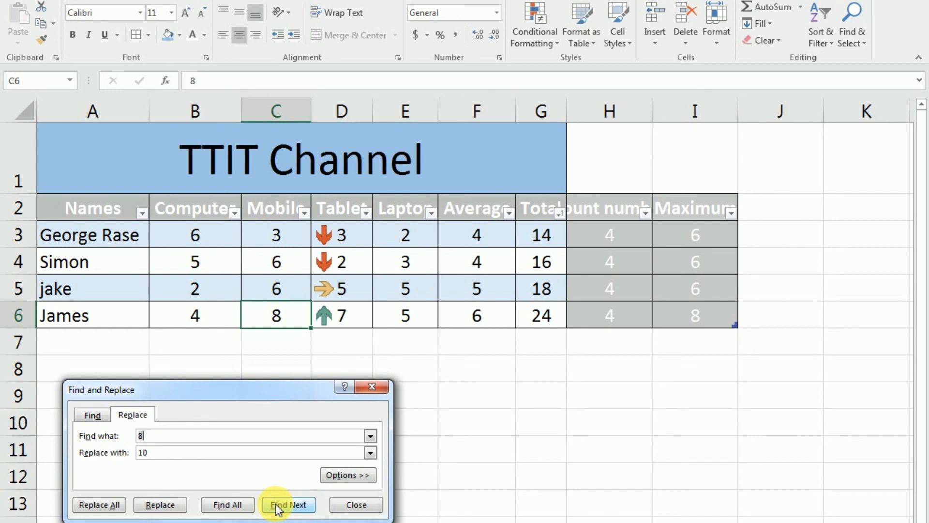
left_click(160, 506)
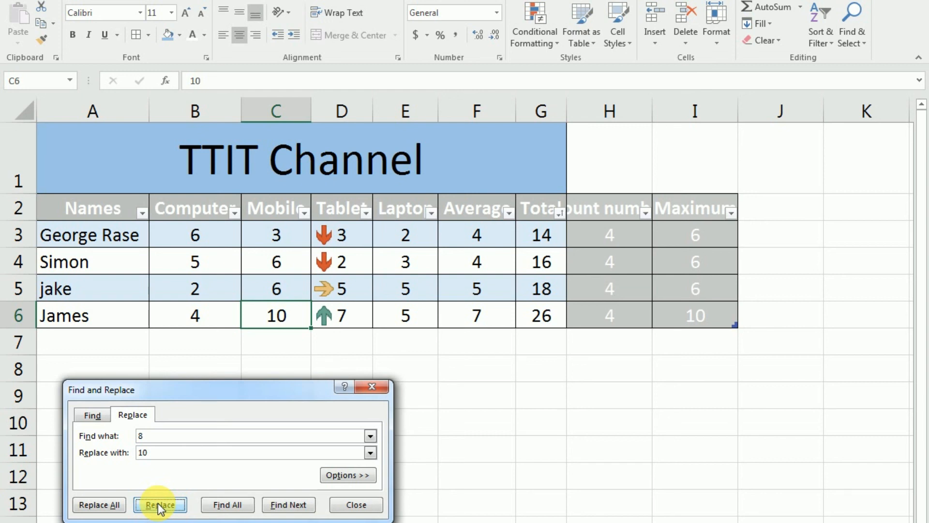
left_click(371, 388)
key("ctrl+z")
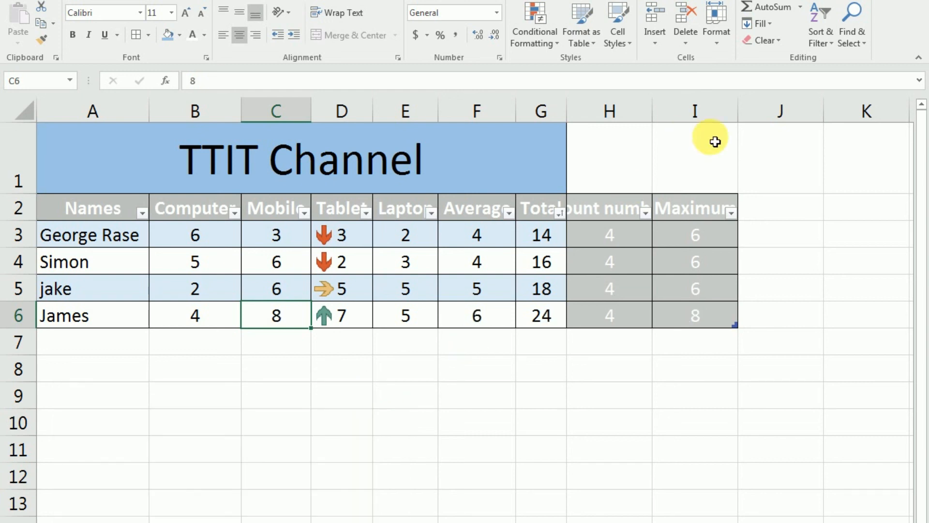
- Use Find and Replace to replace the 8 in cell C6 with 10, and close the dialog
left_click(853, 38)
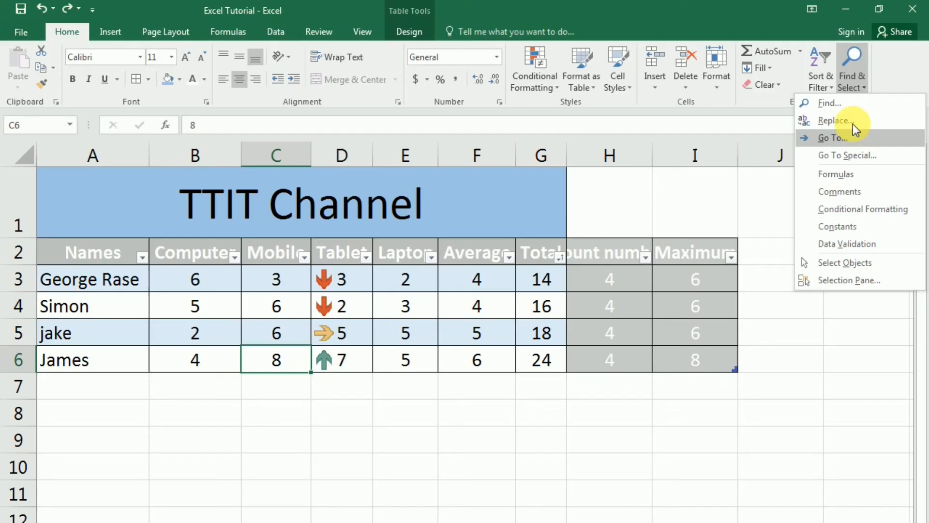
left_click(842, 121)
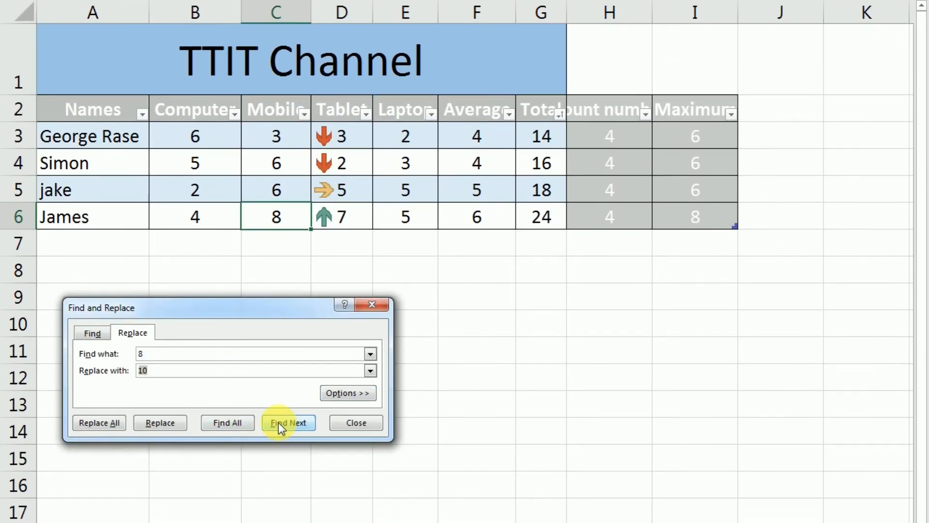
left_click(279, 425)
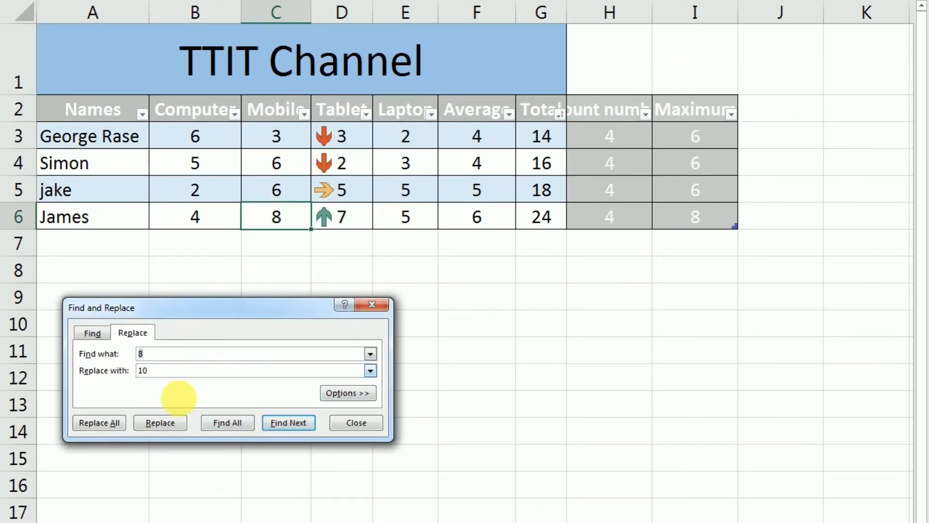
left_click(170, 424)
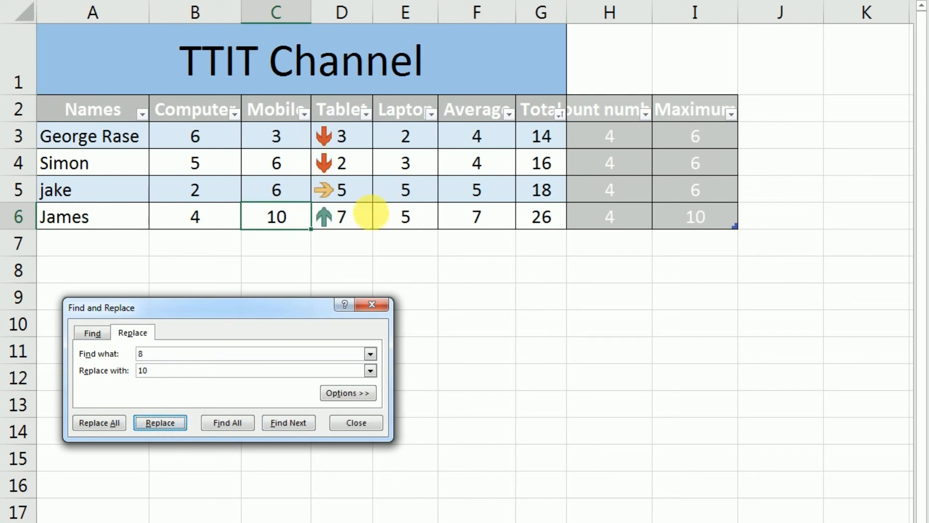
left_click(372, 304)
- Check row 6's average, total, count and maximum against its values in B6 to E6
left_click(488, 222)
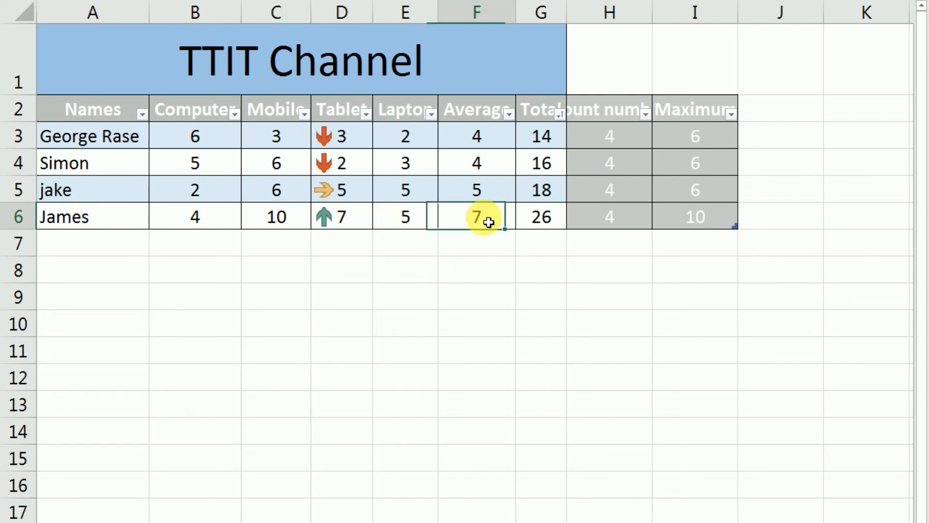
left_click(539, 223)
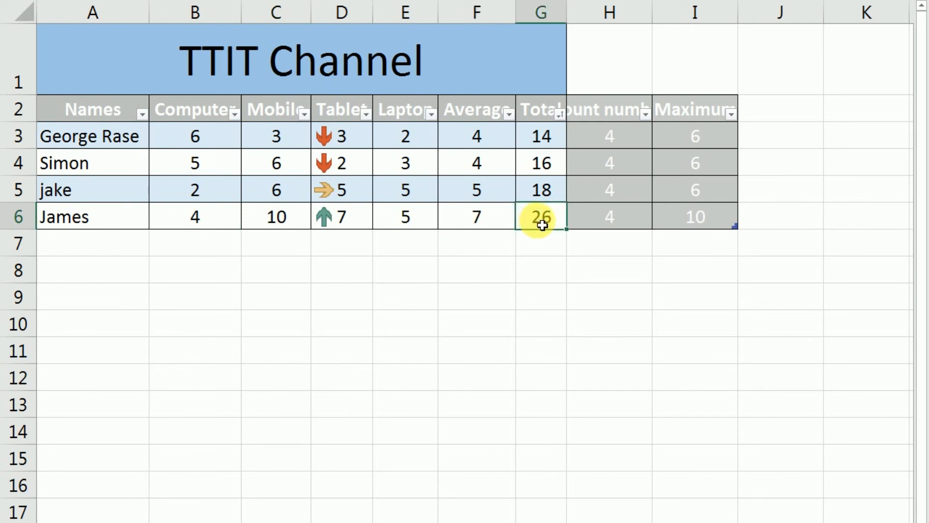
left_click(627, 219)
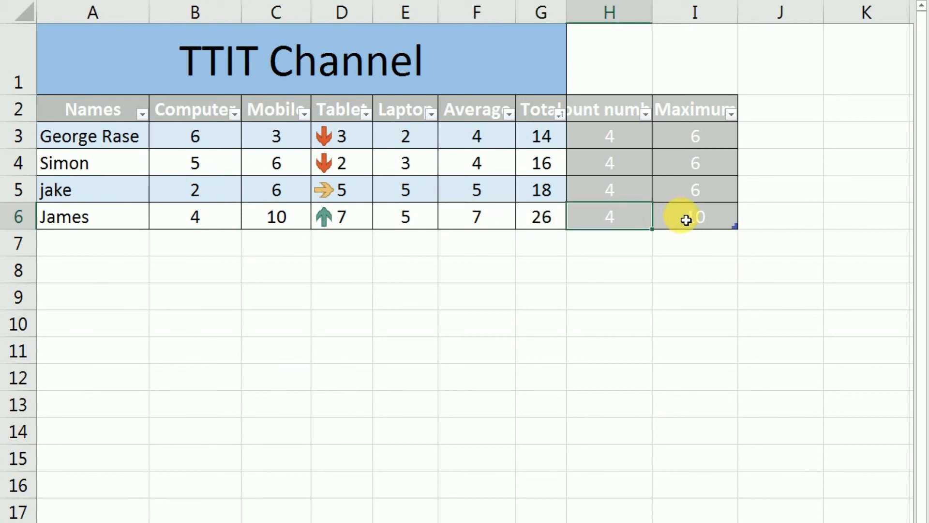
left_click(506, 217)
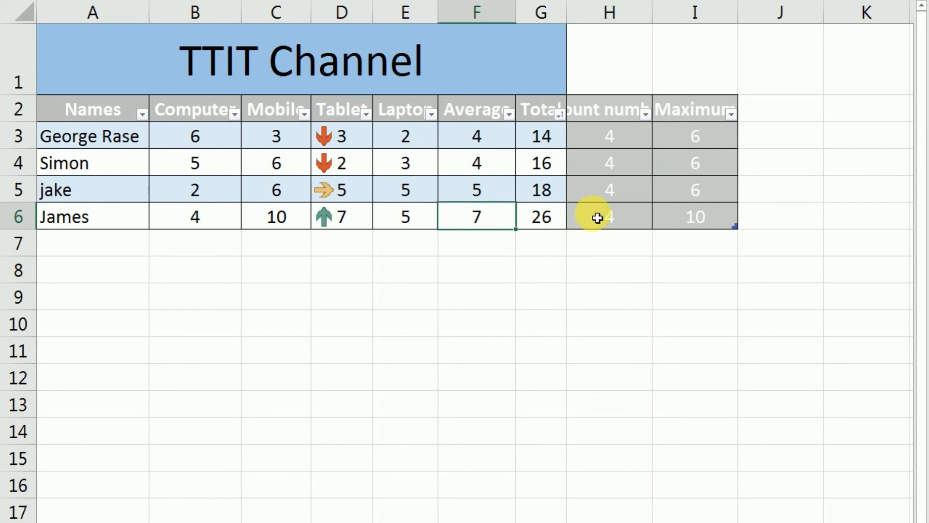
left_click_drag(418, 217, 183, 224)
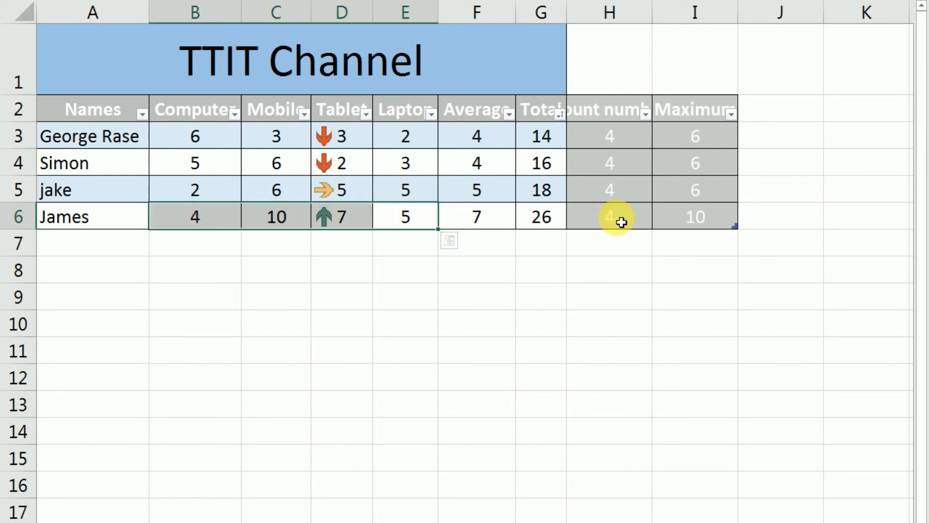
left_click(688, 220)
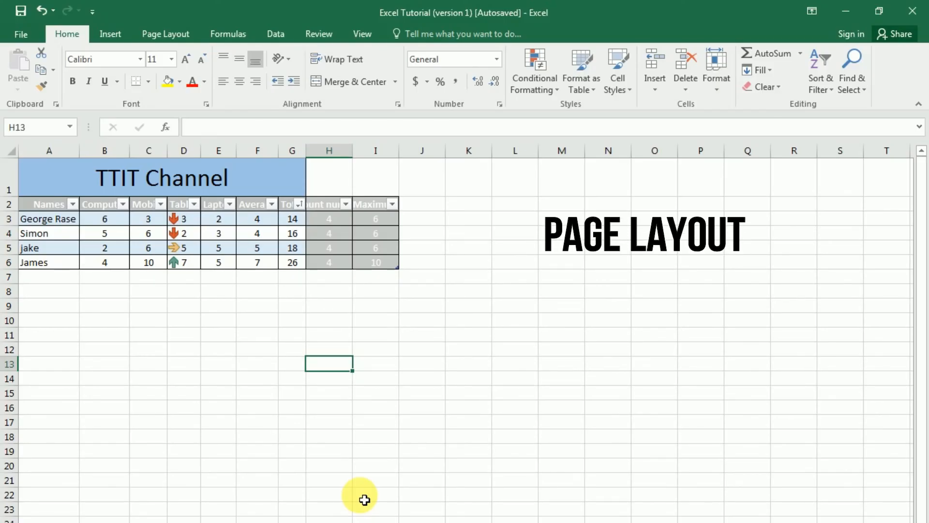
- Set the sheet's page margins to Normal and its orientation to Portrait
left_click(173, 35)
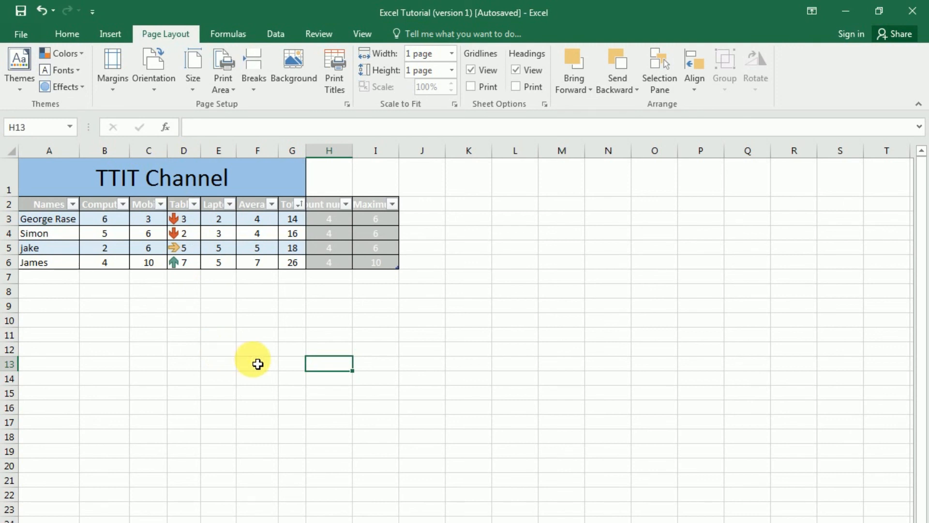
left_click(113, 84)
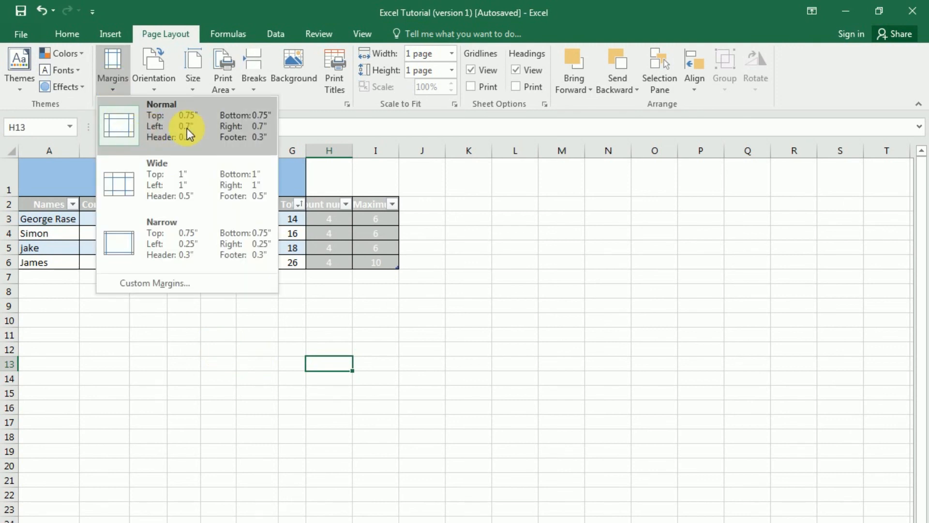
left_click(179, 134)
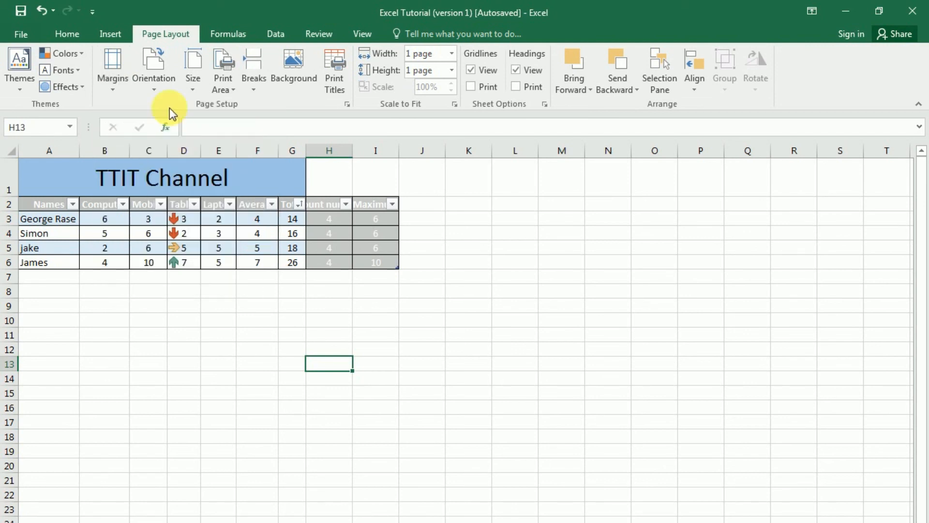
left_click(157, 89)
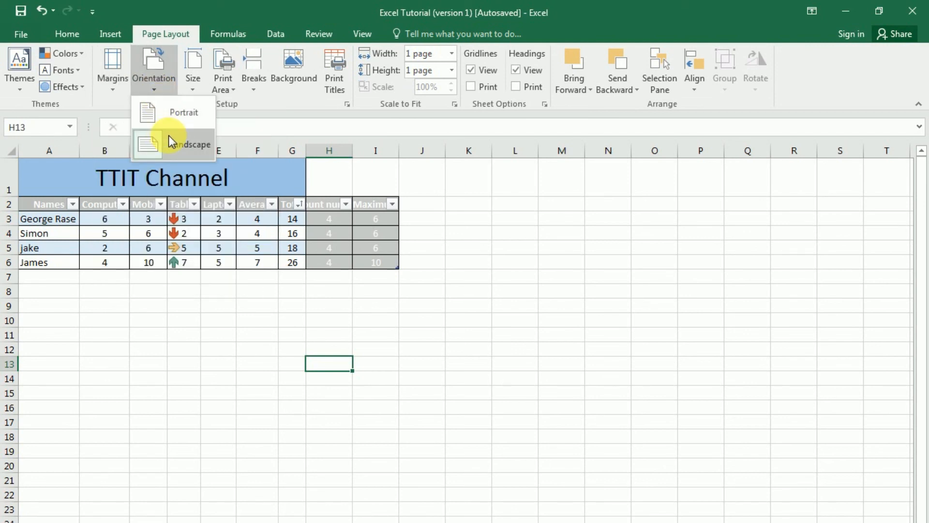
left_click(171, 117)
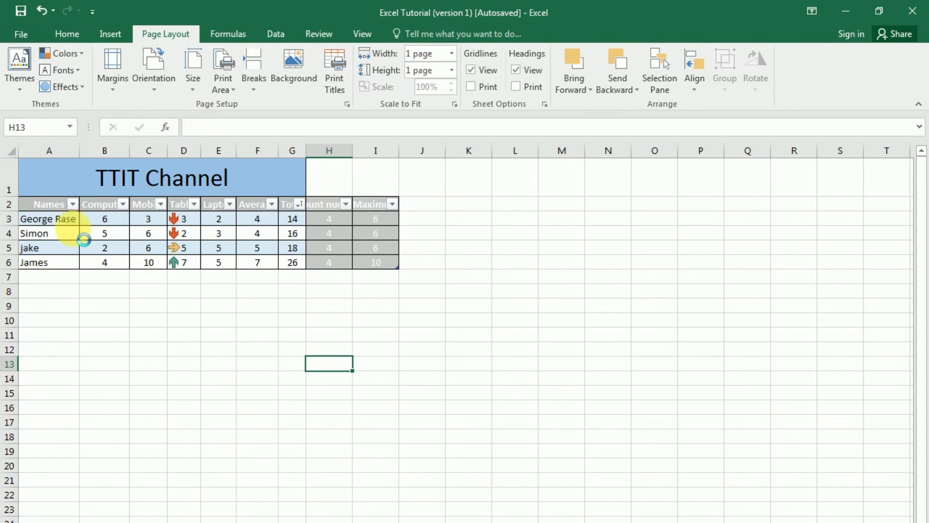
- Set the sheet's paper size to A4 and make the range A1:N24 the print area
left_click(195, 85)
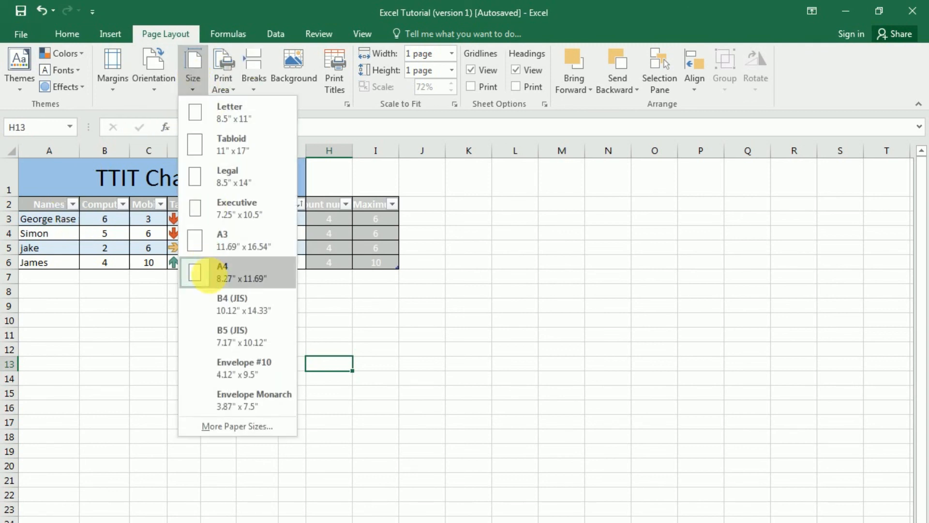
left_click(201, 266)
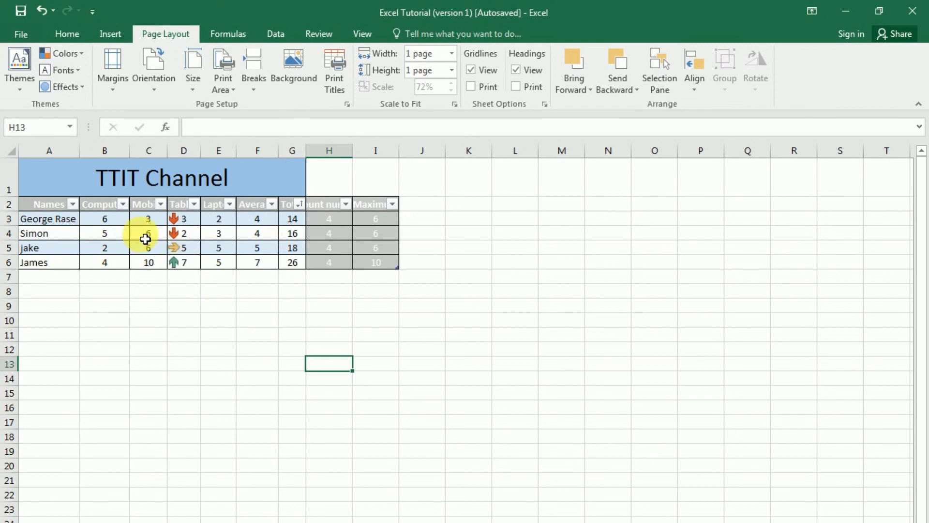
left_click_drag(58, 193, 74, 522)
left_click_drag(283, 522, 617, 519)
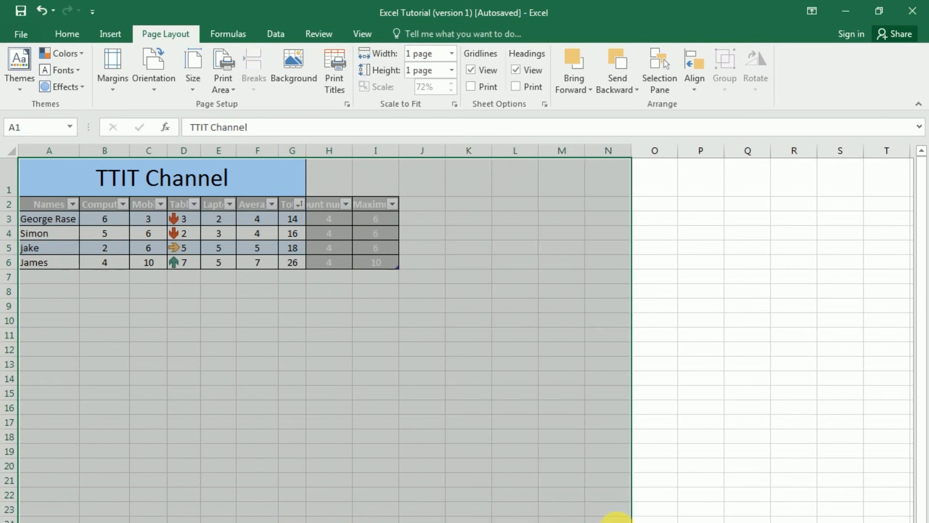
left_click(225, 81)
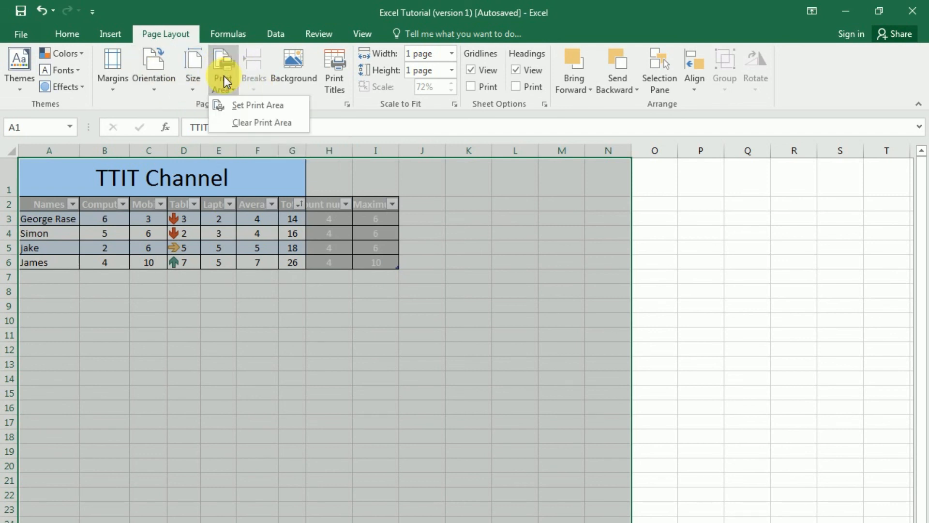
left_click(252, 108)
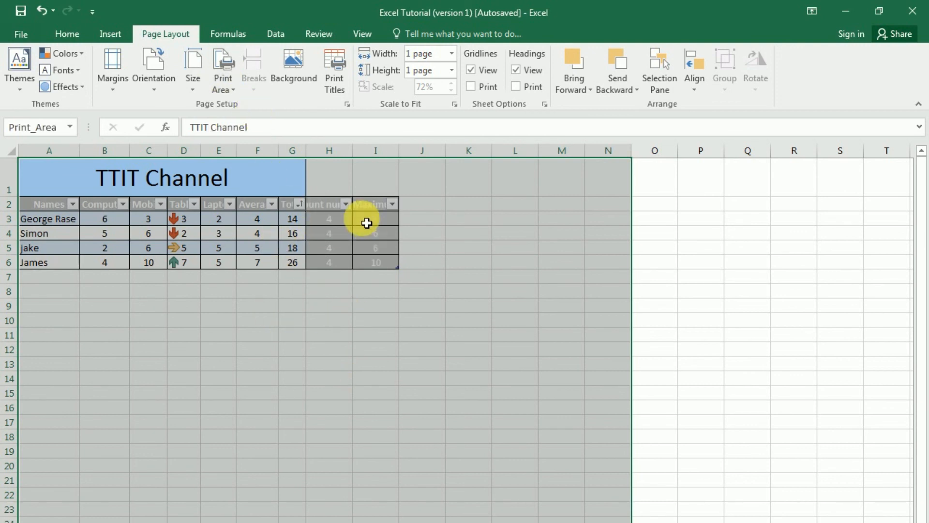
- Check the sheet's print preview and return to the worksheet
left_click(19, 35)
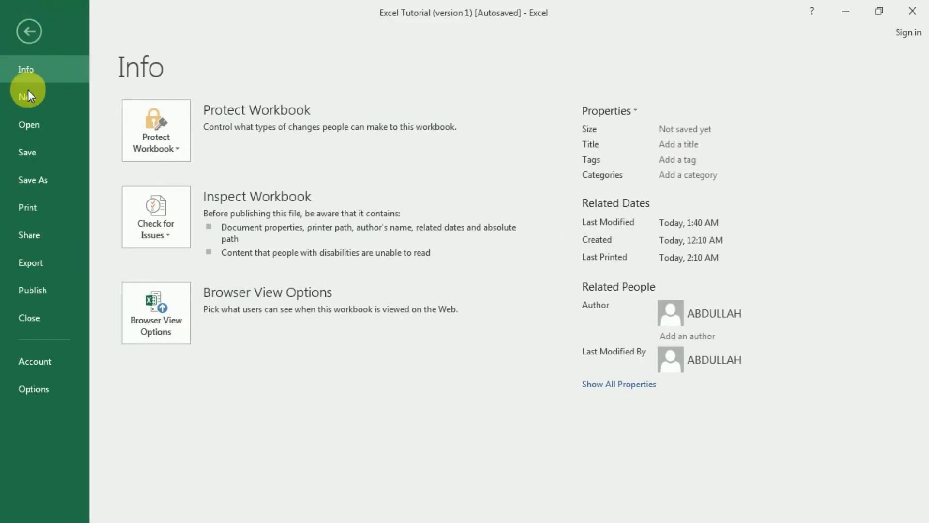
left_click(32, 211)
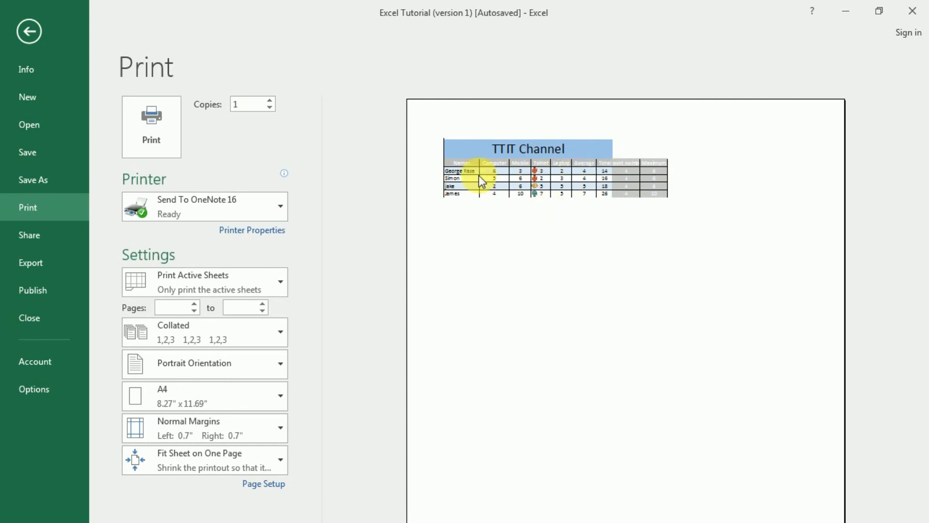
left_click(33, 34)
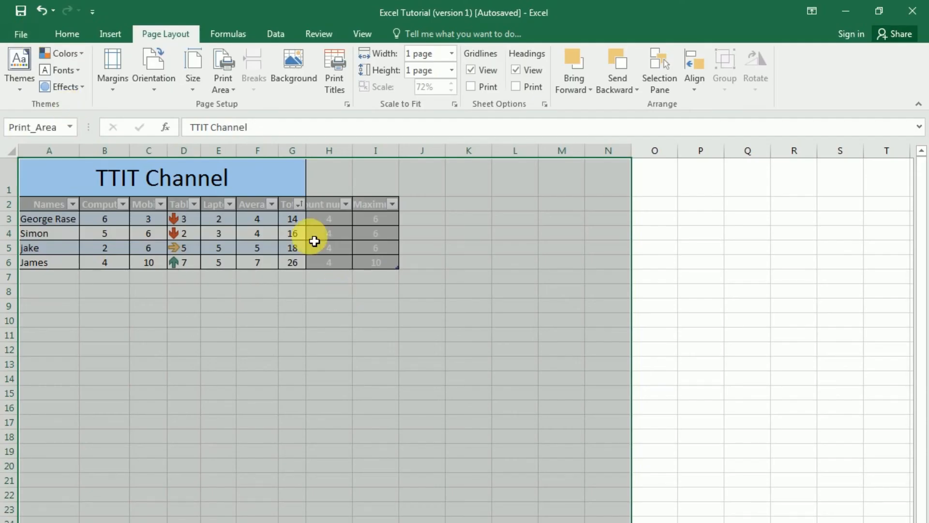
- Examine how far the print area extends around the table, and select the TTIT Channel title cell
scroll(315, 241, "down", 1)
scroll(314, 241, "up", 1)
scroll(310, 240, "down", 4)
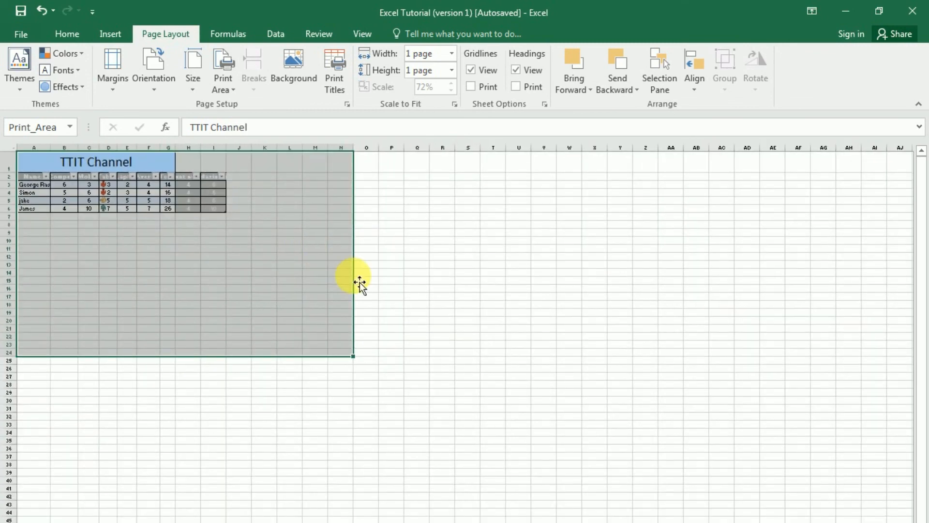
scroll(353, 276, "down", 2)
scroll(352, 276, "up", 4)
scroll(353, 276, "up", 3)
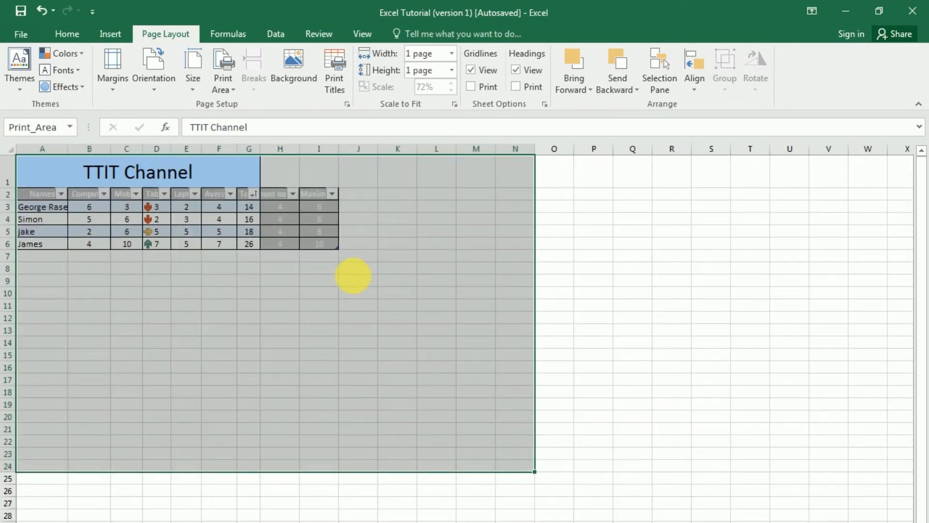
left_click(342, 253)
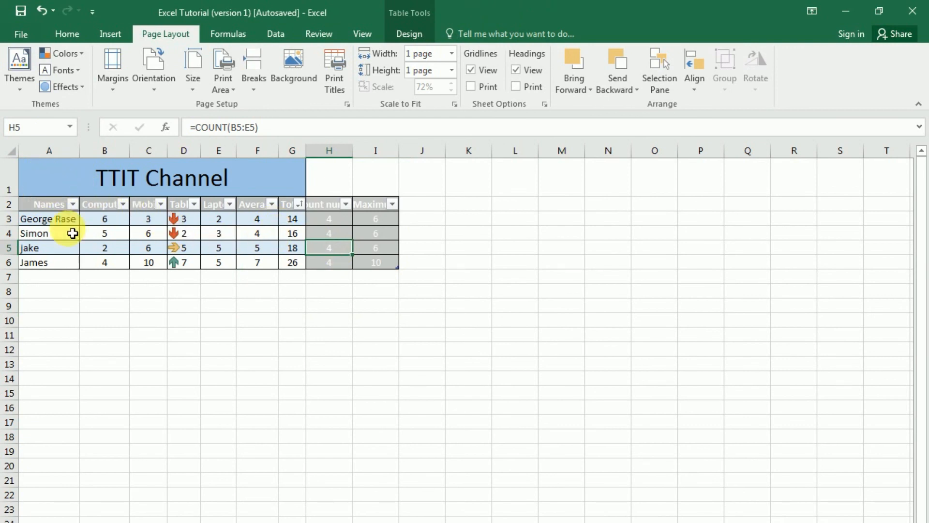
scroll(73, 233, "up", 2)
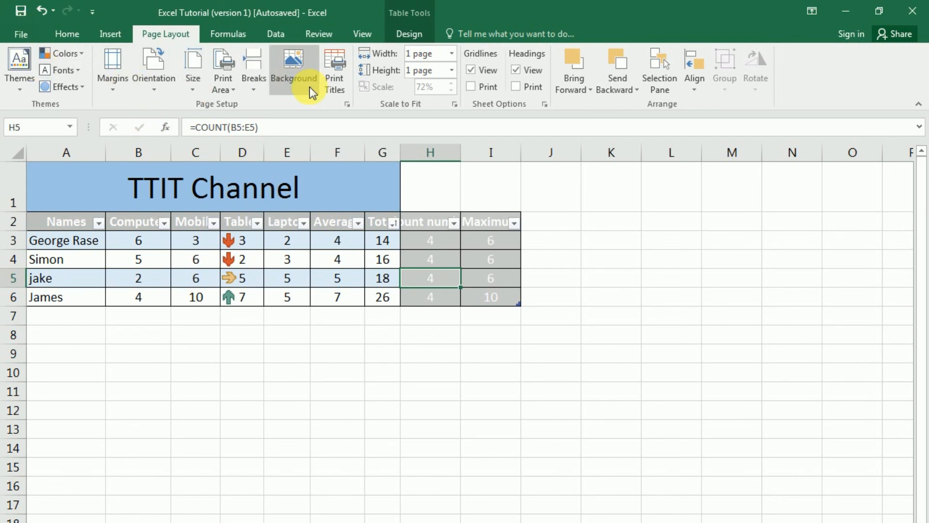
left_click(286, 189)
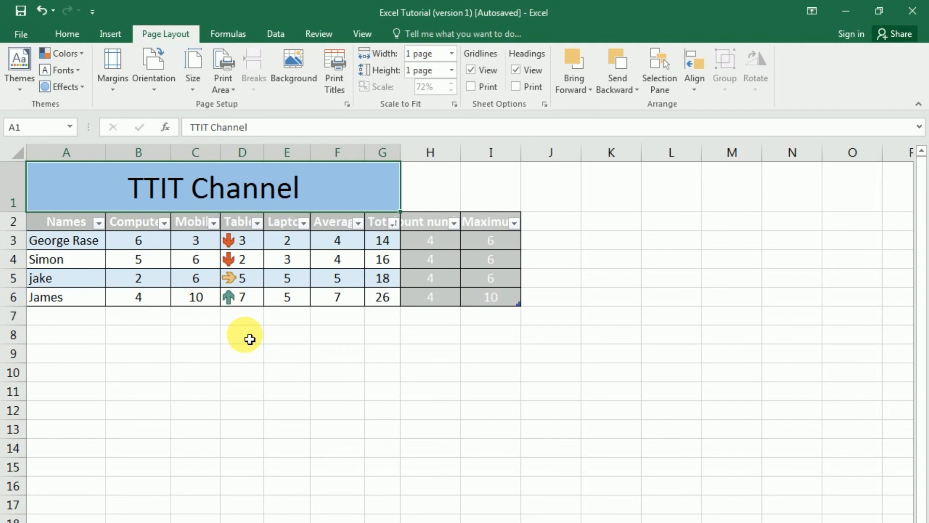
- Save the workbook in the Documents library as an Excel Workbook named Excel Tutorial (Autosaved), and save it once more
left_click(14, 39)
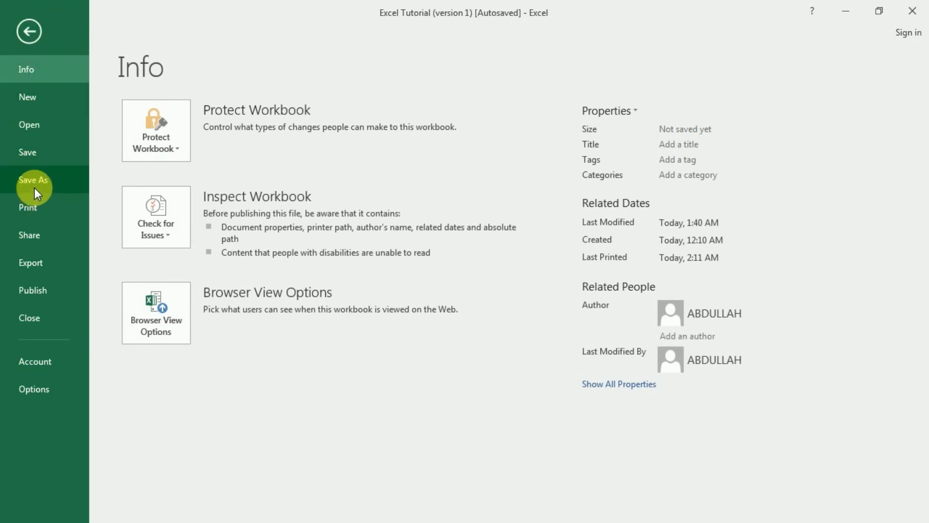
left_click(36, 129)
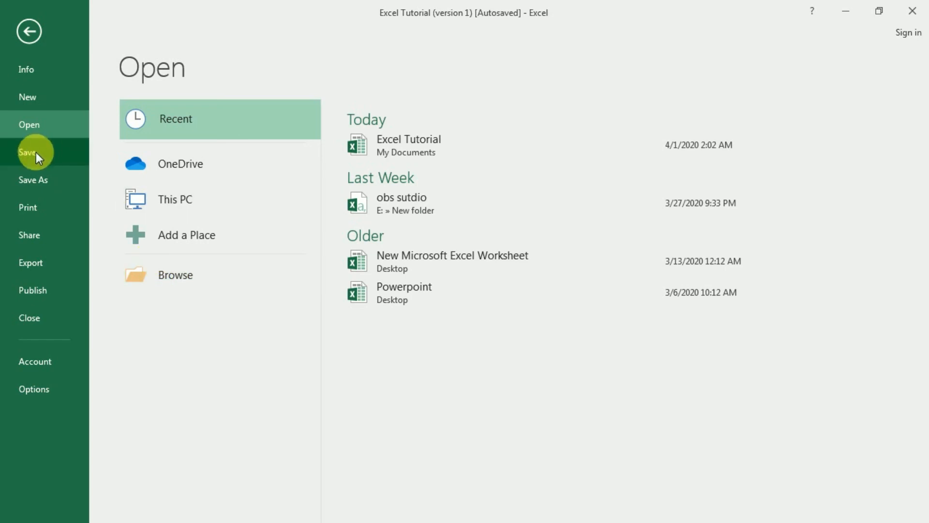
left_click(37, 182)
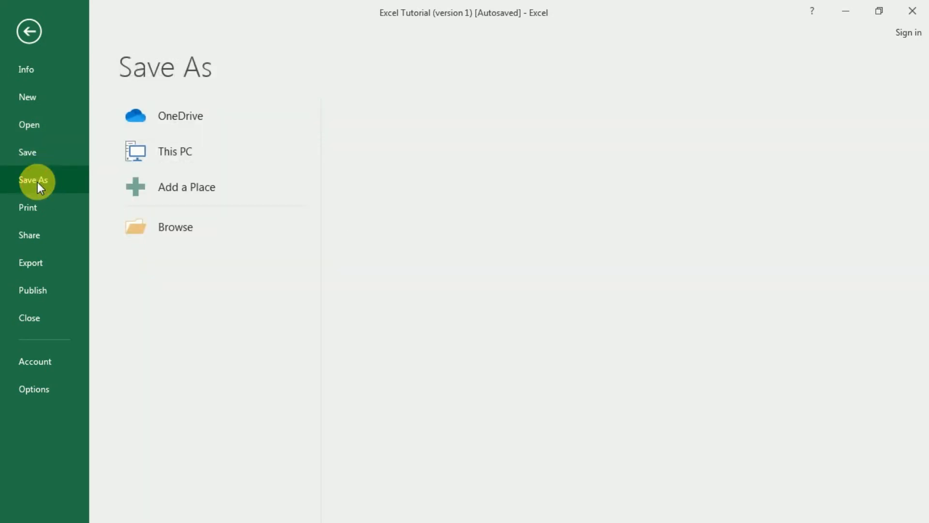
left_click(166, 223)
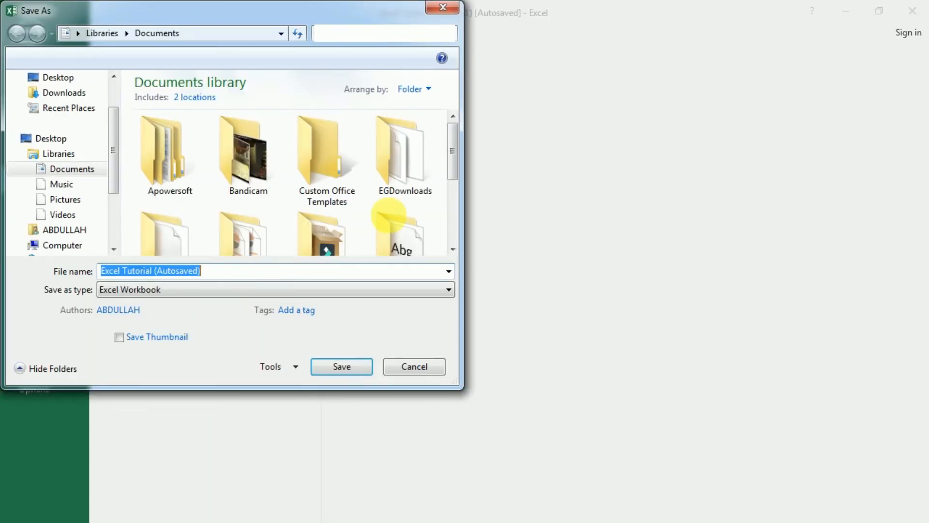
left_click_drag(454, 152, 465, 215)
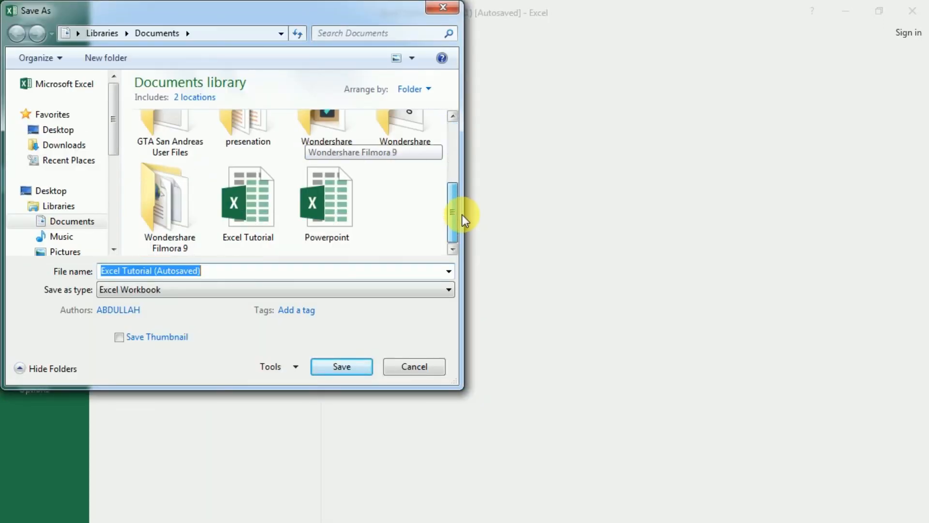
left_click(393, 202)
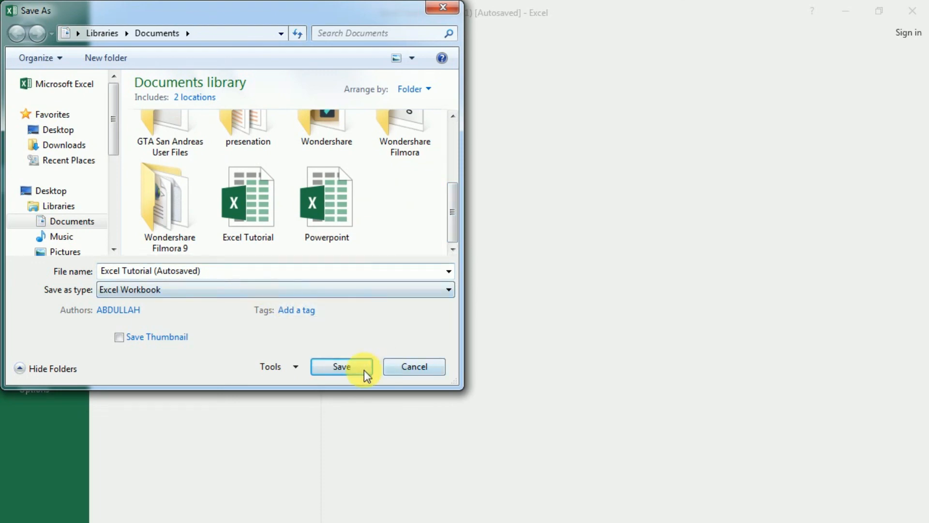
left_click(341, 366)
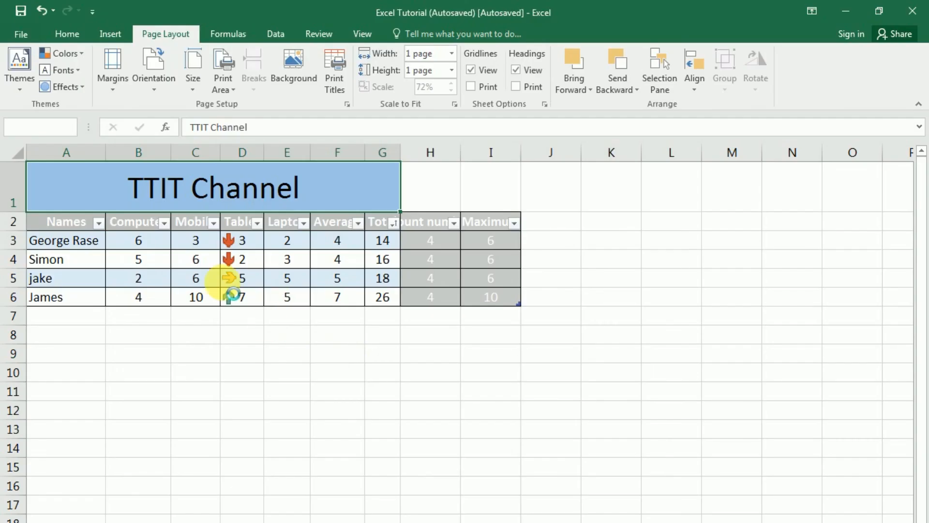
left_click(16, 37)
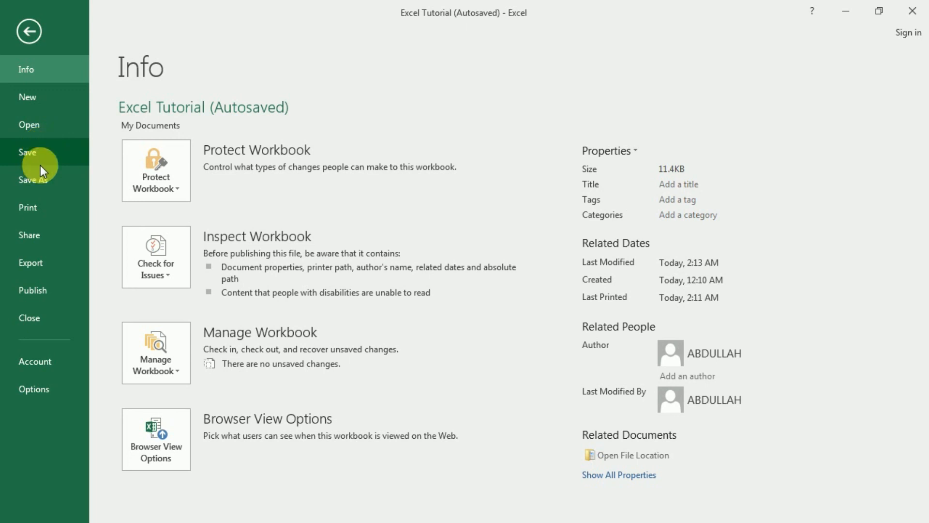
left_click(30, 155)
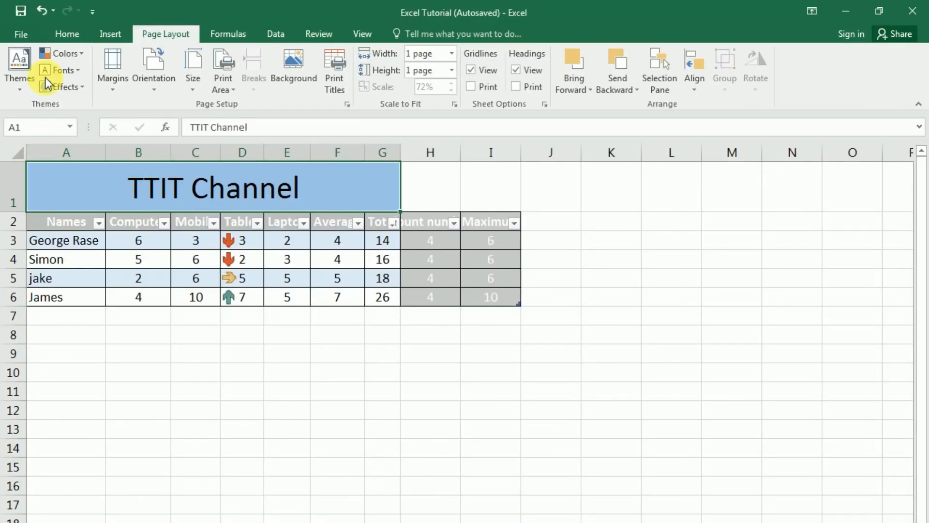
left_click(25, 38)
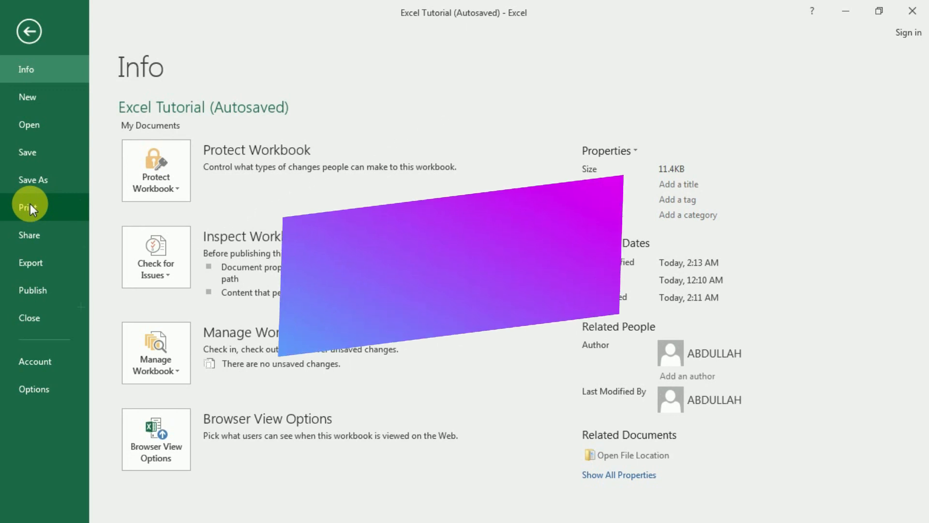
left_click(29, 32)
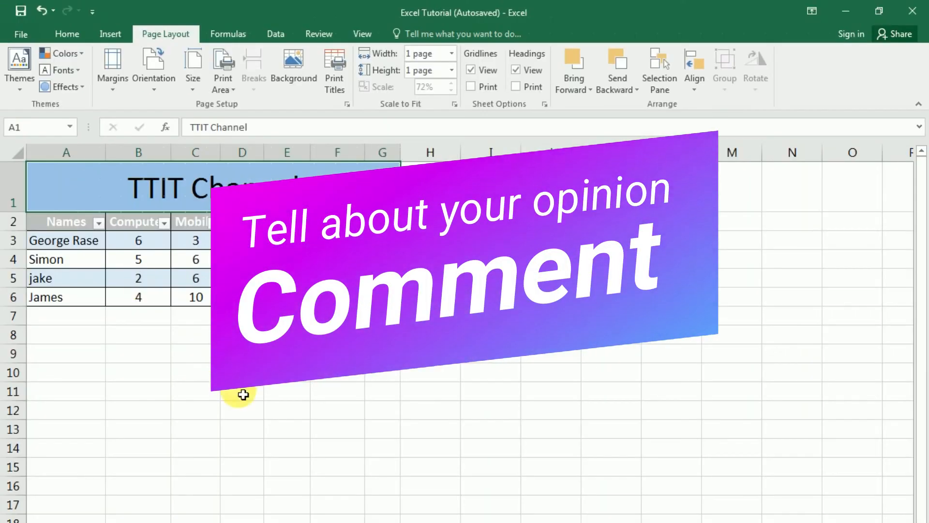